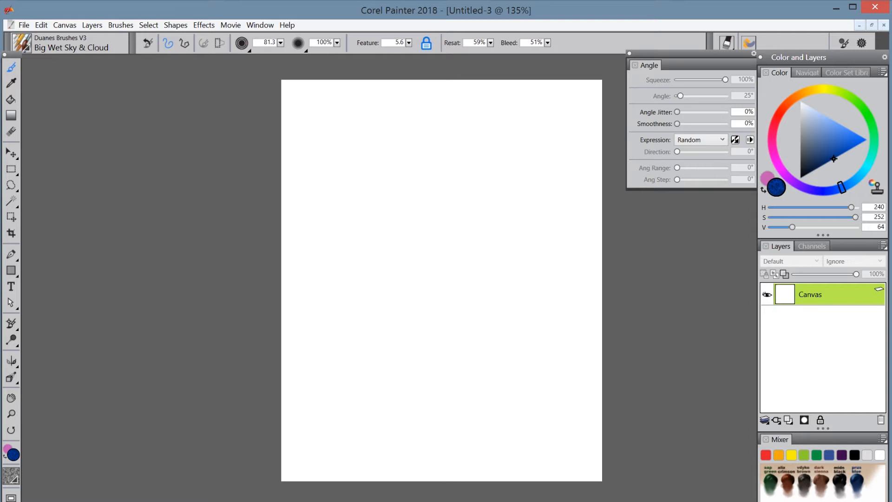
# - Paint a full-canvas sky with the Big Wet Sky & Cloud brush in dark blue, darkest at top and bottom and cloudy white between
pyautogui.click(29, 47)
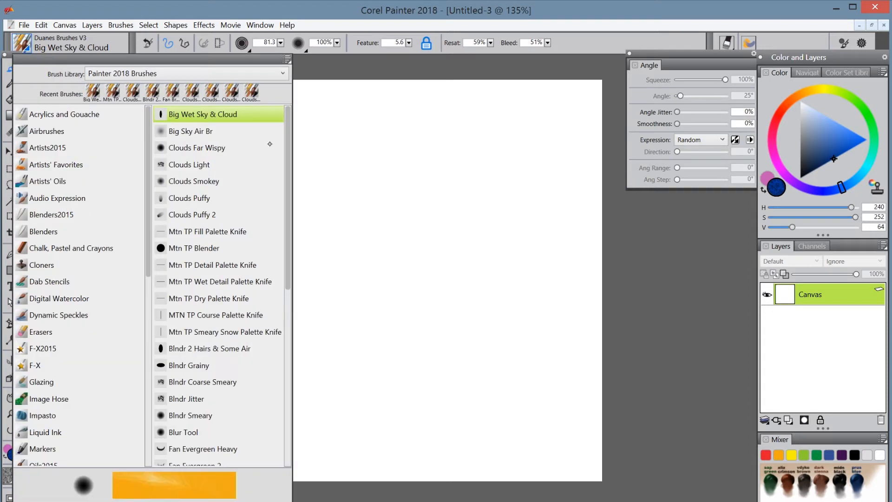
pyautogui.click(517, 112)
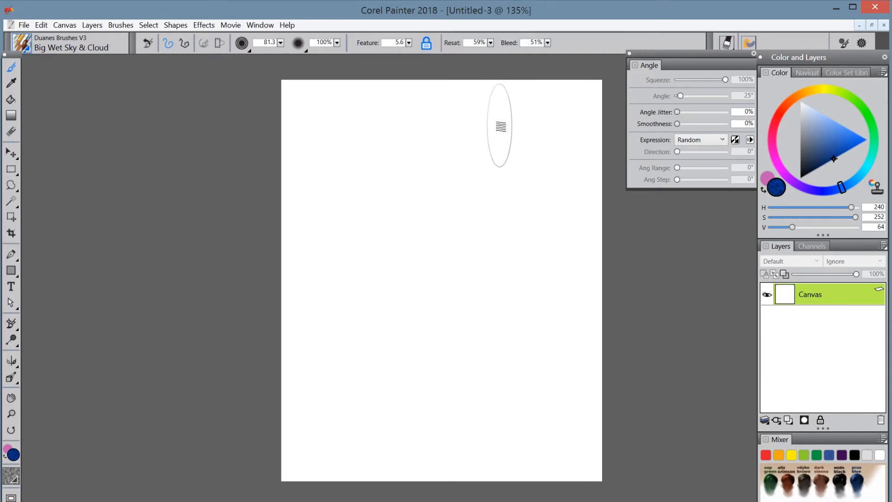
pyautogui.moveTo(510, 103)
pyautogui.mouseDown()
pyautogui.moveTo(529, 89)
pyautogui.moveTo(547, 104)
pyautogui.moveTo(557, 78)
pyautogui.moveTo(590, 92)
pyautogui.moveTo(525, 89)
pyautogui.moveTo(498, 101)
pyautogui.moveTo(456, 92)
pyautogui.moveTo(445, 104)
pyautogui.moveTo(424, 84)
pyautogui.moveTo(405, 88)
pyautogui.moveTo(405, 110)
pyautogui.moveTo(381, 81)
pyautogui.moveTo(350, 100)
pyautogui.moveTo(325, 101)
pyautogui.moveTo(299, 84)
pyautogui.moveTo(296, 113)
pyautogui.moveTo(343, 85)
pyautogui.moveTo(359, 106)
pyautogui.moveTo(307, 123)
pyautogui.moveTo(307, 145)
pyautogui.moveTo(287, 134)
pyautogui.moveTo(305, 146)
pyautogui.moveTo(298, 126)
pyautogui.moveTo(315, 147)
pyautogui.moveTo(307, 125)
pyautogui.moveTo(331, 119)
pyautogui.moveTo(351, 139)
pyautogui.moveTo(377, 127)
pyautogui.moveTo(411, 139)
pyautogui.moveTo(443, 125)
pyautogui.moveTo(516, 141)
pyautogui.moveTo(506, 126)
pyautogui.moveTo(556, 147)
pyautogui.moveTo(593, 138)
pyautogui.moveTo(591, 125)
pyautogui.moveTo(596, 164)
pyautogui.moveTo(590, 157)
pyautogui.moveTo(582, 166)
pyautogui.moveTo(593, 205)
pyautogui.moveTo(576, 213)
pyautogui.moveTo(554, 165)
pyautogui.moveTo(545, 204)
pyautogui.moveTo(521, 184)
pyautogui.moveTo(520, 198)
pyautogui.moveTo(540, 209)
pyautogui.moveTo(515, 174)
pyautogui.moveTo(499, 217)
pyautogui.moveTo(471, 179)
pyautogui.moveTo(440, 217)
pyautogui.moveTo(425, 212)
pyautogui.moveTo(411, 181)
pyautogui.moveTo(390, 201)
pyautogui.moveTo(355, 183)
pyautogui.moveTo(342, 224)
pyautogui.moveTo(308, 183)
pyautogui.moveTo(279, 193)
pyautogui.moveTo(293, 279)
pyautogui.moveTo(316, 290)
pyautogui.moveTo(349, 252)
pyautogui.moveTo(434, 255)
pyautogui.moveTo(453, 271)
pyautogui.moveTo(538, 233)
pyautogui.moveTo(542, 261)
pyautogui.moveTo(582, 255)
pyautogui.moveTo(593, 339)
pyautogui.mouseUp()
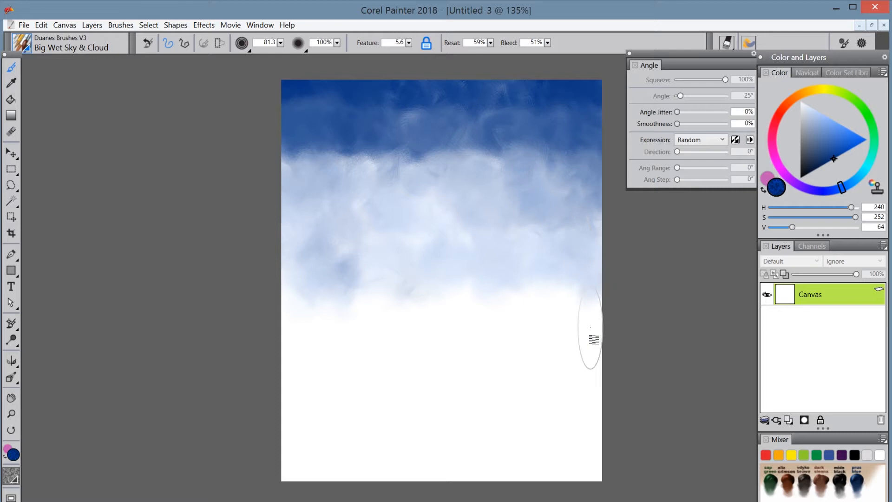
pyautogui.moveTo(589, 448)
pyautogui.mouseDown()
pyautogui.moveTo(579, 465)
pyautogui.moveTo(480, 469)
pyautogui.moveTo(478, 453)
pyautogui.moveTo(440, 459)
pyautogui.moveTo(446, 450)
pyautogui.moveTo(407, 473)
pyautogui.moveTo(388, 472)
pyautogui.moveTo(408, 457)
pyautogui.moveTo(392, 469)
pyautogui.moveTo(359, 449)
pyautogui.moveTo(303, 472)
pyautogui.moveTo(313, 463)
pyautogui.moveTo(287, 461)
pyautogui.moveTo(306, 492)
pyautogui.moveTo(369, 467)
pyautogui.moveTo(431, 474)
pyautogui.moveTo(504, 465)
pyautogui.mouseUp()
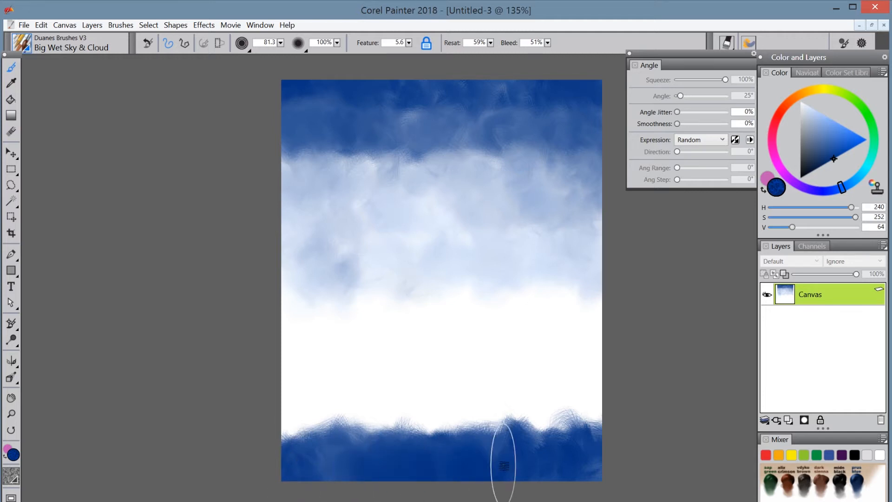
pyautogui.moveTo(348, 468)
pyautogui.mouseDown()
pyautogui.moveTo(313, 434)
pyautogui.moveTo(311, 413)
pyautogui.moveTo(340, 435)
pyautogui.moveTo(353, 416)
pyautogui.moveTo(325, 421)
pyautogui.moveTo(388, 436)
pyautogui.moveTo(386, 410)
pyautogui.moveTo(393, 428)
pyautogui.moveTo(457, 435)
pyautogui.moveTo(440, 408)
pyautogui.moveTo(493, 442)
pyautogui.moveTo(541, 425)
pyautogui.moveTo(534, 414)
pyautogui.moveTo(601, 439)
pyautogui.moveTo(536, 426)
pyautogui.moveTo(518, 449)
pyautogui.moveTo(489, 450)
pyautogui.moveTo(471, 424)
pyautogui.moveTo(433, 442)
pyautogui.moveTo(388, 426)
pyautogui.moveTo(387, 439)
pyautogui.moveTo(360, 452)
pyautogui.moveTo(324, 437)
pyautogui.moveTo(271, 445)
pyautogui.moveTo(332, 455)
pyautogui.moveTo(295, 408)
pyautogui.moveTo(298, 386)
pyautogui.moveTo(294, 401)
pyautogui.moveTo(320, 385)
pyautogui.moveTo(310, 371)
pyautogui.moveTo(334, 366)
pyautogui.moveTo(377, 397)
pyautogui.moveTo(417, 383)
pyautogui.moveTo(462, 385)
pyautogui.moveTo(491, 361)
pyautogui.moveTo(481, 395)
pyautogui.moveTo(493, 372)
pyautogui.moveTo(550, 389)
pyautogui.moveTo(589, 414)
pyautogui.moveTo(576, 360)
pyautogui.moveTo(574, 386)
pyautogui.moveTo(486, 359)
pyautogui.moveTo(587, 355)
pyautogui.moveTo(542, 334)
pyautogui.moveTo(492, 328)
pyautogui.moveTo(563, 294)
pyautogui.moveTo(504, 335)
pyautogui.moveTo(424, 303)
pyautogui.moveTo(405, 341)
pyautogui.moveTo(374, 294)
pyautogui.moveTo(349, 292)
pyautogui.moveTo(336, 340)
pyautogui.moveTo(291, 296)
pyautogui.moveTo(291, 367)
pyautogui.moveTo(326, 364)
pyautogui.moveTo(361, 391)
pyautogui.moveTo(350, 396)
pyautogui.moveTo(528, 398)
pyautogui.moveTo(471, 344)
pyautogui.moveTo(615, 342)
pyautogui.mouseUp()
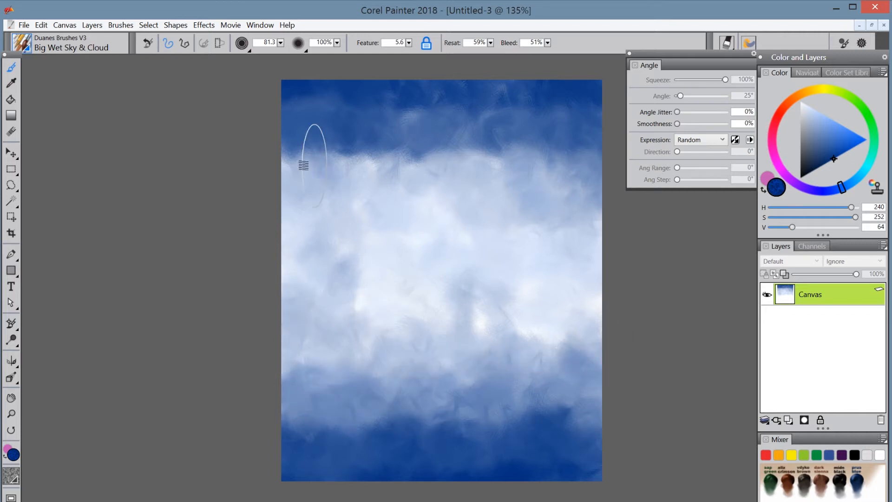
pyautogui.moveTo(303, 165)
pyautogui.mouseDown()
pyautogui.moveTo(313, 180)
pyautogui.moveTo(295, 174)
pyautogui.moveTo(335, 154)
pyautogui.moveTo(353, 183)
pyautogui.moveTo(418, 183)
pyautogui.moveTo(442, 149)
pyautogui.moveTo(499, 151)
pyautogui.moveTo(548, 174)
pyautogui.moveTo(601, 179)
pyautogui.moveTo(451, 159)
pyautogui.moveTo(289, 176)
pyautogui.moveTo(296, 238)
pyautogui.moveTo(406, 205)
pyautogui.moveTo(486, 225)
pyautogui.moveTo(593, 219)
pyautogui.moveTo(332, 264)
pyautogui.moveTo(368, 287)
pyautogui.moveTo(534, 309)
pyautogui.moveTo(381, 285)
pyautogui.moveTo(424, 310)
pyautogui.mouseUp()
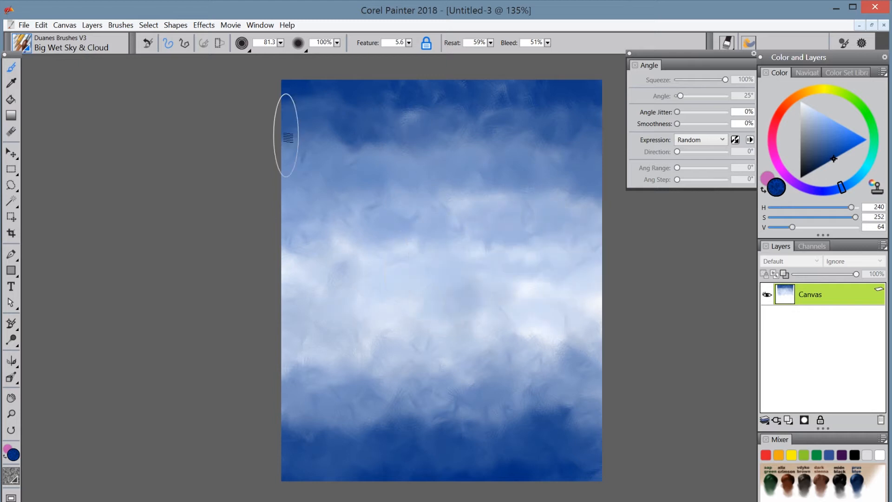
pyautogui.moveTo(288, 137)
pyautogui.mouseDown()
pyautogui.moveTo(325, 125)
pyautogui.moveTo(316, 113)
pyautogui.moveTo(333, 128)
pyautogui.moveTo(289, 115)
pyautogui.moveTo(315, 90)
pyautogui.moveTo(290, 109)
pyautogui.moveTo(333, 89)
pyautogui.moveTo(350, 102)
pyautogui.moveTo(339, 103)
pyautogui.moveTo(462, 89)
pyautogui.moveTo(571, 93)
pyautogui.moveTo(596, 116)
pyautogui.moveTo(566, 147)
pyautogui.moveTo(502, 139)
pyautogui.moveTo(487, 120)
pyautogui.moveTo(362, 134)
pyautogui.moveTo(338, 162)
pyautogui.moveTo(309, 149)
pyautogui.moveTo(282, 175)
pyautogui.moveTo(333, 170)
pyautogui.moveTo(351, 182)
pyautogui.moveTo(380, 175)
pyautogui.moveTo(478, 188)
pyautogui.moveTo(412, 167)
pyautogui.moveTo(537, 189)
pyautogui.mouseUp()
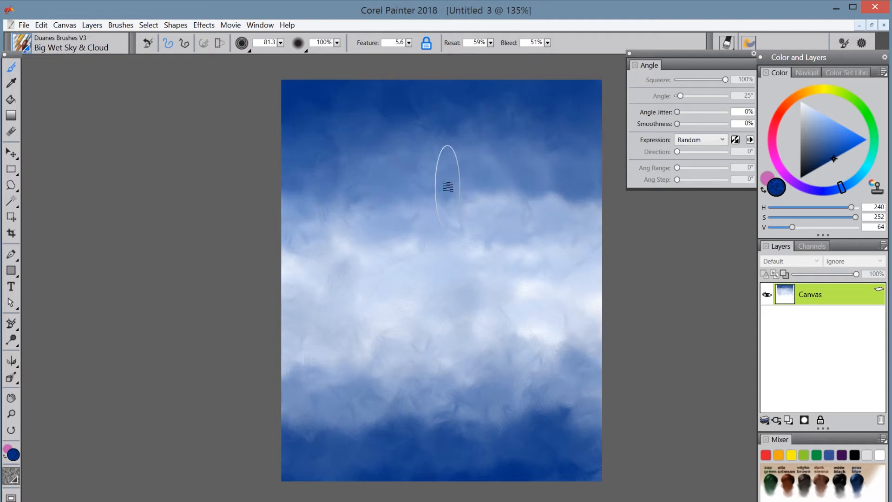
pyautogui.moveTo(555, 308)
pyautogui.mouseDown()
pyautogui.moveTo(514, 299)
pyautogui.moveTo(540, 335)
pyautogui.moveTo(505, 339)
pyautogui.moveTo(388, 329)
pyautogui.moveTo(277, 299)
pyautogui.mouseUp()
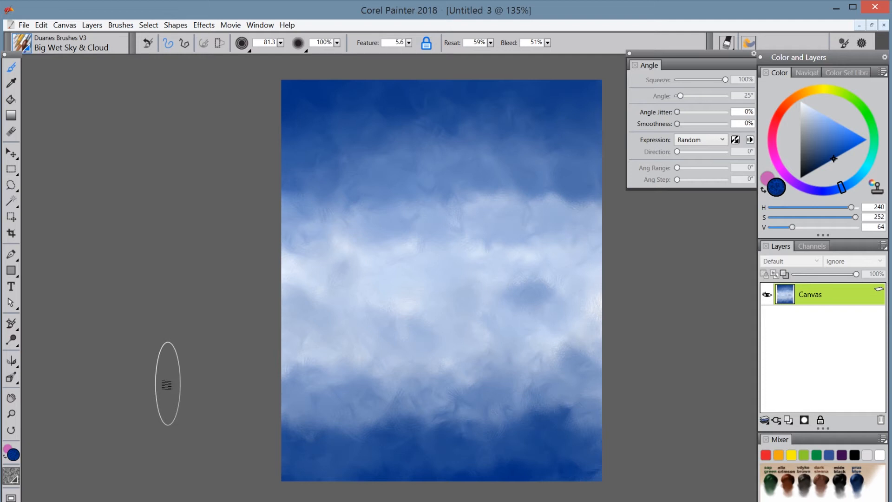
# - Choose the Blndr 2 Hairs & Some Air brush variant for blending the sky
pyautogui.click(13, 34)
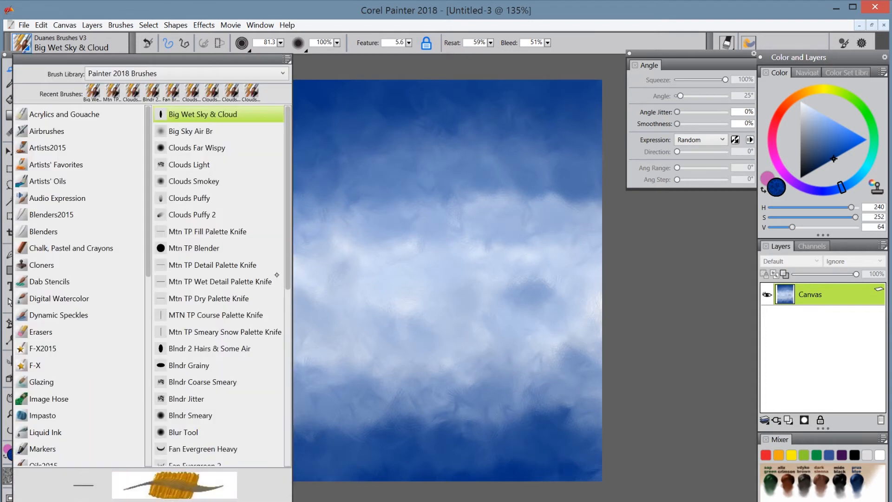
pyautogui.scroll(-1, 286, 278)
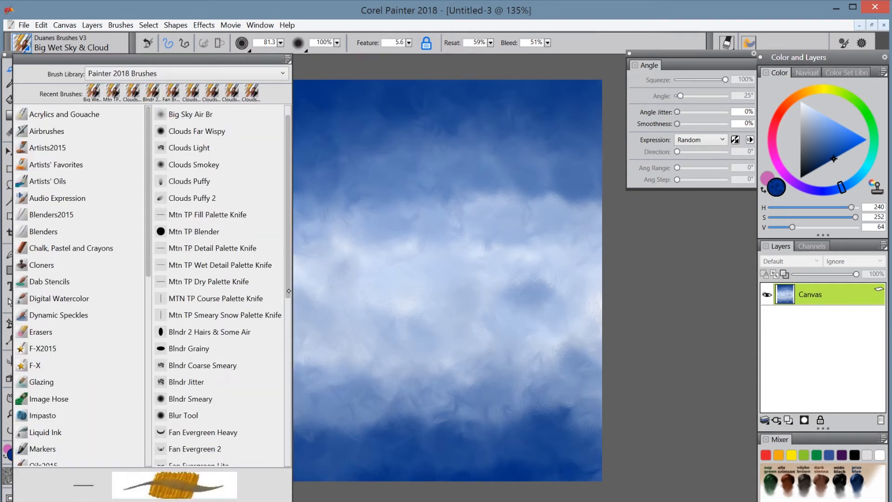
pyautogui.click(202, 332)
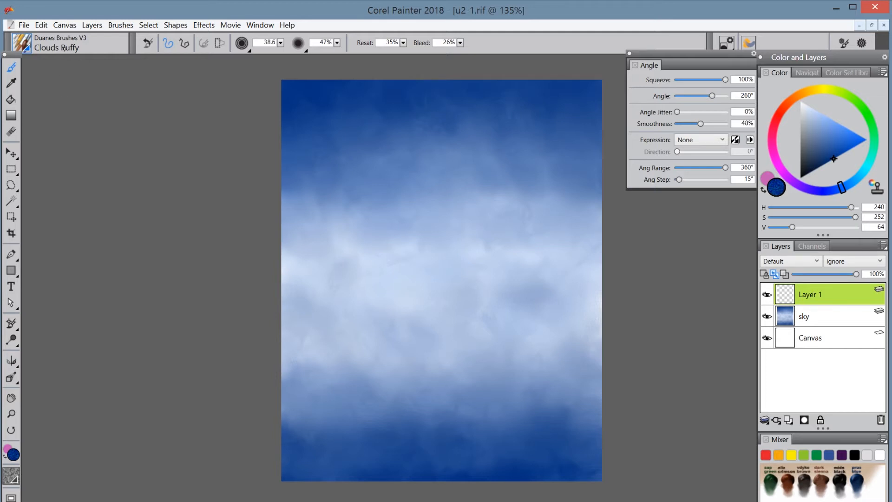
# - Paint two diagonal puffy clouds across the upper sky on Layer 1 in a pale blue of H 240, S 255, V 235
pyautogui.moveTo(811, 105); pyautogui.dragTo(811, 107)
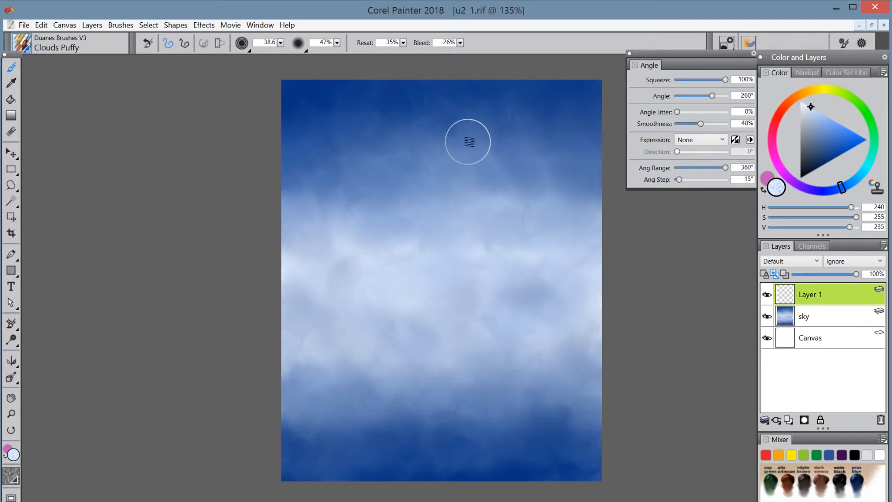
pyautogui.moveTo(474, 130)
pyautogui.mouseDown()
pyautogui.moveTo(506, 109)
pyautogui.moveTo(500, 134)
pyautogui.moveTo(522, 128)
pyautogui.moveTo(507, 125)
pyautogui.moveTo(520, 110)
pyautogui.moveTo(528, 116)
pyautogui.moveTo(516, 106)
pyautogui.moveTo(527, 105)
pyautogui.moveTo(525, 124)
pyautogui.moveTo(533, 120)
pyautogui.moveTo(524, 113)
pyautogui.moveTo(536, 95)
pyautogui.moveTo(550, 123)
pyautogui.moveTo(556, 119)
pyautogui.moveTo(537, 126)
pyautogui.moveTo(562, 100)
pyautogui.moveTo(555, 106)
pyautogui.moveTo(574, 111)
pyautogui.moveTo(568, 101)
pyautogui.moveTo(577, 88)
pyautogui.moveTo(576, 104)
pyautogui.moveTo(591, 106)
pyautogui.moveTo(579, 90)
pyautogui.moveTo(576, 104)
pyautogui.moveTo(593, 116)
pyautogui.moveTo(574, 103)
pyautogui.moveTo(580, 124)
pyautogui.moveTo(563, 99)
pyautogui.moveTo(538, 125)
pyautogui.moveTo(453, 145)
pyautogui.mouseUp()
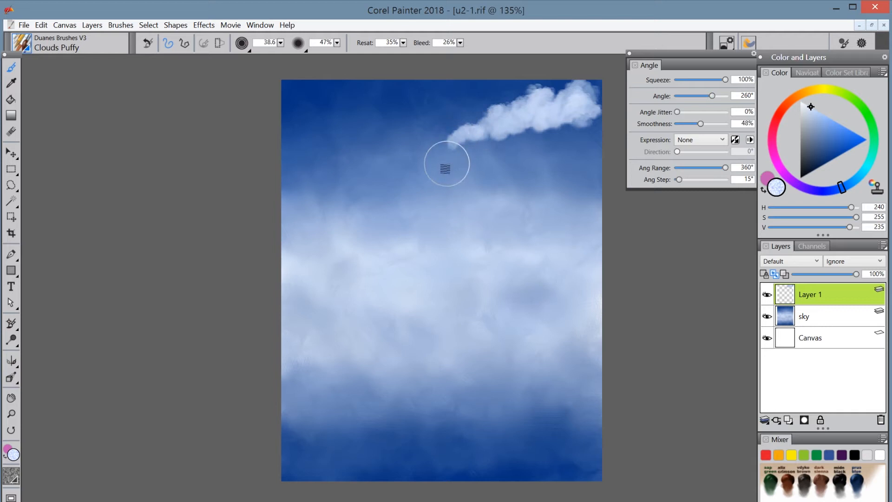
pyautogui.moveTo(365, 113)
pyautogui.mouseDown()
pyautogui.moveTo(331, 130)
pyautogui.moveTo(400, 95)
pyautogui.moveTo(427, 106)
pyautogui.moveTo(416, 97)
pyautogui.moveTo(410, 109)
pyautogui.moveTo(423, 91)
pyautogui.moveTo(430, 101)
pyautogui.moveTo(409, 105)
pyautogui.moveTo(411, 92)
pyautogui.moveTo(391, 125)
pyautogui.moveTo(377, 118)
pyautogui.moveTo(382, 111)
pyautogui.moveTo(377, 126)
pyautogui.moveTo(350, 129)
pyautogui.moveTo(364, 130)
pyautogui.moveTo(356, 135)
pyautogui.moveTo(292, 137)
pyautogui.moveTo(323, 134)
pyautogui.moveTo(321, 145)
pyautogui.moveTo(375, 139)
pyautogui.moveTo(447, 86)
pyautogui.moveTo(445, 94)
pyautogui.moveTo(428, 93)
pyautogui.moveTo(466, 96)
pyautogui.moveTo(458, 102)
pyautogui.moveTo(448, 87)
pyautogui.moveTo(456, 101)
pyautogui.moveTo(480, 99)
pyautogui.moveTo(470, 94)
pyautogui.moveTo(502, 82)
pyautogui.moveTo(466, 84)
pyautogui.mouseUp()
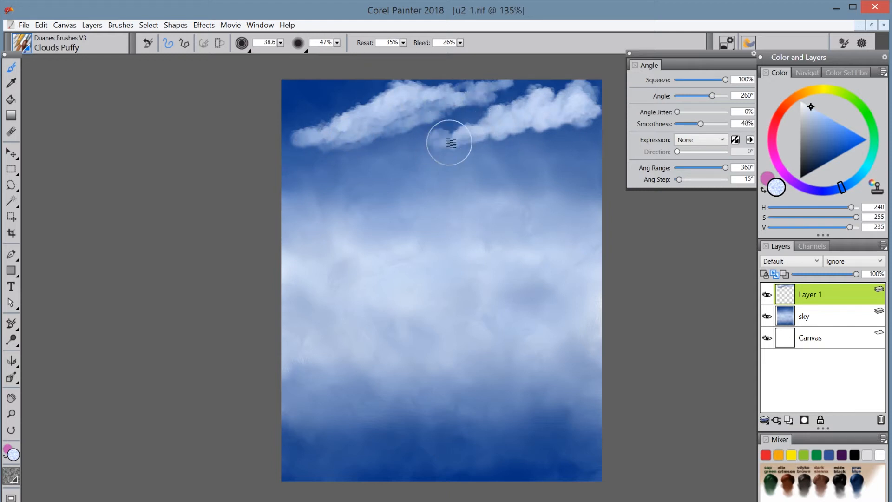
pyautogui.moveTo(435, 138)
pyautogui.mouseDown()
pyautogui.moveTo(457, 144)
pyautogui.moveTo(446, 141)
pyautogui.moveTo(502, 135)
pyautogui.moveTo(498, 142)
pyautogui.moveTo(487, 137)
pyautogui.moveTo(530, 135)
pyautogui.moveTo(483, 142)
pyautogui.moveTo(542, 135)
pyautogui.moveTo(552, 130)
pyautogui.moveTo(544, 122)
pyautogui.moveTo(576, 128)
pyautogui.moveTo(576, 120)
pyautogui.moveTo(527, 121)
pyautogui.moveTo(501, 138)
pyautogui.moveTo(475, 134)
pyautogui.moveTo(561, 115)
pyautogui.moveTo(593, 119)
pyautogui.moveTo(563, 133)
pyautogui.moveTo(595, 125)
pyautogui.moveTo(580, 111)
pyautogui.moveTo(517, 129)
pyautogui.moveTo(487, 125)
pyautogui.moveTo(507, 131)
pyautogui.moveTo(564, 106)
pyautogui.moveTo(603, 113)
pyautogui.moveTo(587, 148)
pyautogui.moveTo(440, 142)
pyautogui.mouseUp()
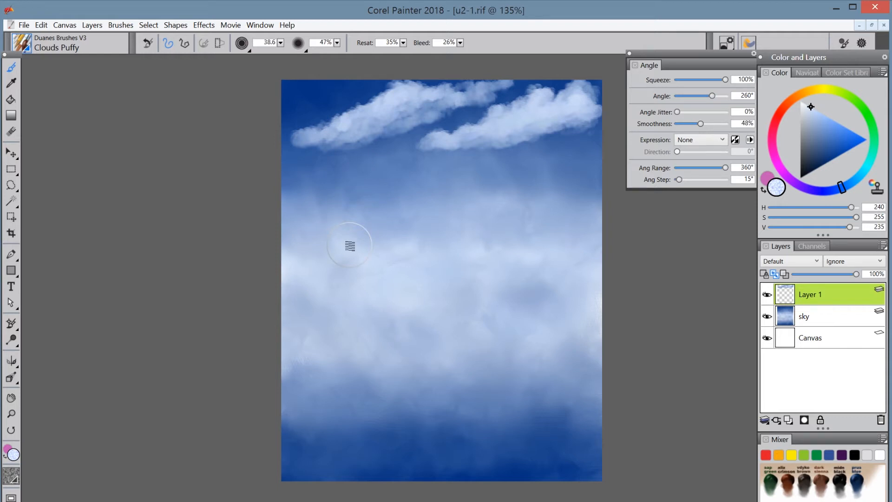
# - Rename Layer 1, which holds the painted clouds, as "clouds"
pyautogui.doubleClick(812, 294)
pyautogui.write('cos')
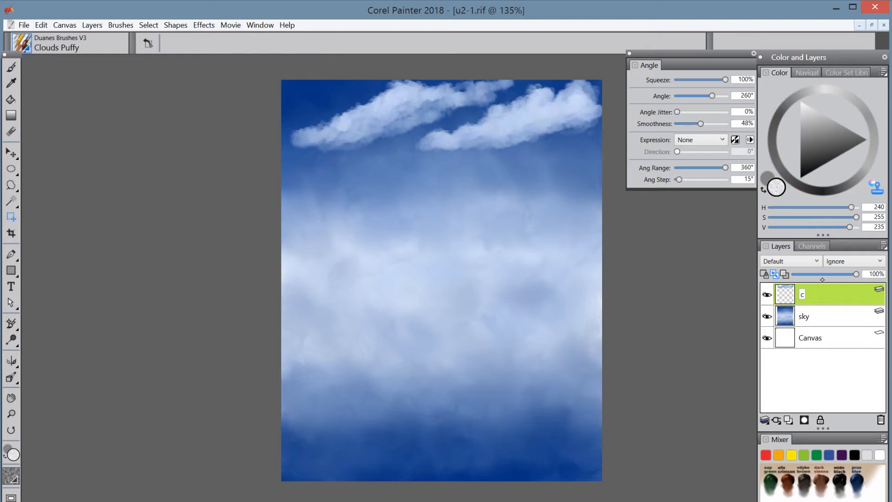
pyautogui.click(817, 290)
pyautogui.doubleClick(806, 294)
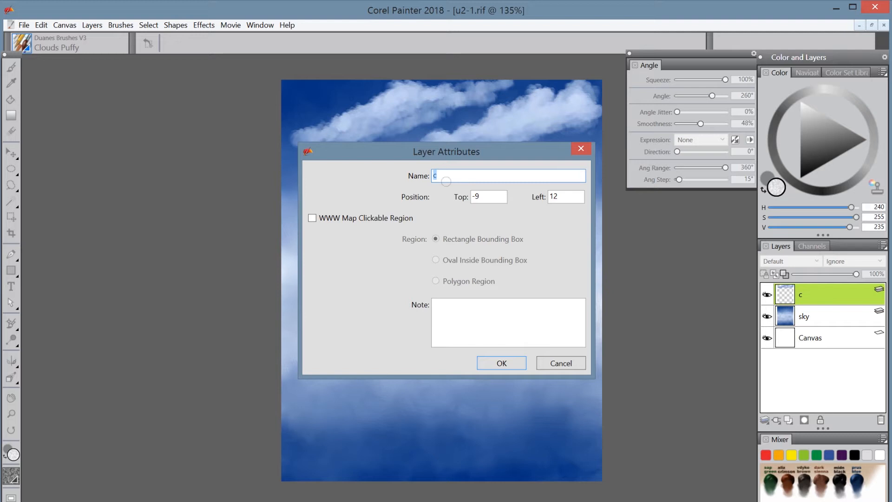
pyautogui.click(446, 181)
pyautogui.write('louds')
pyautogui.click(502, 363)
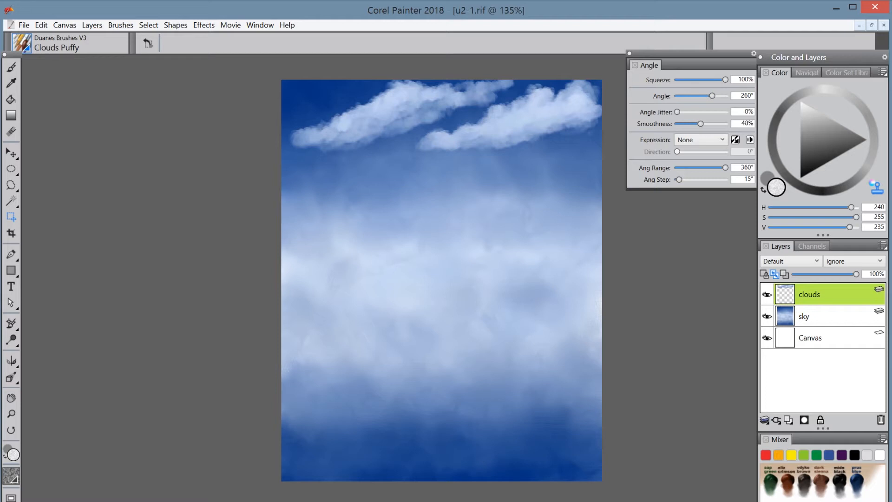
# - Set up the Mtn TP Fill Palette Knife brush at size 23.1 with a dark navy colour of H 240, S 255, V 29
pyautogui.click(21, 43)
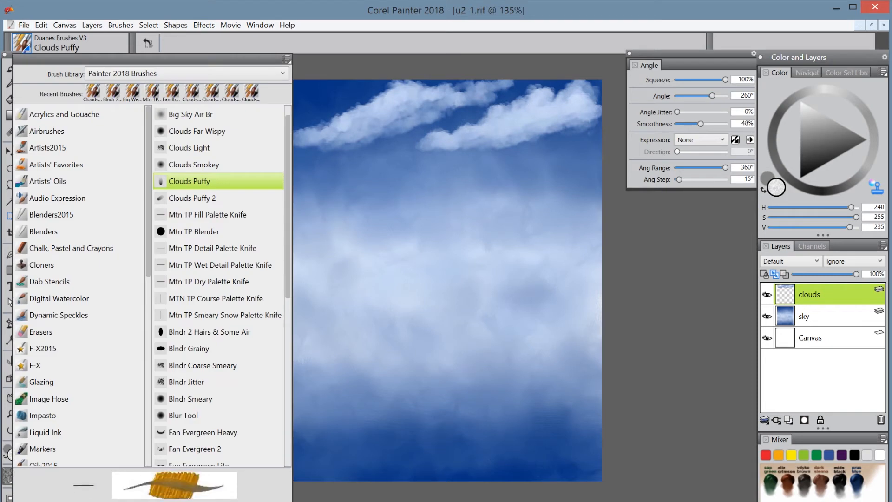
pyautogui.click(207, 215)
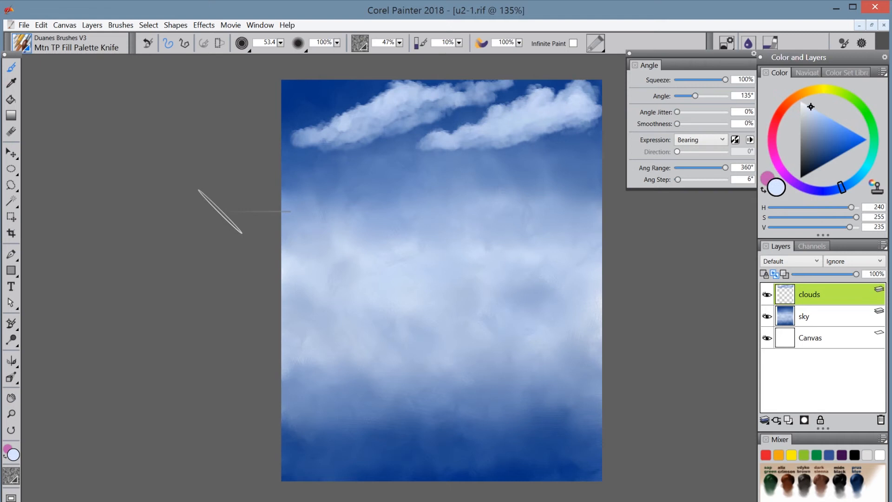
pyautogui.click(145, 43)
pyautogui.moveTo(816, 168); pyautogui.dragTo(819, 165)
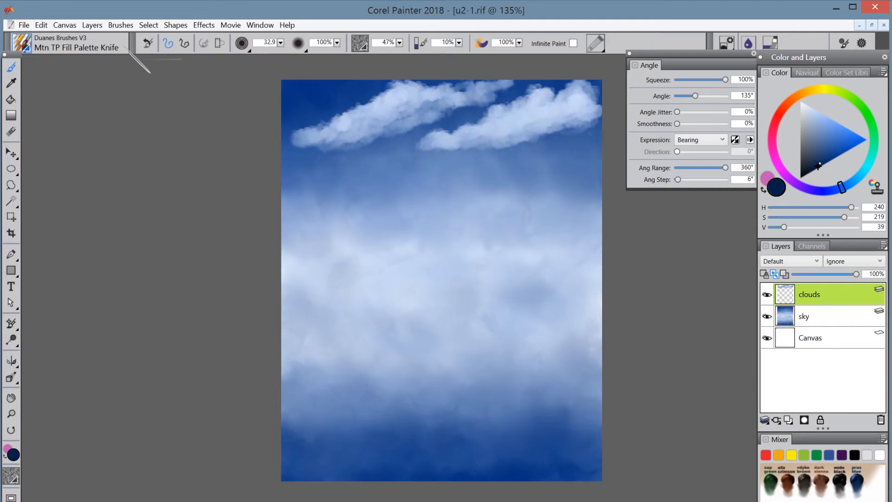
pyautogui.moveTo(818, 166); pyautogui.dragTo(810, 169)
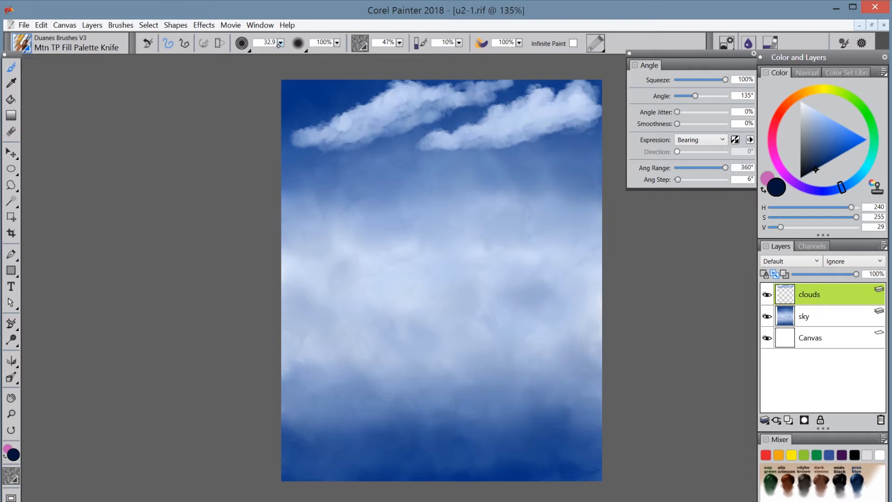
pyautogui.moveTo(279, 44)
pyautogui.mouseDown()
pyautogui.moveTo(161, 51)
pyautogui.moveTo(170, 51)
pyautogui.mouseUp()
# - Paint a jagged navy mountain range across the canvas below the clouds, filling each peak with diagonal palette-knife strokes
pyautogui.click(574, 201)
pyautogui.moveTo(597, 226)
pyautogui.mouseDown()
pyautogui.moveTo(576, 199)
pyautogui.moveTo(566, 217)
pyautogui.moveTo(589, 218)
pyautogui.moveTo(567, 206)
pyautogui.moveTo(550, 216)
pyautogui.moveTo(536, 199)
pyautogui.moveTo(556, 212)
pyautogui.moveTo(522, 190)
pyautogui.moveTo(531, 206)
pyautogui.moveTo(513, 183)
pyautogui.moveTo(500, 200)
pyautogui.moveTo(502, 185)
pyautogui.moveTo(501, 201)
pyautogui.moveTo(521, 207)
pyautogui.moveTo(518, 222)
pyautogui.moveTo(532, 200)
pyautogui.moveTo(548, 218)
pyautogui.moveTo(511, 180)
pyautogui.moveTo(539, 202)
pyautogui.moveTo(508, 180)
pyautogui.moveTo(484, 217)
pyautogui.moveTo(523, 194)
pyautogui.moveTo(527, 211)
pyautogui.moveTo(552, 213)
pyautogui.moveTo(565, 223)
pyautogui.mouseUp()
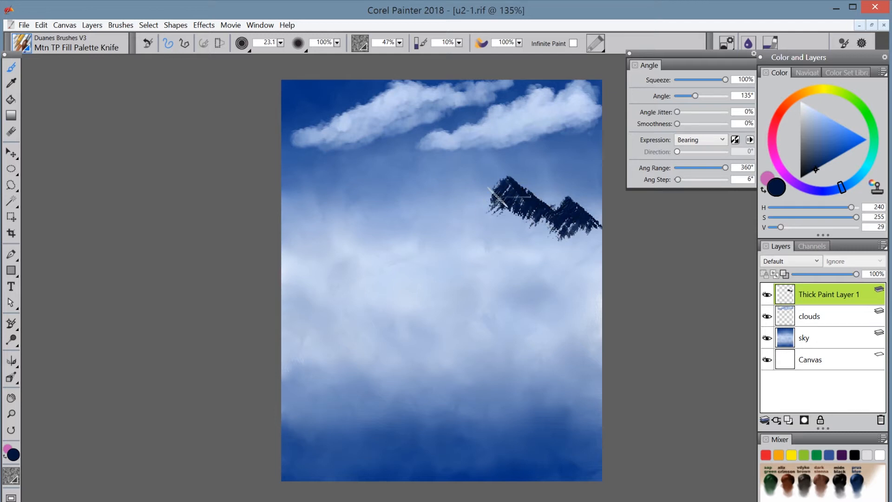
pyautogui.moveTo(484, 199)
pyautogui.mouseDown()
pyautogui.moveTo(554, 231)
pyautogui.moveTo(487, 206)
pyautogui.moveTo(495, 200)
pyautogui.moveTo(469, 207)
pyautogui.moveTo(473, 197)
pyautogui.moveTo(506, 201)
pyautogui.moveTo(478, 214)
pyautogui.moveTo(510, 230)
pyautogui.moveTo(518, 223)
pyautogui.moveTo(501, 214)
pyautogui.moveTo(524, 226)
pyautogui.moveTo(476, 203)
pyautogui.mouseUp()
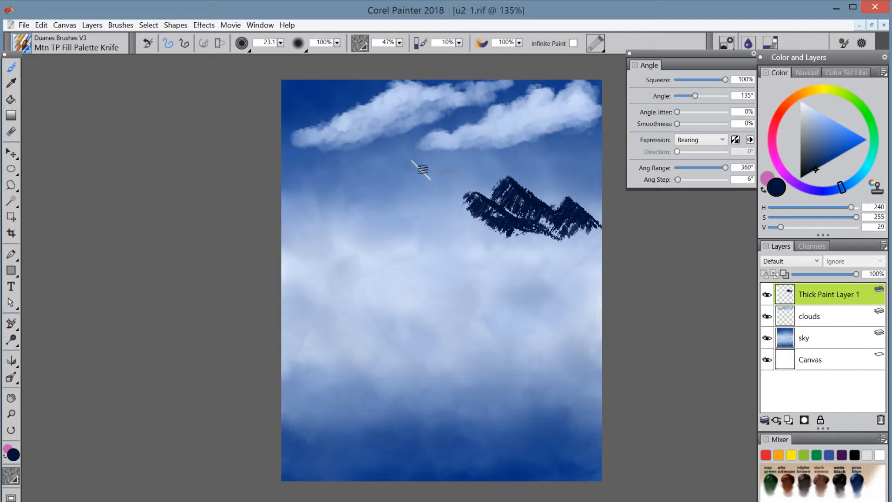
pyautogui.moveTo(418, 165)
pyautogui.mouseDown()
pyautogui.moveTo(466, 214)
pyautogui.moveTo(520, 243)
pyautogui.moveTo(546, 255)
pyautogui.mouseUp()
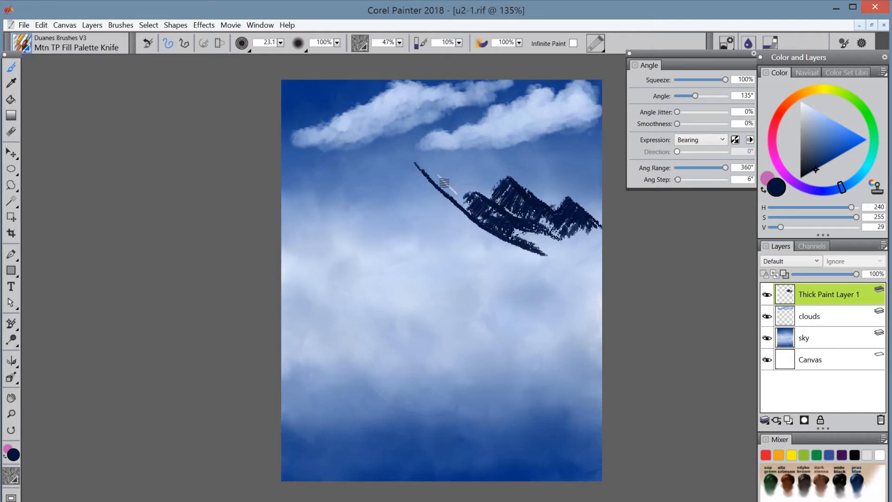
pyautogui.moveTo(416, 181)
pyautogui.mouseDown()
pyautogui.moveTo(405, 201)
pyautogui.moveTo(401, 190)
pyautogui.moveTo(419, 174)
pyautogui.moveTo(417, 186)
pyautogui.moveTo(433, 189)
pyautogui.moveTo(418, 211)
pyautogui.mouseUp()
pyautogui.moveTo(361, 167)
pyautogui.mouseDown()
pyautogui.moveTo(386, 199)
pyautogui.moveTo(421, 213)
pyautogui.moveTo(376, 182)
pyautogui.moveTo(347, 213)
pyautogui.moveTo(370, 187)
pyautogui.moveTo(388, 209)
pyautogui.moveTo(380, 190)
pyautogui.moveTo(380, 200)
pyautogui.moveTo(361, 195)
pyautogui.moveTo(361, 176)
pyautogui.moveTo(355, 186)
pyautogui.moveTo(350, 178)
pyautogui.moveTo(360, 194)
pyautogui.moveTo(344, 201)
pyautogui.moveTo(346, 188)
pyautogui.moveTo(342, 198)
pyautogui.moveTo(351, 183)
pyautogui.moveTo(342, 193)
pyautogui.moveTo(360, 204)
pyautogui.moveTo(350, 218)
pyautogui.moveTo(363, 230)
pyautogui.moveTo(392, 214)
pyautogui.moveTo(428, 244)
pyautogui.moveTo(391, 211)
pyautogui.moveTo(437, 232)
pyautogui.moveTo(426, 220)
pyautogui.moveTo(431, 232)
pyautogui.moveTo(421, 216)
pyautogui.moveTo(409, 216)
pyautogui.moveTo(448, 223)
pyautogui.moveTo(440, 217)
pyautogui.moveTo(457, 212)
pyautogui.moveTo(413, 182)
pyautogui.moveTo(438, 190)
pyautogui.moveTo(467, 223)
pyautogui.moveTo(429, 188)
pyautogui.moveTo(519, 248)
pyautogui.moveTo(535, 246)
pyautogui.moveTo(476, 238)
pyautogui.moveTo(443, 205)
pyautogui.moveTo(419, 214)
pyautogui.moveTo(447, 204)
pyautogui.moveTo(440, 239)
pyautogui.moveTo(470, 216)
pyautogui.moveTo(513, 248)
pyautogui.moveTo(515, 270)
pyautogui.mouseUp()
pyautogui.moveTo(349, 187)
pyautogui.mouseDown()
pyautogui.moveTo(320, 197)
pyautogui.moveTo(311, 180)
pyautogui.moveTo(326, 203)
pyautogui.moveTo(305, 188)
pyautogui.moveTo(285, 207)
pyautogui.moveTo(298, 189)
pyautogui.moveTo(279, 224)
pyautogui.moveTo(343, 206)
pyautogui.moveTo(352, 215)
pyautogui.moveTo(345, 222)
pyautogui.moveTo(367, 224)
pyautogui.moveTo(365, 241)
pyautogui.moveTo(386, 238)
pyautogui.moveTo(372, 248)
pyautogui.moveTo(341, 232)
pyautogui.moveTo(282, 258)
pyautogui.moveTo(345, 230)
pyautogui.moveTo(333, 240)
pyautogui.moveTo(377, 234)
pyautogui.moveTo(346, 272)
pyautogui.moveTo(424, 211)
pyautogui.moveTo(399, 236)
pyautogui.moveTo(419, 179)
pyautogui.moveTo(346, 239)
pyautogui.mouseUp()
pyautogui.moveTo(542, 220)
pyautogui.mouseDown()
pyautogui.moveTo(522, 252)
pyautogui.moveTo(541, 242)
pyautogui.moveTo(507, 218)
pyautogui.mouseUp()
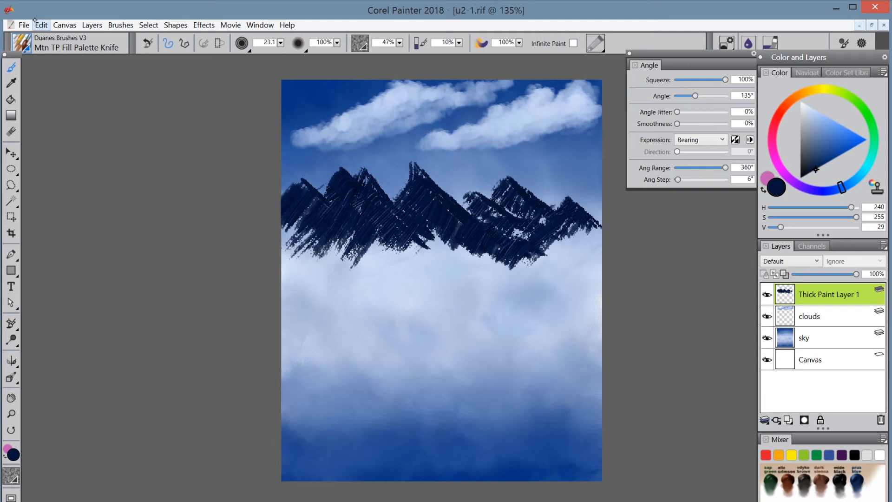
# - Choose the Mtn TP Blender brush at size 41.3 and undo the trial smear on the rightmost peak
pyautogui.click(14, 33)
pyautogui.click(203, 230)
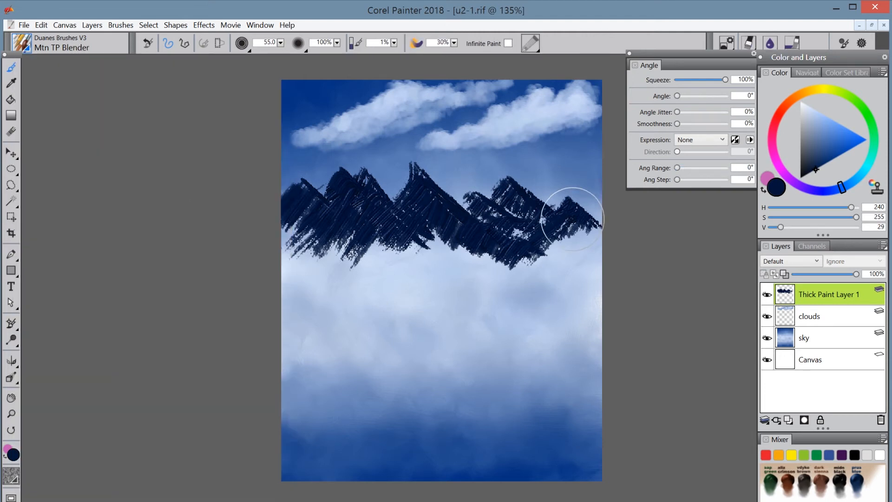
pyautogui.moveTo(574, 212); pyautogui.dragTo(561, 221)
pyautogui.moveTo(186, 51); pyautogui.dragTo(180, 51)
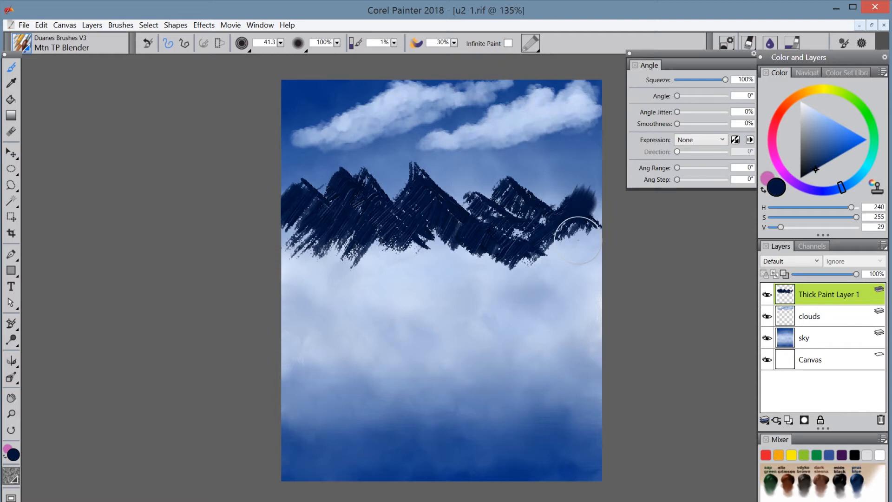
pyautogui.hotkey('ctrl', 'z')
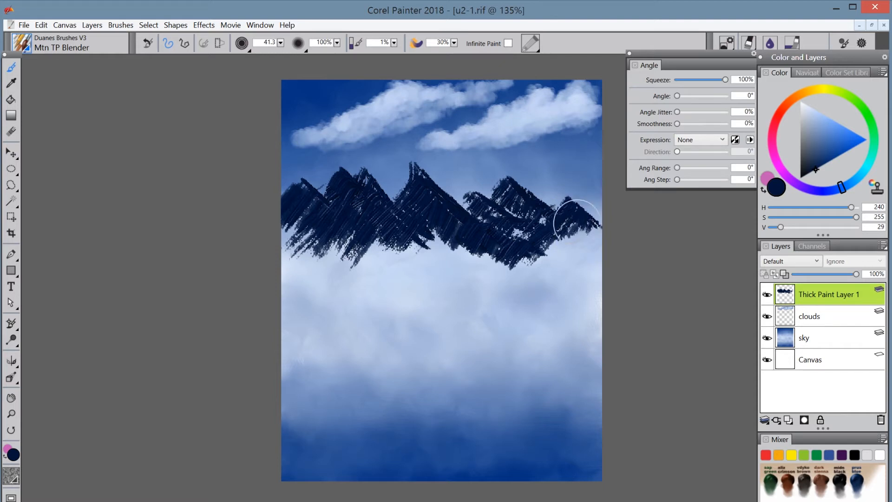
# - Blend the whole mountain range from its peaks down to the base, smoothing the rough knife strokes into a solid navy mass
pyautogui.moveTo(570, 217)
pyautogui.mouseDown()
pyautogui.moveTo(595, 236)
pyautogui.moveTo(574, 230)
pyautogui.mouseUp()
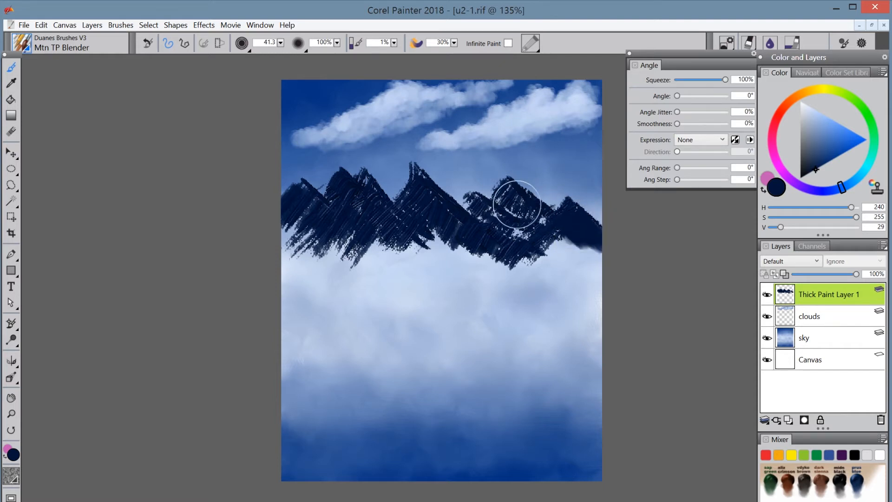
pyautogui.moveTo(516, 204); pyautogui.dragTo(562, 233)
pyautogui.moveTo(476, 203); pyautogui.dragTo(590, 261)
pyautogui.moveTo(420, 185); pyautogui.dragTo(510, 255)
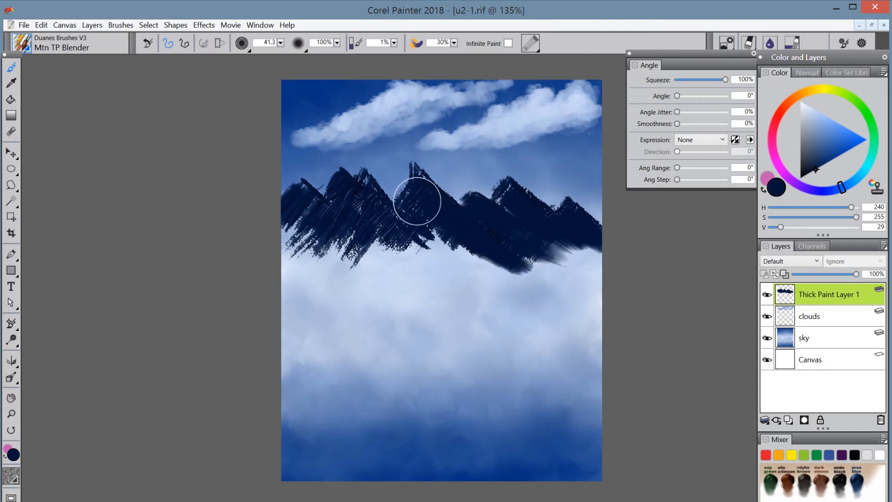
pyautogui.moveTo(413, 200); pyautogui.dragTo(504, 255)
pyautogui.moveTo(403, 202); pyautogui.dragTo(442, 237)
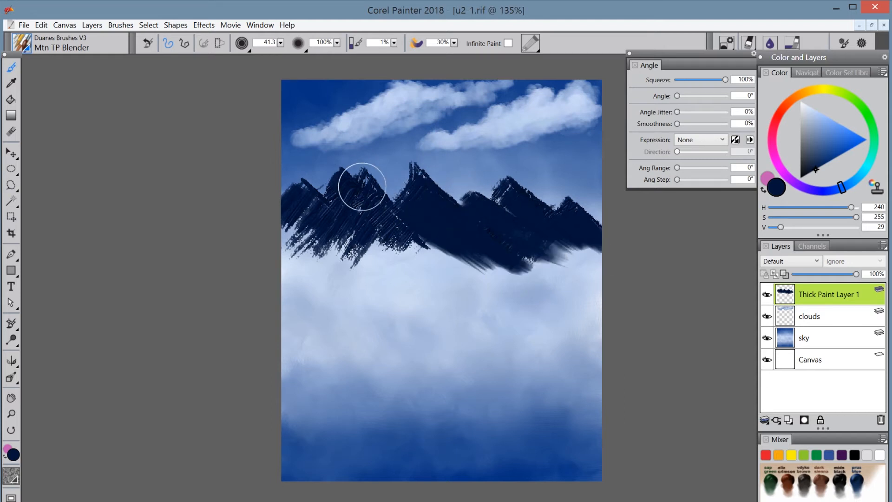
pyautogui.moveTo(363, 186)
pyautogui.mouseDown()
pyautogui.moveTo(411, 245)
pyautogui.moveTo(451, 262)
pyautogui.mouseUp()
pyautogui.moveTo(345, 191); pyautogui.dragTo(392, 249)
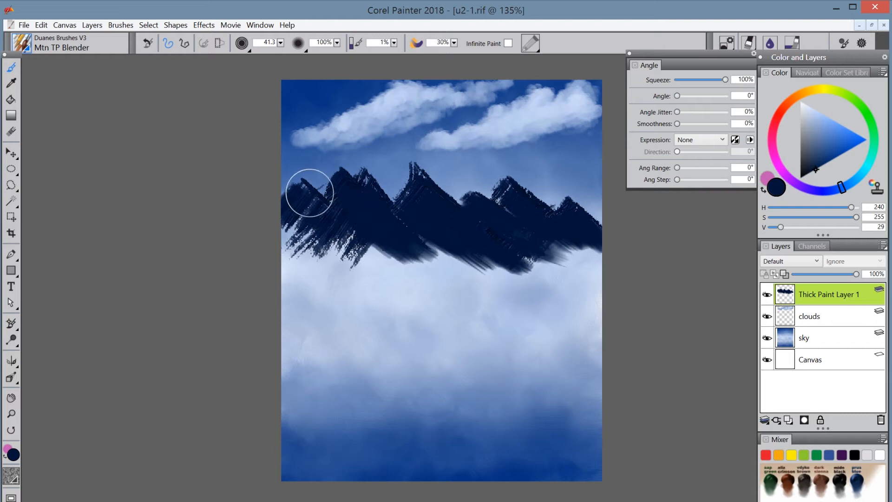
pyautogui.moveTo(309, 191); pyautogui.dragTo(369, 249)
pyautogui.moveTo(301, 194)
pyautogui.mouseDown()
pyautogui.moveTo(334, 246)
pyautogui.moveTo(283, 269)
pyautogui.mouseUp()
pyautogui.moveTo(352, 227); pyautogui.dragTo(334, 248)
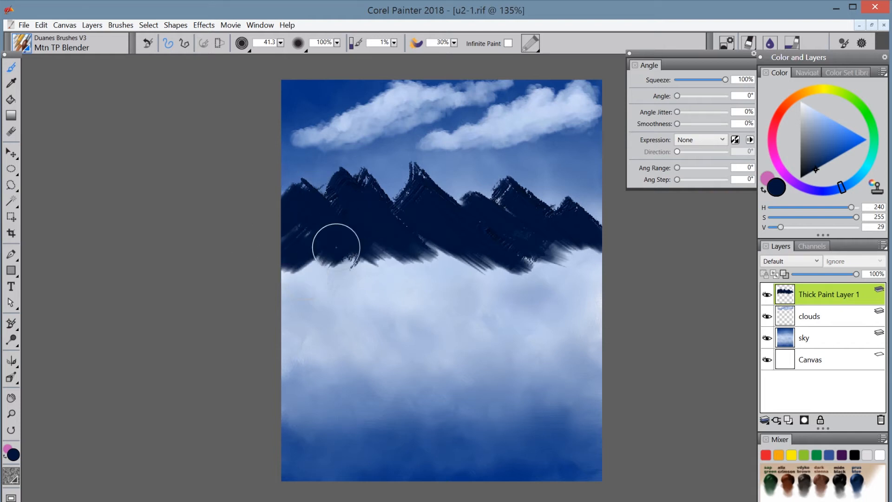
pyautogui.moveTo(391, 217); pyautogui.dragTo(360, 258)
pyautogui.moveTo(412, 198); pyautogui.dragTo(366, 243)
pyautogui.moveTo(436, 221)
pyautogui.mouseDown()
pyautogui.moveTo(417, 268)
pyautogui.moveTo(431, 225)
pyautogui.moveTo(483, 273)
pyautogui.mouseUp()
pyautogui.moveTo(574, 231)
pyautogui.mouseDown()
pyautogui.moveTo(567, 252)
pyautogui.moveTo(611, 270)
pyautogui.mouseUp()
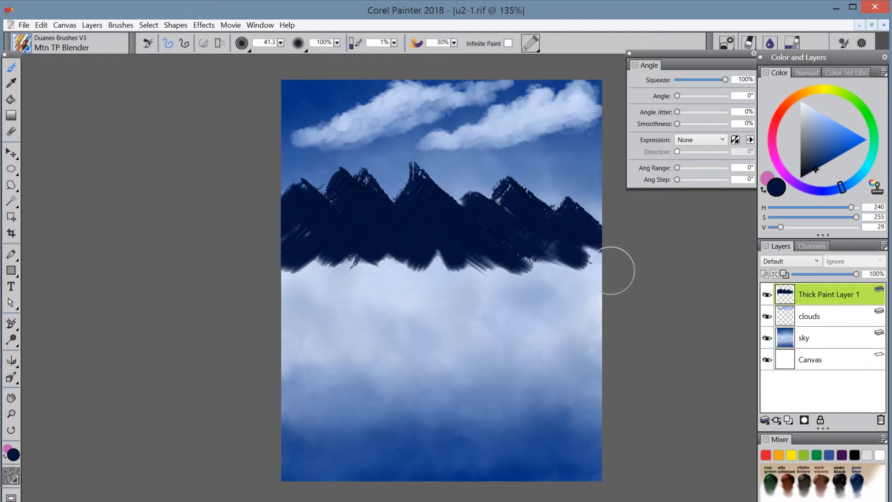
# - Using the Blndr 2 Hairs & Some Air brush, soften the mountain range's ragged base into the mist on a new layer
pyautogui.click(16, 35)
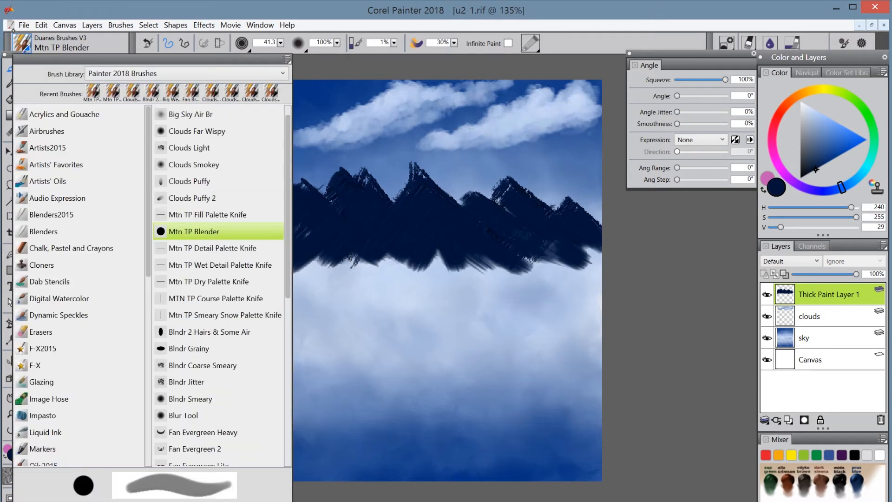
pyautogui.click(228, 331)
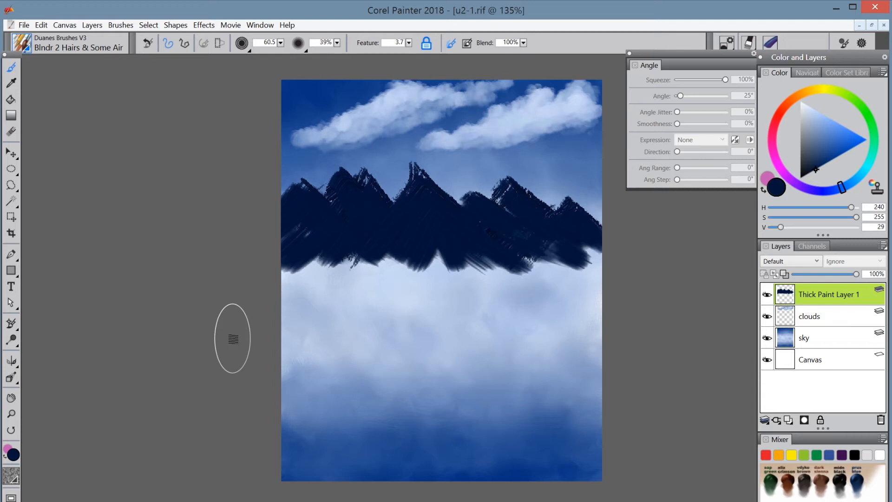
pyautogui.moveTo(571, 271)
pyautogui.mouseDown()
pyautogui.moveTo(579, 240)
pyautogui.moveTo(571, 246)
pyautogui.moveTo(593, 259)
pyautogui.moveTo(577, 245)
pyautogui.moveTo(556, 263)
pyautogui.moveTo(448, 275)
pyautogui.moveTo(430, 263)
pyautogui.moveTo(389, 271)
pyautogui.moveTo(322, 253)
pyautogui.moveTo(283, 255)
pyautogui.moveTo(534, 259)
pyautogui.moveTo(292, 253)
pyautogui.moveTo(386, 267)
pyautogui.moveTo(419, 253)
pyautogui.moveTo(458, 253)
pyautogui.moveTo(496, 257)
pyautogui.moveTo(539, 280)
pyautogui.mouseUp()
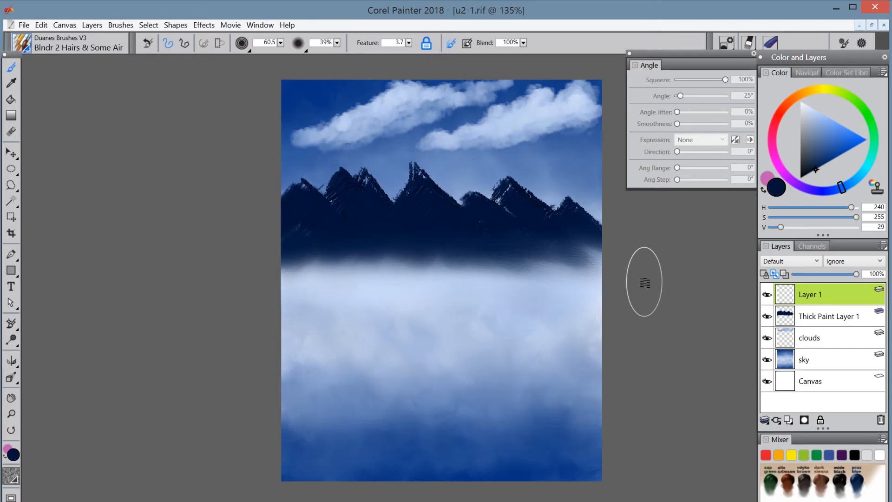
# - Set up the Mtn TP Detail Palette Knife brush at size 20.7 and angle 90°, with a pale blue colour of V 235
pyautogui.click(19, 41)
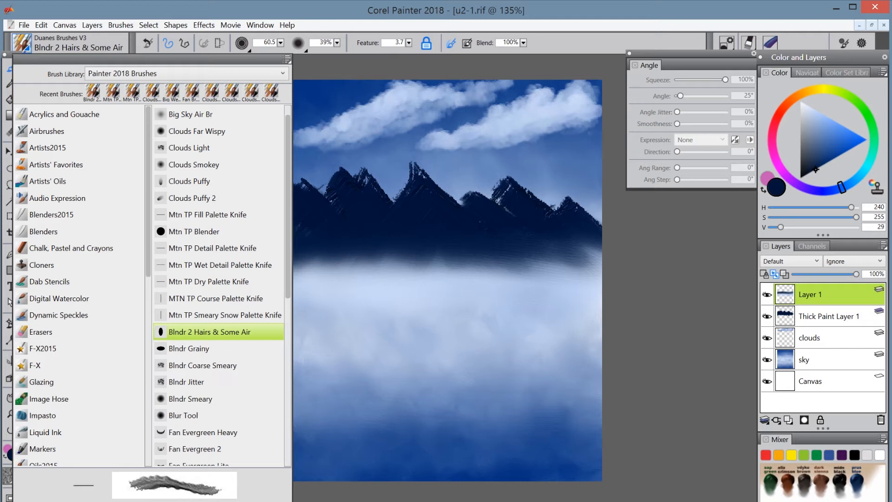
pyautogui.click(209, 248)
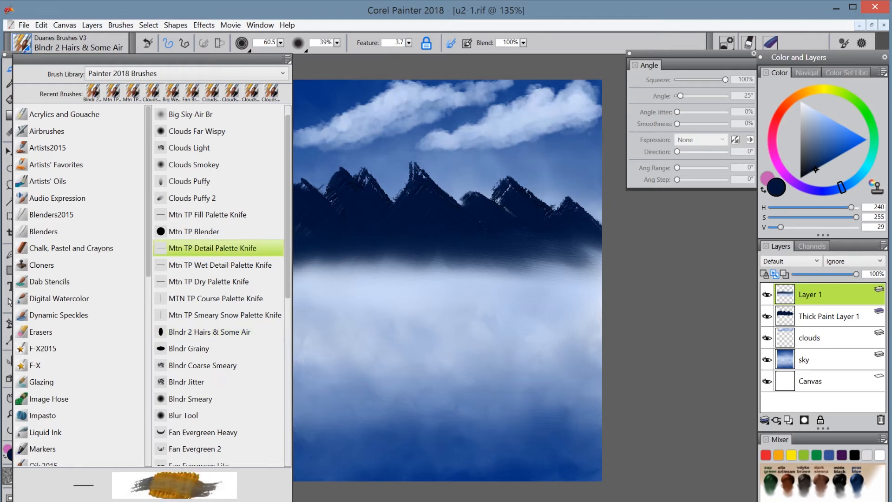
pyautogui.moveTo(816, 169); pyautogui.dragTo(810, 106)
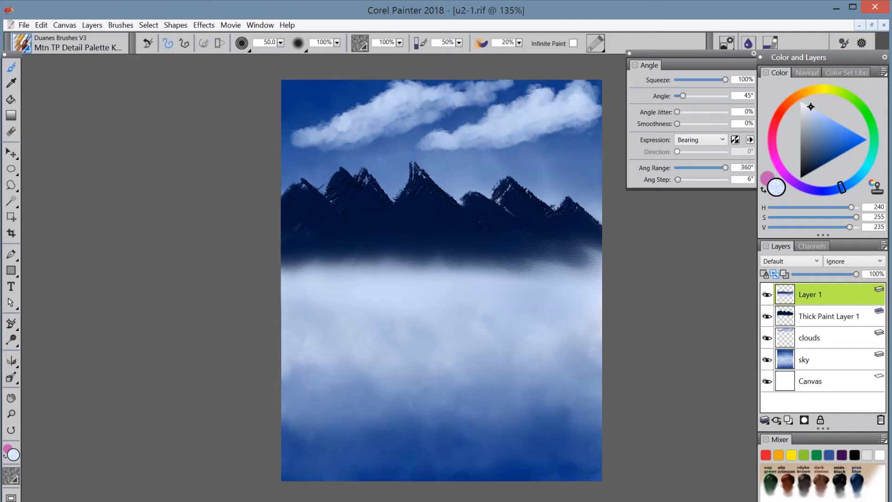
pyautogui.moveTo(280, 43); pyautogui.dragTo(168, 51)
pyautogui.click(745, 96)
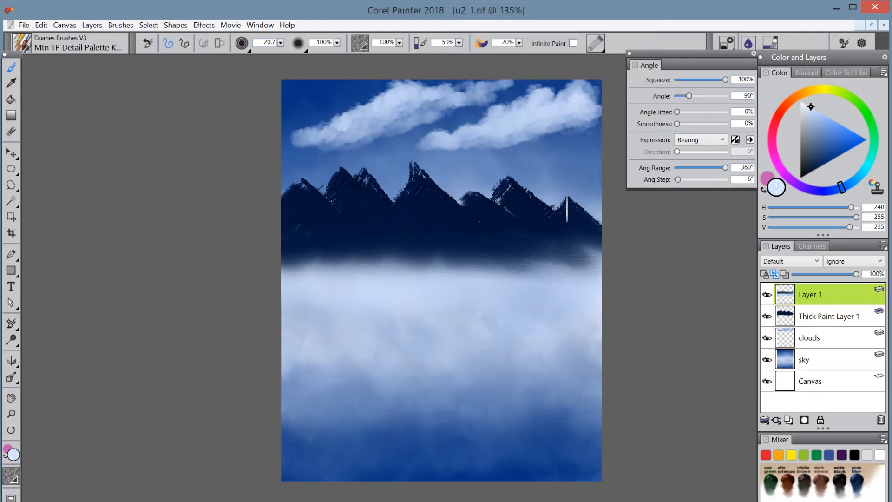
# - Paint broken pale-blue snow down the right-facing slopes of the two rightmost peaks on a new thick paint layer
pyautogui.click(567, 204)
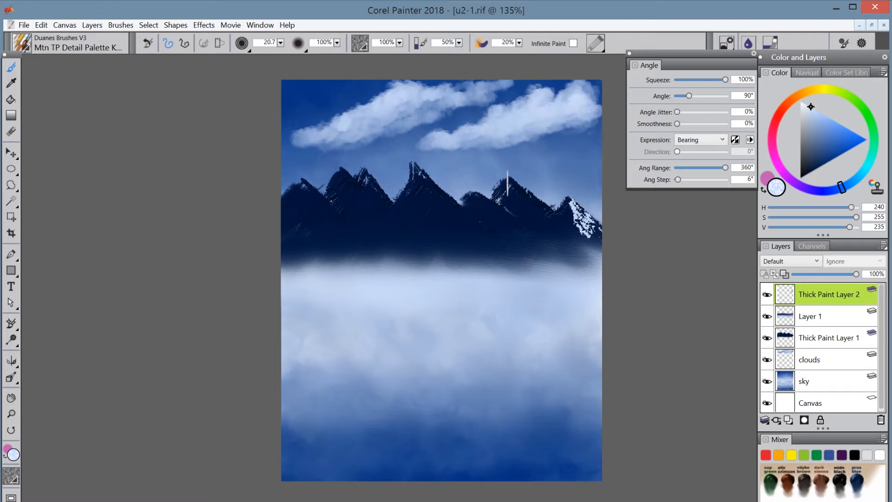
pyautogui.moveTo(507, 183)
pyautogui.mouseDown()
pyautogui.moveTo(533, 204)
pyautogui.moveTo(508, 180)
pyautogui.moveTo(531, 209)
pyautogui.moveTo(506, 174)
pyautogui.moveTo(549, 219)
pyautogui.mouseUp()
pyautogui.moveTo(523, 185); pyautogui.dragTo(574, 231)
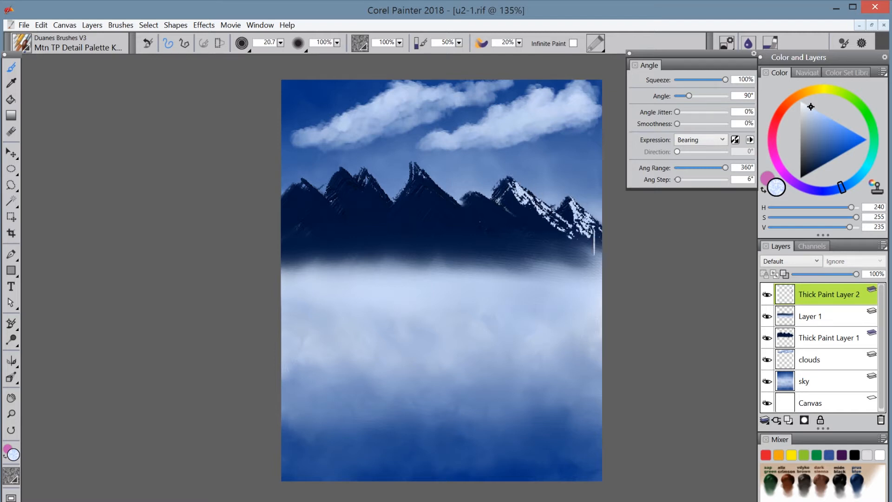
pyautogui.moveTo(511, 192)
pyautogui.mouseDown()
pyautogui.moveTo(549, 230)
pyautogui.moveTo(588, 247)
pyautogui.moveTo(519, 183)
pyautogui.moveTo(529, 209)
pyautogui.moveTo(588, 243)
pyautogui.mouseUp()
pyautogui.moveTo(556, 217)
pyautogui.mouseDown()
pyautogui.moveTo(601, 240)
pyautogui.moveTo(598, 250)
pyautogui.moveTo(588, 239)
pyautogui.moveTo(607, 240)
pyautogui.moveTo(588, 212)
pyautogui.mouseUp()
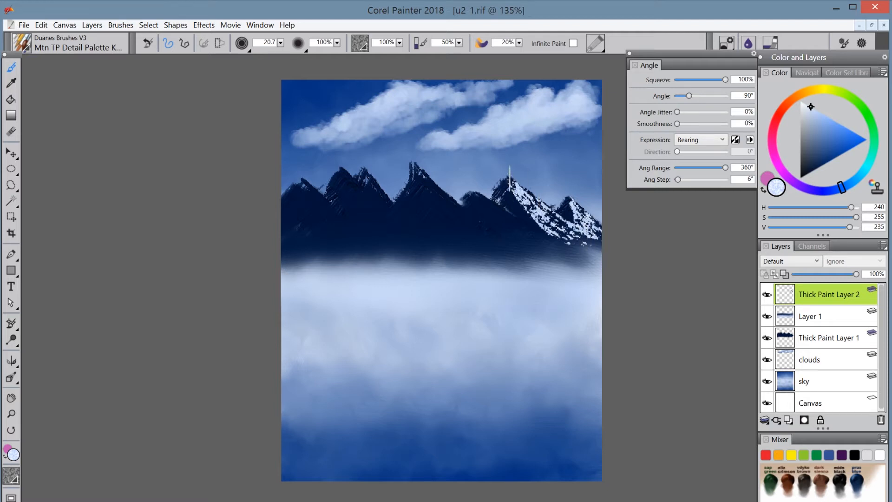
# - Add snow to the low peak right of centre, extending it down into the slopes beneath the neighbouring tall peak
pyautogui.moveTo(474, 196)
pyautogui.mouseDown()
pyautogui.moveTo(497, 219)
pyautogui.moveTo(478, 195)
pyautogui.moveTo(553, 237)
pyautogui.moveTo(527, 223)
pyautogui.mouseUp()
pyautogui.moveTo(475, 201)
pyautogui.mouseDown()
pyautogui.moveTo(522, 242)
pyautogui.moveTo(539, 250)
pyautogui.mouseUp()
pyautogui.moveTo(505, 209); pyautogui.dragTo(529, 217)
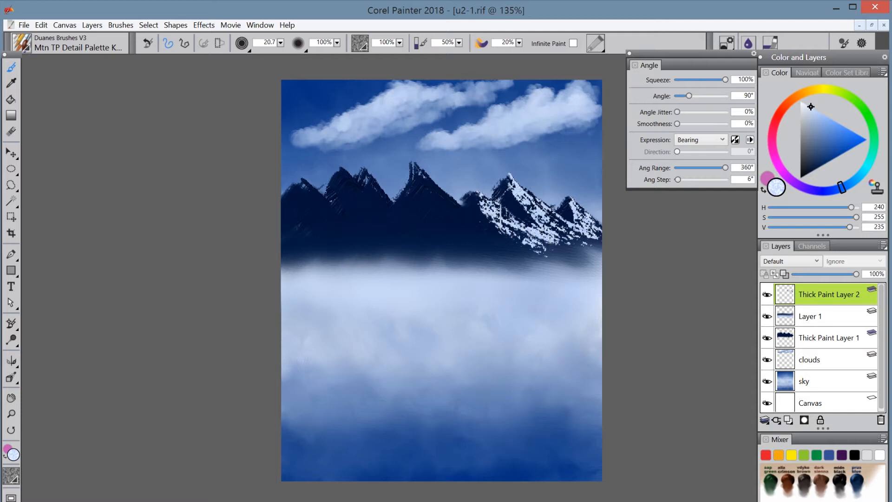
pyautogui.moveTo(488, 197); pyautogui.dragTo(563, 244)
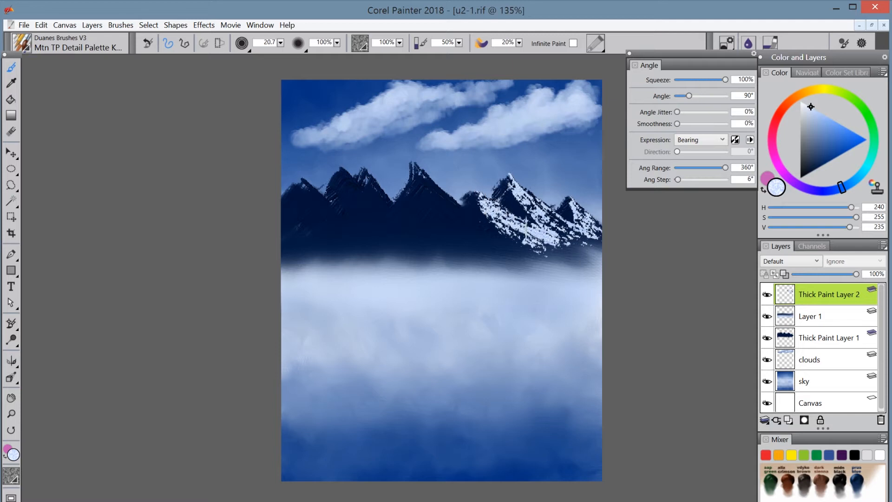
pyautogui.moveTo(526, 221); pyautogui.dragTo(566, 251)
# - Paint snow down the right-facing slope of the tall central peak, from its summit to the misty base
pyautogui.moveTo(420, 176)
pyautogui.mouseDown()
pyautogui.moveTo(478, 226)
pyautogui.moveTo(520, 244)
pyautogui.mouseUp()
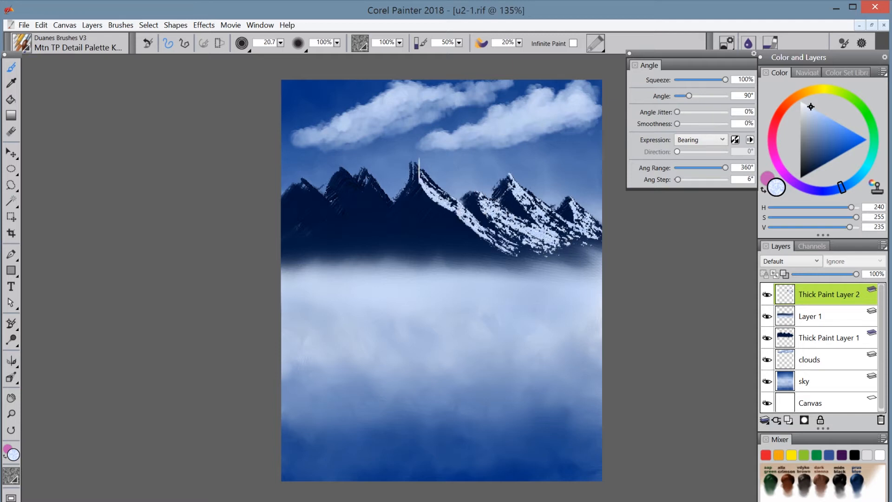
pyautogui.moveTo(416, 171)
pyautogui.mouseDown()
pyautogui.moveTo(470, 207)
pyautogui.moveTo(458, 230)
pyautogui.moveTo(497, 256)
pyautogui.mouseUp()
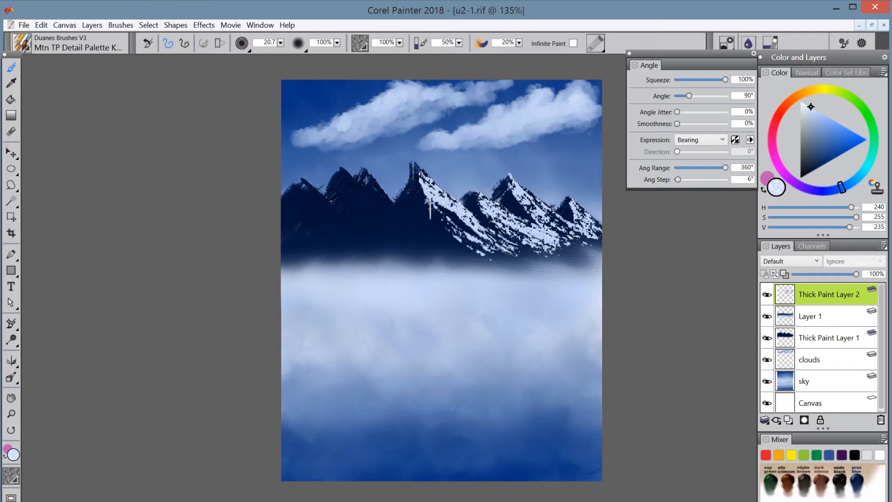
pyautogui.moveTo(430, 209); pyautogui.dragTo(518, 259)
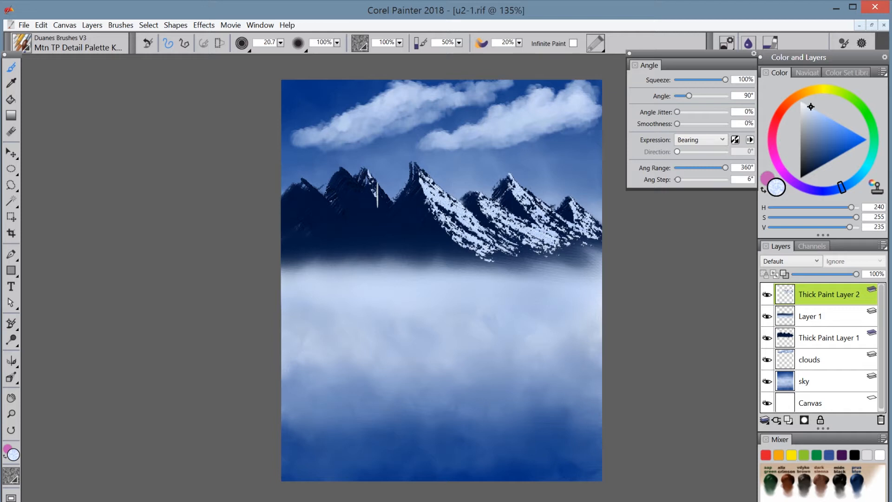
# - Paint snow down the right-facing slopes of the peaks on the left part of the range
pyautogui.moveTo(340, 168)
pyautogui.mouseDown()
pyautogui.moveTo(374, 212)
pyautogui.moveTo(436, 252)
pyautogui.mouseUp()
pyautogui.moveTo(354, 179)
pyautogui.mouseDown()
pyautogui.moveTo(379, 211)
pyautogui.moveTo(447, 261)
pyautogui.moveTo(478, 267)
pyautogui.mouseUp()
pyautogui.moveTo(339, 182); pyautogui.dragTo(393, 236)
pyautogui.moveTo(357, 197); pyautogui.dragTo(443, 249)
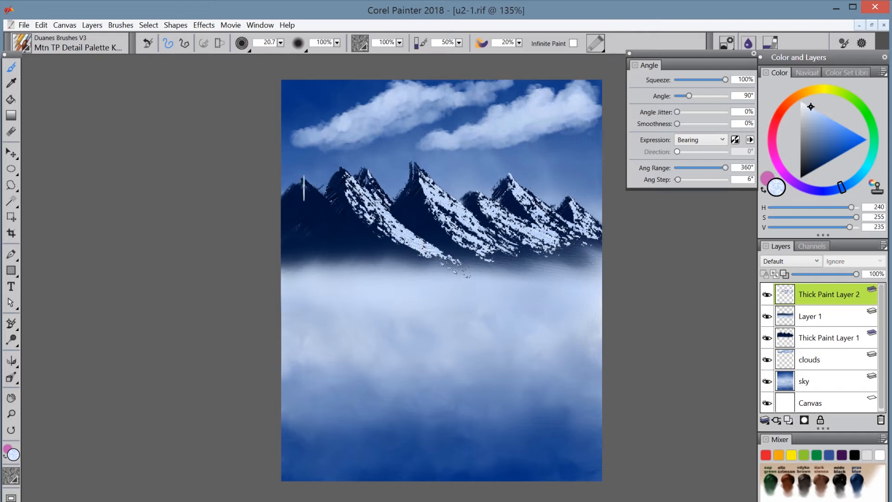
pyautogui.moveTo(304, 188)
pyautogui.mouseDown()
pyautogui.moveTo(320, 207)
pyautogui.moveTo(333, 195)
pyautogui.mouseUp()
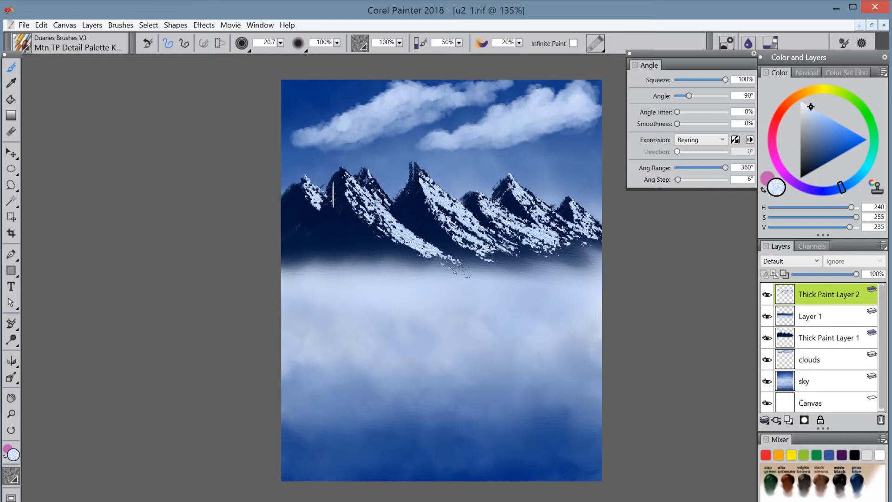
# - Choose a medium blue of H 240, S 119, V 185 and paint shadowed snow on the left-facing slopes from the rightmost peak across to the tall left peak
pyautogui.click(811, 119)
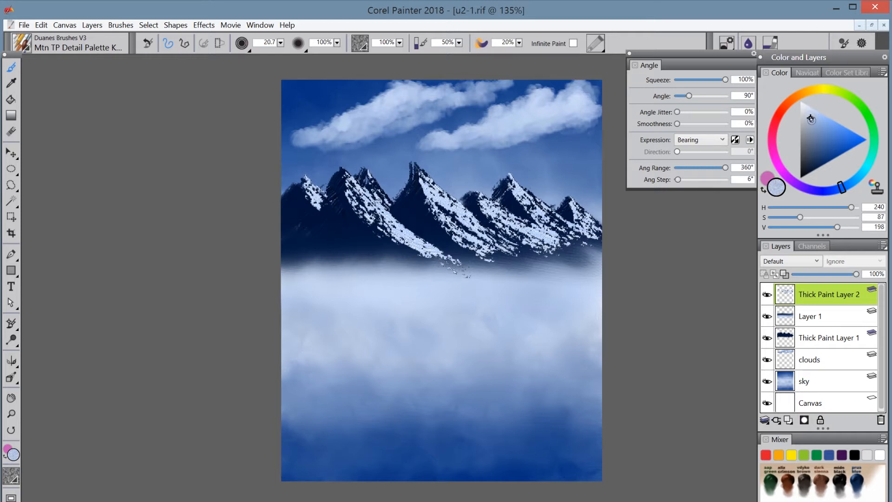
pyautogui.click(817, 122)
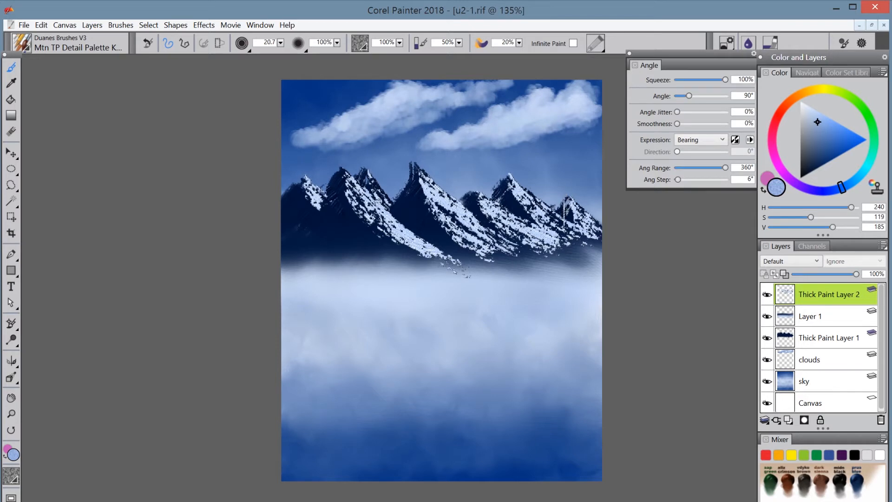
pyautogui.moveTo(570, 201); pyautogui.dragTo(567, 208)
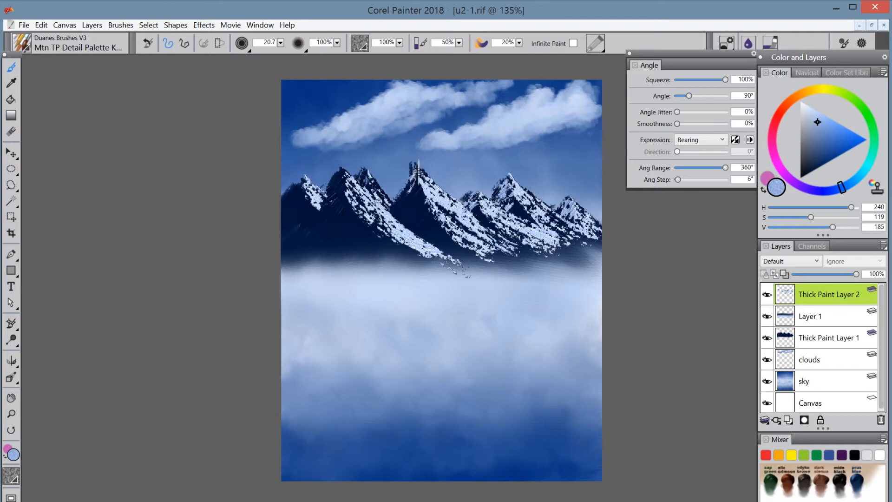
pyautogui.moveTo(417, 173)
pyautogui.mouseDown()
pyautogui.moveTo(391, 207)
pyautogui.moveTo(415, 185)
pyautogui.moveTo(395, 208)
pyautogui.moveTo(419, 194)
pyautogui.moveTo(393, 218)
pyautogui.moveTo(418, 193)
pyautogui.moveTo(404, 209)
pyautogui.mouseUp()
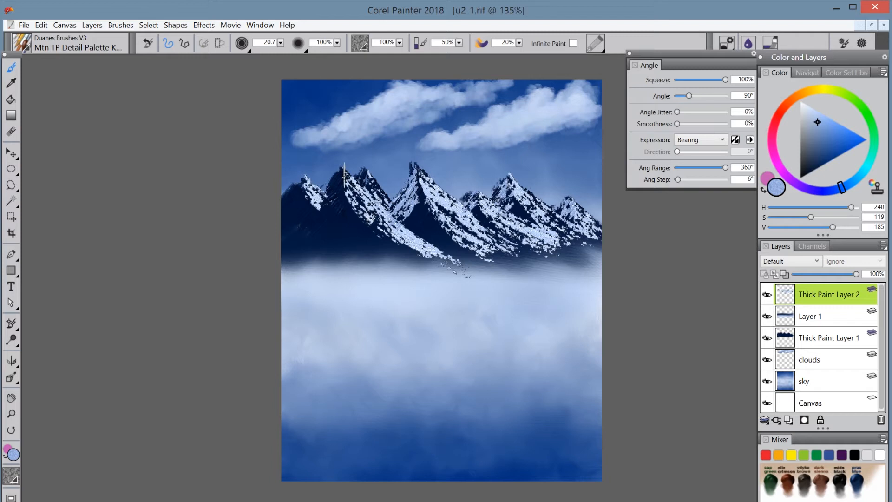
pyautogui.moveTo(344, 172); pyautogui.dragTo(323, 206)
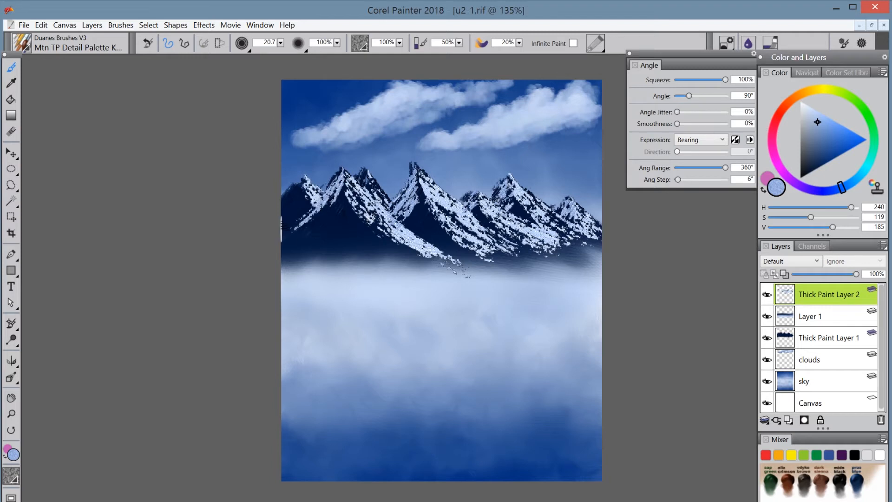
# - Cover the leftmost peak's left-facing side and the tall left peak's lower left flank with medium-blue snow strokes
pyautogui.moveTo(308, 173)
pyautogui.mouseDown()
pyautogui.moveTo(302, 209)
pyautogui.moveTo(286, 206)
pyautogui.moveTo(263, 251)
pyautogui.mouseUp()
pyautogui.moveTo(299, 193); pyautogui.dragTo(257, 236)
pyautogui.moveTo(349, 185); pyautogui.dragTo(288, 246)
pyautogui.moveTo(345, 202)
pyautogui.mouseDown()
pyautogui.moveTo(305, 234)
pyautogui.moveTo(346, 209)
pyautogui.moveTo(274, 258)
pyautogui.mouseUp()
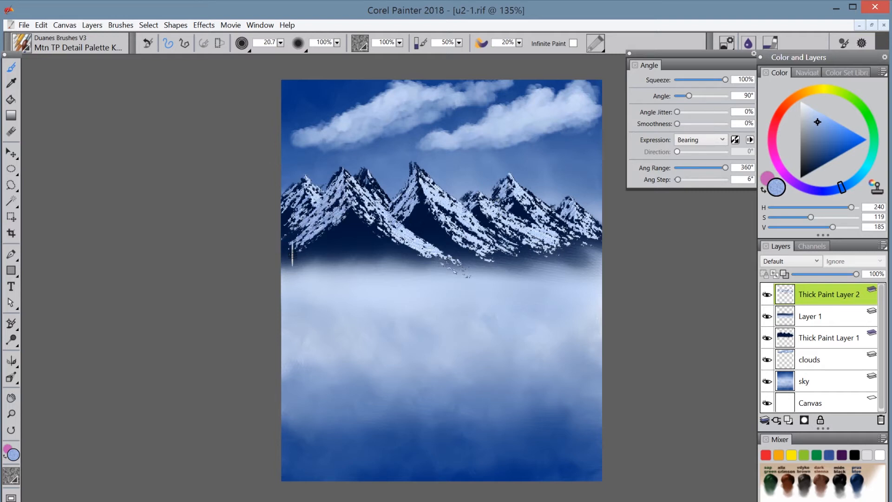
# - Set the knife angle to 135° and fill the dark lower faces of the left and central peaks with diagonal medium-blue strokes
pyautogui.click(743, 95)
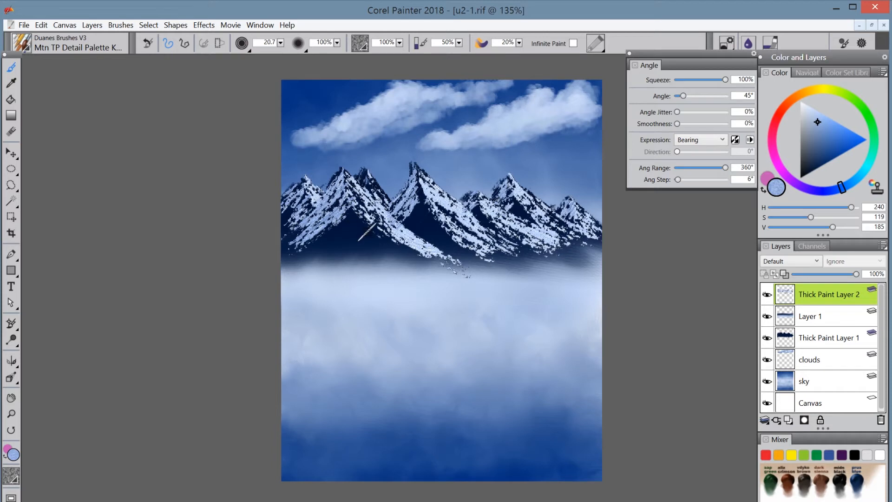
pyautogui.click(738, 96)
pyautogui.press('Return')
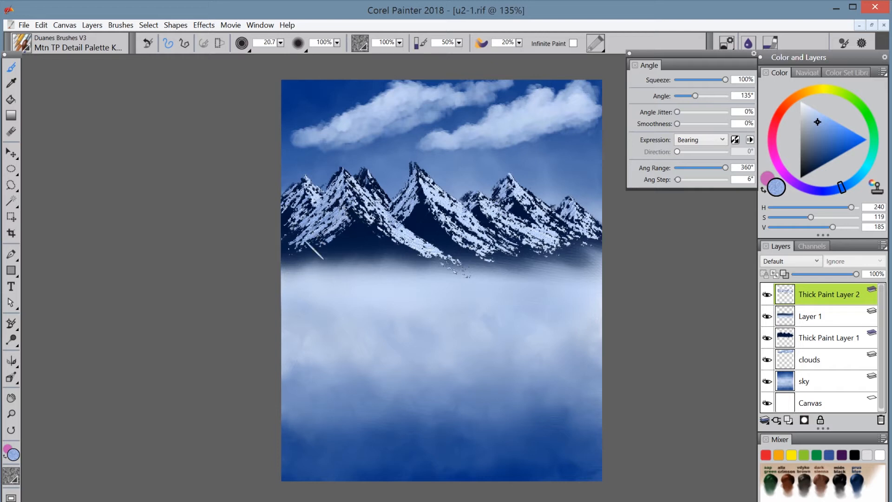
pyautogui.moveTo(365, 216); pyautogui.dragTo(314, 255)
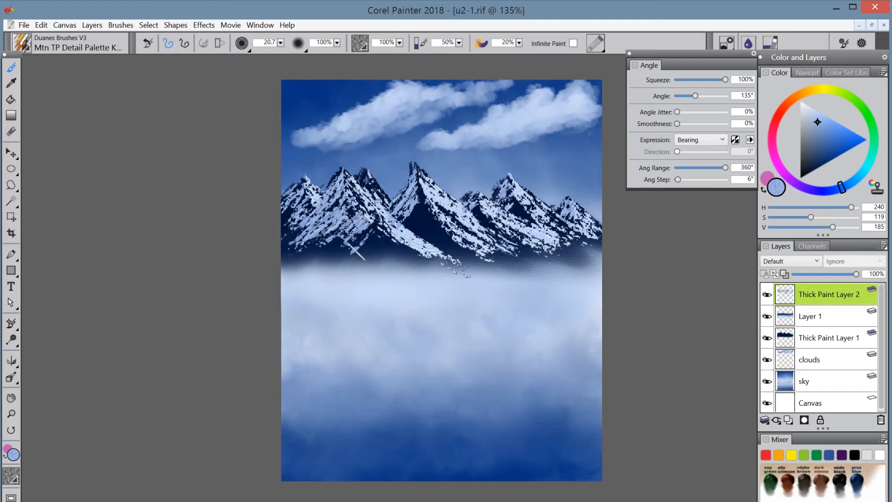
pyautogui.moveTo(400, 248); pyautogui.dragTo(389, 257)
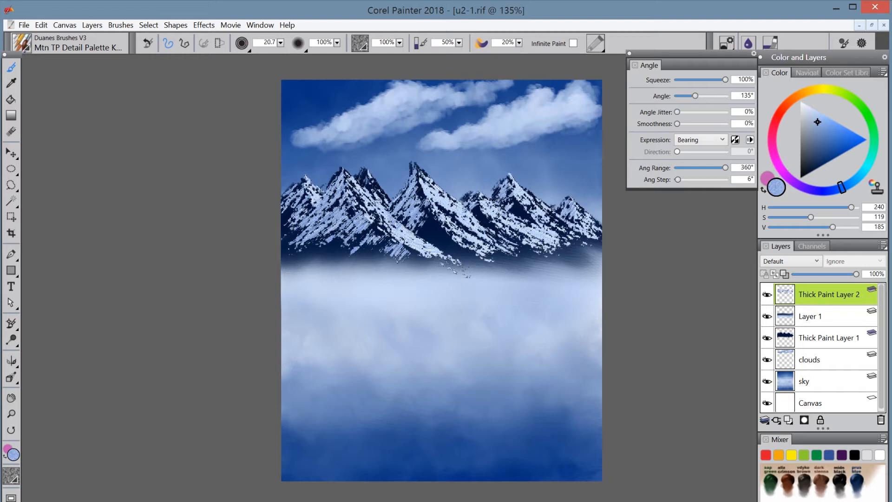
pyautogui.moveTo(434, 221)
pyautogui.mouseDown()
pyautogui.moveTo(424, 239)
pyautogui.moveTo(444, 250)
pyautogui.mouseUp()
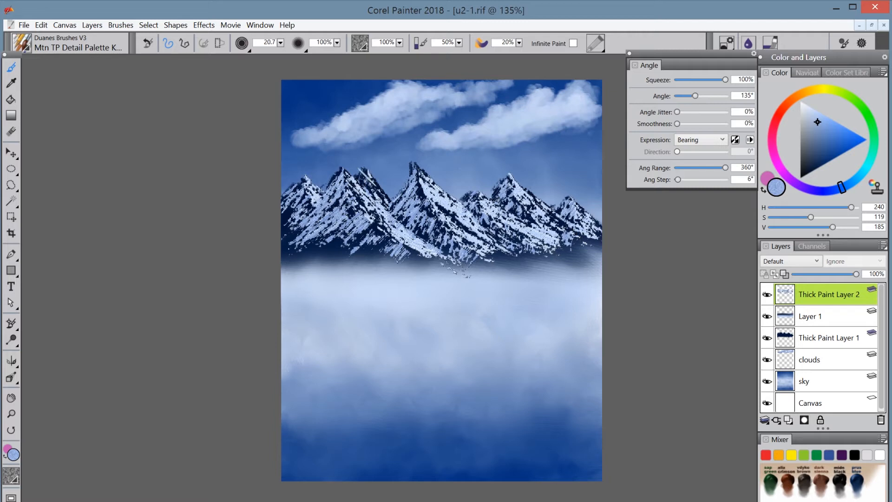
# - Shade the central and right peaks with darker blue strokes, using S 67, V 124 and S 106, V 112
pyautogui.moveTo(817, 121); pyautogui.dragTo(817, 139)
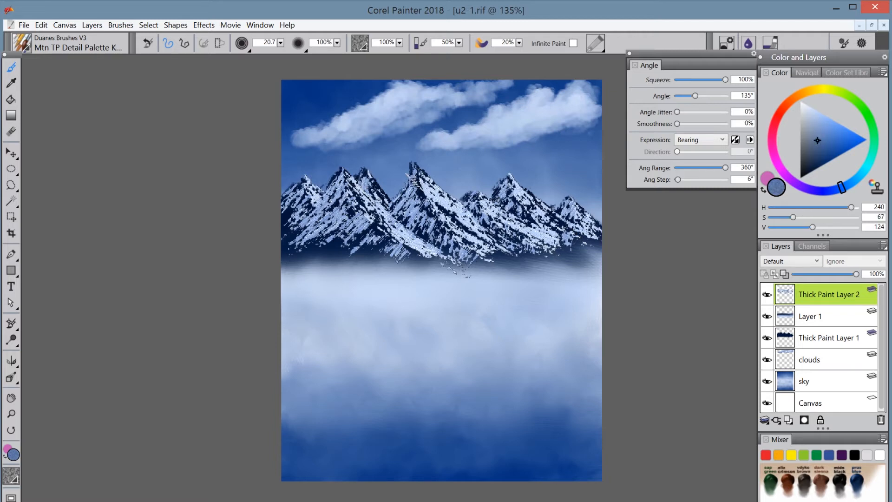
pyautogui.moveTo(413, 191)
pyautogui.mouseDown()
pyautogui.moveTo(392, 216)
pyautogui.moveTo(418, 200)
pyautogui.moveTo(432, 216)
pyautogui.moveTo(422, 241)
pyautogui.moveTo(442, 218)
pyautogui.moveTo(430, 236)
pyautogui.moveTo(453, 231)
pyautogui.moveTo(441, 253)
pyautogui.moveTo(459, 260)
pyautogui.moveTo(492, 261)
pyautogui.mouseUp()
pyautogui.click(825, 144)
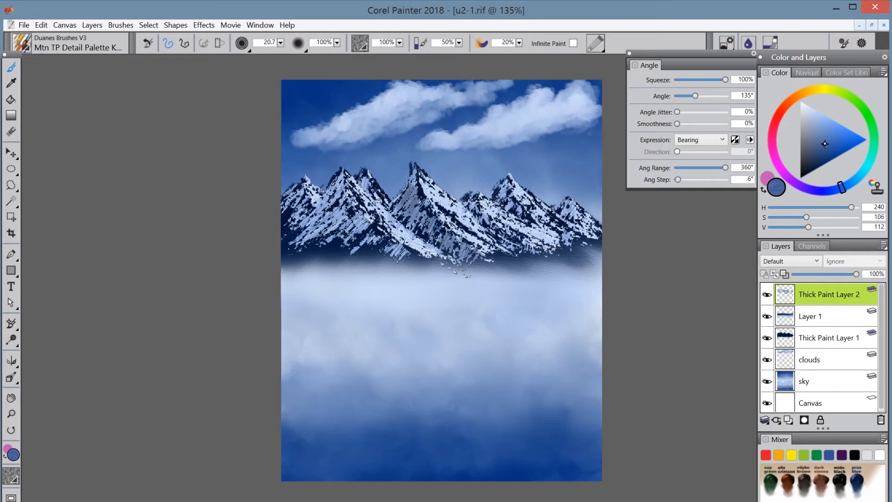
pyautogui.moveTo(487, 225)
pyautogui.mouseDown()
pyautogui.moveTo(476, 203)
pyautogui.moveTo(467, 208)
pyautogui.moveTo(473, 199)
pyautogui.moveTo(486, 219)
pyautogui.moveTo(515, 239)
pyautogui.mouseUp()
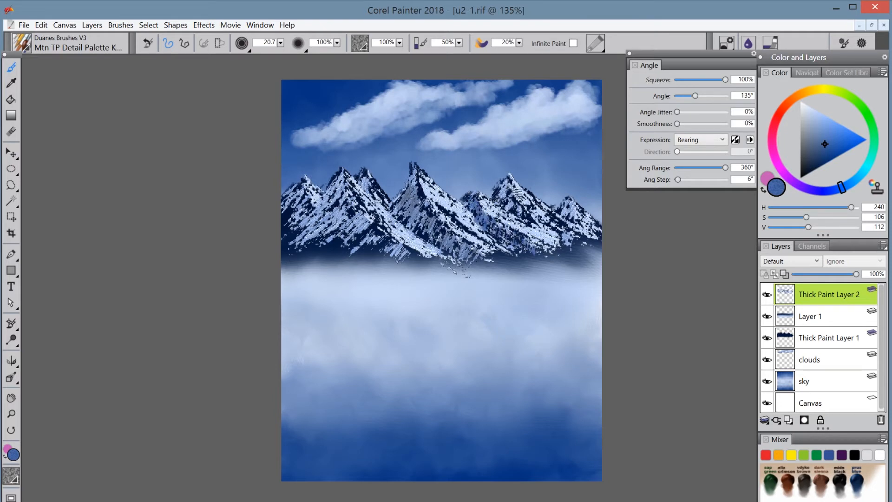
pyautogui.moveTo(516, 186)
pyautogui.mouseDown()
pyautogui.moveTo(505, 198)
pyautogui.moveTo(509, 188)
pyautogui.moveTo(532, 225)
pyautogui.moveTo(578, 214)
pyautogui.moveTo(567, 205)
pyautogui.moveTo(560, 218)
pyautogui.moveTo(565, 205)
pyautogui.moveTo(576, 225)
pyautogui.moveTo(560, 221)
pyautogui.mouseUp()
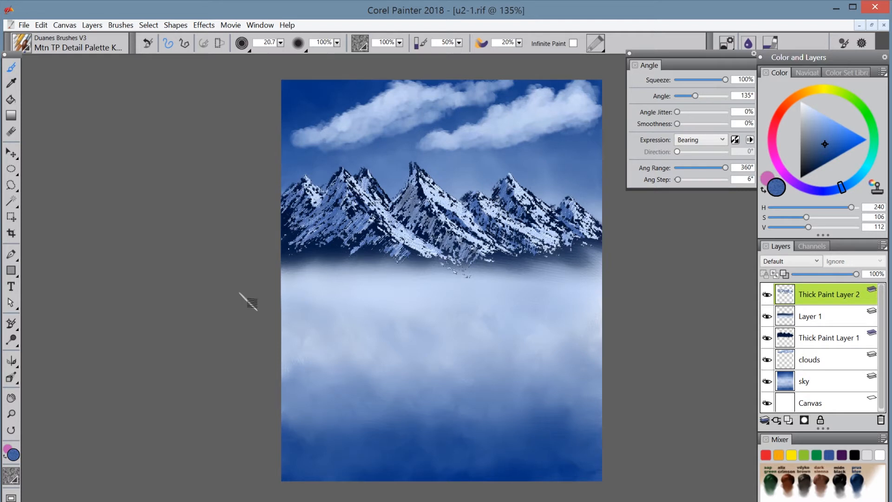
# - Choose a near-white colour of V 248, set the knife angle to 45° and brighten the snow on the right-facing slopes
pyautogui.click(804, 103)
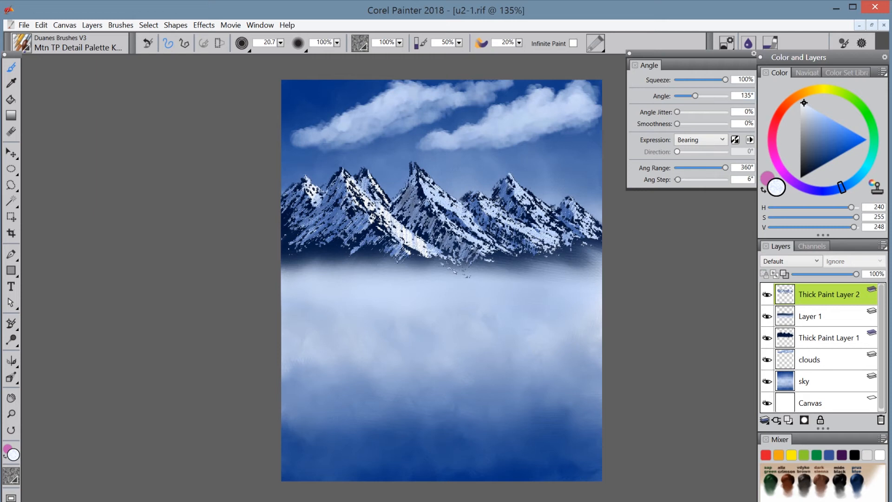
pyautogui.doubleClick(747, 94)
pyautogui.doubleClick(741, 96)
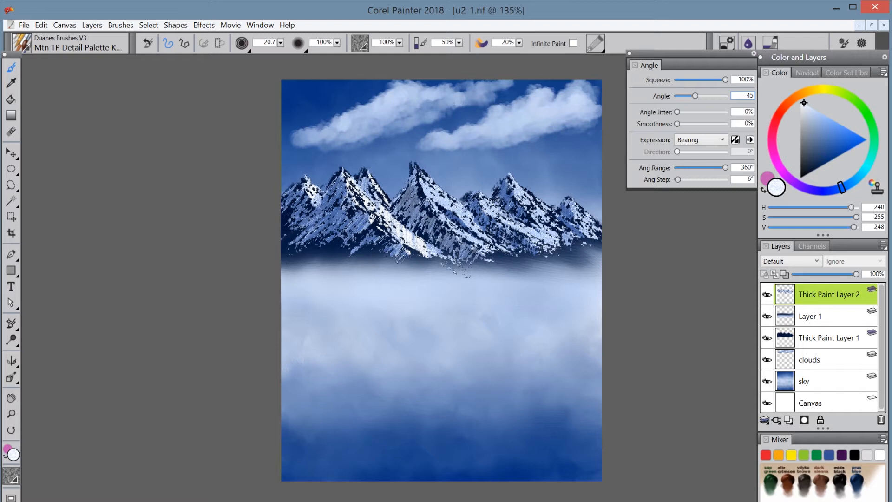
pyautogui.press('Return')
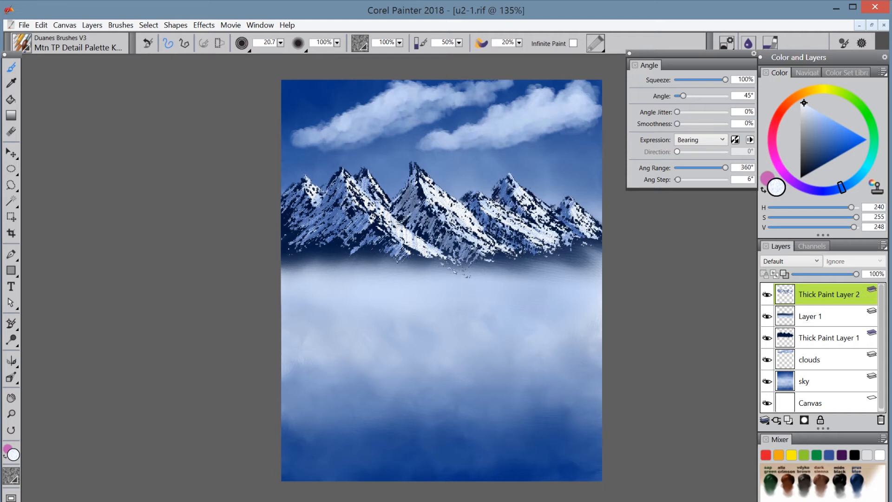
# - Finish the snow on the leftmost peak, and group Layer 1 and both thick paint layers under the name mtn
pyautogui.moveTo(309, 186); pyautogui.dragTo(322, 190)
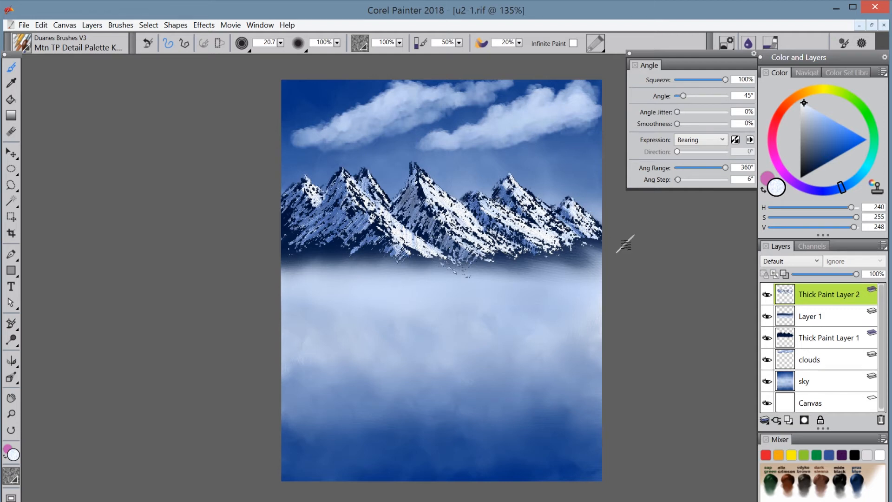
pyautogui.keyDown('shift'); pyautogui.click(824, 336); pyautogui.keyUp('shift')
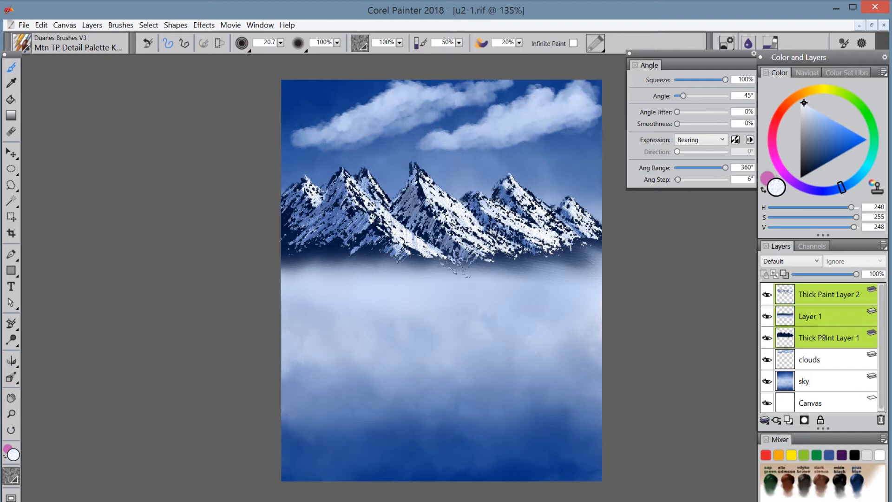
pyautogui.click(764, 419)
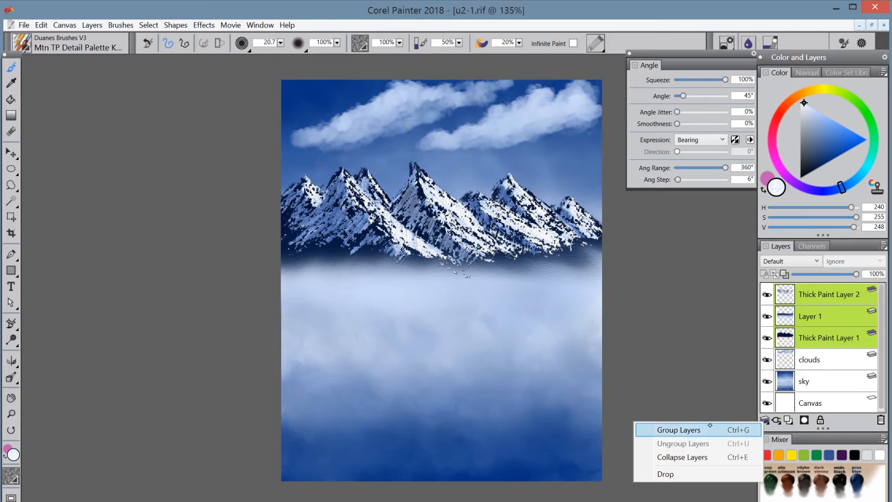
pyautogui.click(695, 425)
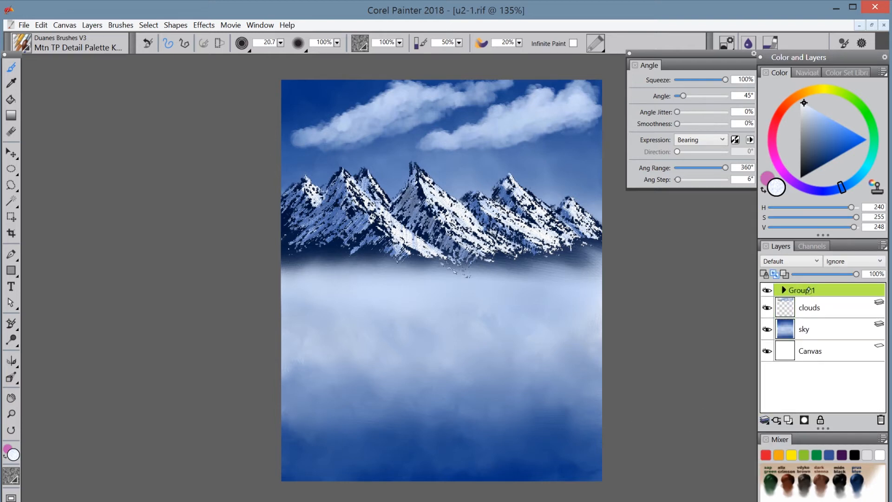
pyautogui.doubleClick(808, 290)
pyautogui.write('mtn')
pyautogui.press('Return')
# - Group the clouds and sky layers, and rename the group as sky
pyautogui.click(818, 308)
pyautogui.keyDown('shift'); pyautogui.click(820, 333); pyautogui.keyUp('shift')
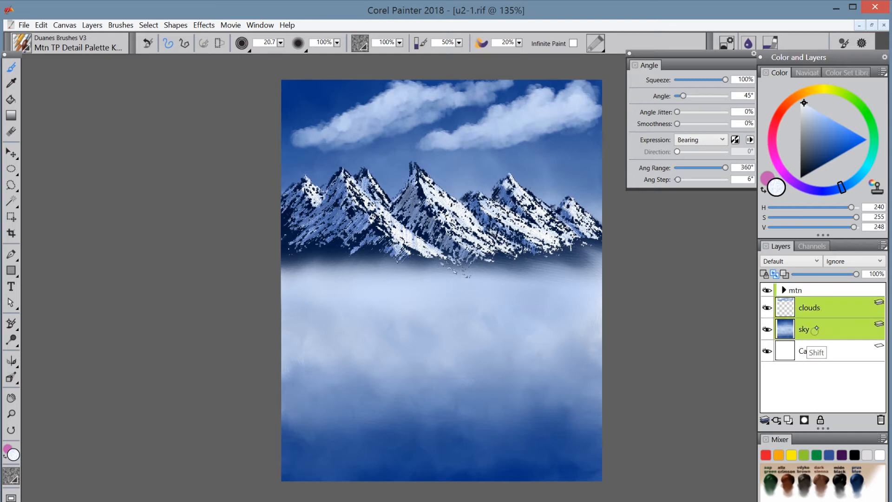
pyautogui.click(764, 420)
pyautogui.click(691, 424)
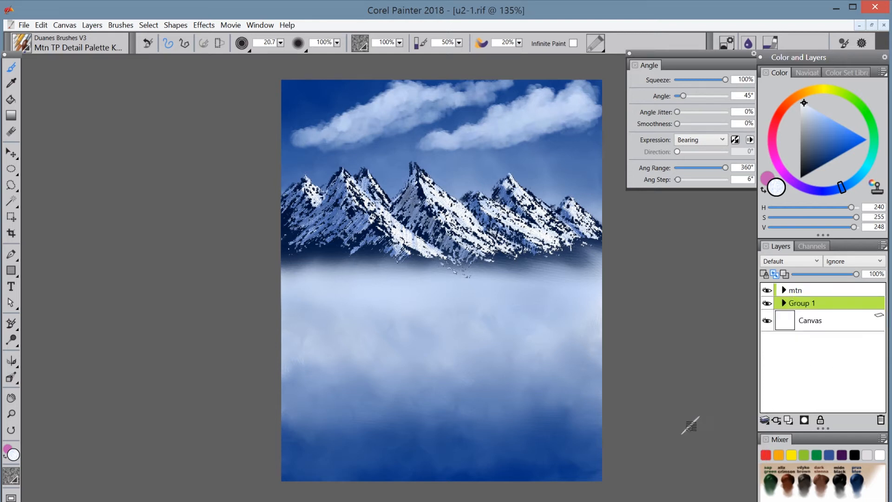
pyautogui.doubleClick(800, 304)
pyautogui.write('sky')
pyautogui.click(818, 289)
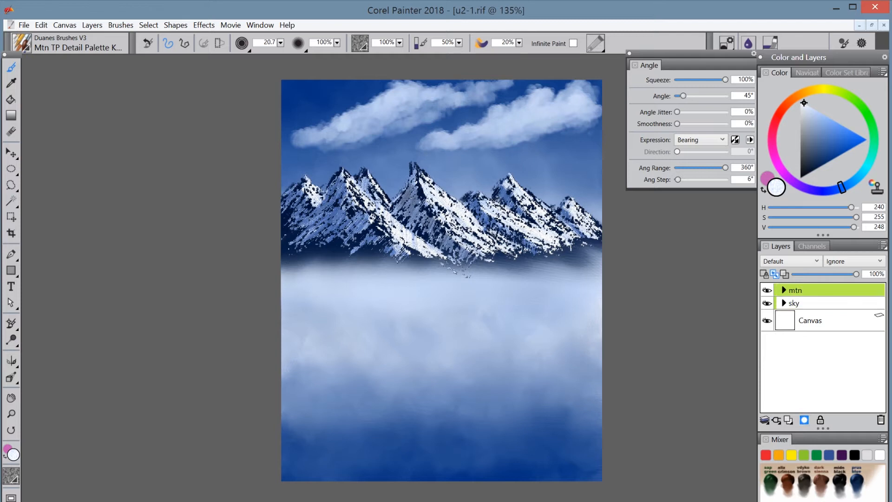
# - Add a new layer above the mtn group and another inside it, directly above Thick Paint Layer 2
pyautogui.hotkey('ctrl', 'shift', 'n')
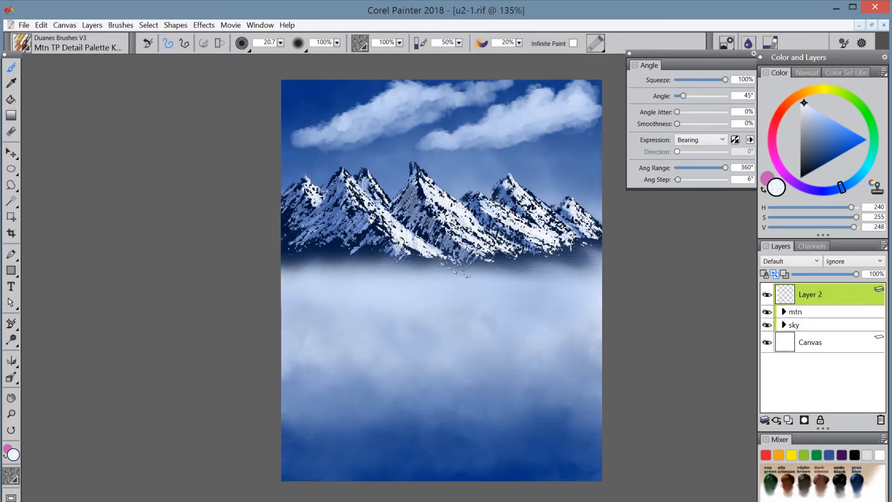
pyautogui.click(818, 312)
pyautogui.click(783, 312)
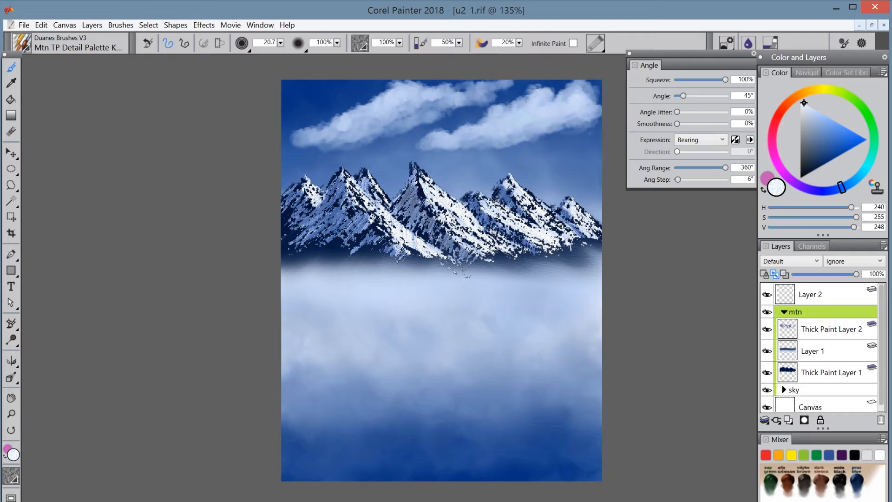
pyautogui.click(814, 331)
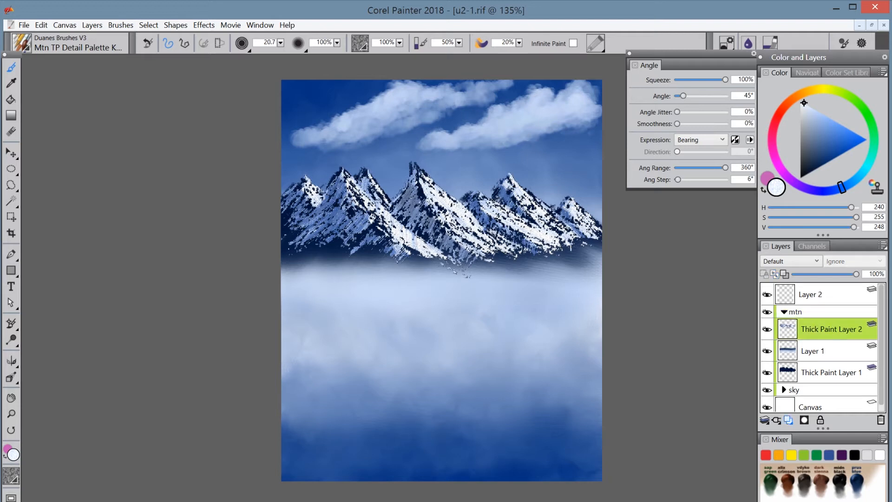
pyautogui.click(788, 420)
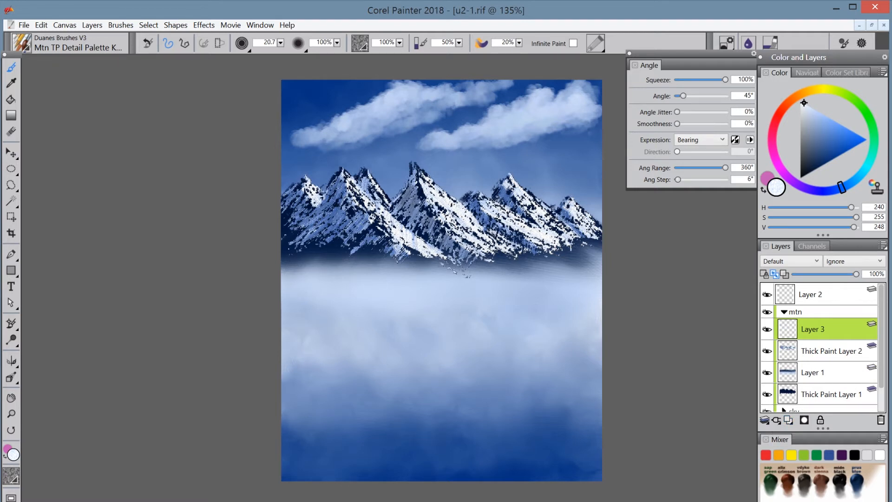
# - Blend the lower slopes of the whole mountain range softly into the mist with the Blndr 2 Hairs & Some Air brush
pyautogui.click(22, 42)
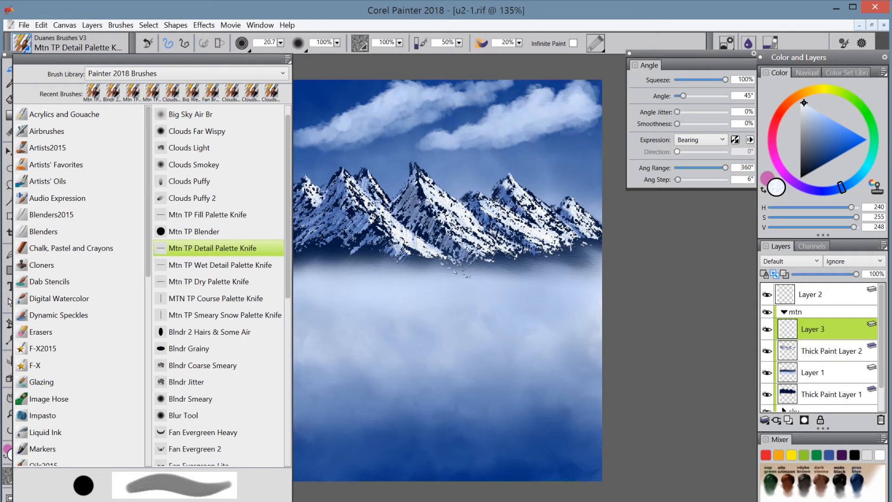
pyautogui.click(223, 331)
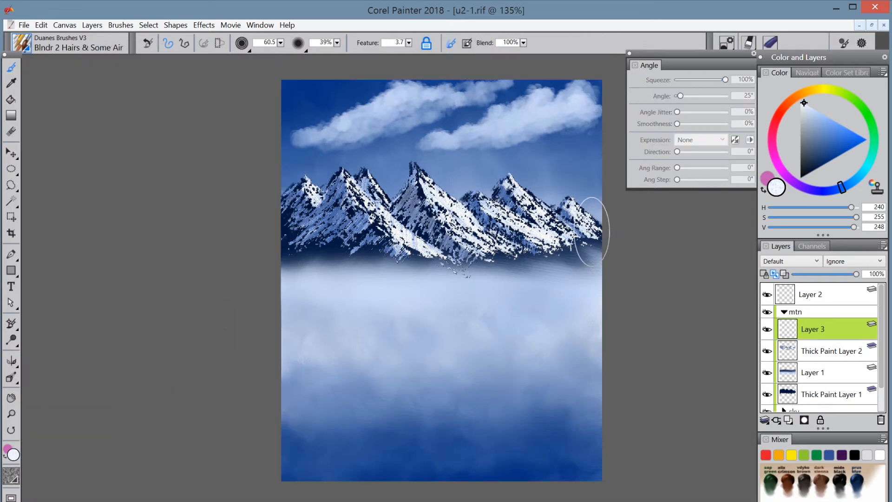
pyautogui.moveTo(612, 231)
pyautogui.mouseDown()
pyautogui.moveTo(599, 249)
pyautogui.moveTo(591, 234)
pyautogui.moveTo(598, 227)
pyautogui.moveTo(589, 232)
pyautogui.moveTo(593, 244)
pyautogui.moveTo(581, 241)
pyautogui.moveTo(582, 256)
pyautogui.moveTo(563, 239)
pyautogui.moveTo(547, 243)
pyautogui.moveTo(556, 260)
pyautogui.moveTo(494, 251)
pyautogui.moveTo(497, 265)
pyautogui.moveTo(482, 272)
pyautogui.moveTo(446, 261)
pyautogui.moveTo(450, 273)
pyautogui.moveTo(389, 239)
pyautogui.moveTo(392, 255)
pyautogui.moveTo(368, 241)
pyautogui.moveTo(373, 258)
pyautogui.moveTo(332, 237)
pyautogui.moveTo(329, 251)
pyautogui.moveTo(314, 237)
pyautogui.moveTo(283, 250)
pyautogui.mouseUp()
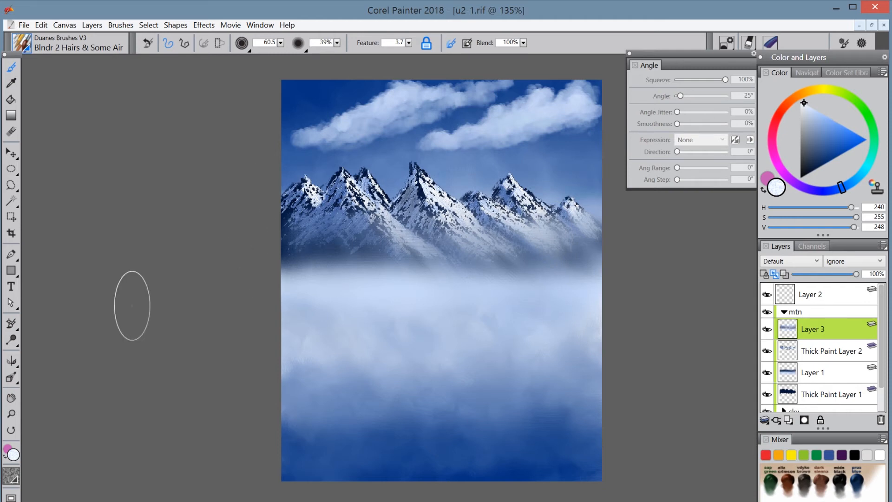
pyautogui.click(799, 308)
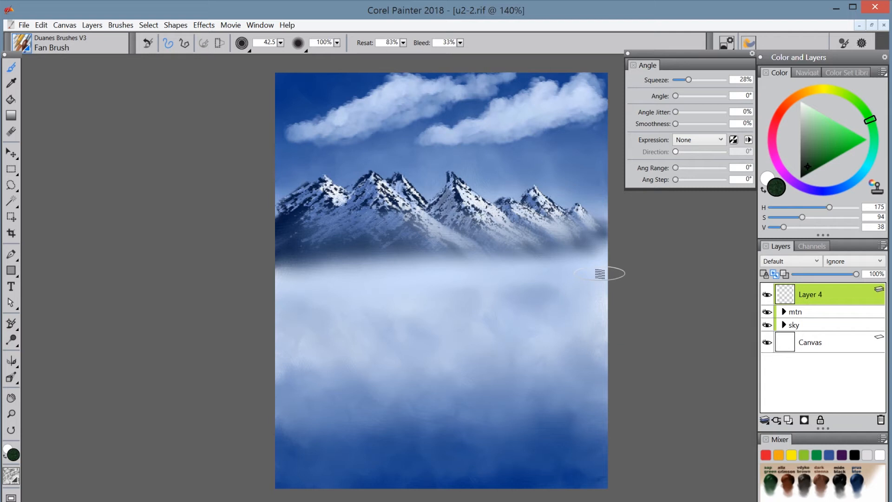
# - Paint a dark green land band below the mountains with the Fan Brush at 79% squeeze, extending it down both sides of the lake
pyautogui.moveTo(594, 271)
pyautogui.mouseDown()
pyautogui.moveTo(564, 269)
pyautogui.moveTo(583, 270)
pyautogui.mouseUp()
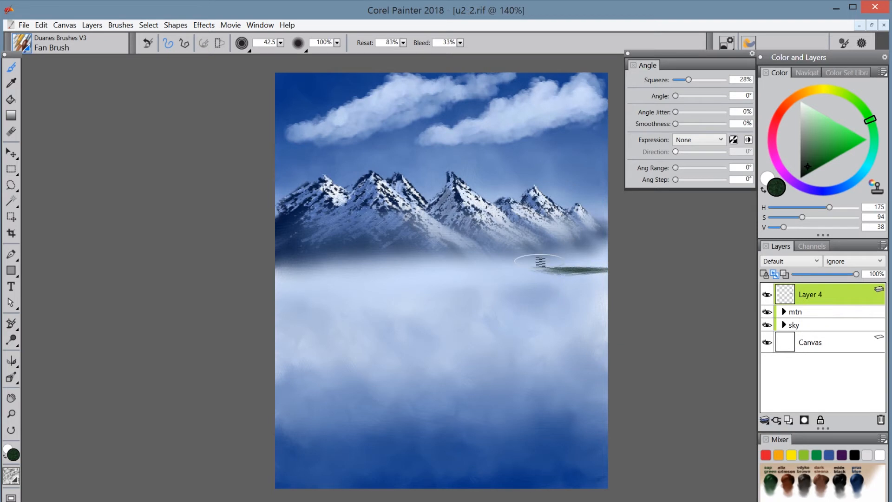
pyautogui.moveTo(589, 270)
pyautogui.mouseDown()
pyautogui.moveTo(563, 269)
pyautogui.moveTo(599, 265)
pyautogui.moveTo(453, 281)
pyautogui.moveTo(474, 272)
pyautogui.moveTo(392, 271)
pyautogui.moveTo(408, 277)
pyautogui.moveTo(344, 284)
pyautogui.moveTo(330, 275)
pyautogui.moveTo(280, 285)
pyautogui.moveTo(307, 284)
pyautogui.moveTo(285, 276)
pyautogui.moveTo(367, 277)
pyautogui.moveTo(277, 266)
pyautogui.moveTo(464, 275)
pyautogui.moveTo(588, 259)
pyautogui.moveTo(517, 285)
pyautogui.mouseUp()
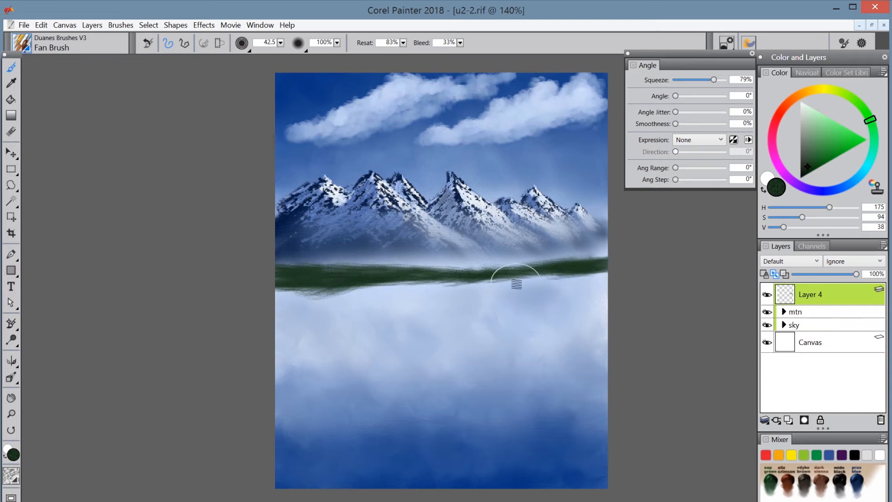
pyautogui.moveTo(603, 266)
pyautogui.mouseDown()
pyautogui.moveTo(517, 284)
pyautogui.moveTo(564, 274)
pyautogui.moveTo(543, 288)
pyautogui.moveTo(596, 278)
pyautogui.moveTo(441, 286)
pyautogui.moveTo(465, 290)
pyautogui.moveTo(448, 285)
pyautogui.moveTo(467, 282)
pyautogui.moveTo(357, 301)
pyautogui.moveTo(343, 299)
pyautogui.moveTo(399, 284)
pyautogui.moveTo(268, 294)
pyautogui.moveTo(326, 295)
pyautogui.moveTo(264, 303)
pyautogui.moveTo(335, 306)
pyautogui.moveTo(275, 320)
pyautogui.moveTo(288, 322)
pyautogui.moveTo(373, 294)
pyautogui.moveTo(312, 331)
pyautogui.moveTo(344, 306)
pyautogui.moveTo(300, 362)
pyautogui.moveTo(265, 362)
pyautogui.moveTo(310, 322)
pyautogui.moveTo(273, 312)
pyautogui.moveTo(251, 343)
pyautogui.moveTo(317, 339)
pyautogui.moveTo(297, 348)
pyautogui.moveTo(307, 330)
pyautogui.moveTo(282, 328)
pyautogui.moveTo(309, 330)
pyautogui.moveTo(313, 352)
pyautogui.moveTo(275, 367)
pyautogui.moveTo(286, 369)
pyautogui.moveTo(240, 367)
pyautogui.mouseUp()
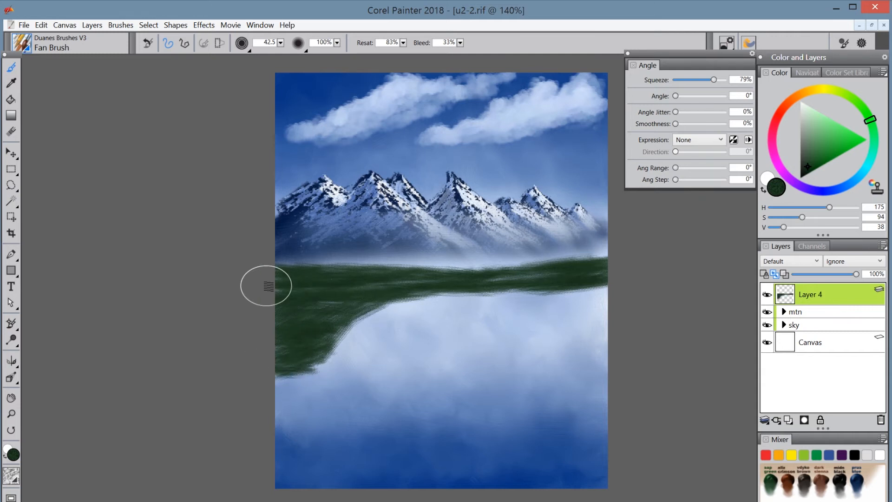
pyautogui.moveTo(550, 283)
pyautogui.mouseDown()
pyautogui.moveTo(509, 295)
pyautogui.moveTo(549, 306)
pyautogui.moveTo(513, 292)
pyautogui.moveTo(544, 306)
pyautogui.moveTo(608, 361)
pyautogui.moveTo(594, 343)
pyautogui.moveTo(611, 370)
pyautogui.moveTo(580, 315)
pyautogui.moveTo(602, 292)
pyautogui.moveTo(562, 289)
pyautogui.moveTo(555, 304)
pyautogui.moveTo(577, 298)
pyautogui.moveTo(545, 301)
pyautogui.moveTo(570, 306)
pyautogui.moveTo(581, 334)
pyautogui.moveTo(611, 356)
pyautogui.moveTo(529, 303)
pyautogui.moveTo(563, 285)
pyautogui.moveTo(540, 287)
pyautogui.moveTo(575, 295)
pyautogui.mouseUp()
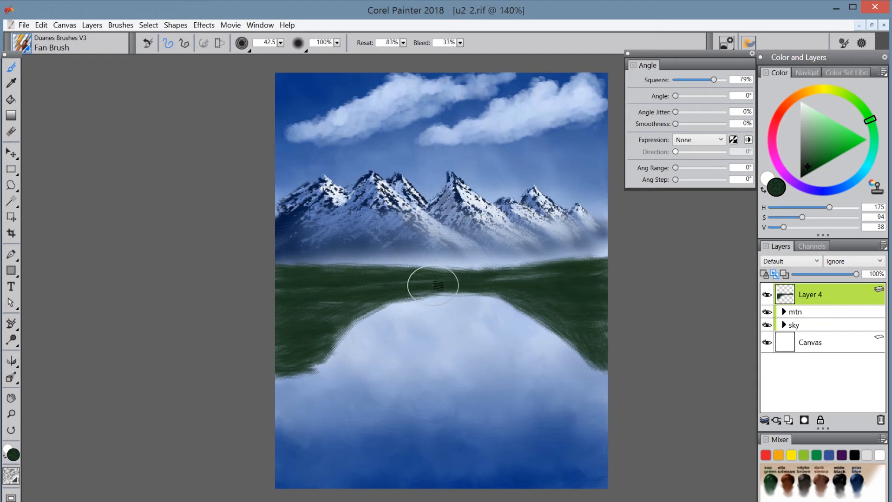
# - Refine the lake's shoreline, and paint a row of distant dark green trees along the land's upper edge with 39% squeeze and 90° angle
pyautogui.moveTo(492, 295)
pyautogui.mouseDown()
pyautogui.moveTo(450, 285)
pyautogui.moveTo(343, 314)
pyautogui.moveTo(277, 383)
pyautogui.moveTo(279, 370)
pyautogui.moveTo(370, 293)
pyautogui.moveTo(338, 331)
pyautogui.moveTo(368, 310)
pyautogui.mouseUp()
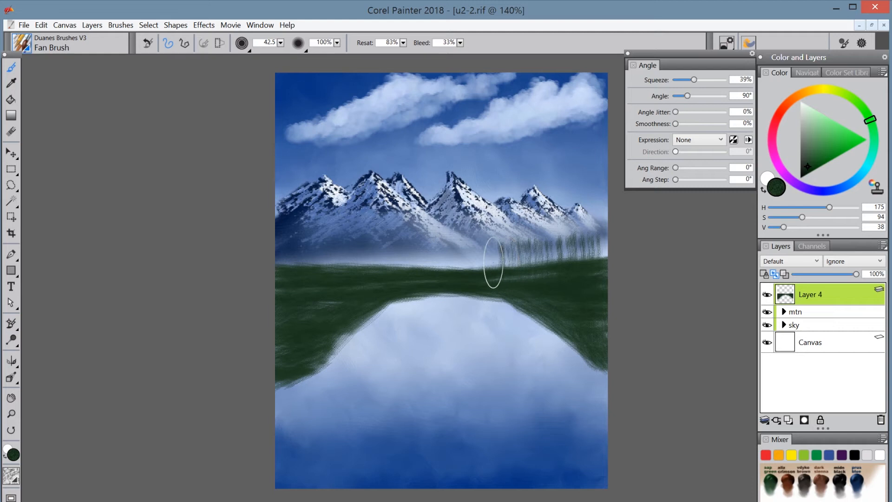
pyautogui.moveTo(474, 267); pyautogui.dragTo(475, 260)
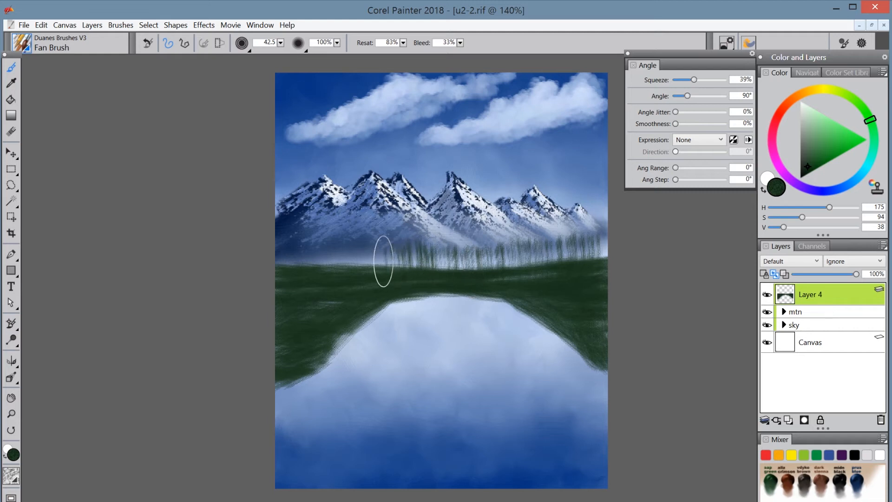
pyautogui.moveTo(370, 260)
pyautogui.mouseDown()
pyautogui.moveTo(357, 264)
pyautogui.moveTo(344, 252)
pyautogui.mouseUp()
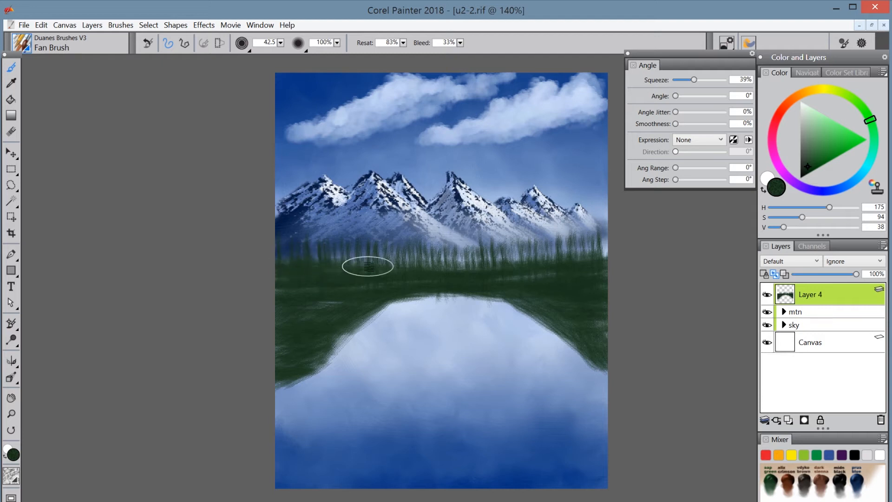
# - Try the Fan Brush Grass variant, and switch to the Ground Cover brush
pyautogui.hotkey('ctrl', 'b')
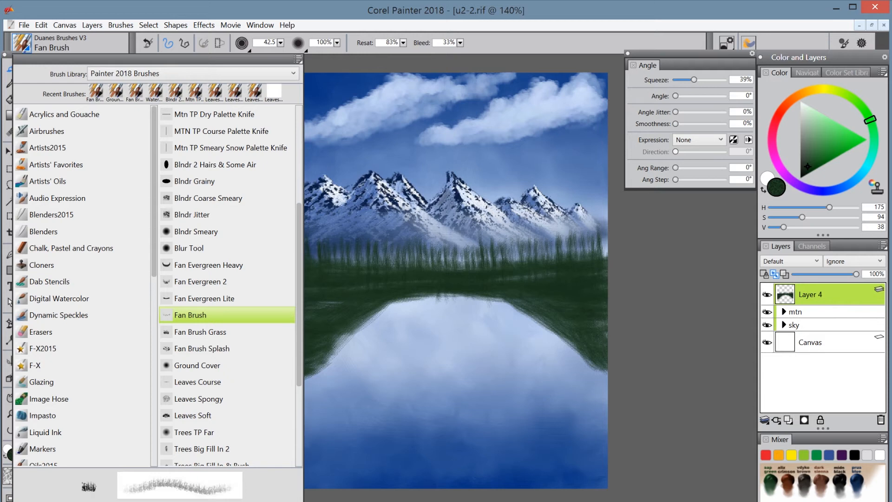
pyautogui.click(207, 330)
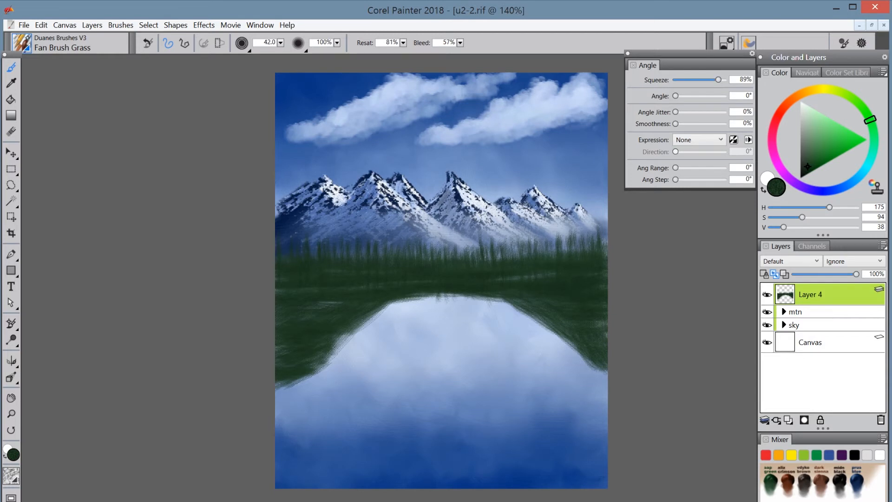
pyautogui.click(21, 37)
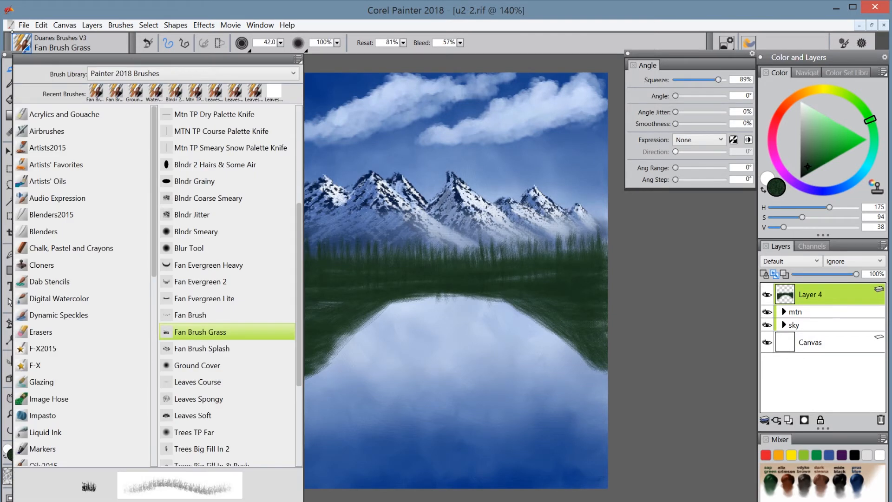
pyautogui.click(204, 365)
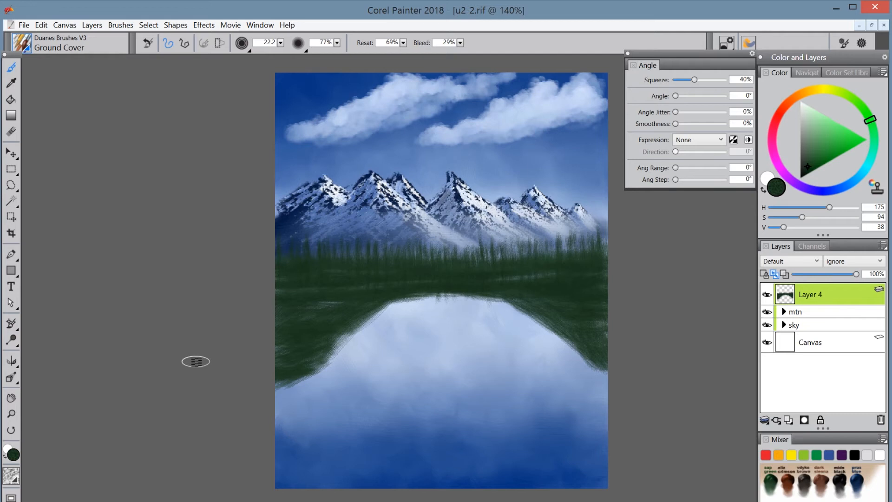
# - Choose a dark olive-yellow paint colour with H 130, S 193, V 62
pyautogui.click(818, 158)
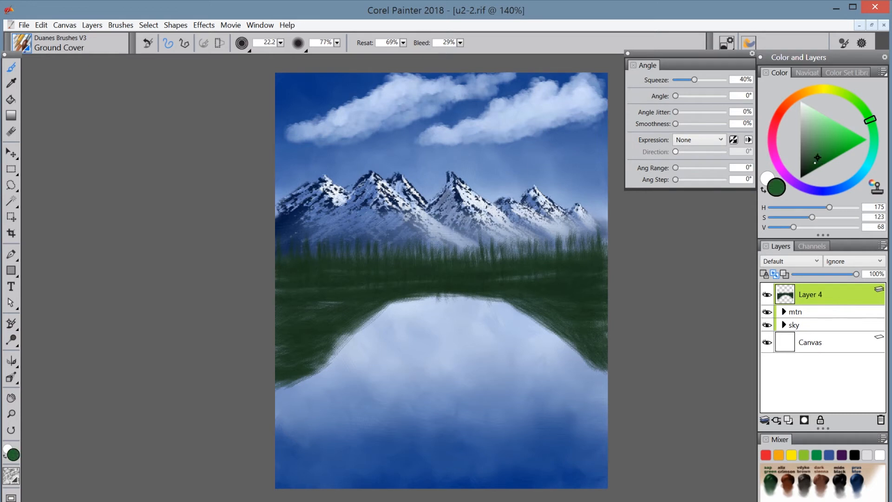
pyautogui.click(821, 166)
pyautogui.click(815, 162)
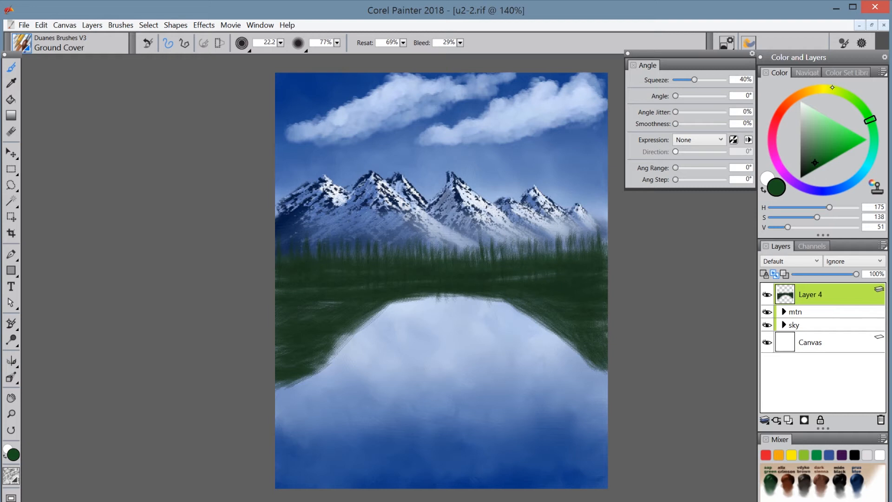
pyautogui.click(827, 93)
pyautogui.click(826, 157)
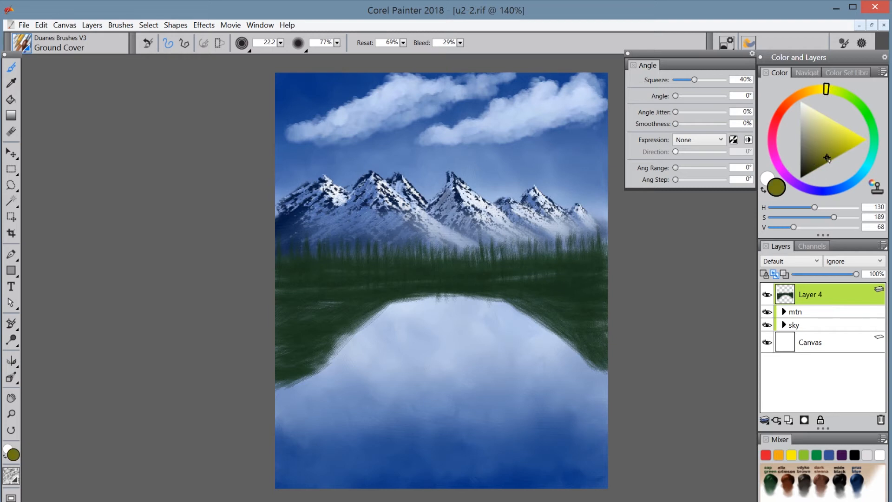
pyautogui.click(827, 160)
# - Paint olive ground cover over the green land on a new layer, enlarging the brush to 33.8 for the left bank
pyautogui.hotkey('ctrl', 'shift', 'n')
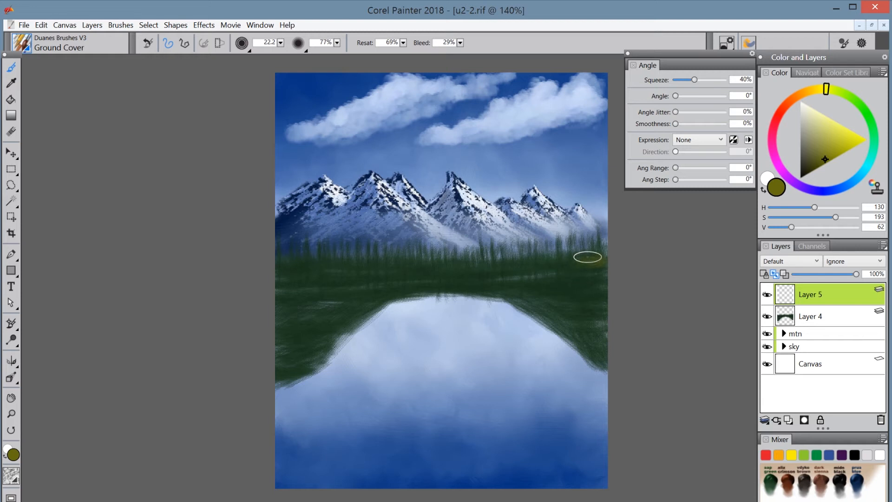
pyautogui.moveTo(573, 261)
pyautogui.mouseDown()
pyautogui.moveTo(533, 267)
pyautogui.moveTo(564, 255)
pyautogui.moveTo(489, 271)
pyautogui.moveTo(432, 264)
pyautogui.mouseUp()
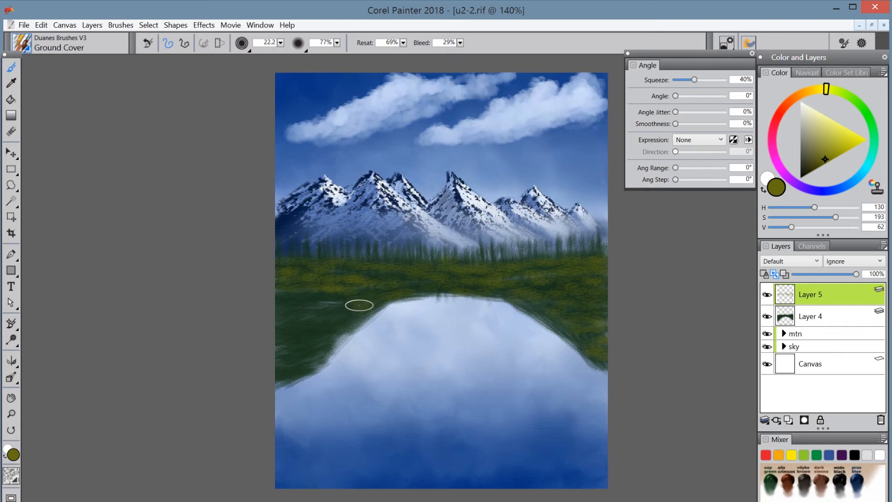
pyautogui.moveTo(304, 296); pyautogui.dragTo(344, 306)
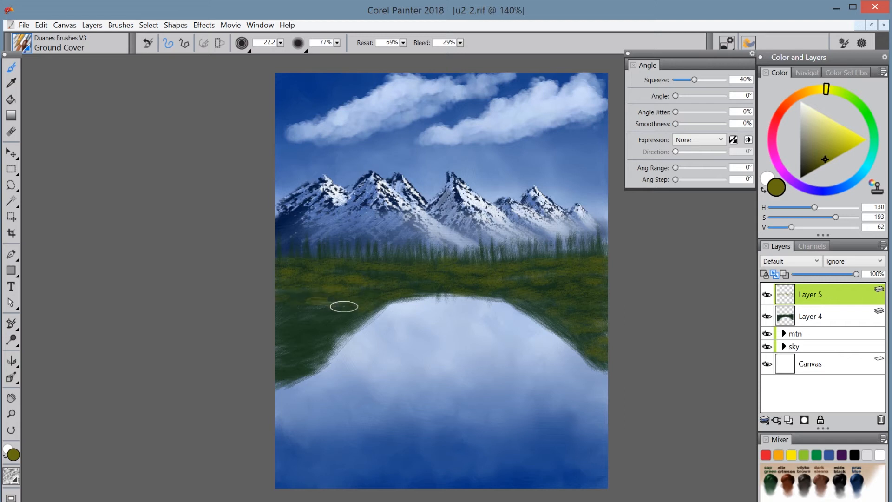
pyautogui.click(281, 43)
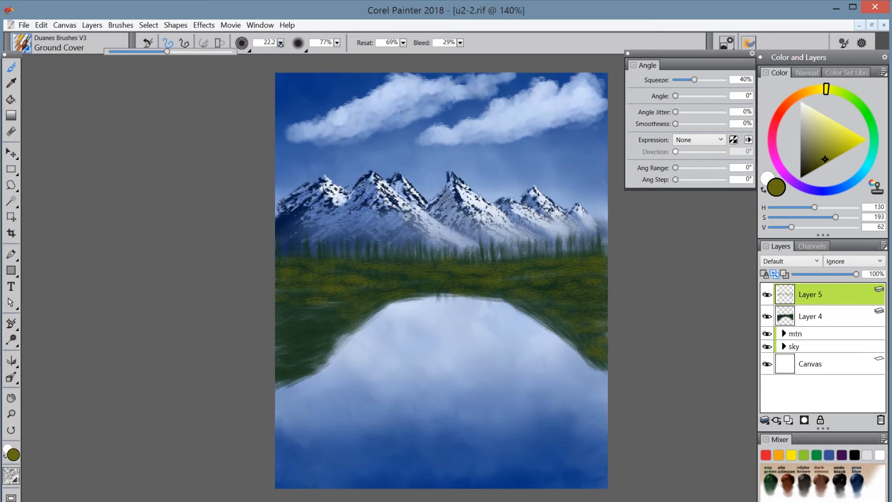
pyautogui.moveTo(281, 43); pyautogui.dragTo(298, 44)
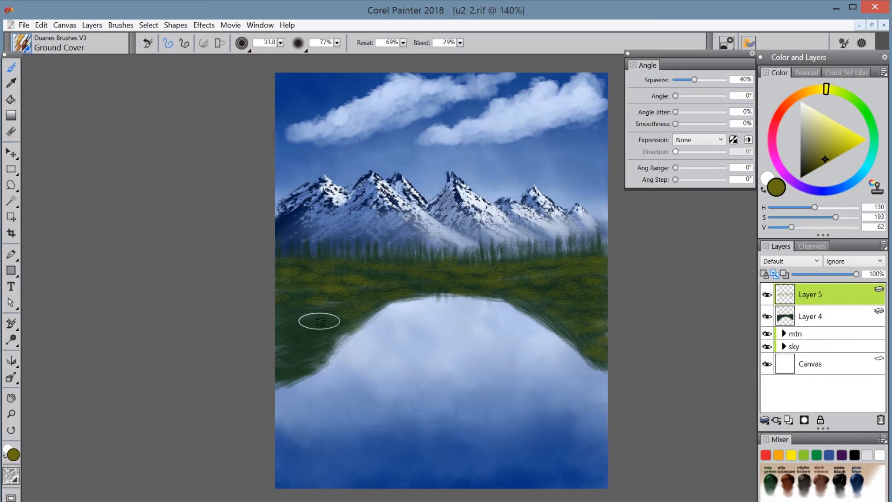
pyautogui.moveTo(287, 321)
pyautogui.mouseDown()
pyautogui.moveTo(326, 338)
pyautogui.moveTo(274, 344)
pyautogui.moveTo(313, 351)
pyautogui.moveTo(275, 370)
pyautogui.moveTo(312, 351)
pyautogui.moveTo(288, 364)
pyautogui.moveTo(347, 303)
pyautogui.moveTo(292, 294)
pyautogui.moveTo(319, 292)
pyautogui.moveTo(360, 309)
pyautogui.moveTo(344, 305)
pyautogui.moveTo(367, 285)
pyautogui.mouseUp()
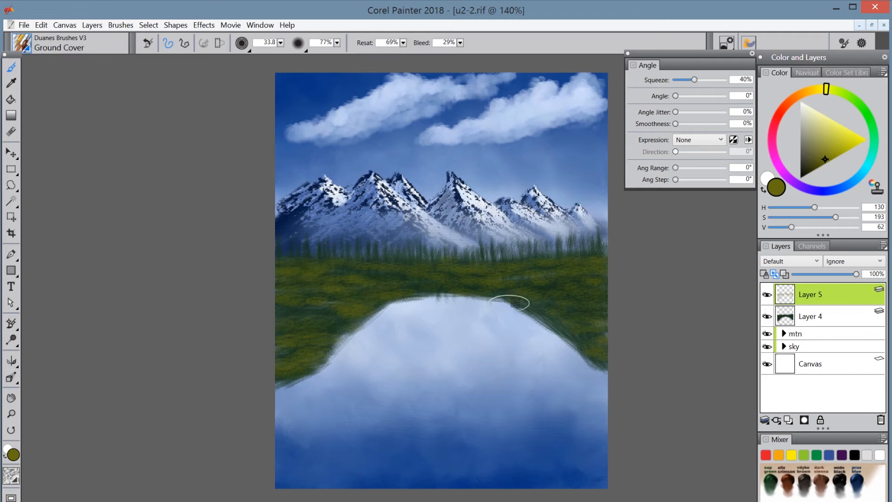
# - Finish the olive ground cover on the right bank, and add lighter olive highlights (H 130, S 130, V 112) across the land at brush size 25.0
pyautogui.moveTo(527, 289)
pyautogui.mouseDown()
pyautogui.moveTo(572, 286)
pyautogui.moveTo(549, 305)
pyautogui.moveTo(598, 296)
pyautogui.moveTo(588, 304)
pyautogui.moveTo(601, 343)
pyautogui.mouseUp()
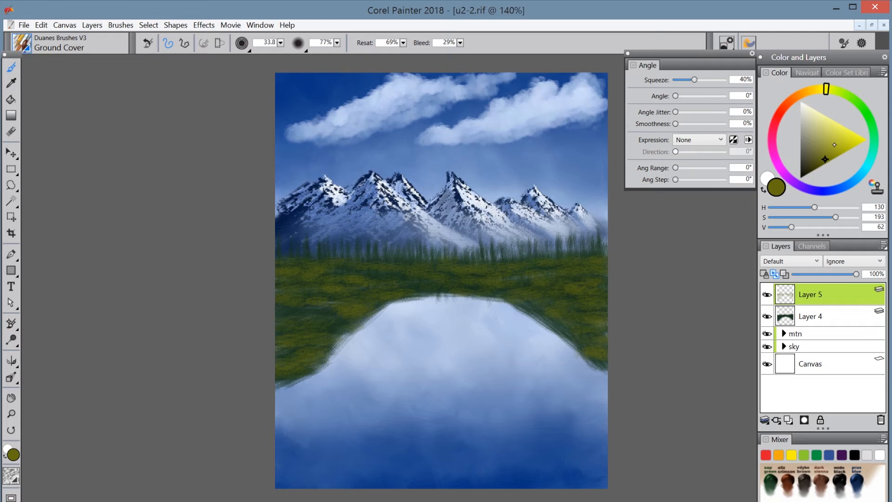
pyautogui.moveTo(826, 148); pyautogui.dragTo(830, 144)
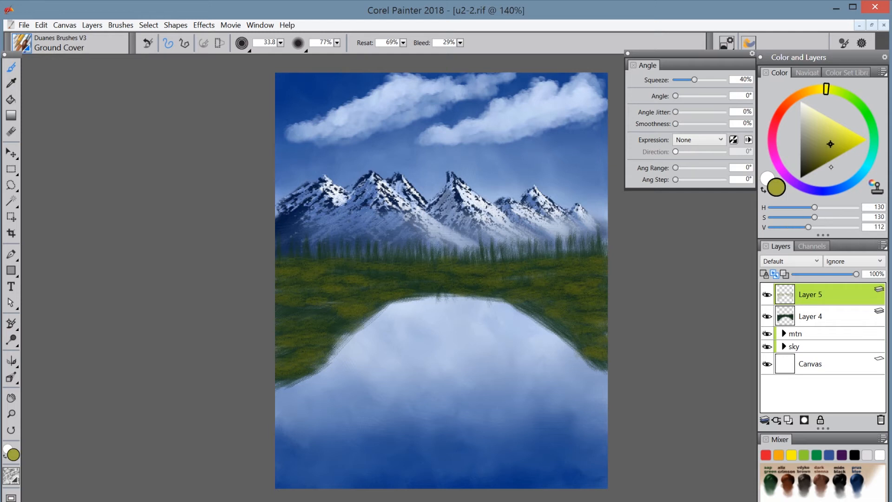
pyautogui.moveTo(281, 43); pyautogui.dragTo(159, 52)
pyautogui.moveTo(279, 43); pyautogui.dragTo(164, 51)
pyautogui.write('31.6')
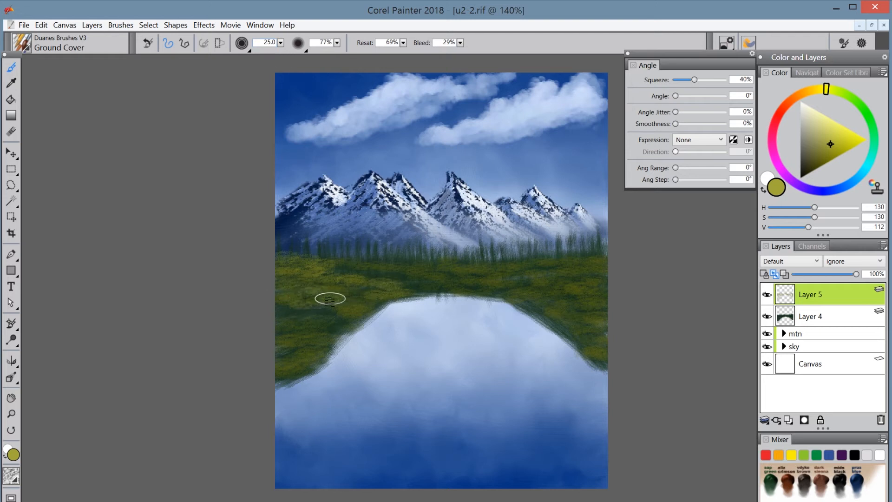
pyautogui.click(354, 310)
pyautogui.click(336, 324)
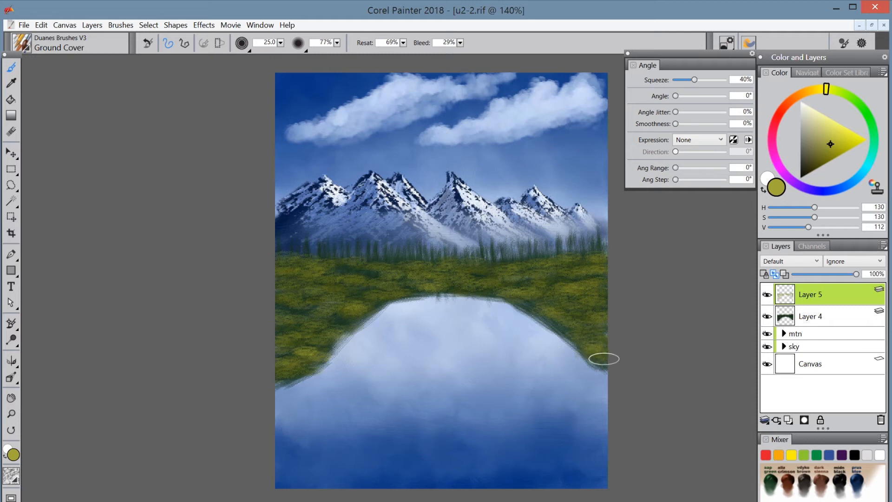
# - Paint light yellow-green highlights over the ground cover with H 139, S 149, V 149
pyautogui.moveTo(844, 93); pyautogui.dragTo(839, 97)
pyautogui.click(834, 140)
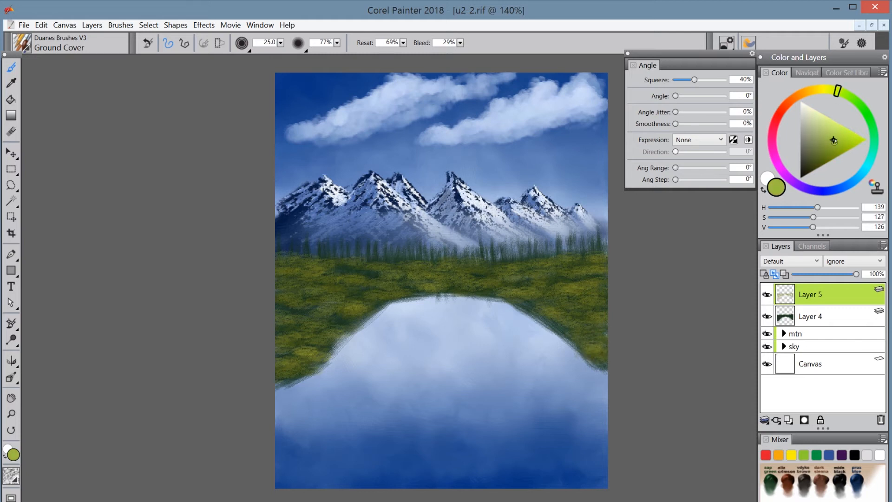
pyautogui.moveTo(834, 138); pyautogui.dragTo(833, 133)
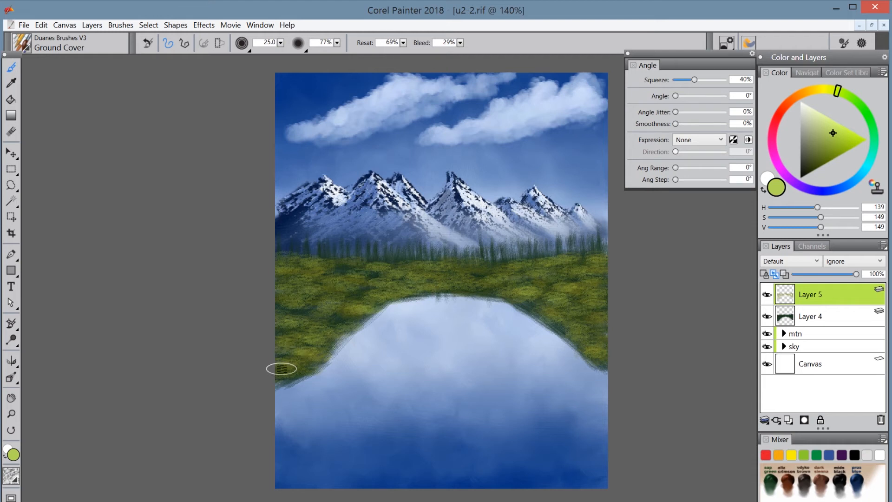
# - Blend the ground cover with the Blndr 2 Hairs & Some Air brush at size 48.5 and feature 3.3
pyautogui.click(14, 35)
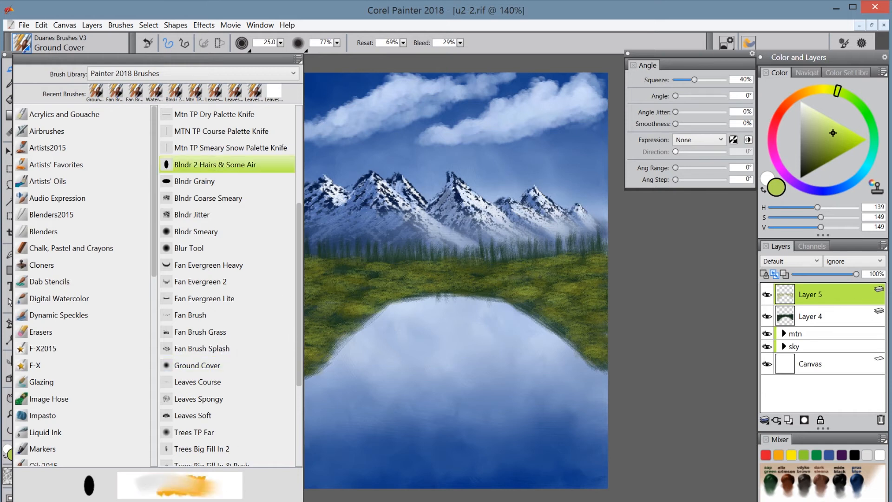
pyautogui.click(212, 164)
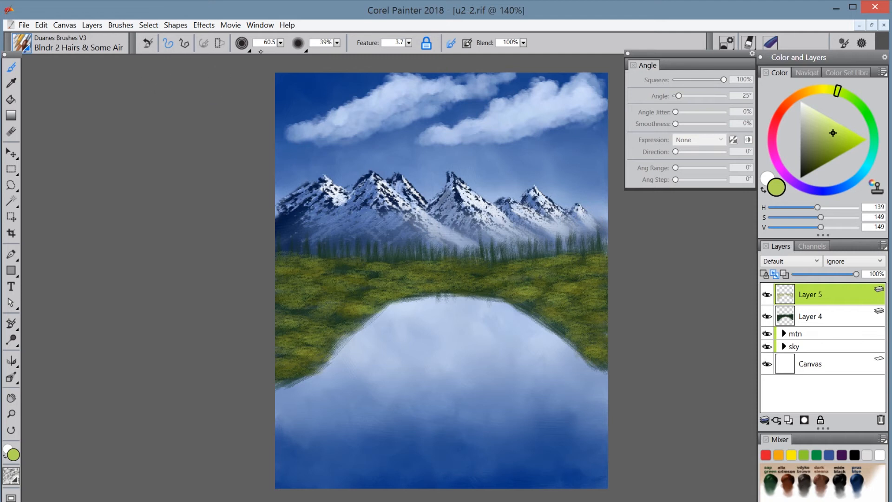
pyautogui.click(281, 42)
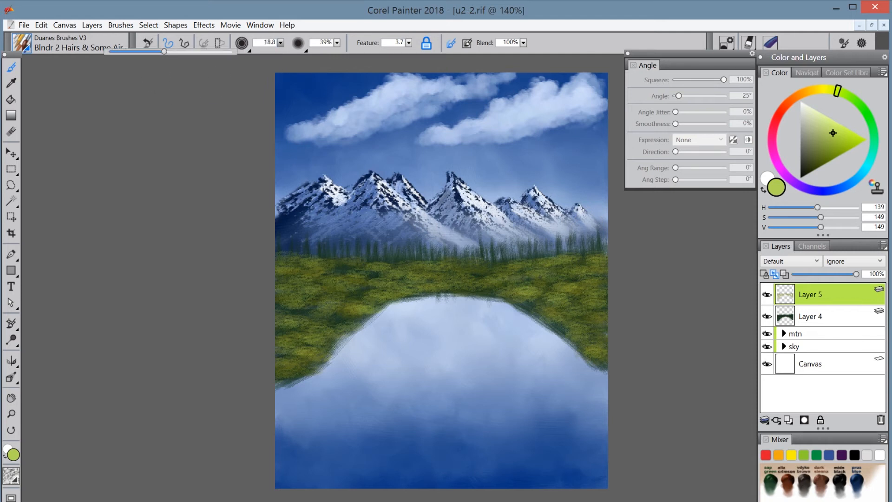
pyautogui.click(601, 261)
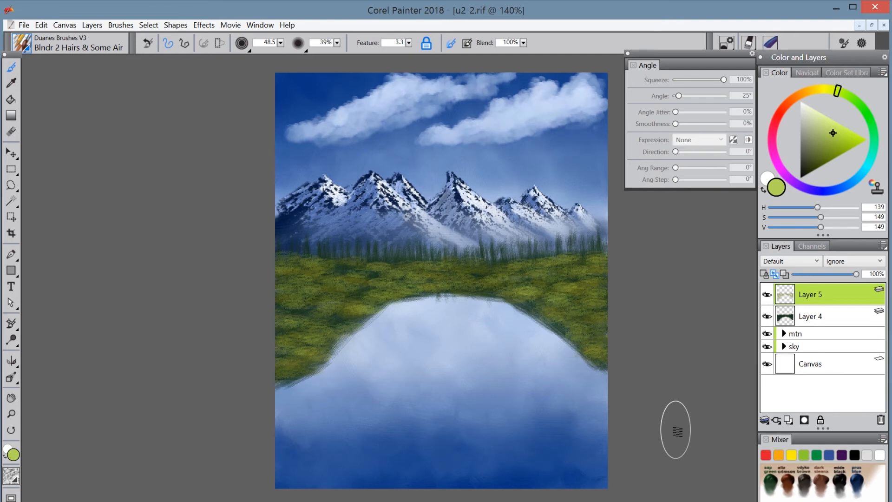
# - Switch to the Mtn TP Fill Palette Knife brush with a 0° angle and a dark brown colour of H 104, S 255, V 23
pyautogui.click(23, 40)
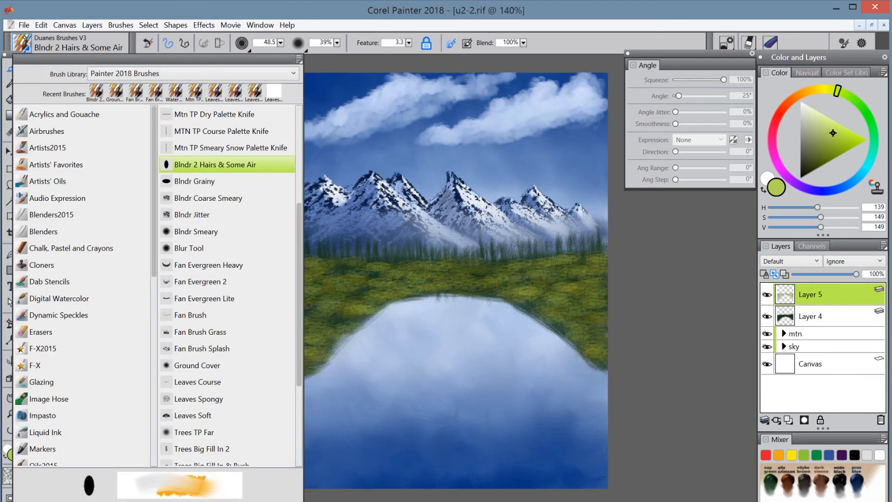
pyautogui.moveTo(296, 203); pyautogui.dragTo(294, 116)
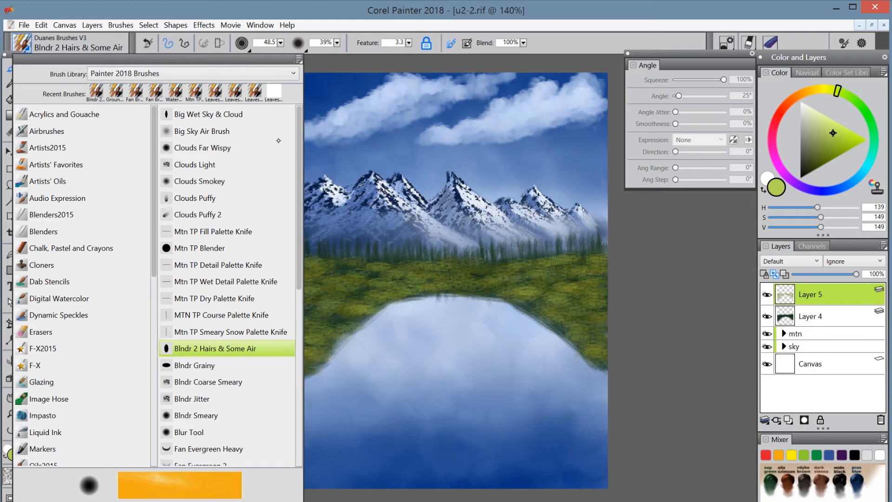
pyautogui.click(233, 230)
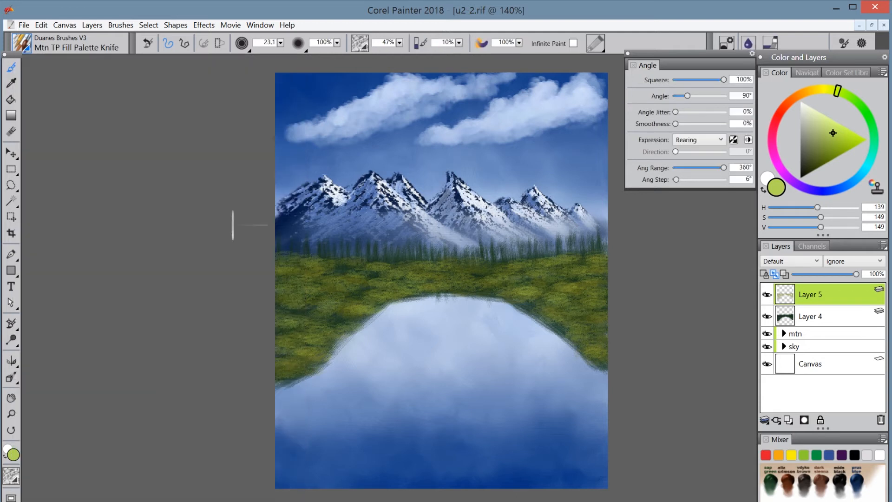
pyautogui.click(749, 95)
pyautogui.press('Return')
pyautogui.click(809, 479)
pyautogui.moveTo(821, 164); pyautogui.dragTo(813, 173)
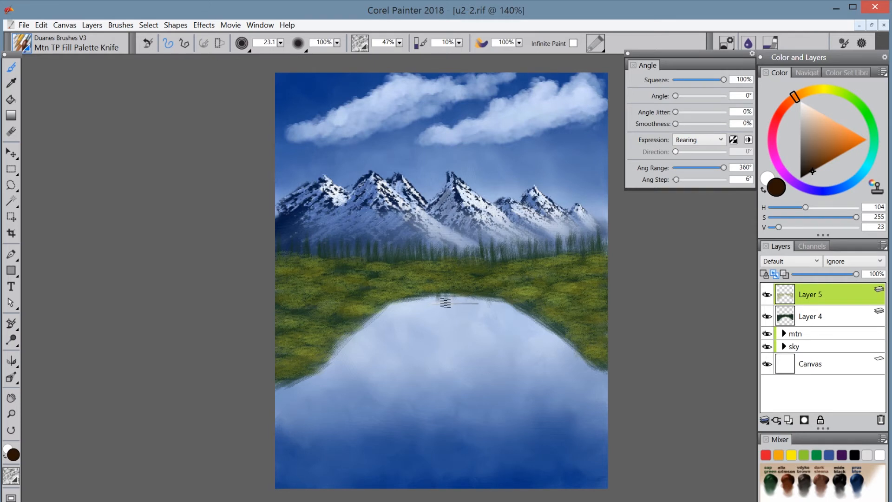
# - Paint a dark brown earth bank along the whole lake shoreline at brush size 14.9, using 35° for the left side and 135° for the right
pyautogui.moveTo(442, 302); pyautogui.dragTo(414, 296)
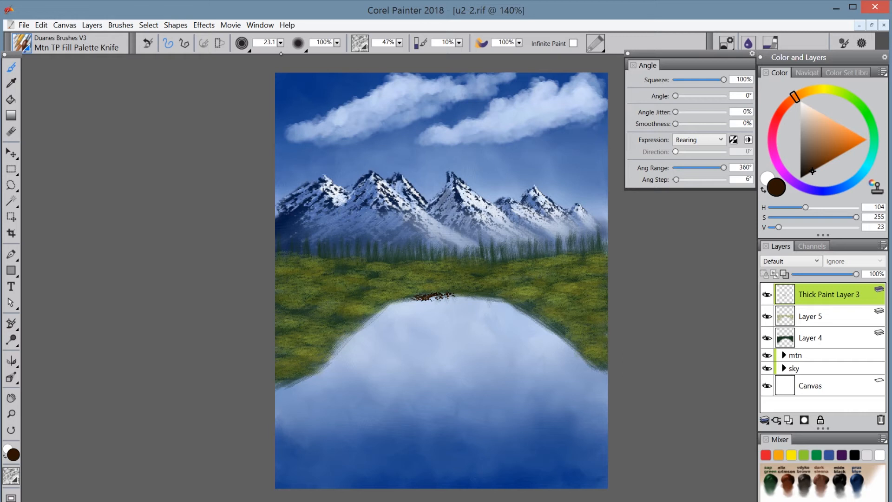
pyautogui.moveTo(281, 43); pyautogui.dragTo(272, 44)
pyautogui.moveTo(407, 300)
pyautogui.mouseDown()
pyautogui.moveTo(392, 305)
pyautogui.moveTo(418, 297)
pyautogui.moveTo(383, 308)
pyautogui.moveTo(344, 341)
pyautogui.mouseUp()
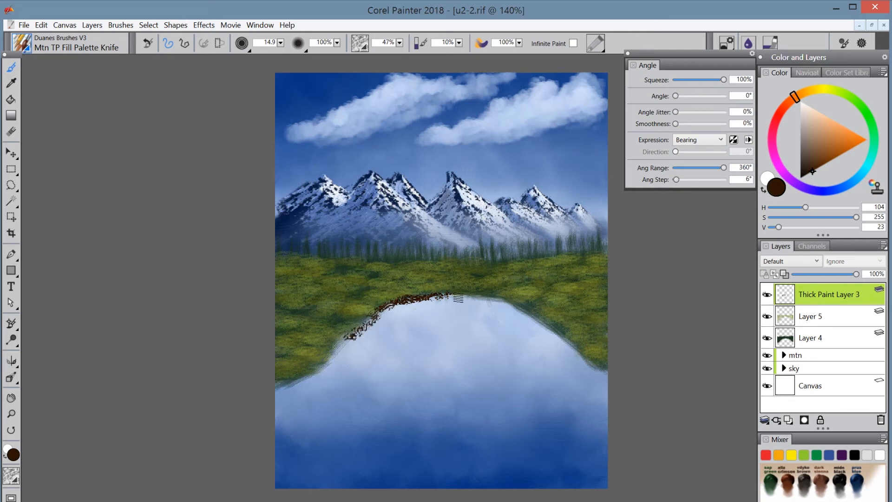
pyautogui.moveTo(458, 299)
pyautogui.mouseDown()
pyautogui.moveTo(469, 297)
pyautogui.moveTo(423, 300)
pyautogui.moveTo(469, 297)
pyautogui.moveTo(374, 306)
pyautogui.moveTo(514, 301)
pyautogui.mouseUp()
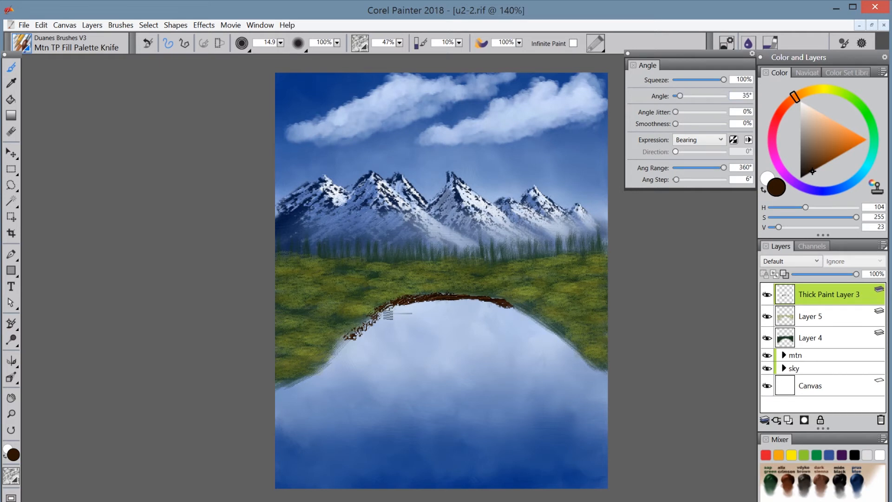
pyautogui.moveTo(383, 316)
pyautogui.mouseDown()
pyautogui.moveTo(342, 336)
pyautogui.moveTo(372, 323)
pyautogui.moveTo(339, 340)
pyautogui.moveTo(318, 374)
pyautogui.moveTo(267, 397)
pyautogui.moveTo(334, 359)
pyautogui.moveTo(402, 291)
pyautogui.mouseUp()
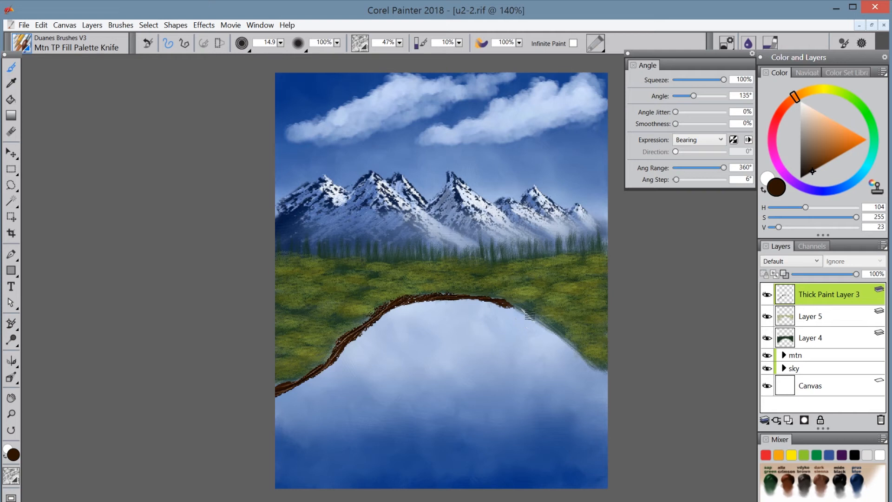
pyautogui.moveTo(512, 306)
pyautogui.mouseDown()
pyautogui.moveTo(586, 367)
pyautogui.moveTo(617, 372)
pyautogui.moveTo(612, 358)
pyautogui.mouseUp()
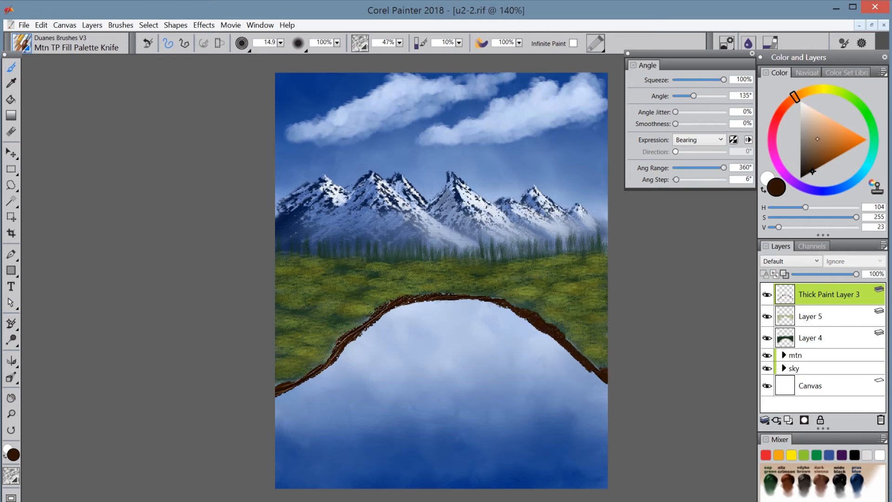
# - Choose an orange-brown paint colour with H 107, S 149, V 104
pyautogui.click(818, 138)
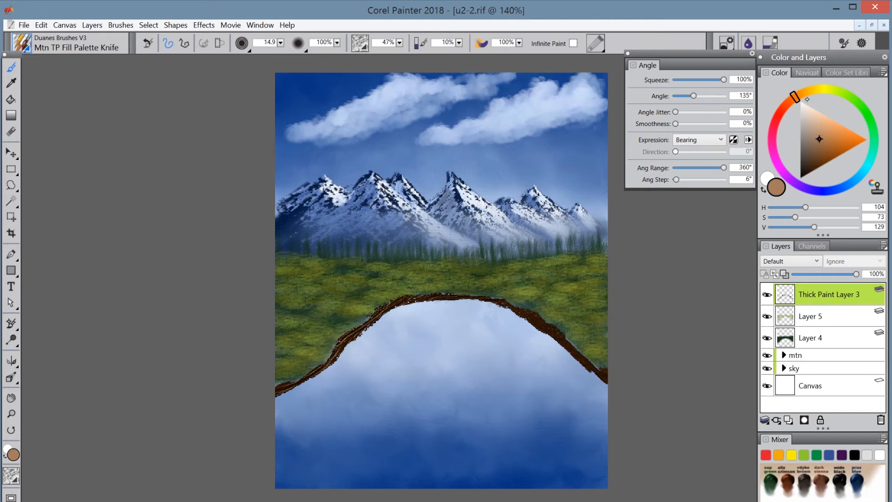
pyautogui.moveTo(807, 98); pyautogui.dragTo(810, 91)
pyautogui.click(829, 135)
pyautogui.click(826, 143)
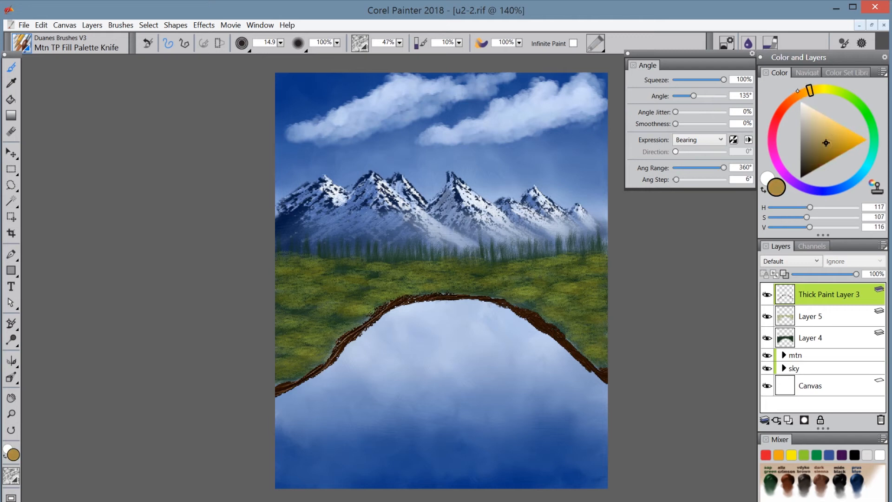
pyautogui.click(797, 91)
pyautogui.click(832, 146)
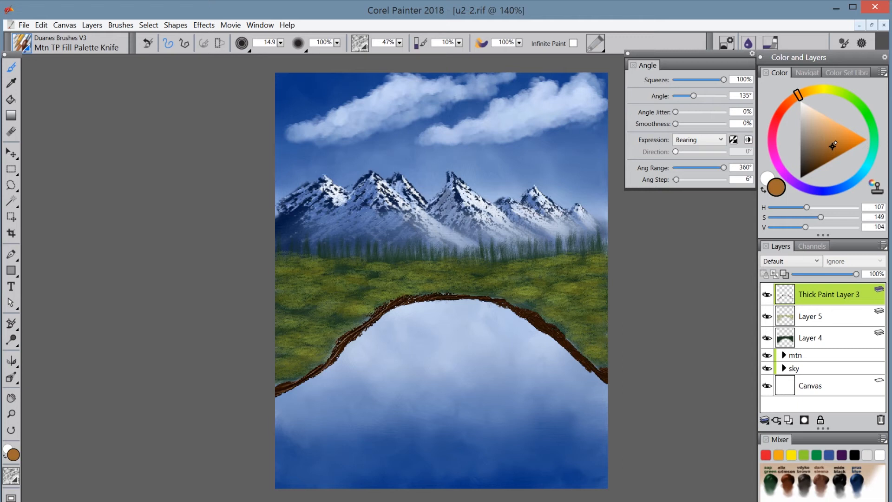
# - Paint orange-brown highlights over the dark shoreline bank, using angles of 135° on the right, 0° along the crest and 35° on the left
pyautogui.moveTo(546, 328)
pyautogui.mouseDown()
pyautogui.moveTo(578, 373)
pyautogui.moveTo(576, 350)
pyautogui.moveTo(582, 364)
pyautogui.moveTo(583, 355)
pyautogui.moveTo(596, 365)
pyautogui.moveTo(599, 381)
pyautogui.mouseUp()
pyautogui.moveTo(543, 321)
pyautogui.mouseDown()
pyautogui.moveTo(521, 319)
pyautogui.moveTo(529, 307)
pyautogui.moveTo(502, 294)
pyautogui.moveTo(473, 293)
pyautogui.mouseUp()
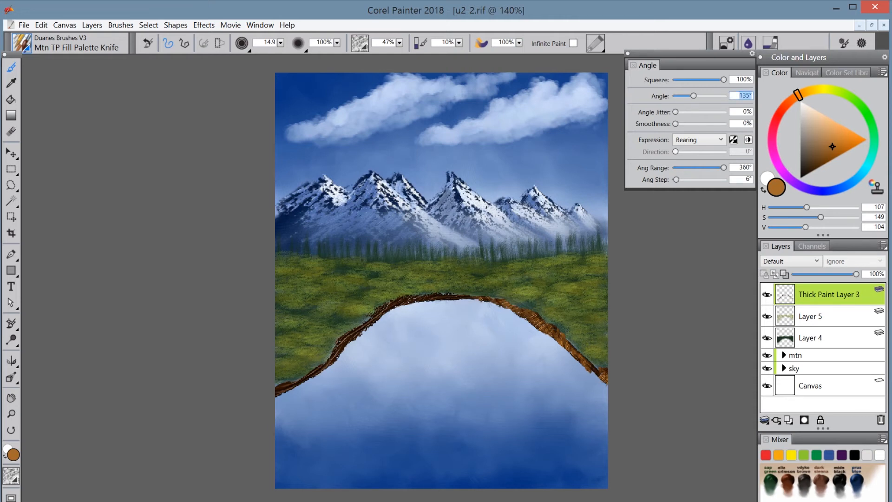
pyautogui.write('0')
pyautogui.press('Return')
pyautogui.moveTo(478, 297)
pyautogui.mouseDown()
pyautogui.moveTo(399, 298)
pyautogui.moveTo(255, 416)
pyautogui.mouseUp()
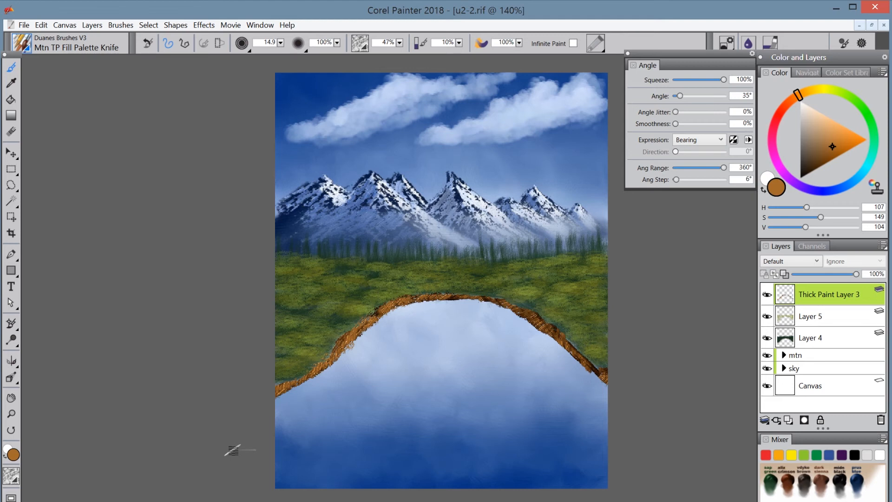
# - Switch to the Shore Lines brush with a pale blue-white colour of H 227, S 255, V 246 and a size of 10.4
pyautogui.click(11, 37)
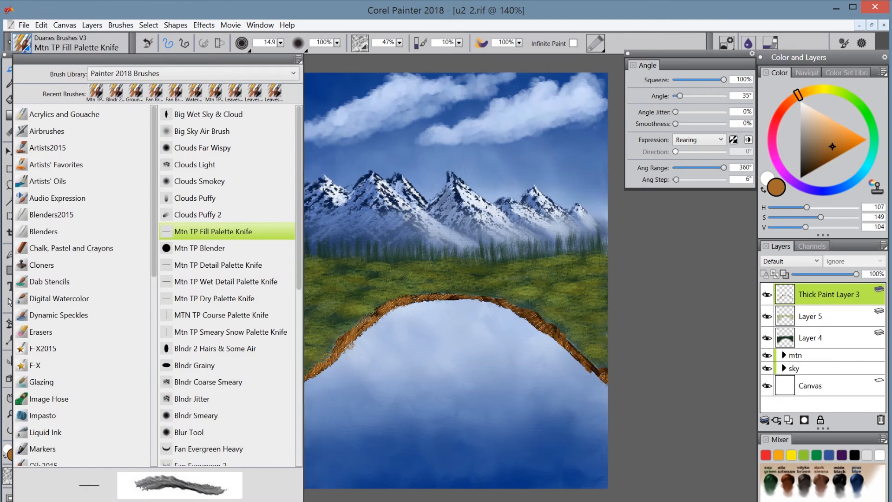
pyautogui.click(298, 370)
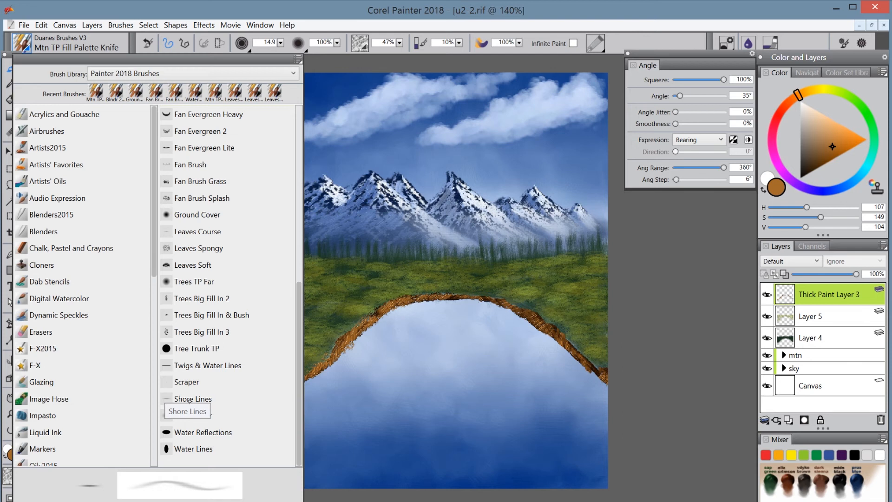
pyautogui.click(203, 399)
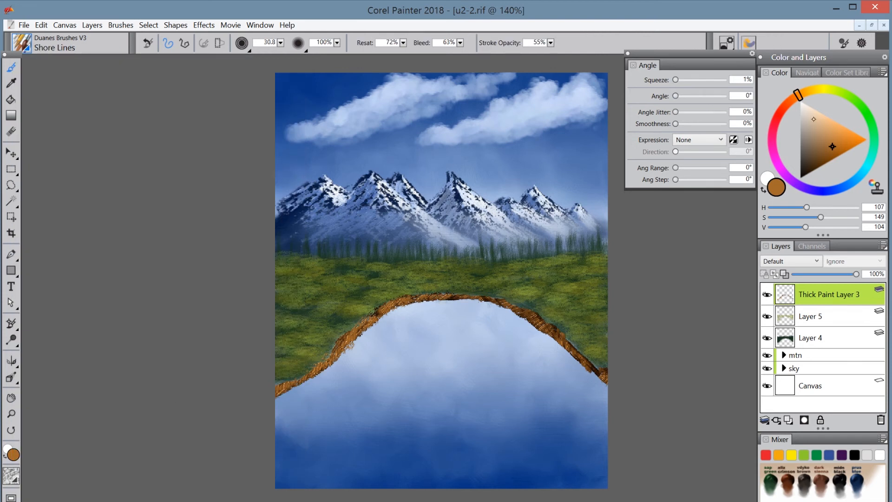
pyautogui.moveTo(813, 118)
pyautogui.mouseDown()
pyautogui.moveTo(817, 97)
pyautogui.moveTo(804, 101)
pyautogui.mouseUp()
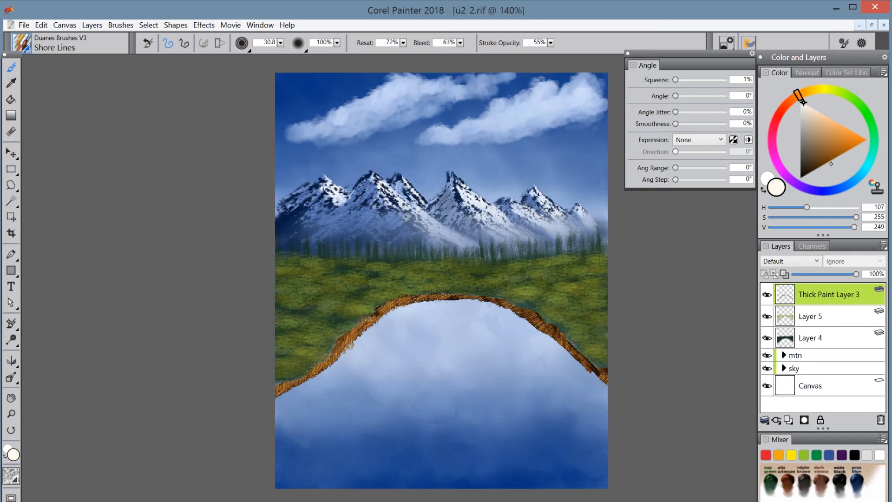
pyautogui.click(855, 180)
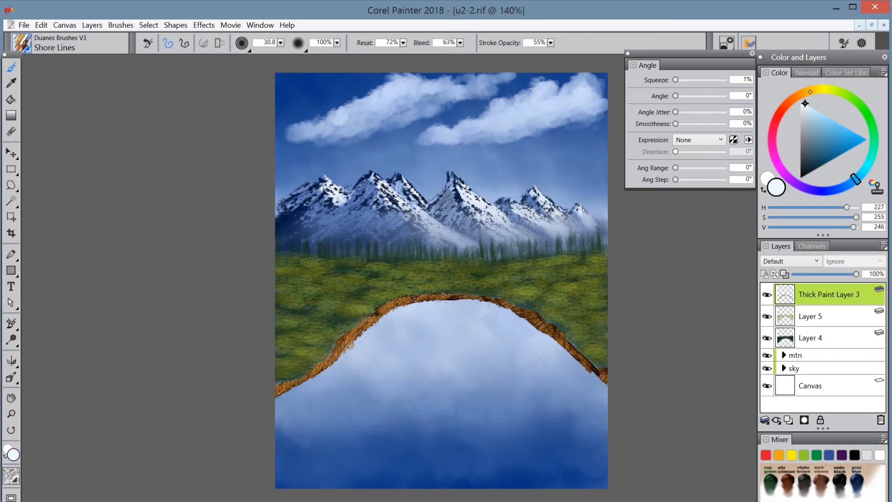
pyautogui.click(280, 42)
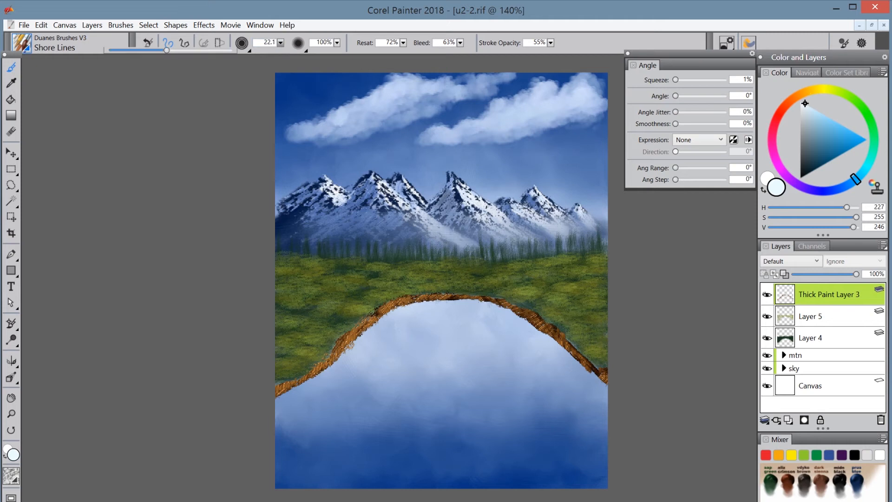
pyautogui.click(151, 50)
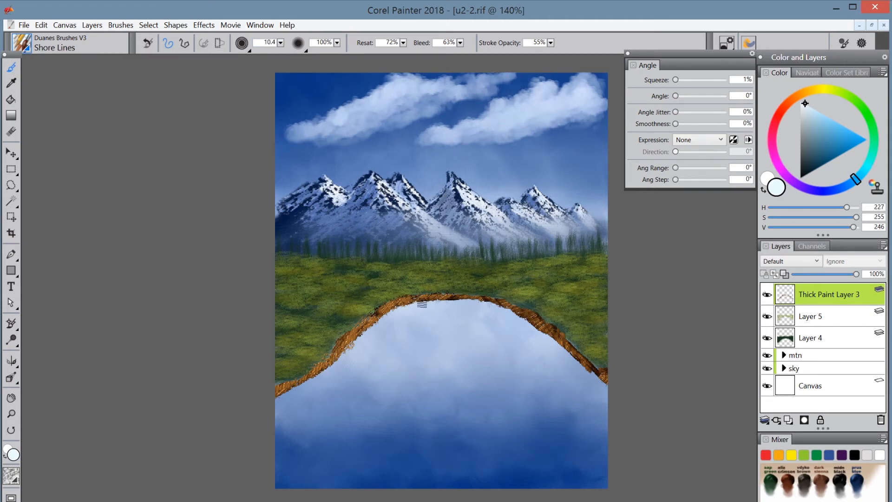
# - Paint a pale waterline along the lake side of the brown bank on a new layer
pyautogui.hotkey('ctrl', 'shift', 'n')
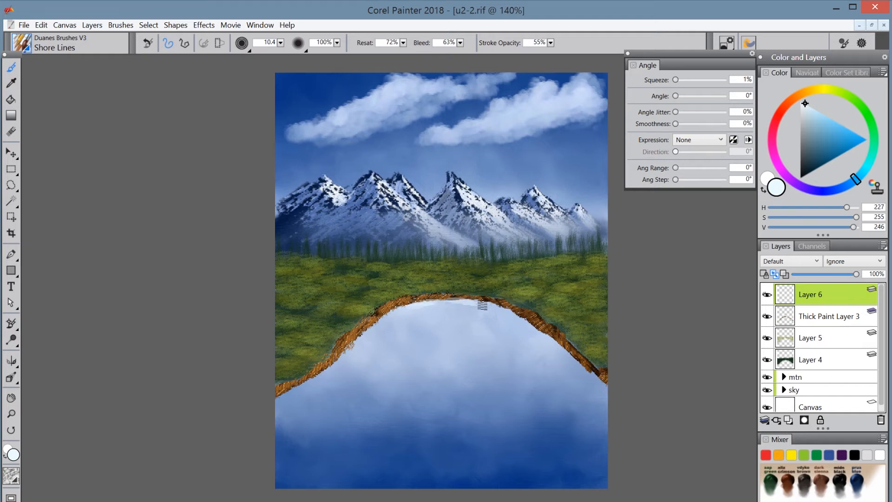
pyautogui.moveTo(482, 305)
pyautogui.mouseDown()
pyautogui.moveTo(503, 307)
pyautogui.moveTo(565, 344)
pyautogui.moveTo(582, 379)
pyautogui.moveTo(607, 392)
pyautogui.moveTo(622, 380)
pyautogui.mouseUp()
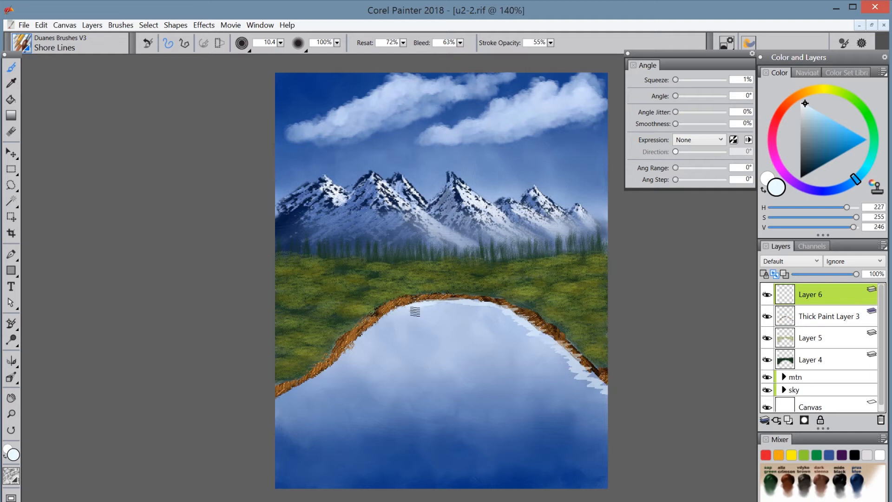
pyautogui.moveTo(427, 307)
pyautogui.mouseDown()
pyautogui.moveTo(385, 314)
pyautogui.moveTo(341, 358)
pyautogui.moveTo(276, 400)
pyautogui.mouseUp()
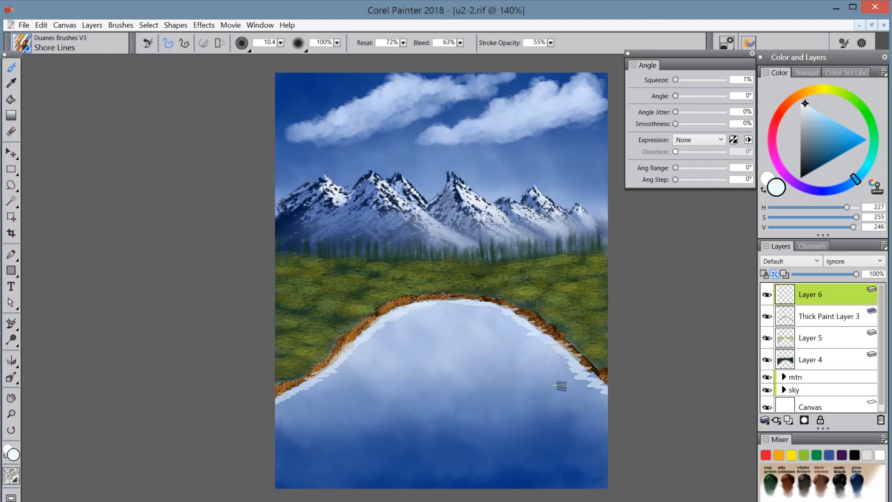
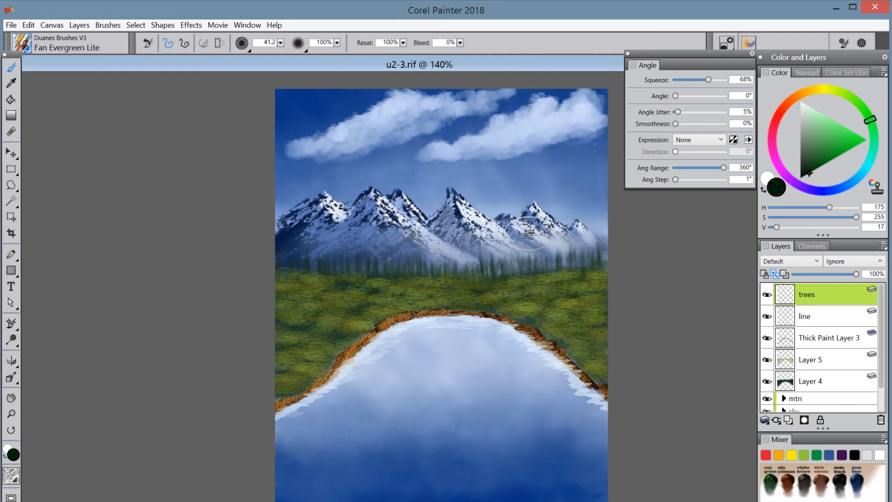
# - Paint three dark green evergreens on the trees layer, right of centre on the far bank, adjusting the brush squeeze to 64%
pyautogui.moveTo(529, 237)
pyautogui.mouseDown()
pyautogui.moveTo(517, 252)
pyautogui.moveTo(533, 258)
pyautogui.moveTo(522, 265)
pyautogui.moveTo(536, 271)
pyautogui.moveTo(523, 269)
pyautogui.moveTo(531, 277)
pyautogui.moveTo(522, 287)
pyautogui.moveTo(534, 292)
pyautogui.moveTo(519, 303)
pyautogui.mouseUp()
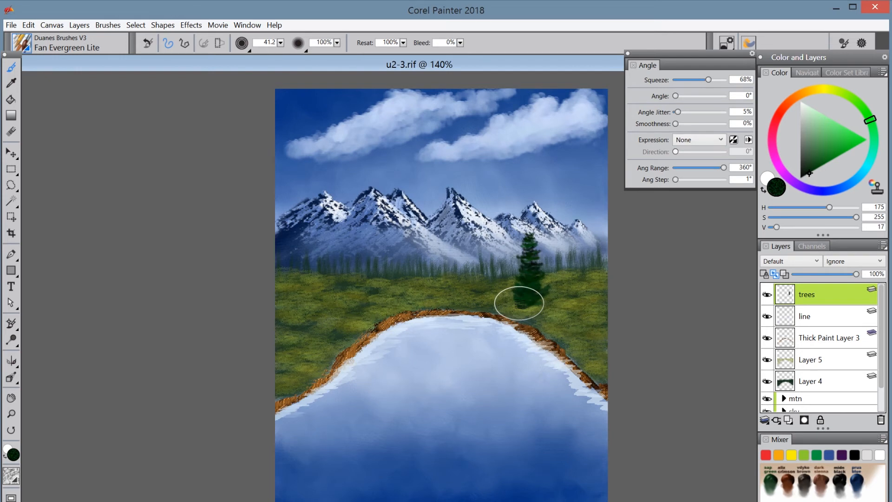
pyautogui.moveTo(519, 303); pyautogui.dragTo(521, 305)
pyautogui.moveTo(707, 80); pyautogui.dragTo(702, 79)
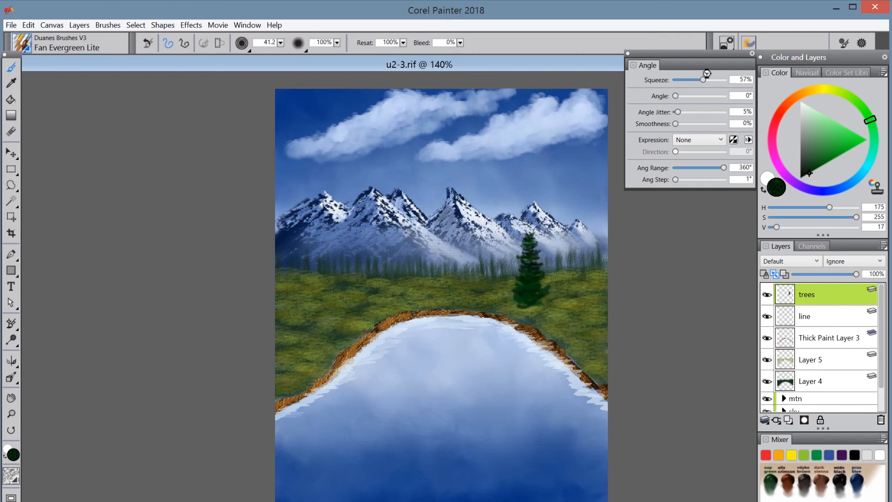
pyautogui.click(706, 78)
pyautogui.moveTo(497, 241)
pyautogui.mouseDown()
pyautogui.moveTo(501, 273)
pyautogui.moveTo(492, 275)
pyautogui.moveTo(503, 279)
pyautogui.moveTo(493, 298)
pyautogui.mouseUp()
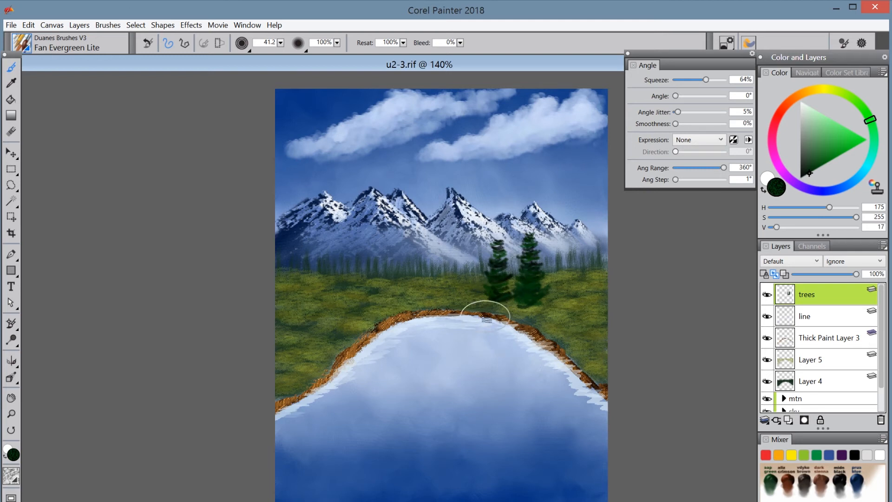
pyautogui.moveTo(515, 247); pyautogui.dragTo(512, 293)
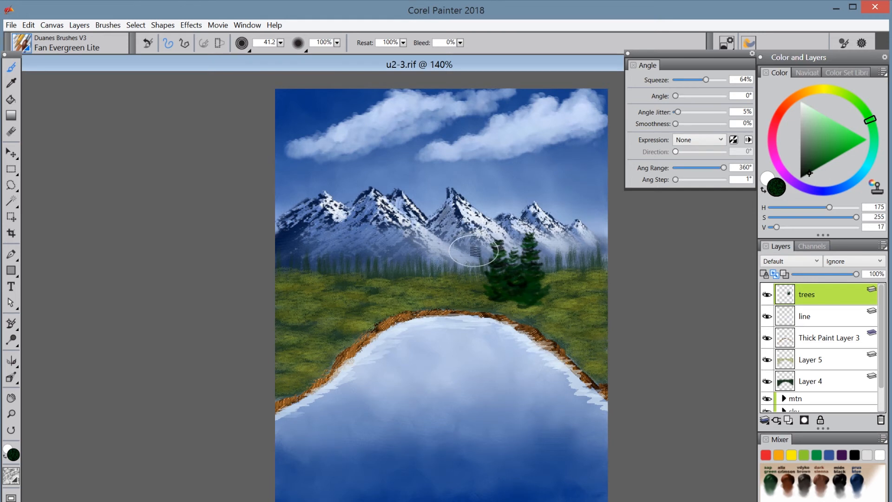
# - Extend the row of dark evergreens leftward along the far bank with five more trees, their bases resting on the grass
pyautogui.moveTo(474, 251)
pyautogui.mouseDown()
pyautogui.moveTo(474, 293)
pyautogui.moveTo(484, 291)
pyautogui.moveTo(474, 292)
pyautogui.mouseUp()
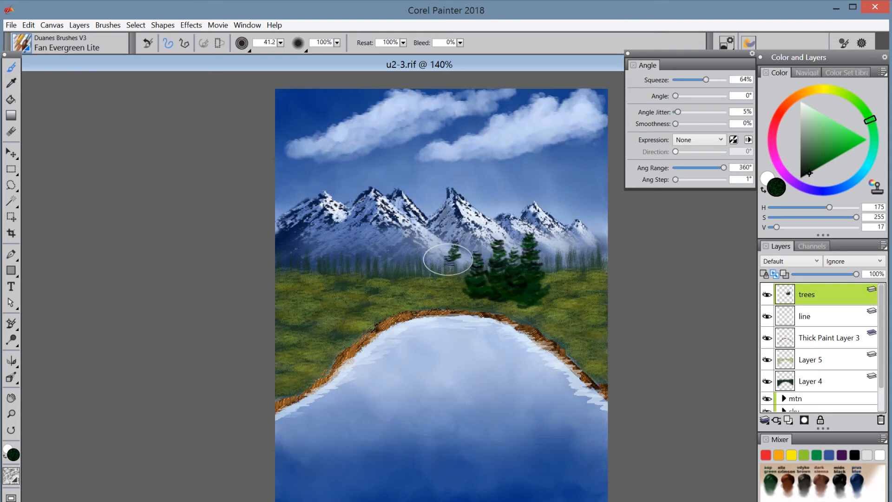
pyautogui.moveTo(448, 259); pyautogui.dragTo(459, 260)
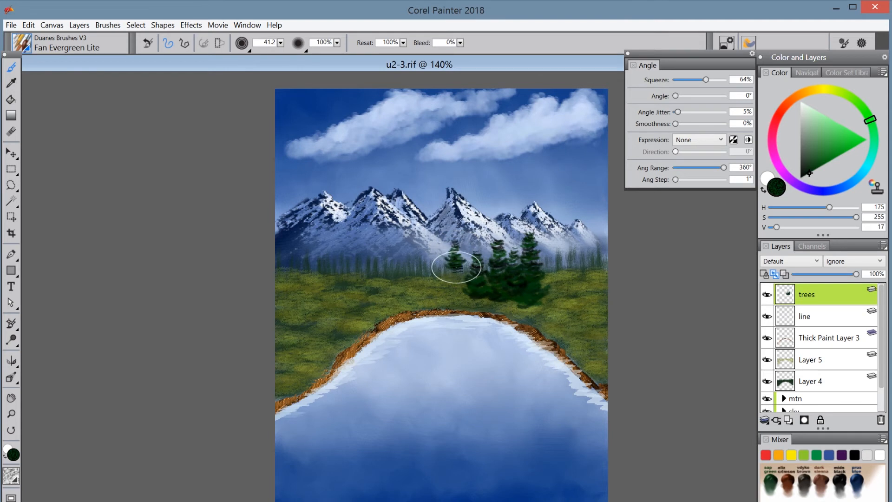
pyautogui.moveTo(448, 273); pyautogui.dragTo(451, 295)
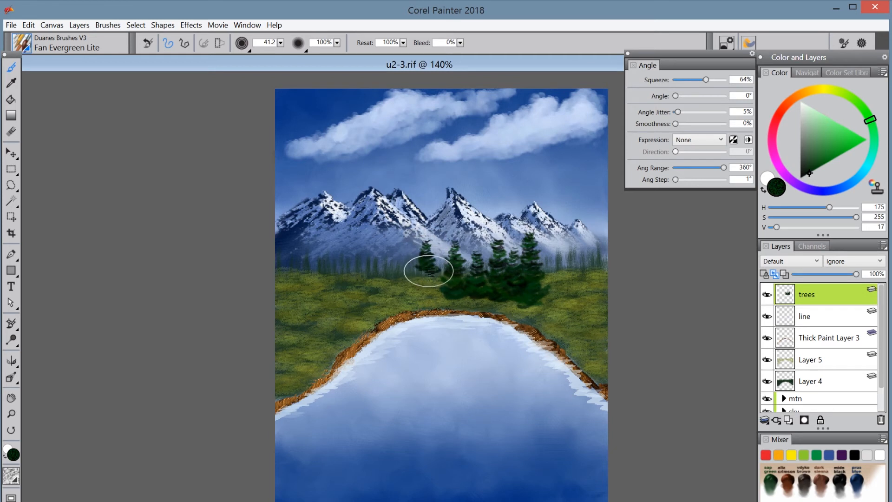
pyautogui.moveTo(424, 274); pyautogui.dragTo(425, 283)
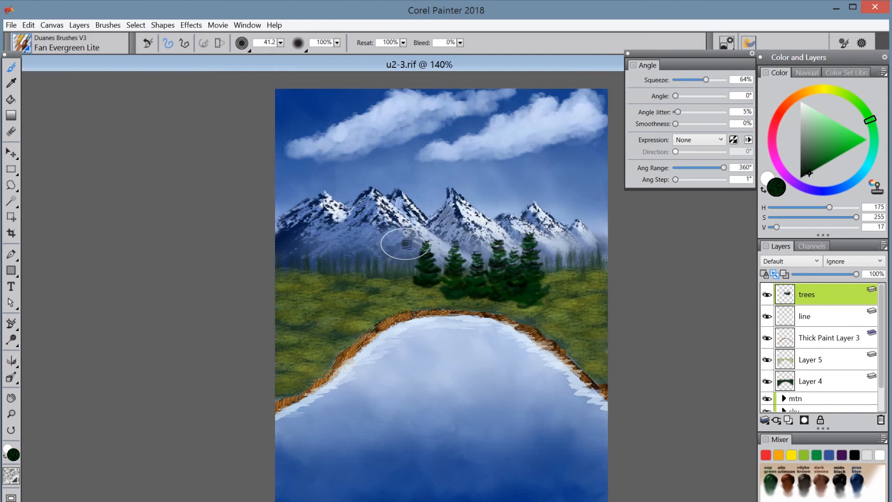
pyautogui.moveTo(406, 252)
pyautogui.mouseDown()
pyautogui.moveTo(413, 280)
pyautogui.moveTo(401, 280)
pyautogui.moveTo(412, 285)
pyautogui.moveTo(401, 277)
pyautogui.moveTo(382, 286)
pyautogui.moveTo(411, 284)
pyautogui.mouseUp()
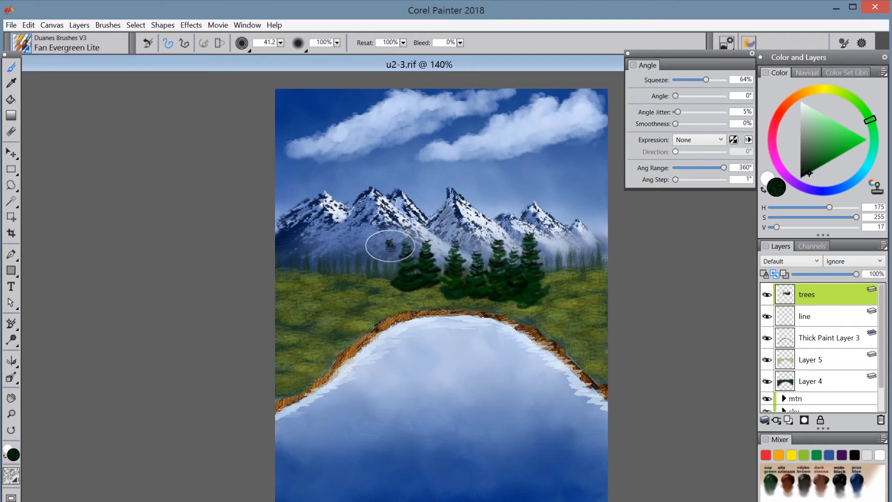
pyautogui.moveTo(390, 246)
pyautogui.mouseDown()
pyautogui.moveTo(388, 298)
pyautogui.moveTo(398, 298)
pyautogui.moveTo(369, 301)
pyautogui.mouseUp()
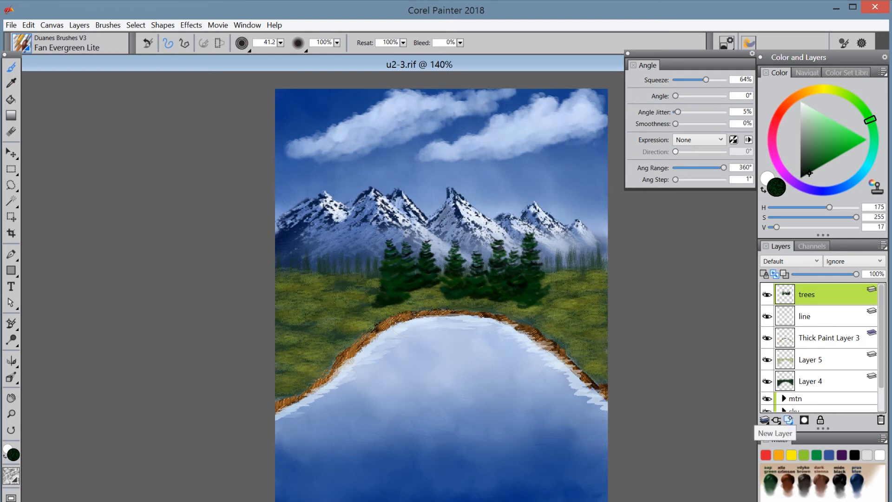
# - Add a new layer directly below the line layer and paint dark green tree reflections along the lake's far edge
pyautogui.click(788, 420)
pyautogui.moveTo(821, 294); pyautogui.dragTo(820, 344)
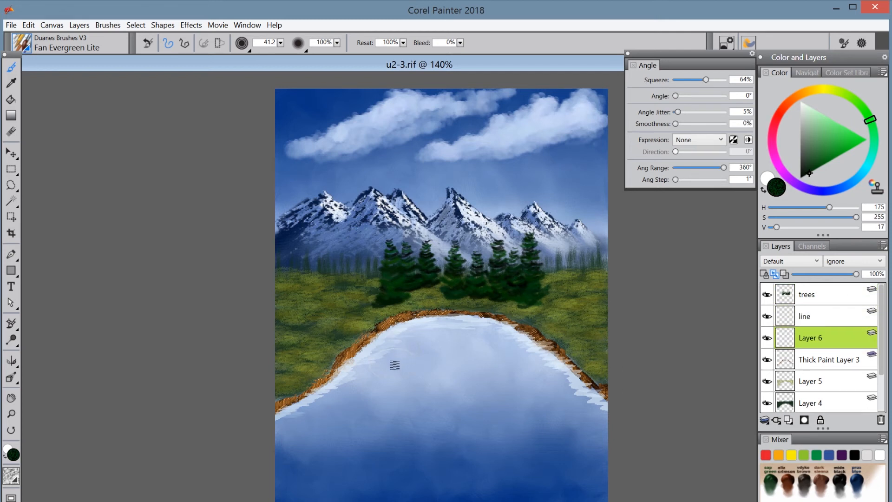
pyautogui.moveTo(392, 354)
pyautogui.mouseDown()
pyautogui.moveTo(398, 328)
pyautogui.moveTo(373, 329)
pyautogui.moveTo(410, 329)
pyautogui.moveTo(385, 338)
pyautogui.moveTo(431, 321)
pyautogui.moveTo(412, 354)
pyautogui.moveTo(411, 319)
pyautogui.moveTo(426, 328)
pyautogui.moveTo(403, 324)
pyautogui.moveTo(411, 335)
pyautogui.moveTo(433, 342)
pyautogui.moveTo(425, 317)
pyautogui.moveTo(454, 330)
pyautogui.moveTo(453, 340)
pyautogui.moveTo(444, 319)
pyautogui.moveTo(457, 310)
pyautogui.moveTo(447, 319)
pyautogui.moveTo(462, 318)
pyautogui.moveTo(476, 347)
pyautogui.moveTo(480, 318)
pyautogui.moveTo(469, 318)
pyautogui.moveTo(478, 326)
pyautogui.moveTo(463, 322)
pyautogui.moveTo(488, 329)
pyautogui.moveTo(497, 321)
pyautogui.moveTo(513, 349)
pyautogui.moveTo(525, 325)
pyautogui.moveTo(523, 358)
pyautogui.mouseUp()
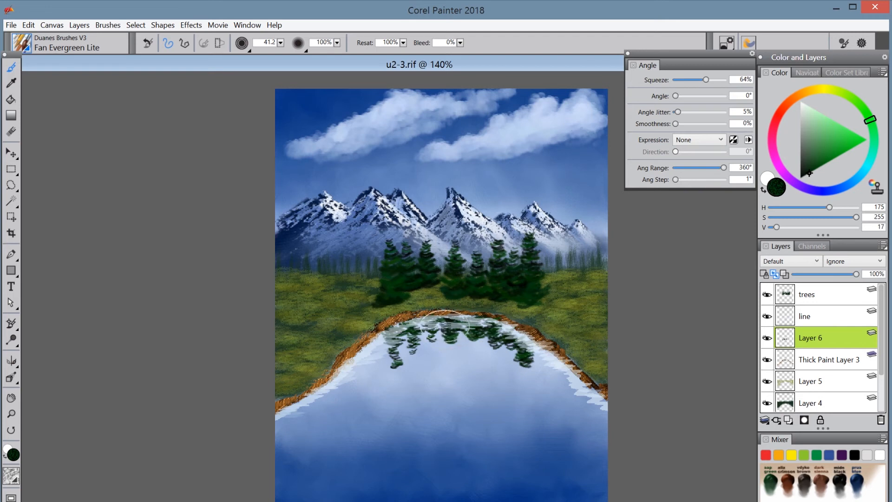
pyautogui.moveTo(445, 325)
pyautogui.mouseDown()
pyautogui.moveTo(448, 339)
pyautogui.moveTo(420, 338)
pyautogui.moveTo(393, 363)
pyautogui.mouseUp()
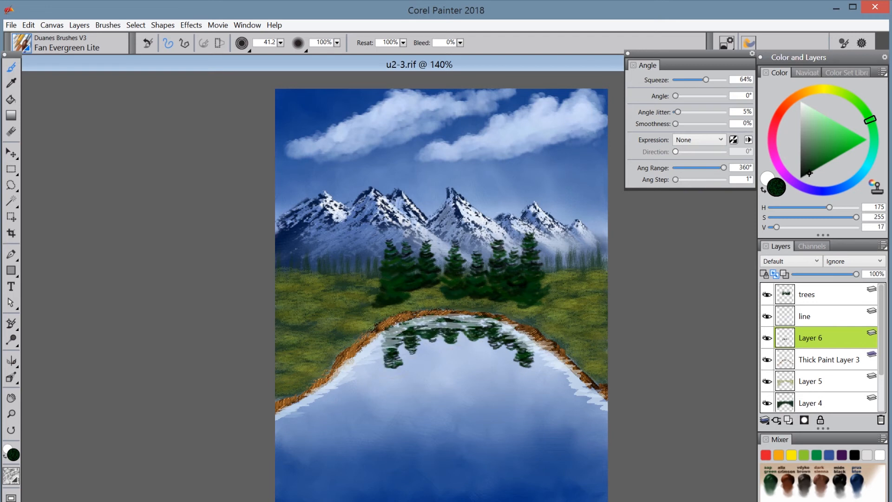
# - Blur the painted tree reflections into the lake surface with the Water Reflections brush
pyautogui.click(22, 43)
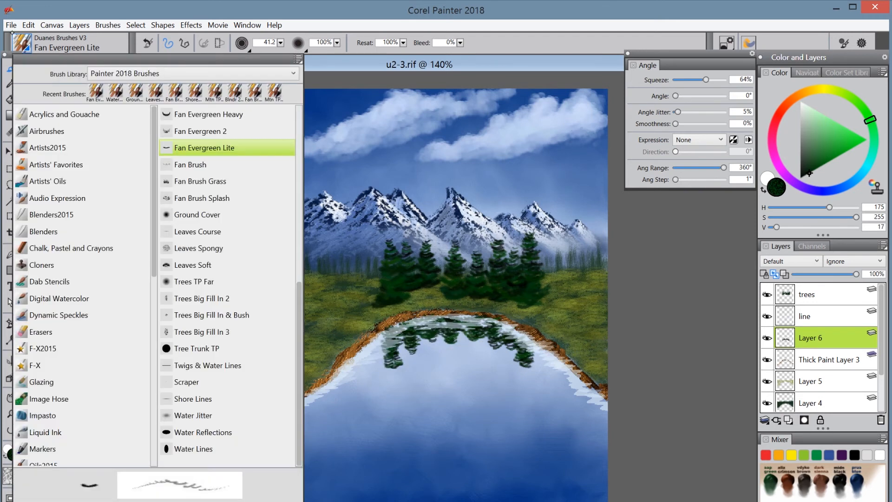
pyautogui.click(220, 430)
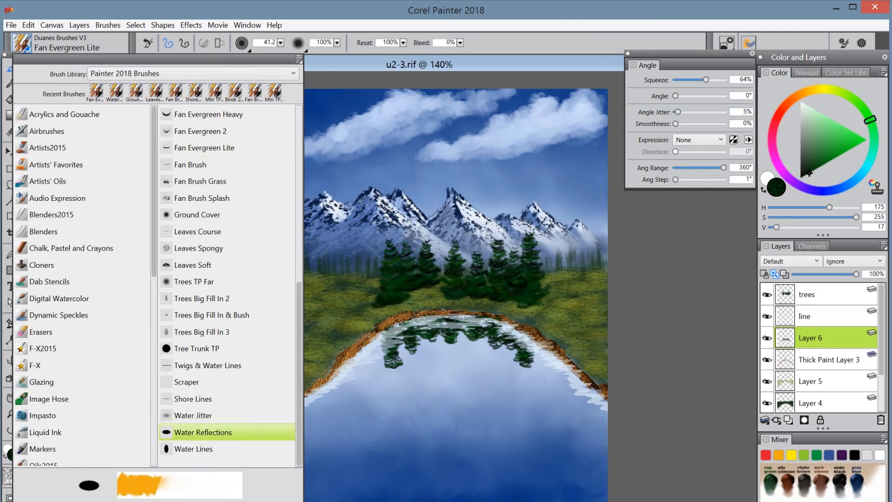
pyautogui.click(219, 430)
pyautogui.moveTo(391, 348)
pyautogui.mouseDown()
pyautogui.moveTo(388, 369)
pyautogui.moveTo(393, 341)
pyautogui.moveTo(393, 360)
pyautogui.moveTo(403, 328)
pyautogui.moveTo(402, 346)
pyautogui.moveTo(409, 323)
pyautogui.moveTo(413, 347)
pyautogui.moveTo(425, 315)
pyautogui.moveTo(424, 341)
pyautogui.moveTo(433, 319)
pyautogui.moveTo(434, 331)
pyautogui.moveTo(450, 314)
pyautogui.moveTo(450, 343)
pyautogui.moveTo(456, 321)
pyautogui.moveTo(463, 347)
pyautogui.moveTo(468, 327)
pyautogui.moveTo(485, 342)
pyautogui.moveTo(486, 335)
pyautogui.moveTo(502, 337)
pyautogui.moveTo(503, 325)
pyautogui.moveTo(509, 345)
pyautogui.moveTo(513, 328)
pyautogui.moveTo(523, 358)
pyautogui.moveTo(525, 336)
pyautogui.moveTo(522, 372)
pyautogui.moveTo(529, 349)
pyautogui.mouseUp()
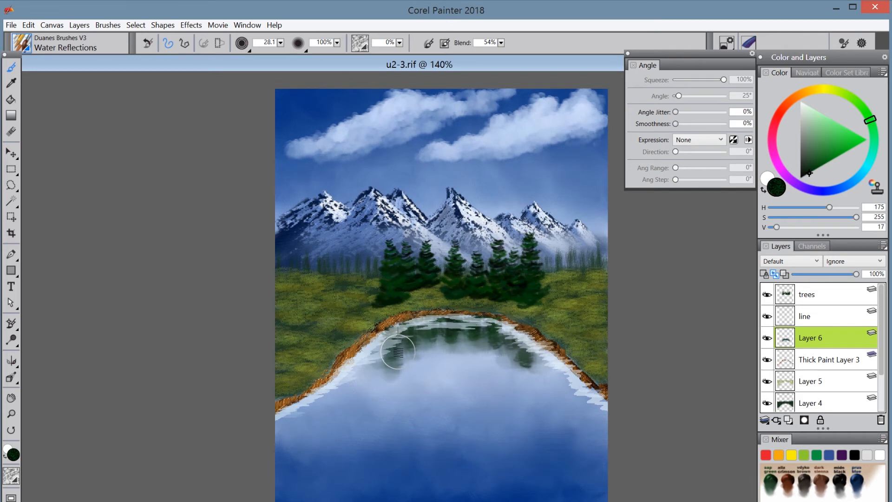
# - Soften the pale waterline by setting the line layer's opacity to 70%
pyautogui.click(834, 311)
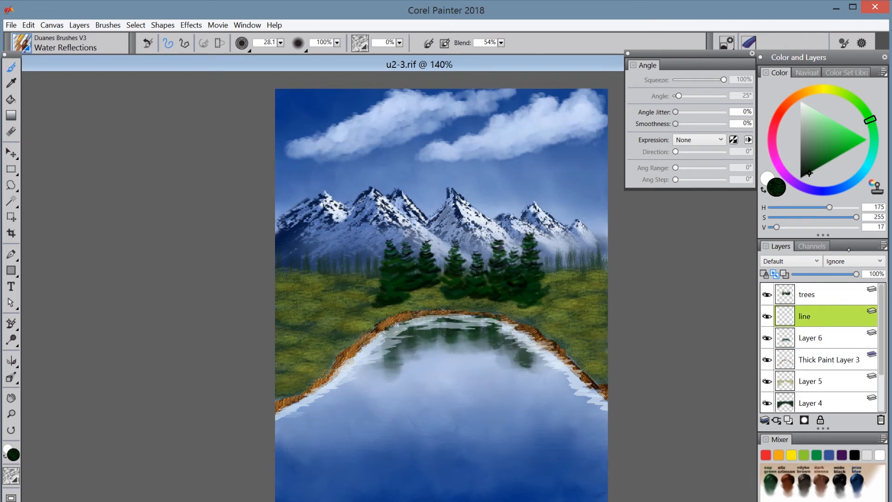
pyautogui.click(845, 273)
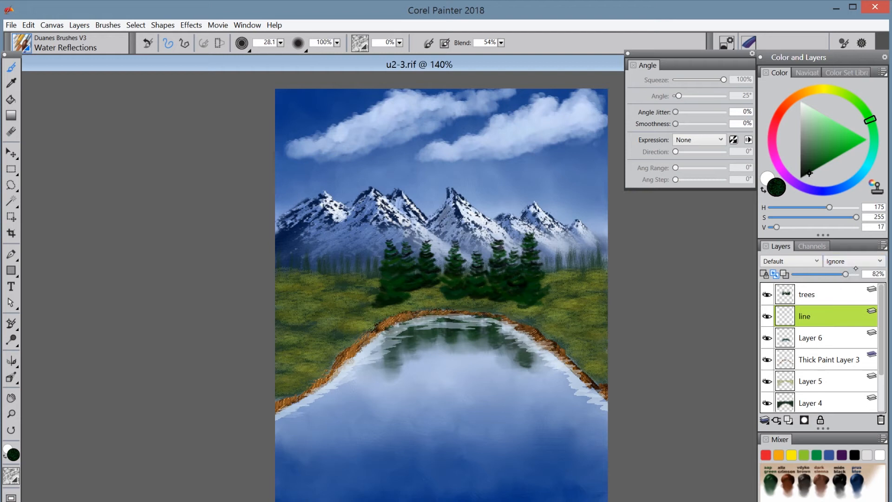
pyautogui.click(840, 274)
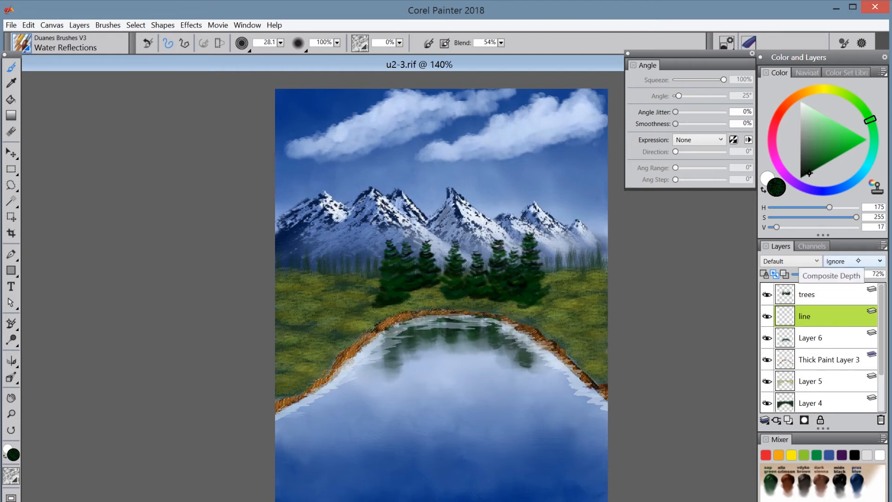
pyautogui.moveTo(836, 273); pyautogui.dragTo(832, 273)
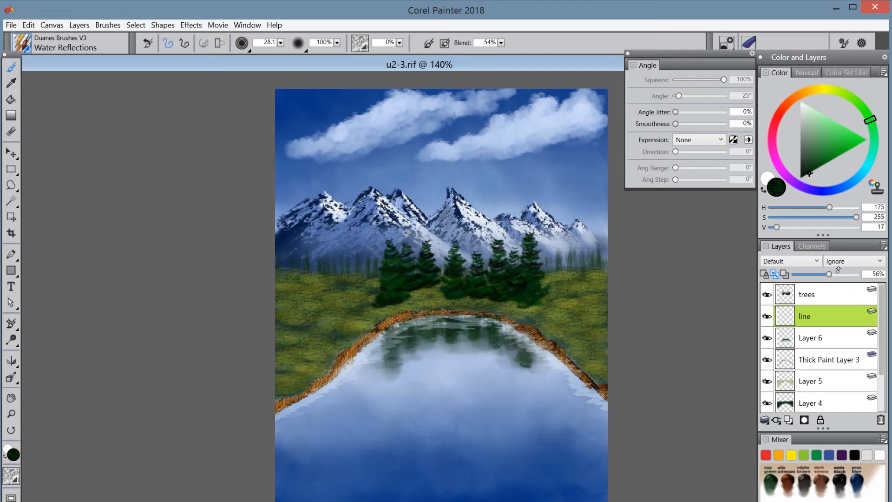
pyautogui.click(837, 274)
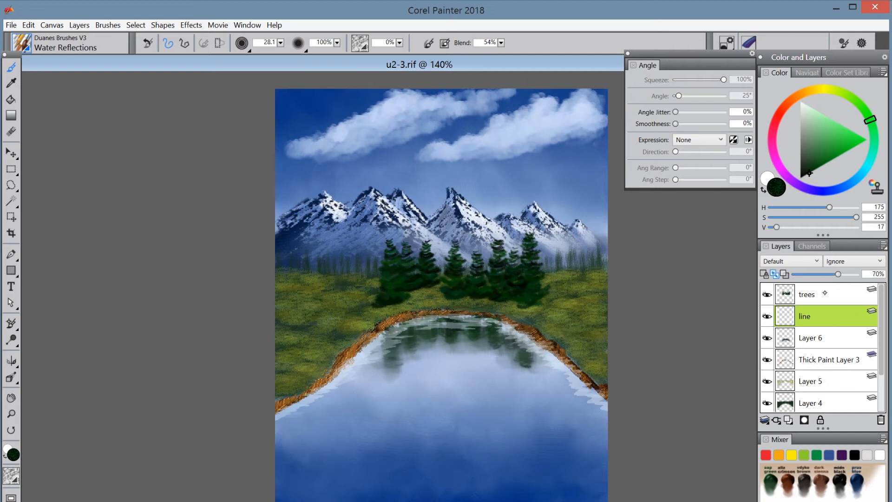
# - Add a new layer above the trees layer and switch back to the Fan Evergreen Lite brush
pyautogui.click(826, 294)
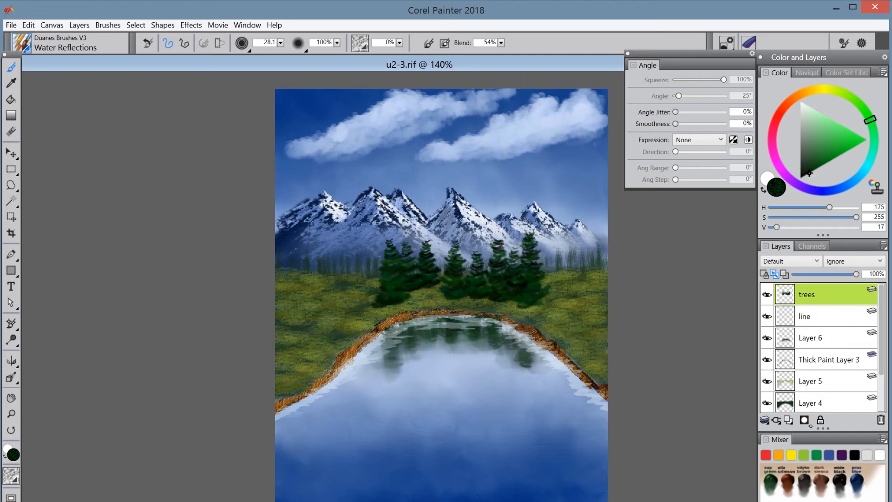
pyautogui.click(789, 420)
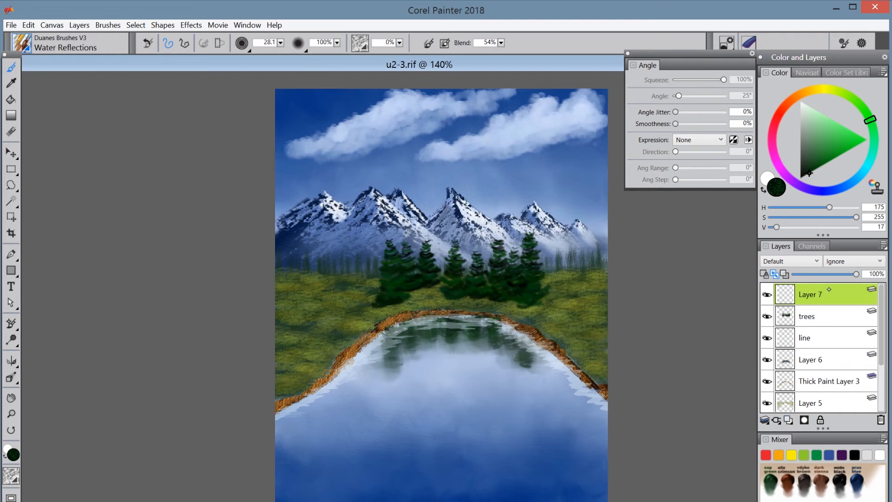
pyautogui.click(20, 44)
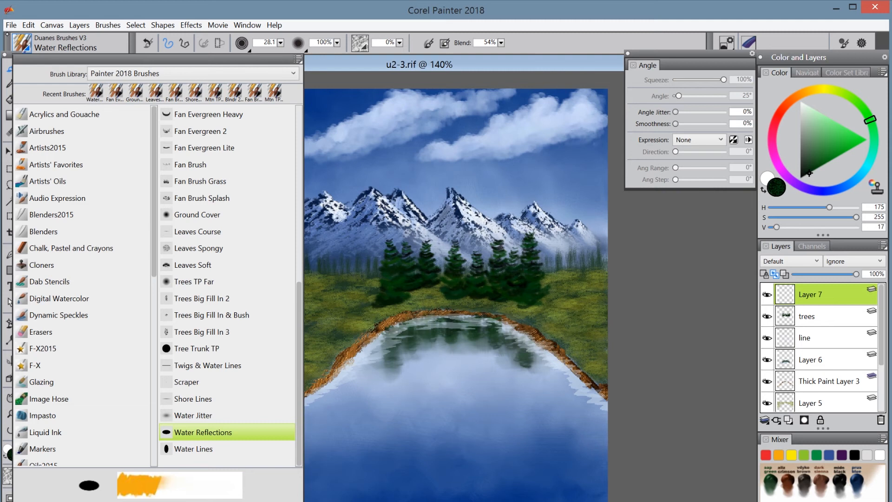
pyautogui.moveTo(303, 292); pyautogui.dragTo(299, 284)
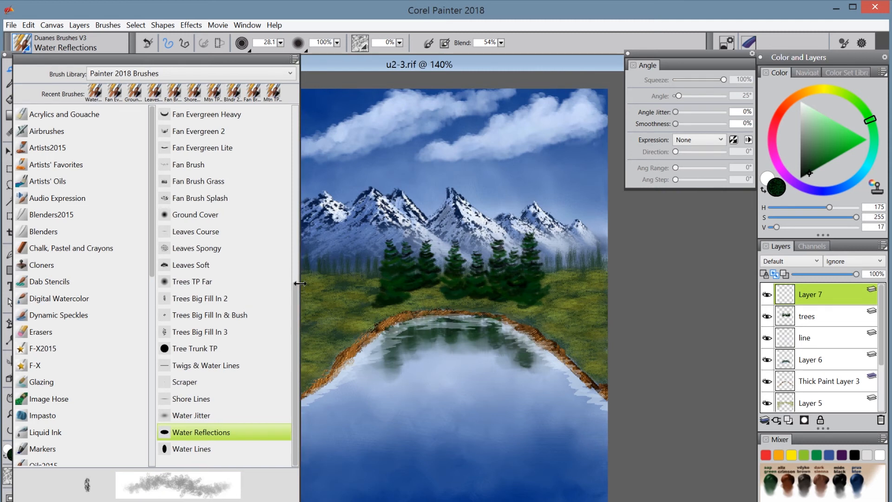
pyautogui.click(216, 144)
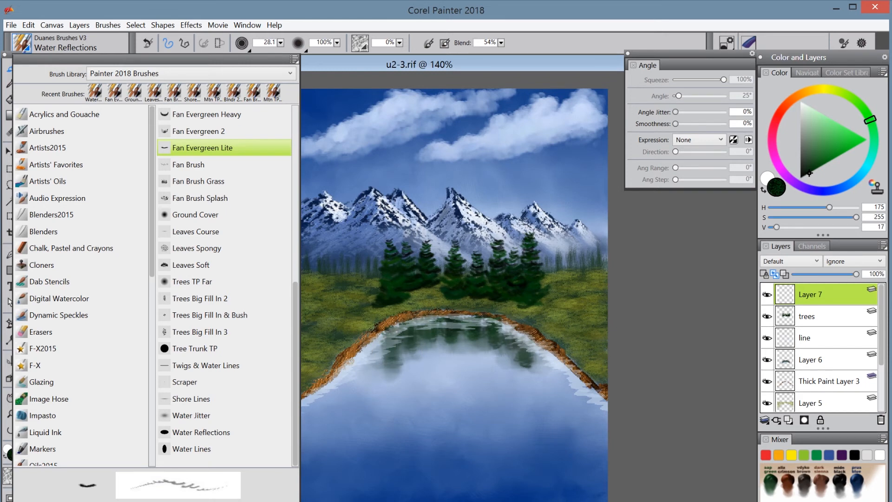
pyautogui.click(217, 147)
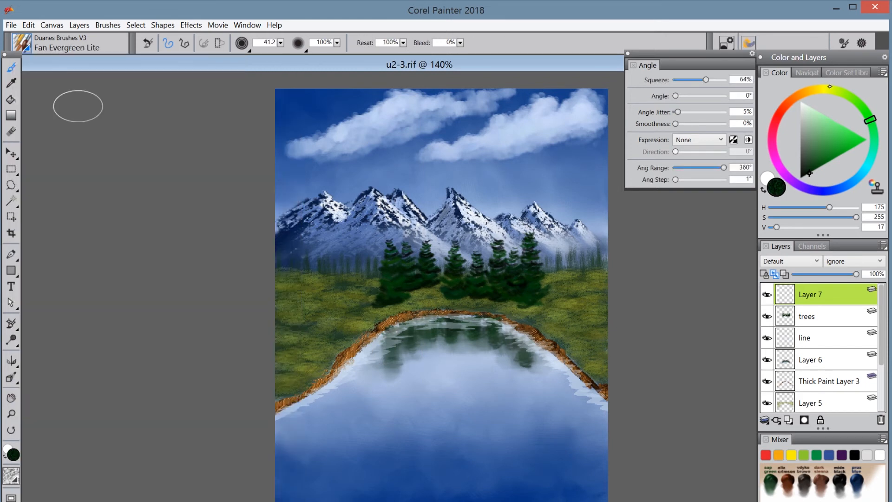
# - Paint olive highlights on the branches of all the evergreens, using a colour of H 129, S 123, V 68
pyautogui.click(827, 88)
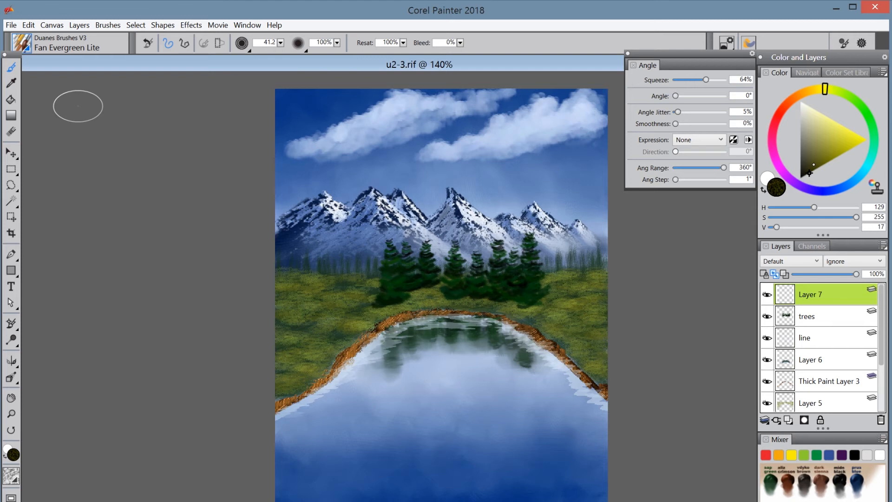
pyautogui.moveTo(810, 173); pyautogui.dragTo(816, 166)
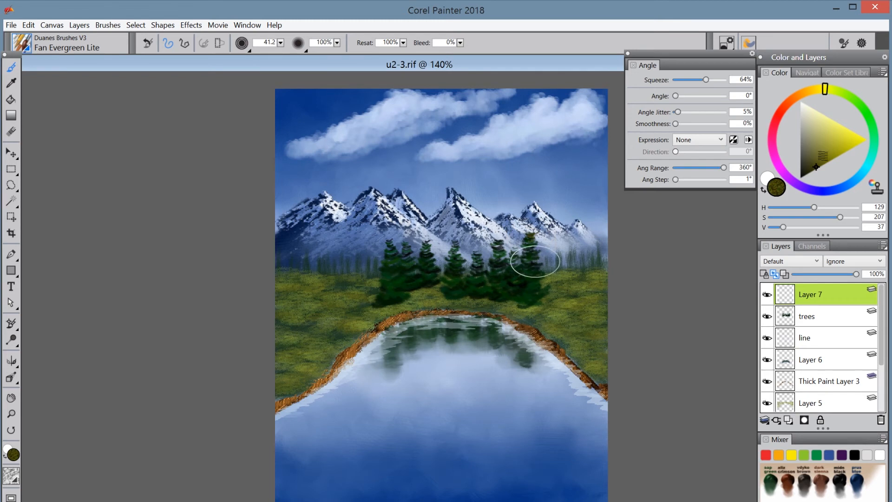
pyautogui.click(818, 158)
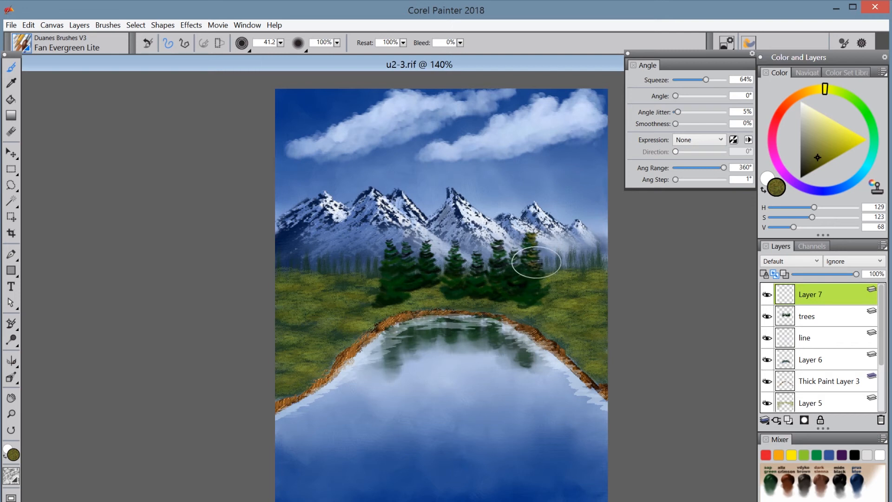
pyautogui.moveTo(536, 262); pyautogui.dragTo(530, 291)
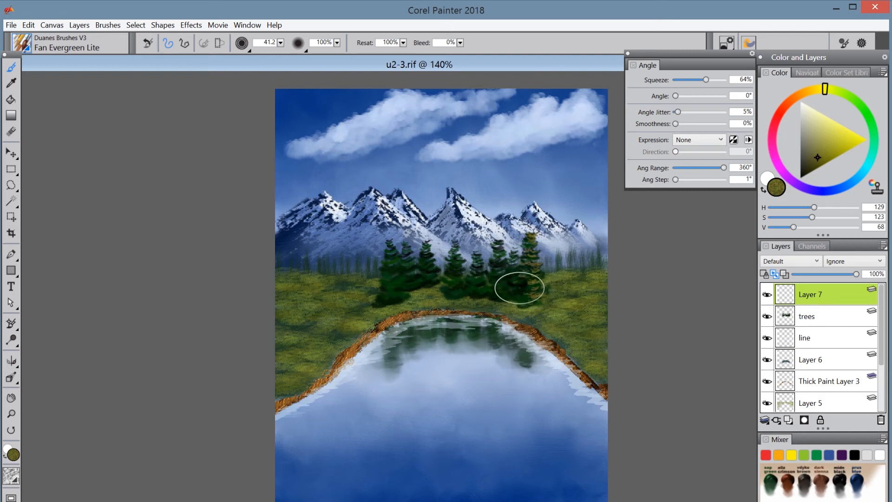
pyautogui.moveTo(519, 292); pyautogui.dragTo(538, 282)
pyautogui.moveTo(495, 251)
pyautogui.mouseDown()
pyautogui.moveTo(504, 274)
pyautogui.moveTo(501, 290)
pyautogui.moveTo(523, 285)
pyautogui.moveTo(521, 259)
pyautogui.moveTo(514, 267)
pyautogui.moveTo(521, 242)
pyautogui.moveTo(479, 255)
pyautogui.moveTo(482, 290)
pyautogui.moveTo(505, 285)
pyautogui.moveTo(497, 292)
pyautogui.moveTo(485, 291)
pyautogui.moveTo(484, 264)
pyautogui.moveTo(456, 241)
pyautogui.moveTo(453, 264)
pyautogui.moveTo(462, 267)
pyautogui.moveTo(453, 271)
pyautogui.moveTo(465, 278)
pyautogui.moveTo(448, 283)
pyautogui.moveTo(451, 269)
pyautogui.moveTo(448, 285)
pyautogui.moveTo(465, 289)
pyautogui.moveTo(464, 287)
pyautogui.mouseUp()
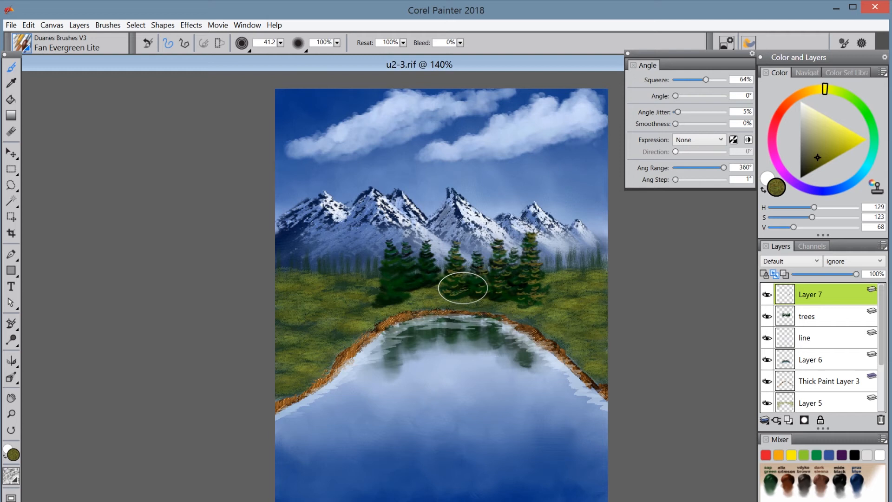
pyautogui.moveTo(431, 239)
pyautogui.mouseDown()
pyautogui.moveTo(426, 274)
pyautogui.moveTo(434, 269)
pyautogui.moveTo(428, 284)
pyautogui.moveTo(407, 247)
pyautogui.moveTo(408, 281)
pyautogui.moveTo(418, 276)
pyautogui.moveTo(410, 286)
pyautogui.moveTo(419, 279)
pyautogui.moveTo(391, 246)
pyautogui.moveTo(389, 268)
pyautogui.moveTo(398, 268)
pyautogui.moveTo(387, 276)
pyautogui.moveTo(401, 276)
pyautogui.moveTo(389, 289)
pyautogui.moveTo(403, 292)
pyautogui.moveTo(378, 304)
pyautogui.moveTo(396, 284)
pyautogui.mouseUp()
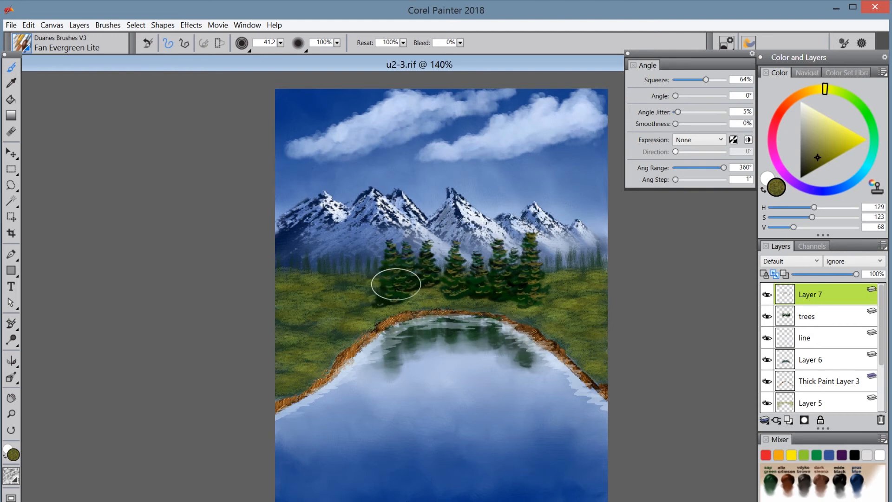
# - Paint brighter olive highlights on the branches of all the evergreens, using a colour of H 132, S 152, V 88
pyautogui.click(828, 151)
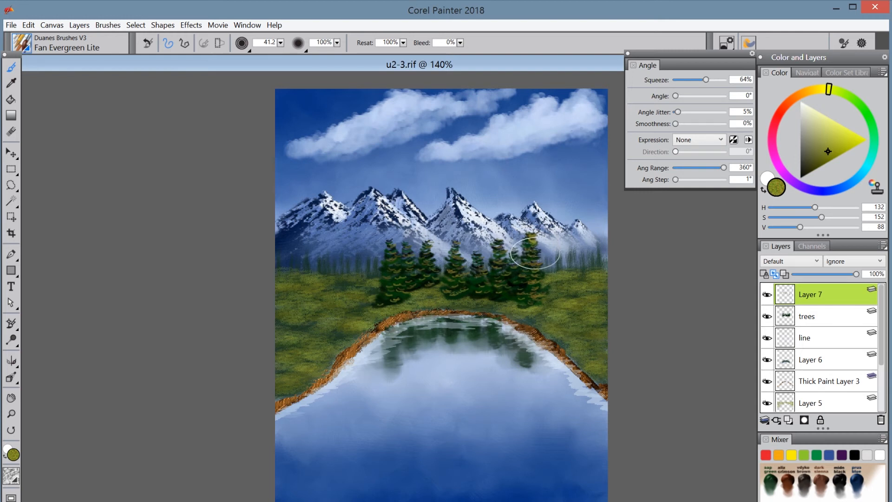
pyautogui.moveTo(535, 253)
pyautogui.mouseDown()
pyautogui.moveTo(535, 277)
pyautogui.moveTo(544, 266)
pyautogui.moveTo(532, 268)
pyautogui.moveTo(528, 285)
pyautogui.moveTo(531, 275)
pyautogui.moveTo(532, 290)
pyautogui.moveTo(544, 281)
pyautogui.moveTo(528, 295)
pyautogui.moveTo(544, 287)
pyautogui.moveTo(529, 303)
pyautogui.moveTo(531, 286)
pyautogui.moveTo(501, 242)
pyautogui.moveTo(506, 292)
pyautogui.moveTo(518, 266)
pyautogui.moveTo(514, 259)
pyautogui.moveTo(505, 293)
pyautogui.moveTo(513, 284)
pyautogui.moveTo(479, 251)
pyautogui.moveTo(481, 295)
pyautogui.moveTo(489, 287)
pyautogui.moveTo(457, 240)
pyautogui.moveTo(459, 296)
pyautogui.mouseUp()
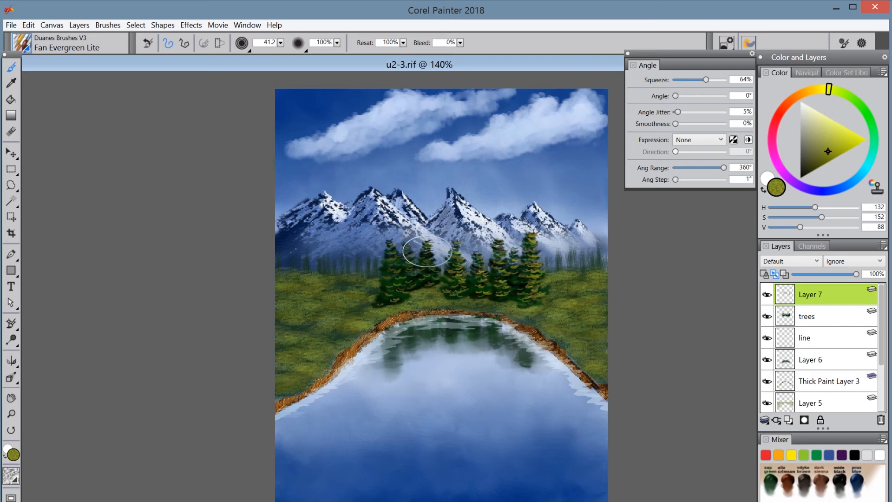
pyautogui.moveTo(427, 251); pyautogui.dragTo(431, 277)
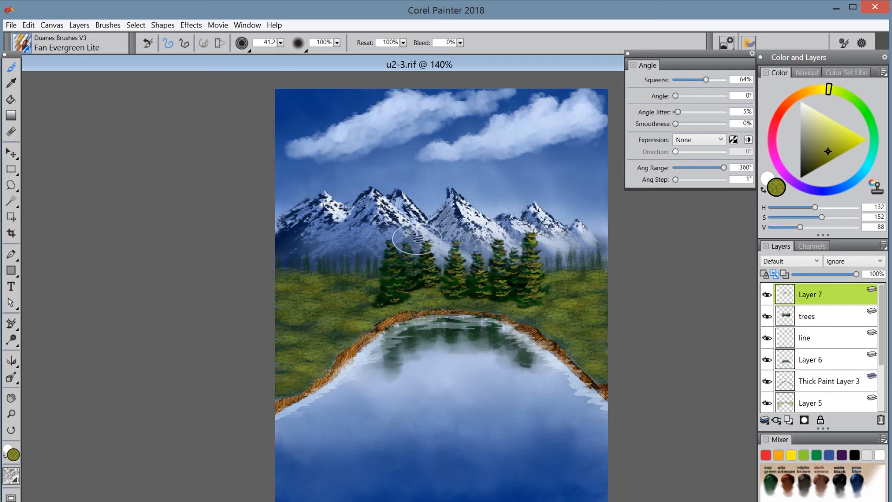
pyautogui.moveTo(417, 238)
pyautogui.mouseDown()
pyautogui.moveTo(405, 264)
pyautogui.moveTo(415, 282)
pyautogui.moveTo(421, 274)
pyautogui.mouseUp()
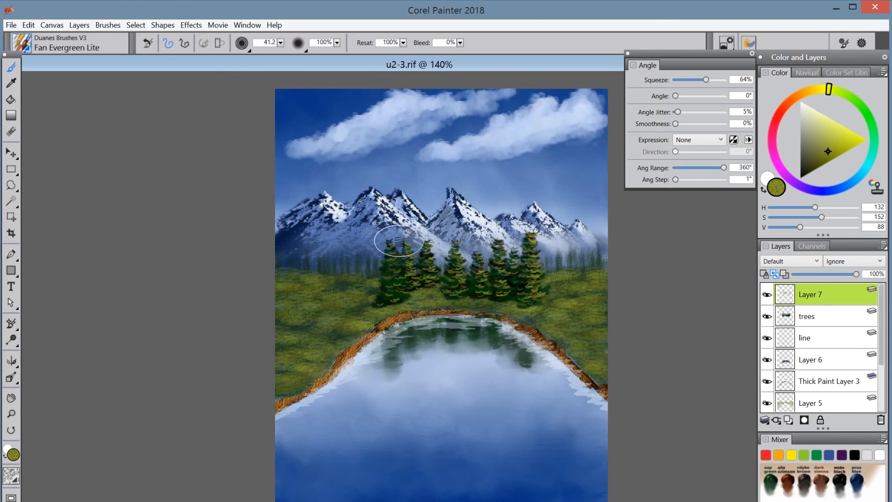
pyautogui.moveTo(399, 241)
pyautogui.mouseDown()
pyautogui.moveTo(393, 278)
pyautogui.moveTo(402, 276)
pyautogui.moveTo(386, 284)
pyautogui.moveTo(403, 280)
pyautogui.moveTo(383, 302)
pyautogui.moveTo(403, 300)
pyautogui.moveTo(415, 283)
pyautogui.mouseUp()
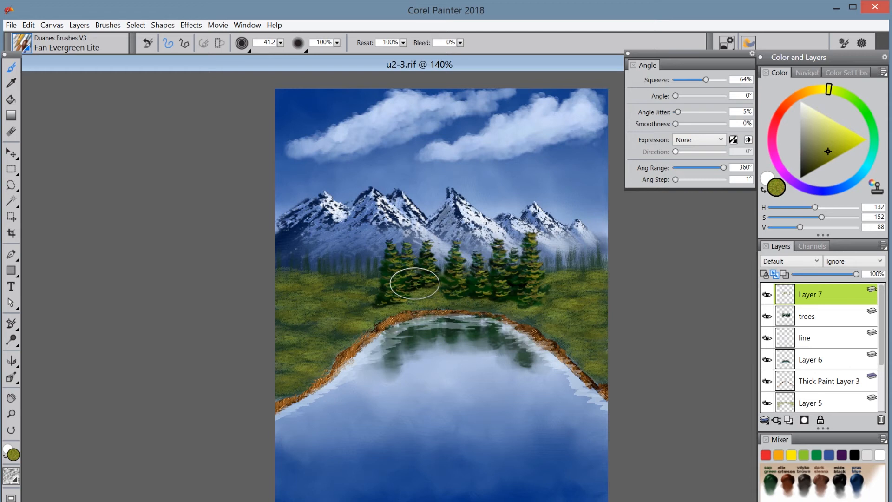
# - Add a lighter yellow-green highlight pass to the evergreen branches, using a colour of H 135, S 126, V 118
pyautogui.click(826, 137)
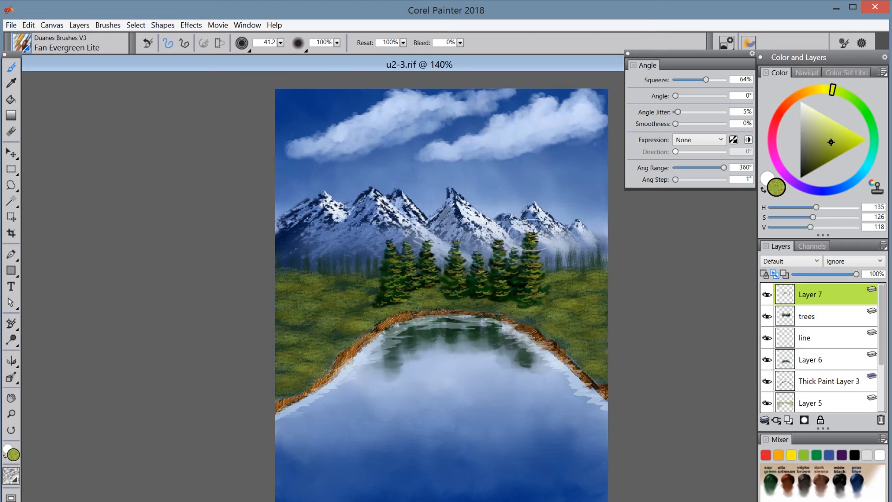
pyautogui.moveTo(530, 235); pyautogui.dragTo(534, 271)
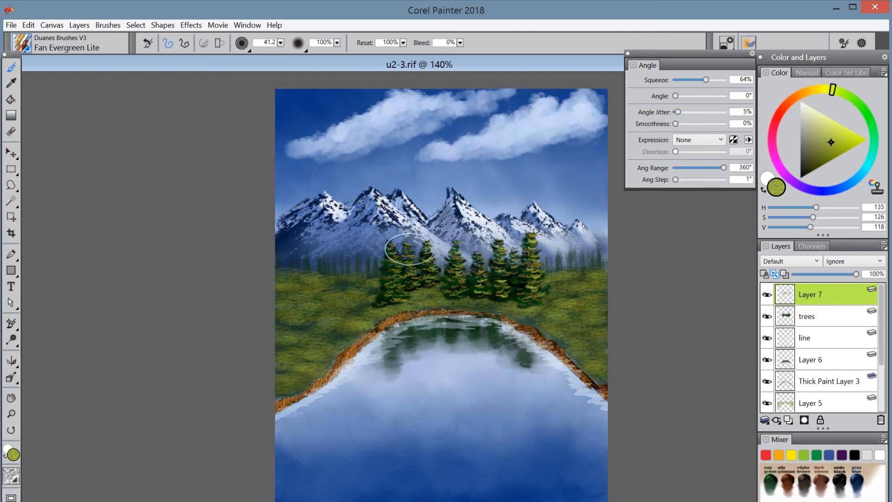
pyautogui.moveTo(409, 249)
pyautogui.mouseDown()
pyautogui.moveTo(416, 275)
pyautogui.moveTo(396, 263)
pyautogui.moveTo(398, 285)
pyautogui.moveTo(398, 272)
pyautogui.mouseUp()
# - Paint low ground growth beneath the evergreens along the far shore in H 135, S 190, V 59, then H 135, S 146, V 98
pyautogui.click(823, 161)
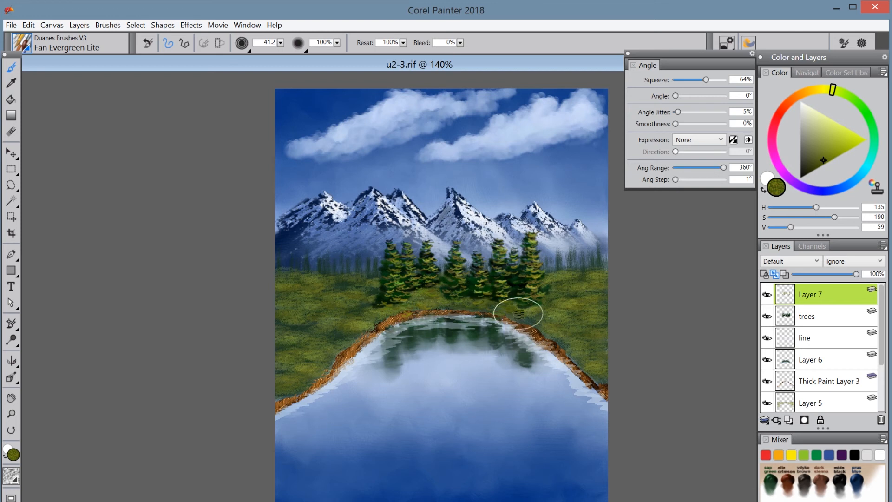
pyautogui.moveTo(518, 314)
pyautogui.mouseDown()
pyautogui.moveTo(483, 304)
pyautogui.moveTo(506, 305)
pyautogui.moveTo(492, 310)
pyautogui.moveTo(505, 314)
pyautogui.moveTo(482, 301)
pyautogui.moveTo(468, 323)
pyautogui.moveTo(487, 301)
pyautogui.moveTo(471, 319)
pyautogui.moveTo(461, 317)
pyautogui.moveTo(462, 299)
pyautogui.moveTo(427, 331)
pyautogui.moveTo(430, 302)
pyautogui.moveTo(420, 290)
pyautogui.moveTo(369, 307)
pyautogui.moveTo(371, 323)
pyautogui.moveTo(345, 346)
pyautogui.moveTo(345, 362)
pyautogui.moveTo(370, 325)
pyautogui.mouseUp()
pyautogui.click(830, 149)
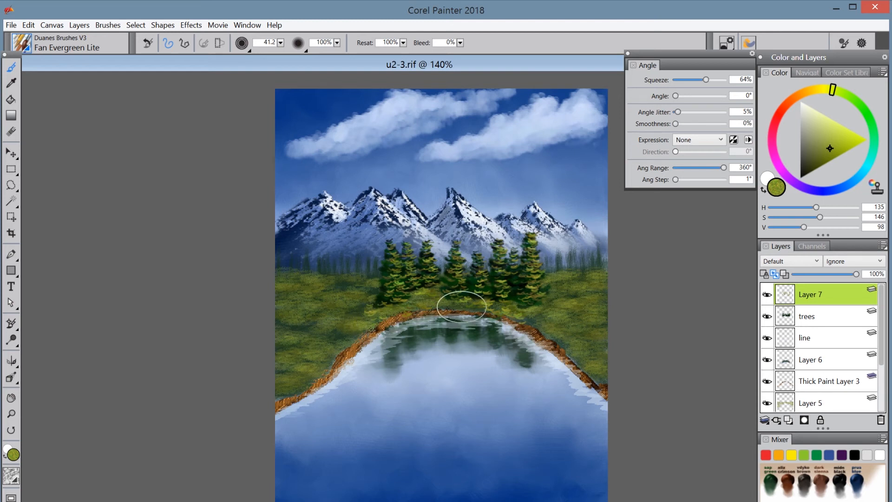
pyautogui.moveTo(461, 306); pyautogui.dragTo(452, 305)
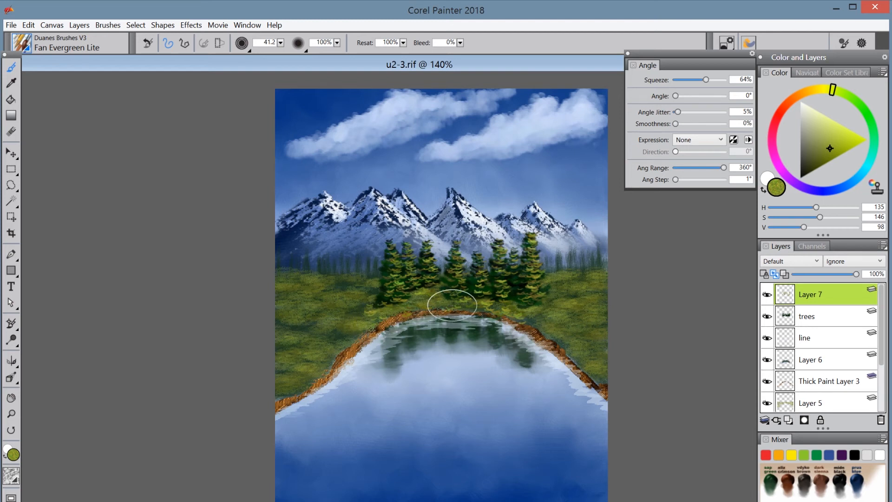
# - Dab orange foliage along the bank below the evergreens with the Fan Brush Splash at size 21.7, colour H 104, S 172, V 112
pyautogui.click(16, 46)
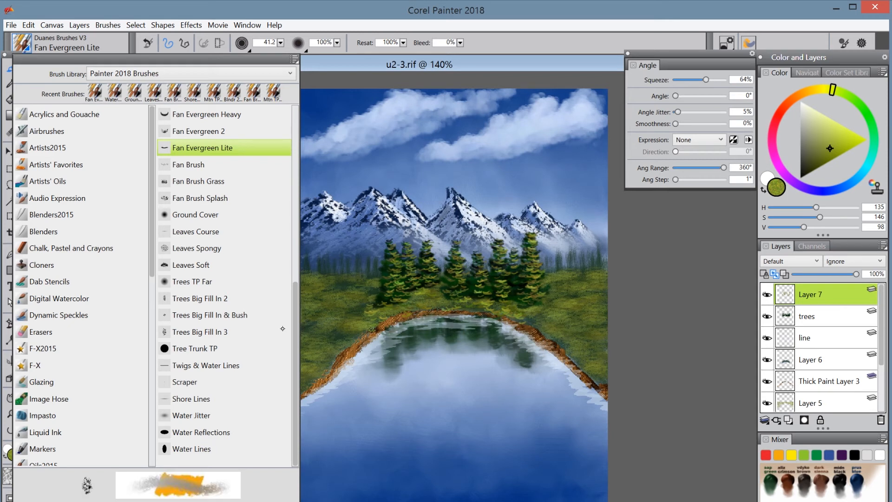
pyautogui.click(218, 197)
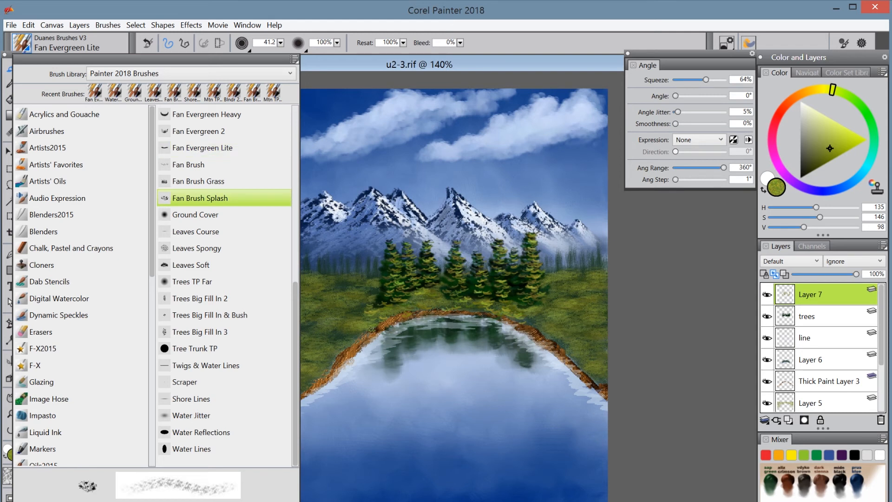
pyautogui.click(219, 195)
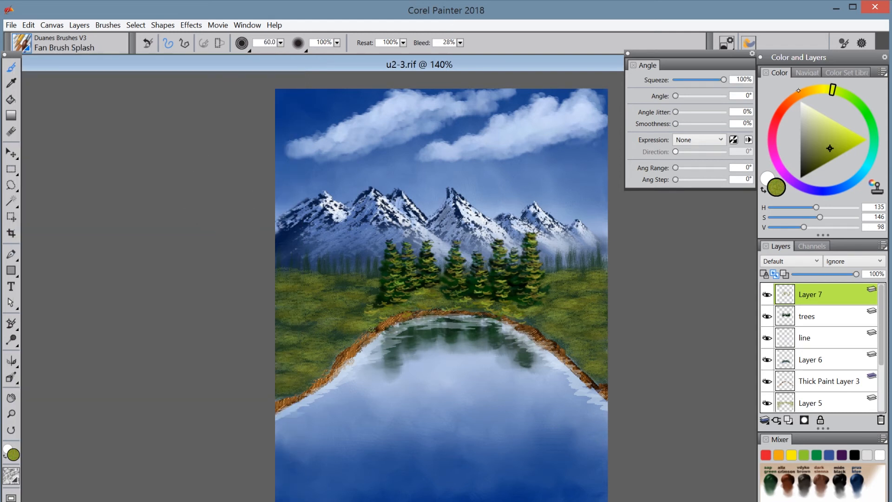
pyautogui.click(801, 94)
pyautogui.click(843, 144)
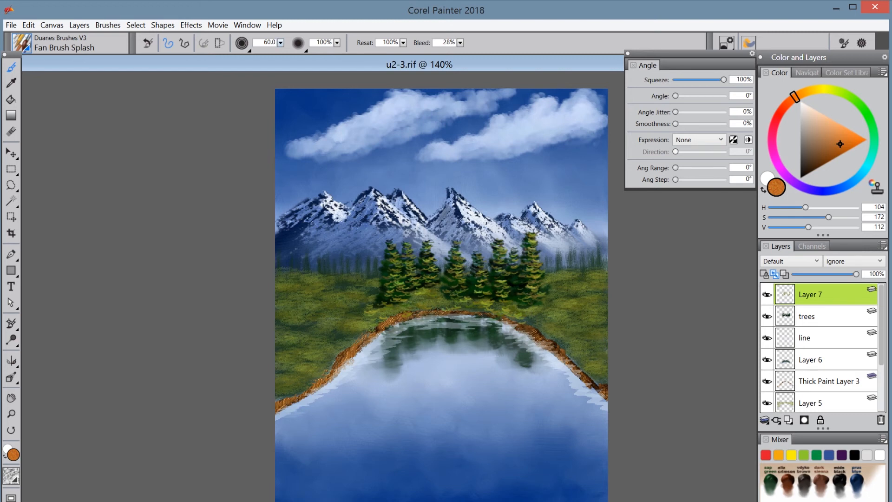
pyautogui.moveTo(280, 42); pyautogui.dragTo(158, 51)
pyautogui.moveTo(281, 42)
pyautogui.mouseDown()
pyautogui.moveTo(167, 51)
pyautogui.moveTo(175, 51)
pyautogui.mouseUp()
pyautogui.moveTo(473, 304); pyautogui.dragTo(479, 302)
pyautogui.moveTo(280, 42); pyautogui.dragTo(170, 65)
pyautogui.moveTo(437, 301)
pyautogui.mouseDown()
pyautogui.moveTo(442, 296)
pyautogui.moveTo(435, 301)
pyautogui.mouseUp()
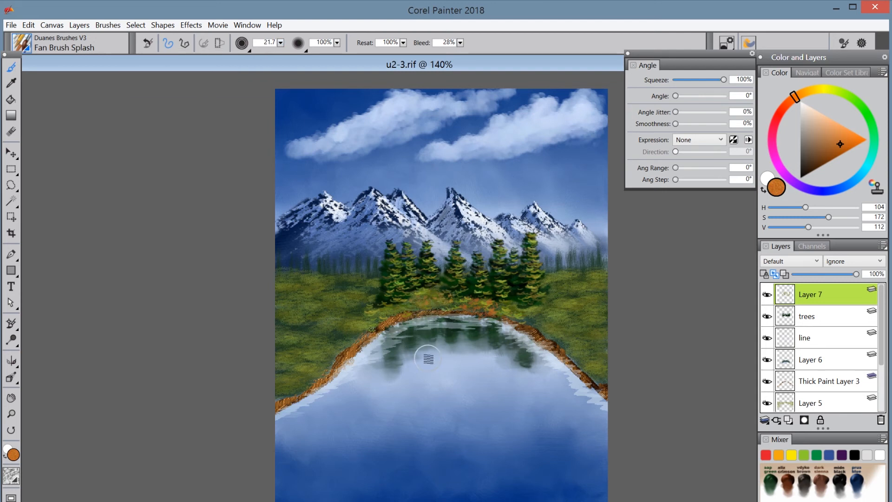
# - Dab brighter orange accents on both ends of the bank foliage, using a colour of H 104, S 255, V 150
pyautogui.click(854, 132)
pyautogui.moveTo(528, 313); pyautogui.dragTo(553, 306)
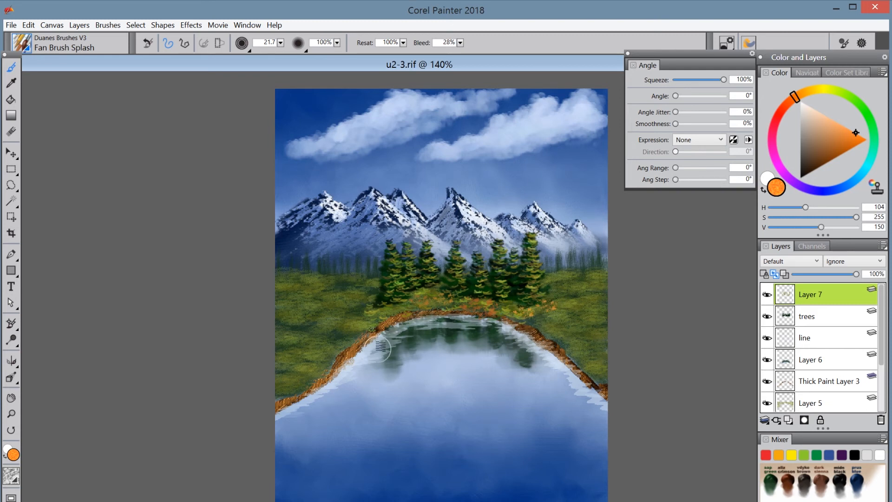
pyautogui.moveTo(408, 307); pyautogui.dragTo(411, 298)
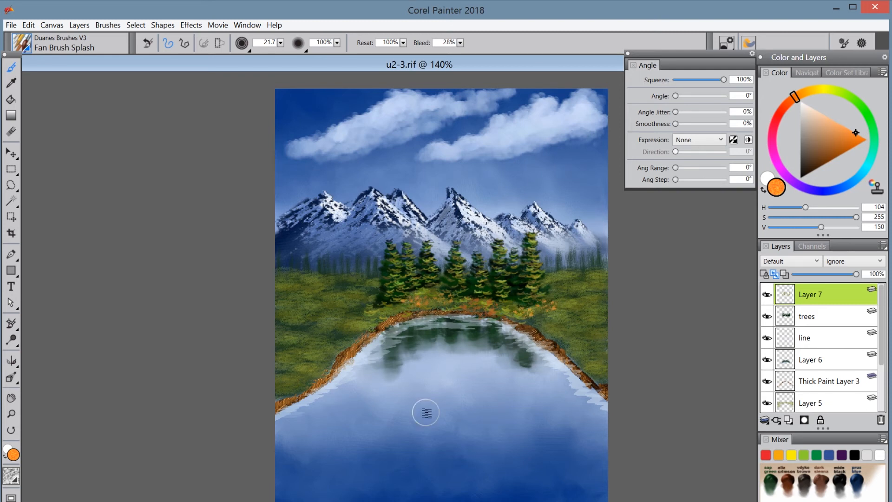
# - Paint a dark green bush mass across the foreground on Layer 8 with Trees Big Fill In 2, colour H 175, S 255, V 13
pyautogui.click(698, 96)
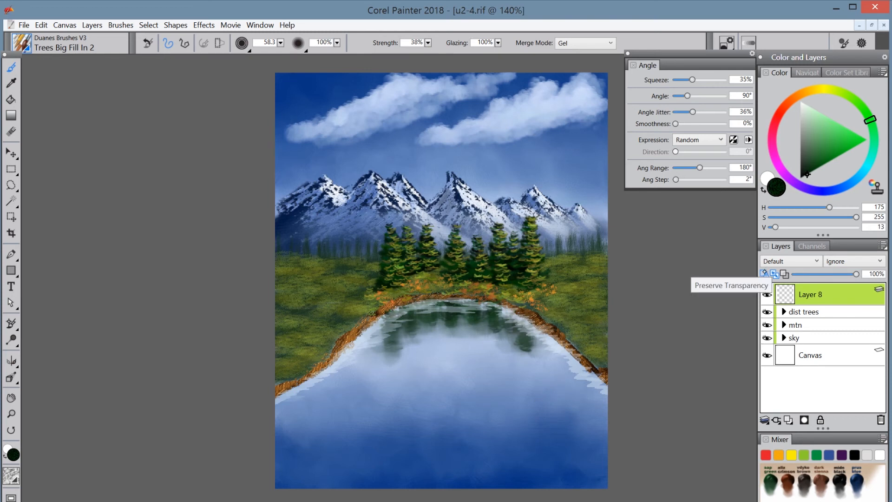
pyautogui.click(764, 273)
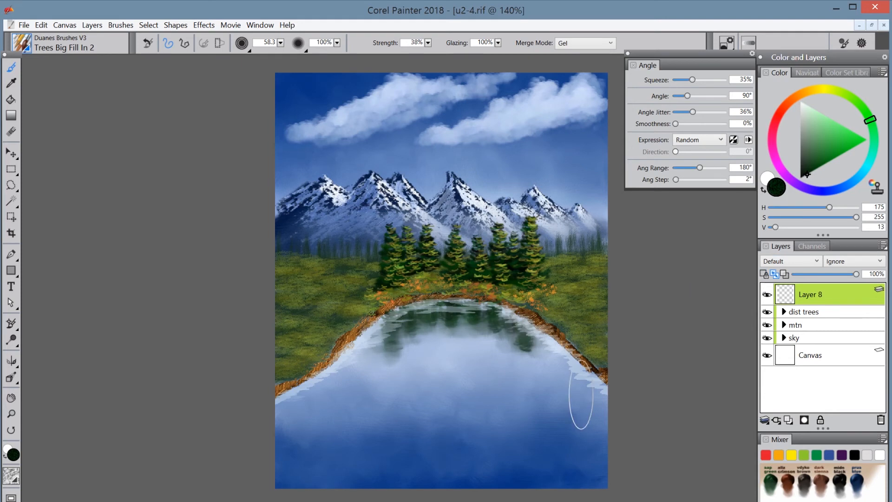
pyautogui.moveTo(579, 365)
pyautogui.mouseDown()
pyautogui.moveTo(597, 415)
pyautogui.moveTo(594, 362)
pyautogui.moveTo(560, 409)
pyautogui.moveTo(541, 400)
pyautogui.moveTo(506, 416)
pyautogui.moveTo(502, 400)
pyautogui.moveTo(474, 425)
pyautogui.moveTo(500, 463)
pyautogui.moveTo(527, 463)
pyautogui.moveTo(558, 442)
pyautogui.moveTo(587, 454)
pyautogui.moveTo(586, 431)
pyautogui.moveTo(602, 469)
pyautogui.moveTo(536, 473)
pyautogui.moveTo(606, 471)
pyautogui.moveTo(477, 459)
pyautogui.moveTo(496, 455)
pyautogui.moveTo(454, 428)
pyautogui.moveTo(414, 427)
pyautogui.moveTo(441, 417)
pyautogui.moveTo(410, 409)
pyautogui.moveTo(428, 414)
pyautogui.moveTo(392, 410)
pyautogui.moveTo(373, 422)
pyautogui.moveTo(326, 413)
pyautogui.moveTo(330, 405)
pyautogui.moveTo(388, 431)
pyautogui.moveTo(411, 406)
pyautogui.moveTo(457, 418)
pyautogui.moveTo(471, 428)
pyautogui.moveTo(430, 449)
pyautogui.moveTo(451, 469)
pyautogui.moveTo(508, 463)
pyautogui.moveTo(413, 477)
pyautogui.moveTo(597, 465)
pyautogui.moveTo(577, 409)
pyautogui.moveTo(595, 395)
pyautogui.moveTo(432, 426)
pyautogui.moveTo(328, 429)
pyautogui.moveTo(330, 417)
pyautogui.moveTo(317, 440)
pyautogui.moveTo(262, 456)
pyautogui.moveTo(305, 468)
pyautogui.moveTo(288, 484)
pyautogui.moveTo(360, 441)
pyautogui.moveTo(359, 468)
pyautogui.moveTo(398, 485)
pyautogui.moveTo(275, 491)
pyautogui.moveTo(609, 484)
pyautogui.moveTo(343, 454)
pyautogui.moveTo(394, 457)
pyautogui.moveTo(373, 429)
pyautogui.moveTo(306, 416)
pyautogui.moveTo(294, 402)
pyautogui.moveTo(279, 423)
pyautogui.moveTo(293, 390)
pyautogui.moveTo(319, 401)
pyautogui.moveTo(315, 424)
pyautogui.moveTo(352, 384)
pyautogui.moveTo(336, 392)
pyautogui.moveTo(282, 383)
pyautogui.moveTo(281, 398)
pyautogui.moveTo(279, 362)
pyautogui.moveTo(409, 435)
pyautogui.moveTo(549, 446)
pyautogui.moveTo(528, 394)
pyautogui.moveTo(540, 418)
pyautogui.moveTo(602, 346)
pyautogui.moveTo(579, 389)
pyautogui.moveTo(523, 405)
pyautogui.moveTo(603, 412)
pyautogui.moveTo(593, 458)
pyautogui.moveTo(284, 462)
pyautogui.moveTo(293, 452)
pyautogui.moveTo(593, 466)
pyautogui.mouseUp()
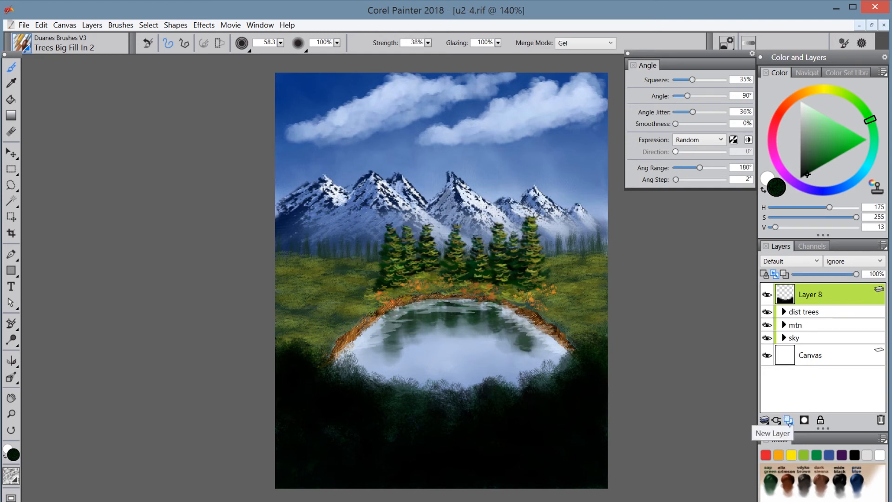
# - Add a new layer above the foreground bushes and set up the Tree Trunk TP brush with dark brown H 101, S 255, V 16
pyautogui.click(788, 420)
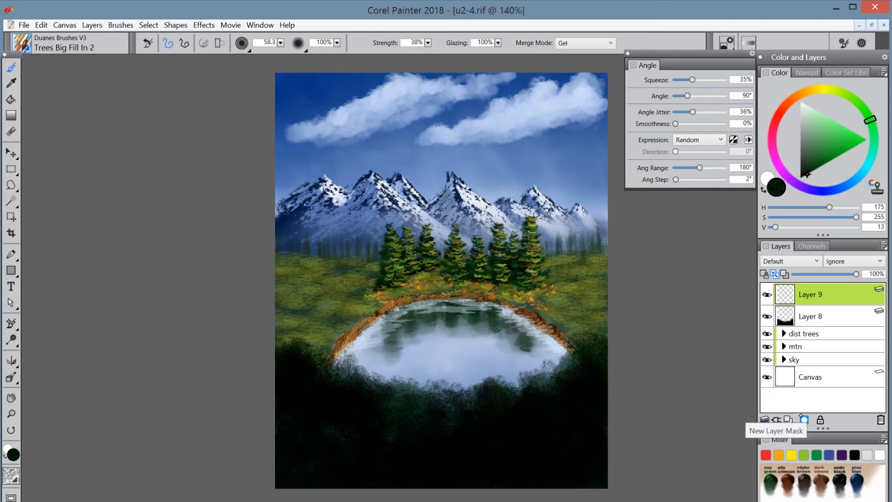
pyautogui.click(20, 44)
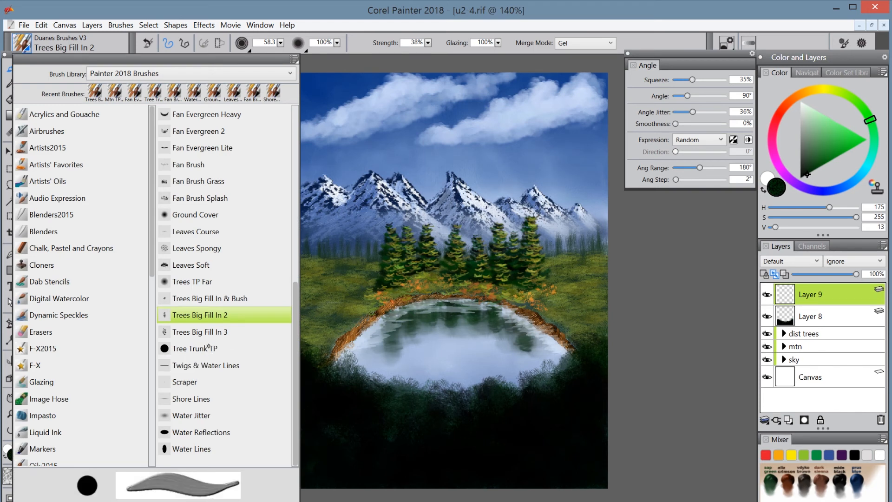
pyautogui.click(212, 348)
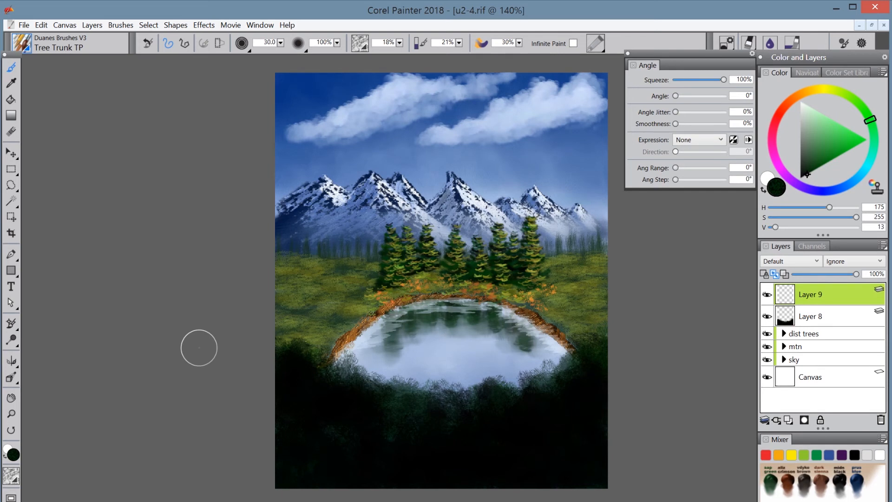
pyautogui.click(805, 480)
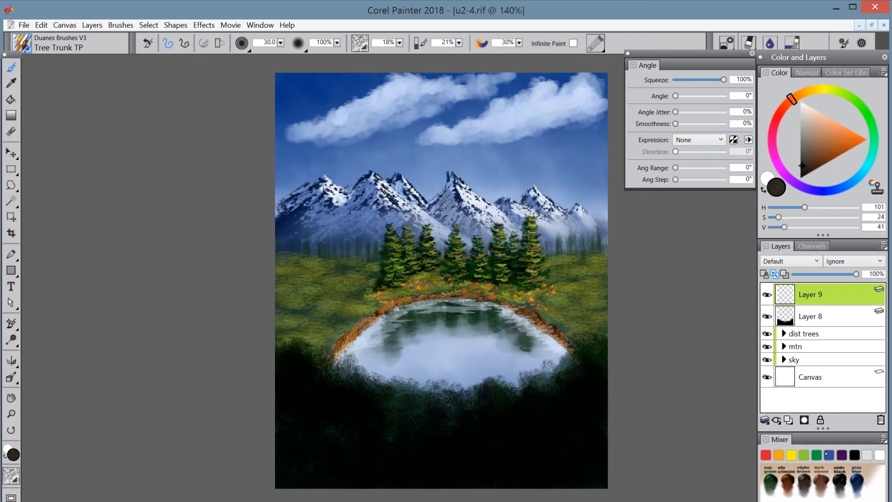
pyautogui.moveTo(806, 168); pyautogui.dragTo(810, 178)
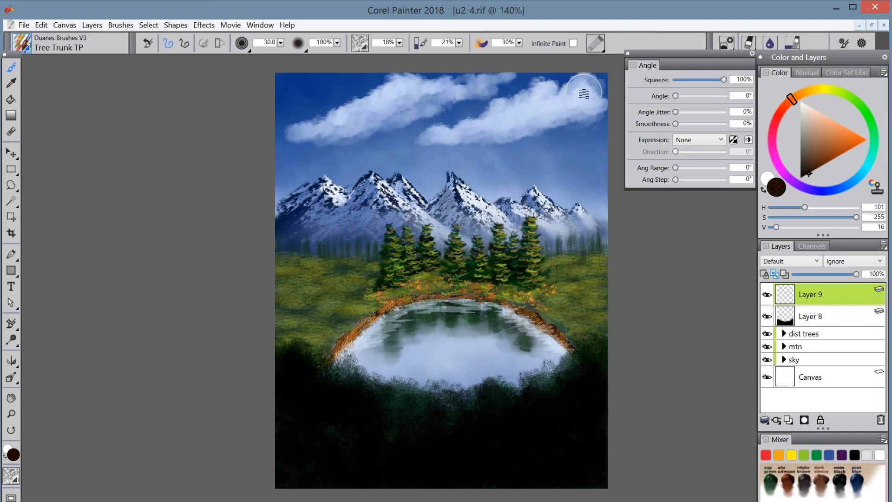
# - Paint three tall, tapering dark brown tree trunks on the right side of the foreground, widening into the dark bushes
pyautogui.moveTo(584, 91)
pyautogui.mouseDown()
pyautogui.moveTo(564, 267)
pyautogui.moveTo(586, 429)
pyautogui.mouseUp()
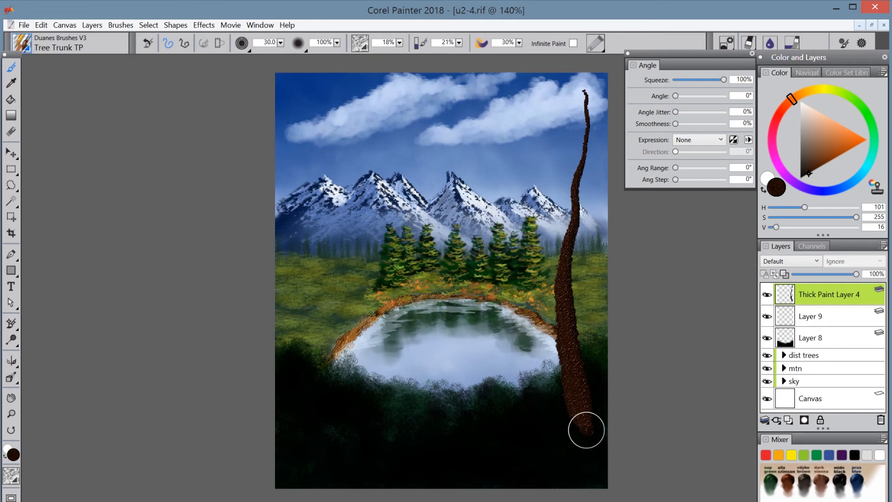
pyautogui.moveTo(531, 100)
pyautogui.mouseDown()
pyautogui.moveTo(544, 131)
pyautogui.moveTo(535, 299)
pyautogui.moveTo(545, 383)
pyautogui.moveTo(584, 424)
pyautogui.mouseUp()
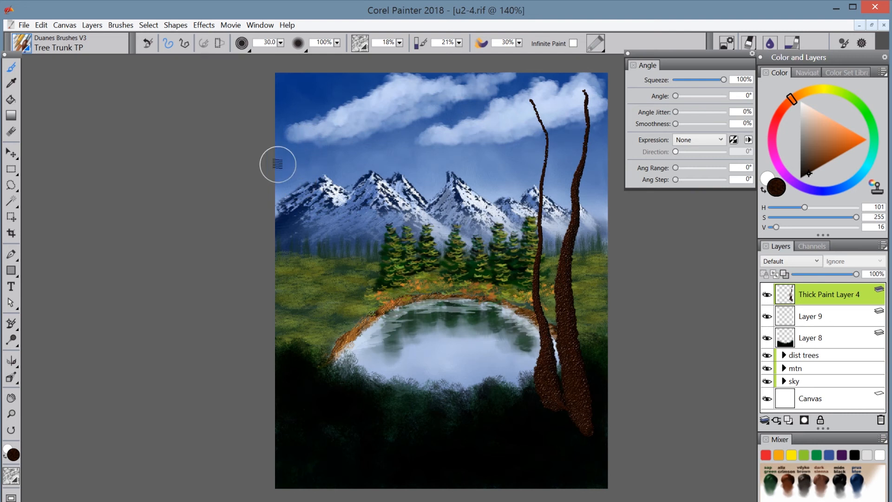
pyautogui.moveTo(605, 160)
pyautogui.mouseDown()
pyautogui.moveTo(593, 281)
pyautogui.moveTo(600, 378)
pyautogui.moveTo(589, 396)
pyautogui.mouseUp()
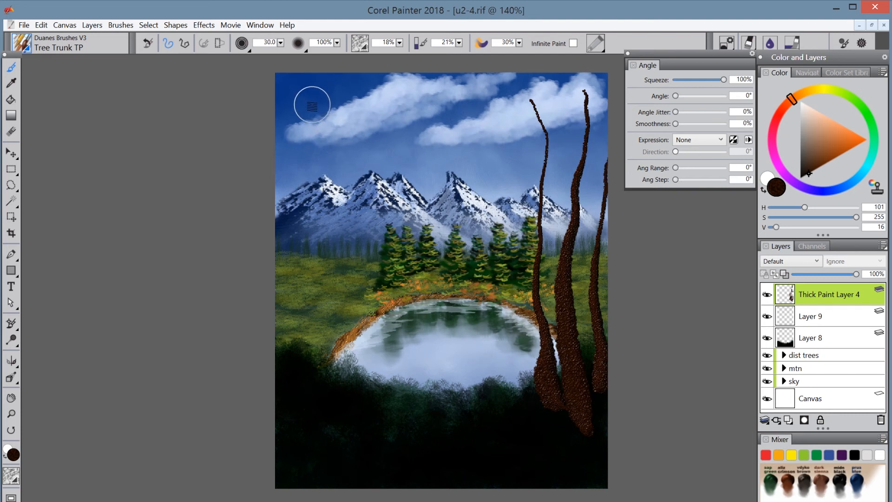
# - Paint five tapering dark brown tree trunks of varied height on the left side of the foreground
pyautogui.moveTo(309, 89)
pyautogui.mouseDown()
pyautogui.moveTo(325, 244)
pyautogui.moveTo(314, 432)
pyautogui.mouseUp()
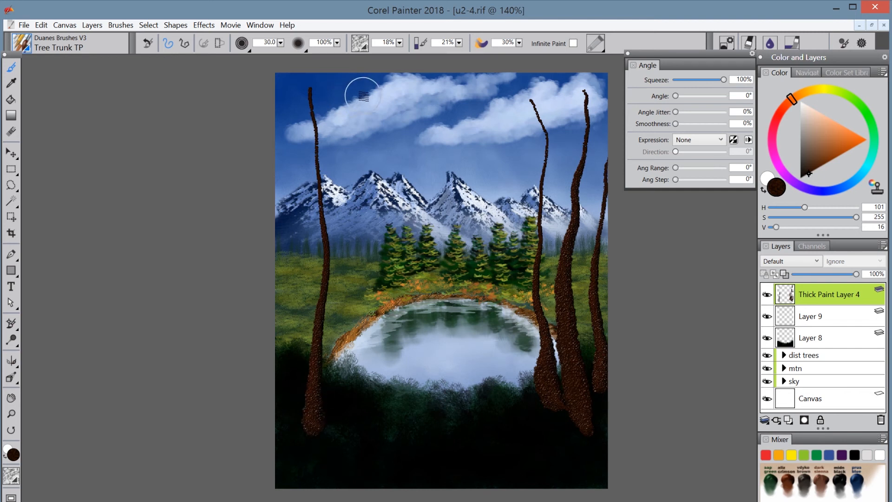
pyautogui.moveTo(367, 92)
pyautogui.mouseDown()
pyautogui.moveTo(367, 178)
pyautogui.moveTo(329, 334)
pyautogui.moveTo(325, 409)
pyautogui.mouseUp()
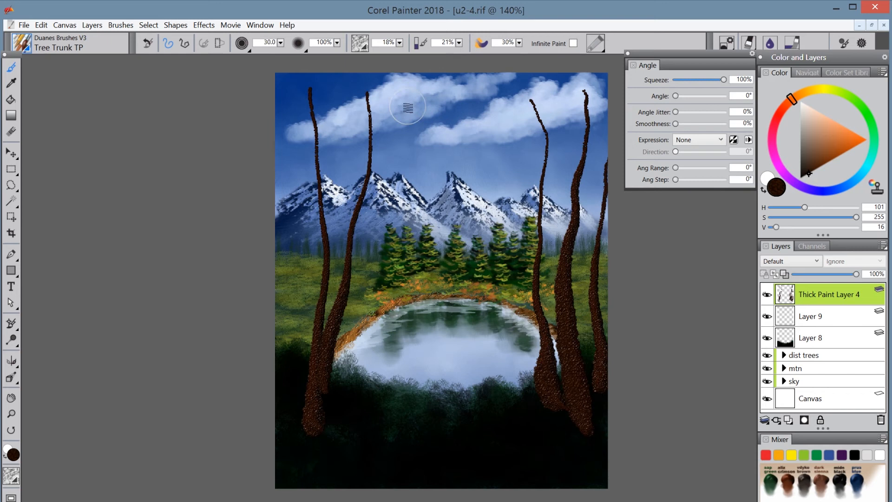
pyautogui.moveTo(416, 122)
pyautogui.mouseDown()
pyautogui.moveTo(363, 349)
pyautogui.moveTo(360, 431)
pyautogui.mouseUp()
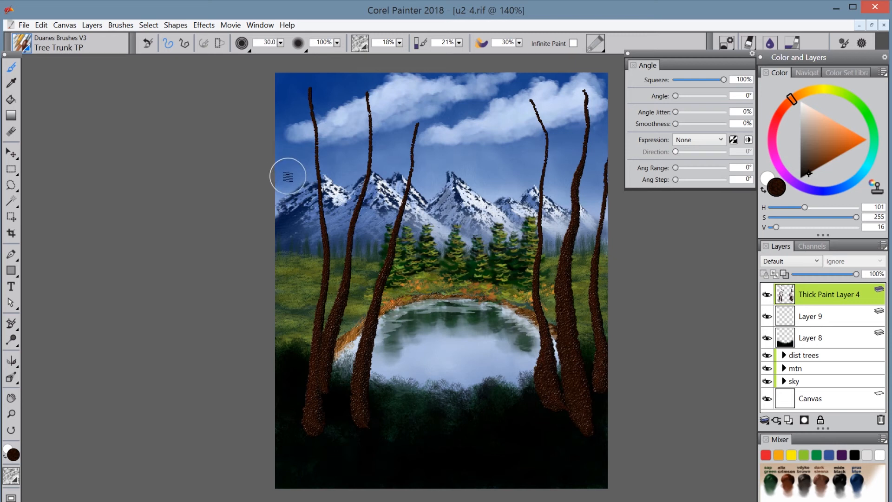
pyautogui.moveTo(284, 168)
pyautogui.mouseDown()
pyautogui.moveTo(289, 304)
pyautogui.moveTo(270, 429)
pyautogui.mouseUp()
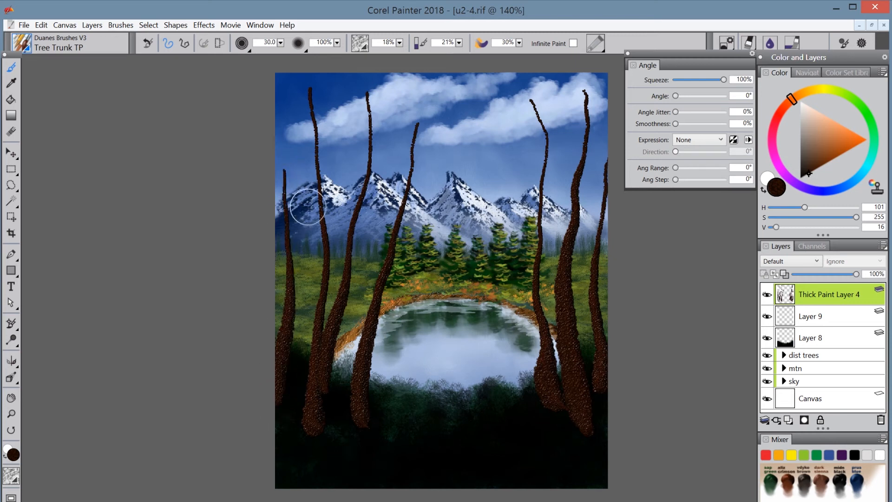
pyautogui.moveTo(303, 195)
pyautogui.mouseDown()
pyautogui.moveTo(301, 302)
pyautogui.moveTo(278, 448)
pyautogui.mouseUp()
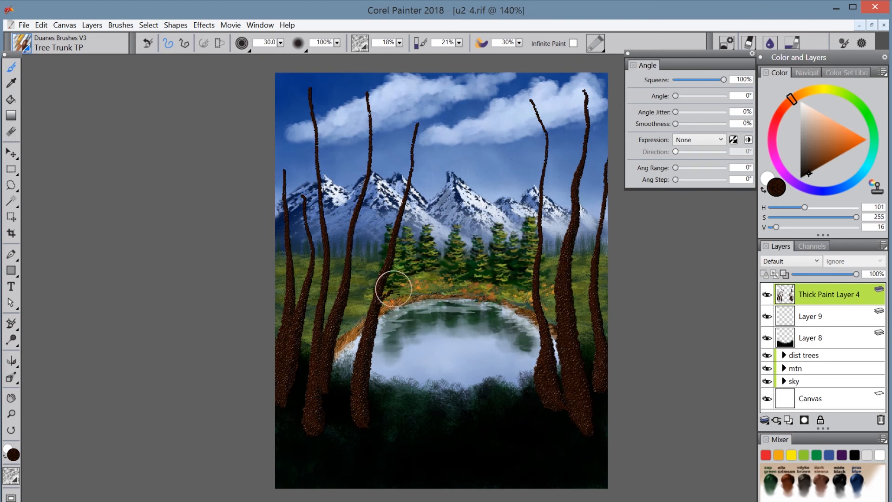
# - Paint thin dark brown branches along both sides of the trunk nearest the lake on the left side of the painting
pyautogui.moveTo(393, 289); pyautogui.dragTo(434, 282)
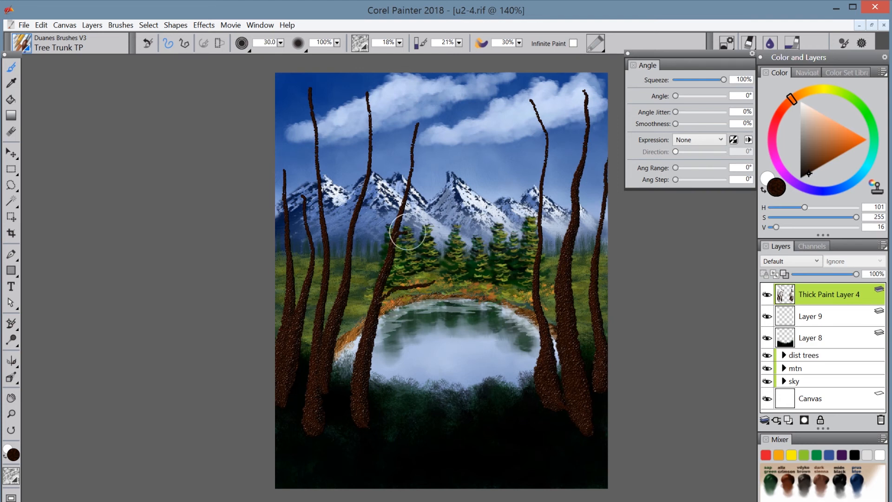
pyautogui.moveTo(400, 232); pyautogui.dragTo(430, 225)
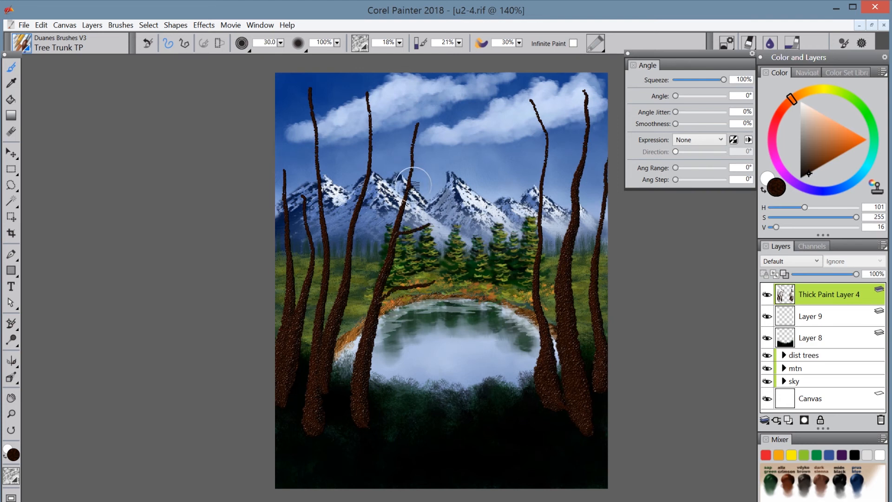
pyautogui.moveTo(410, 186); pyautogui.dragTo(437, 178)
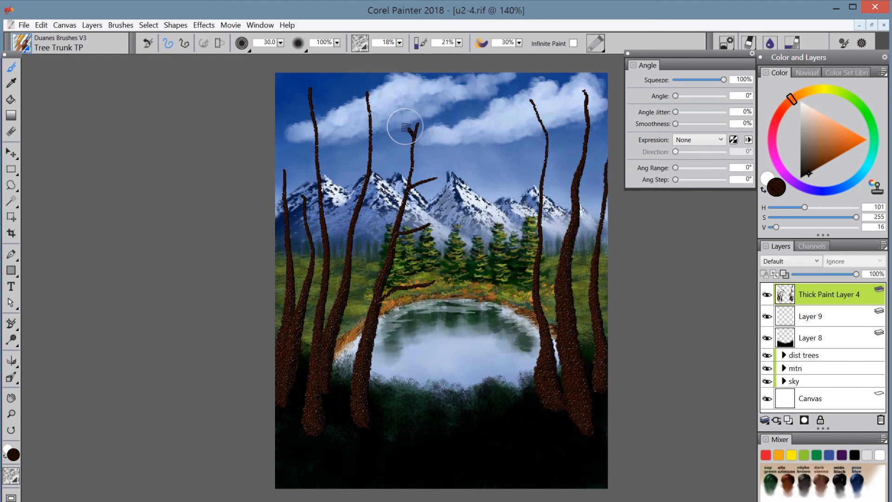
pyautogui.moveTo(407, 127); pyautogui.dragTo(392, 110)
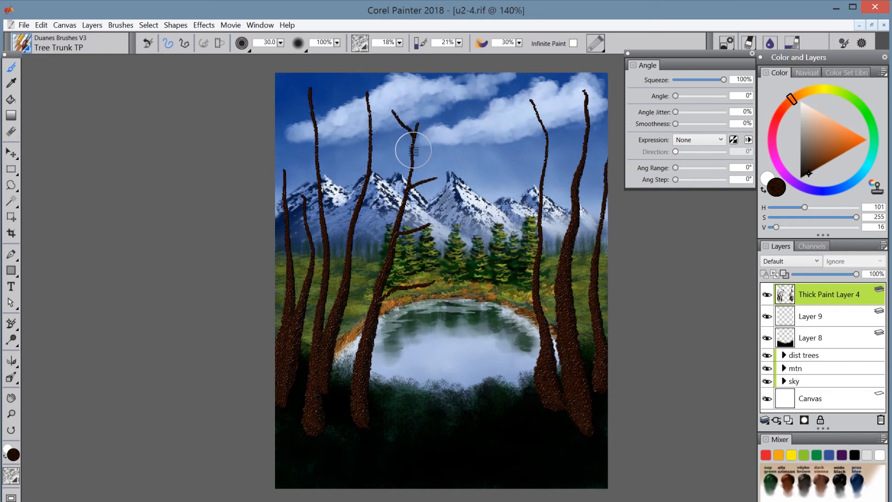
pyautogui.moveTo(413, 150); pyautogui.dragTo(432, 144)
pyautogui.moveTo(407, 175); pyautogui.dragTo(394, 157)
pyautogui.moveTo(399, 216); pyautogui.dragTo(388, 184)
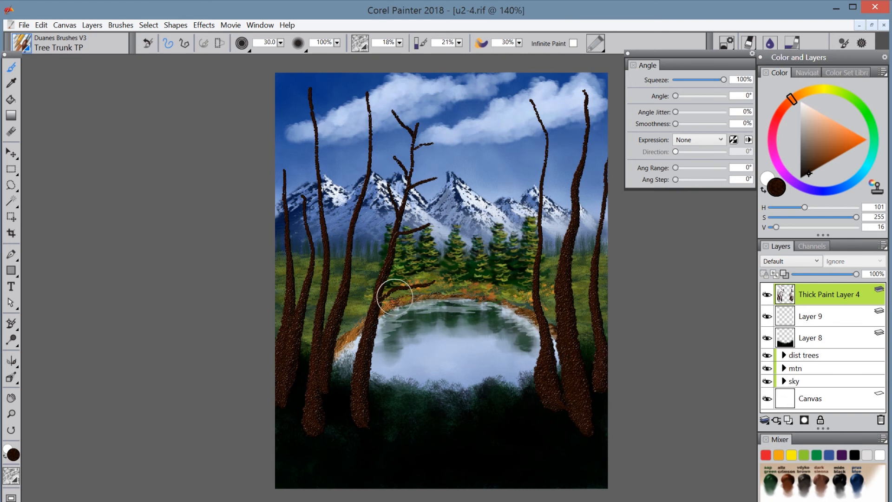
pyautogui.moveTo(382, 266); pyautogui.dragTo(367, 245)
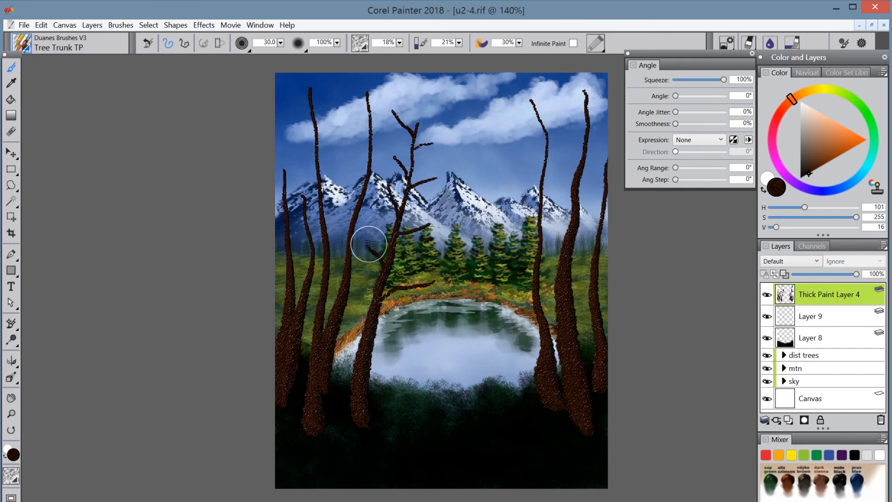
# - Paint forked and drooping dark brown branches on the three trunks on the right side, some hanging over the lake
pyautogui.moveTo(543, 130); pyautogui.dragTo(548, 69)
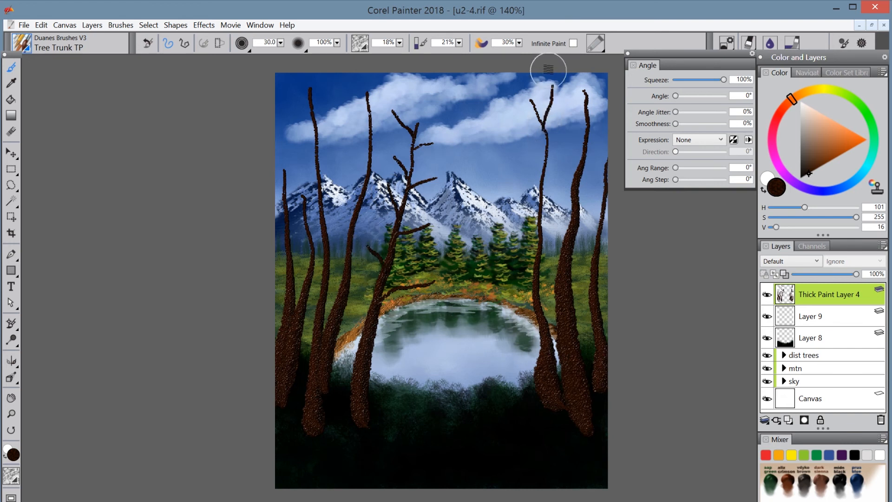
pyautogui.moveTo(547, 161); pyautogui.dragTo(563, 143)
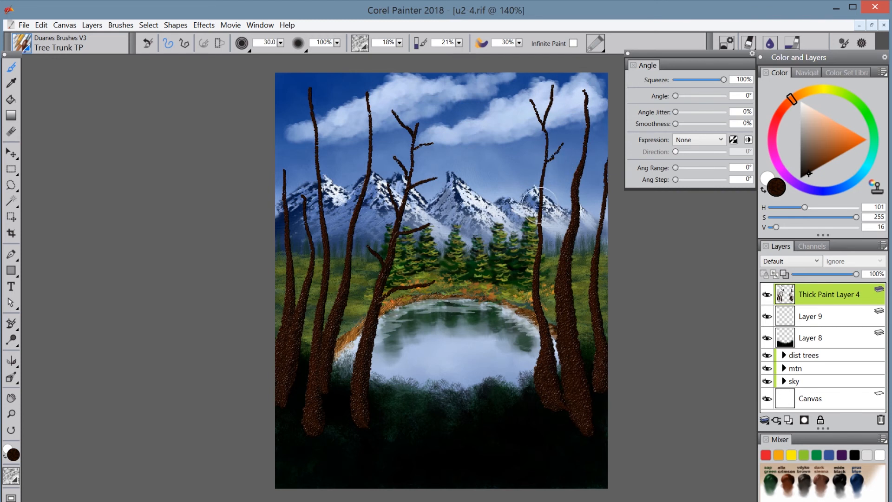
pyautogui.moveTo(538, 201); pyautogui.dragTo(511, 149)
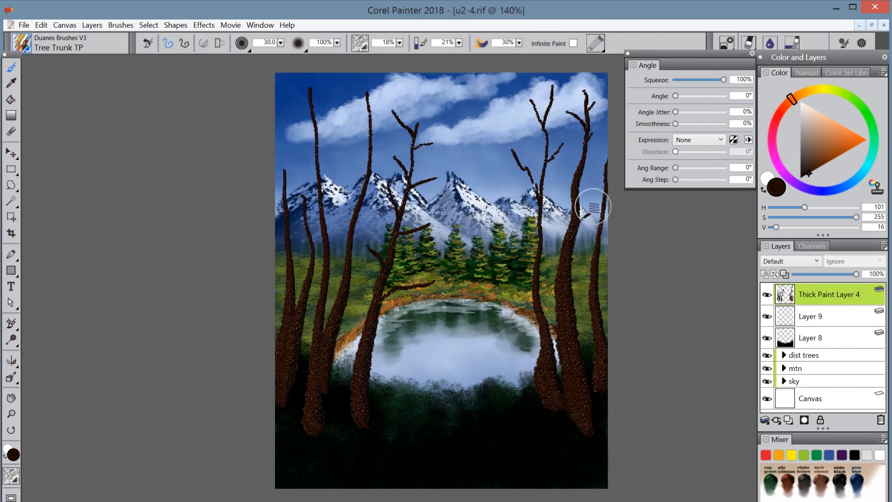
pyautogui.moveTo(593, 206); pyautogui.dragTo(589, 174)
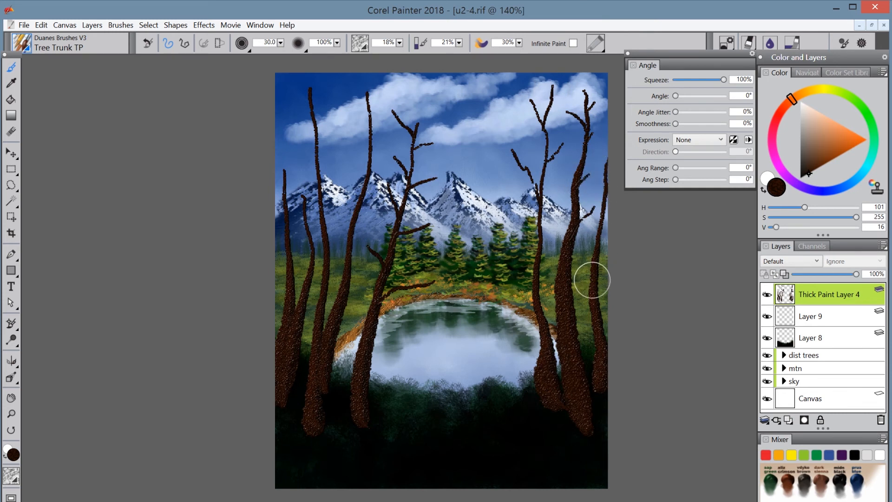
pyautogui.moveTo(595, 270); pyautogui.dragTo(616, 252)
pyautogui.moveTo(595, 290); pyautogui.dragTo(616, 290)
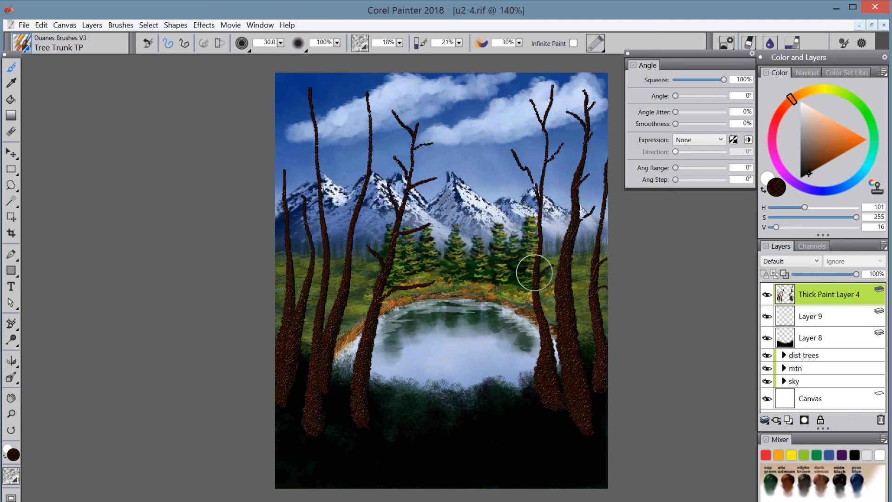
pyautogui.moveTo(538, 278)
pyautogui.mouseDown()
pyautogui.moveTo(497, 297)
pyautogui.moveTo(492, 327)
pyautogui.moveTo(529, 346)
pyautogui.mouseUp()
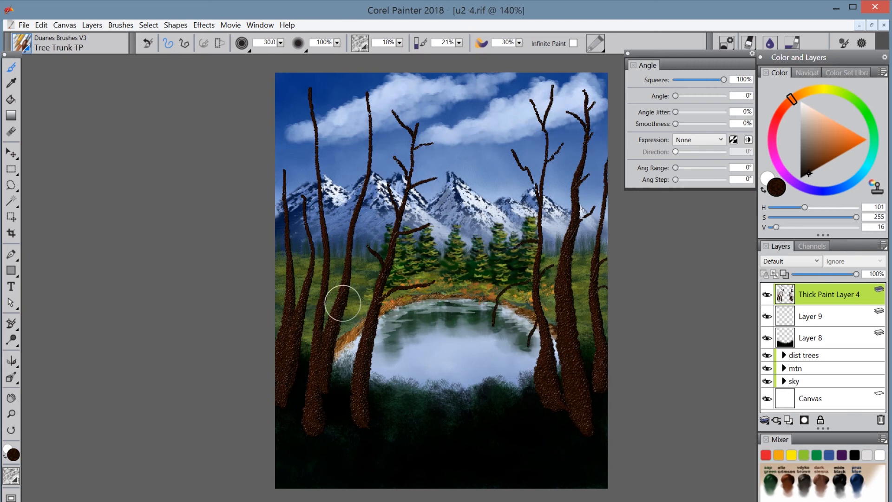
# - Paint dark brown branches and forked tips on the remaining four trunks on the left side
pyautogui.moveTo(344, 303)
pyautogui.mouseDown()
pyautogui.moveTo(350, 294)
pyautogui.moveTo(390, 307)
pyautogui.mouseUp()
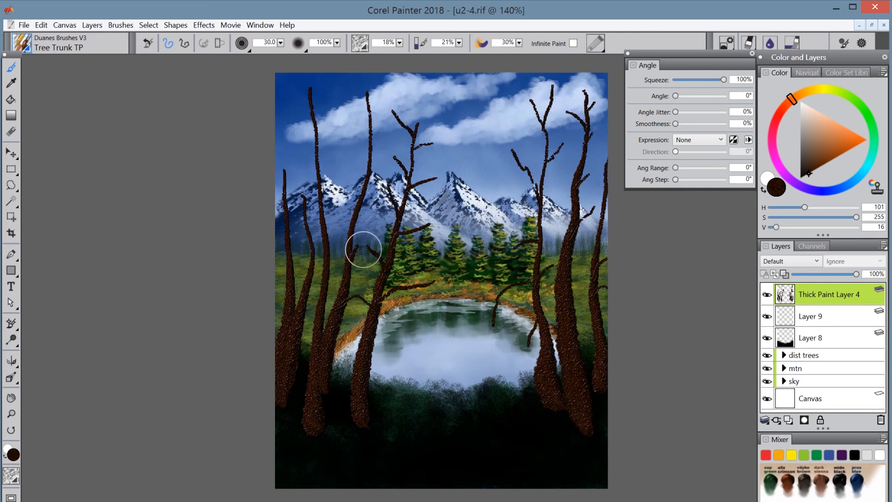
pyautogui.moveTo(356, 203); pyautogui.dragTo(339, 169)
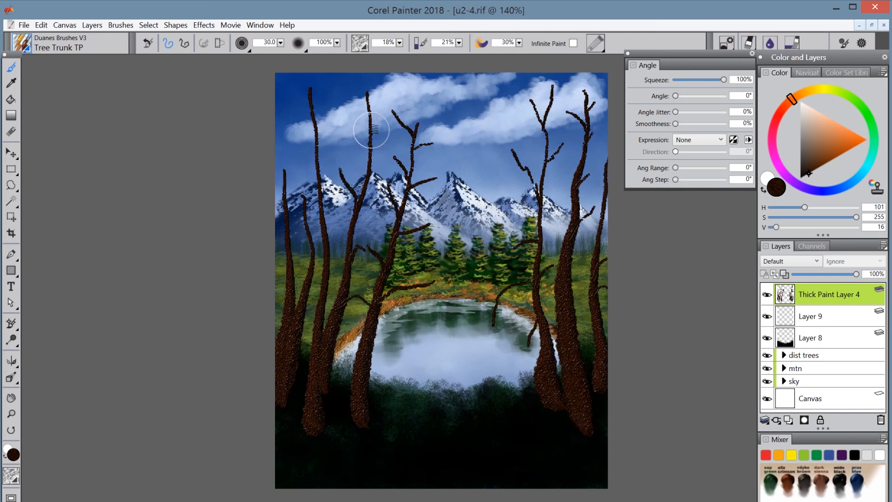
pyautogui.moveTo(371, 96); pyautogui.dragTo(384, 82)
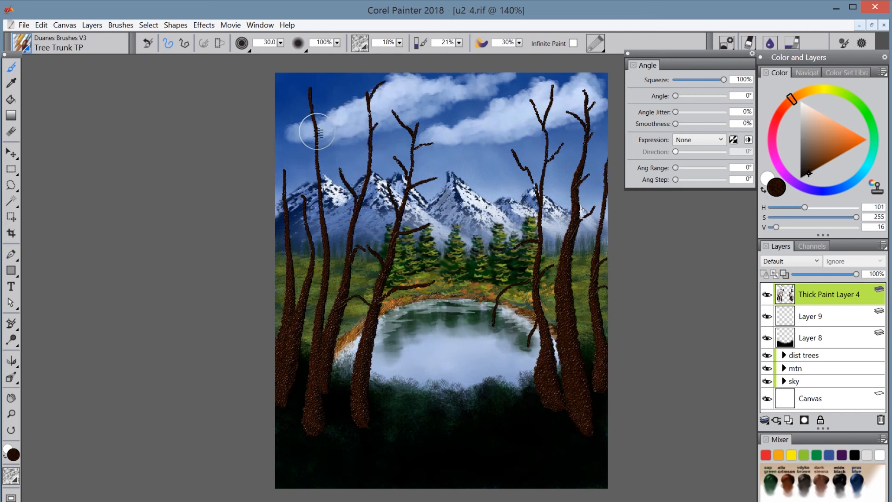
pyautogui.moveTo(320, 136)
pyautogui.mouseDown()
pyautogui.moveTo(332, 92)
pyautogui.moveTo(312, 110)
pyautogui.moveTo(289, 89)
pyautogui.mouseUp()
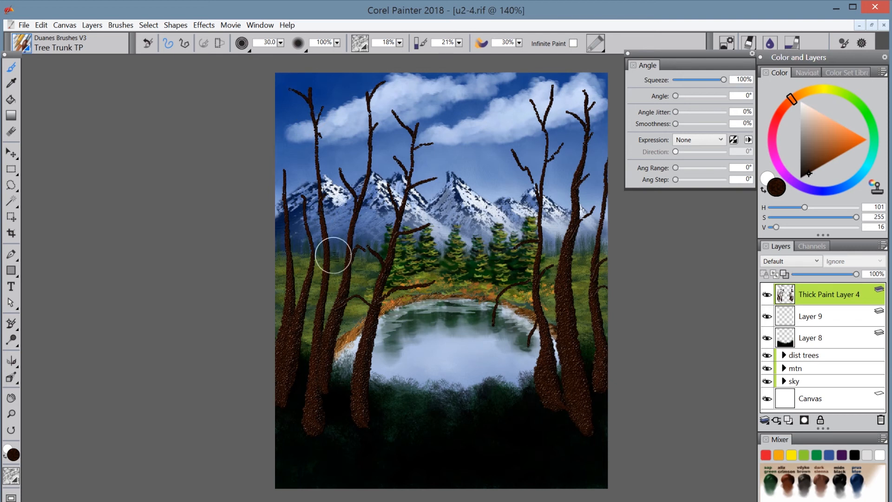
pyautogui.moveTo(327, 247); pyautogui.dragTo(336, 225)
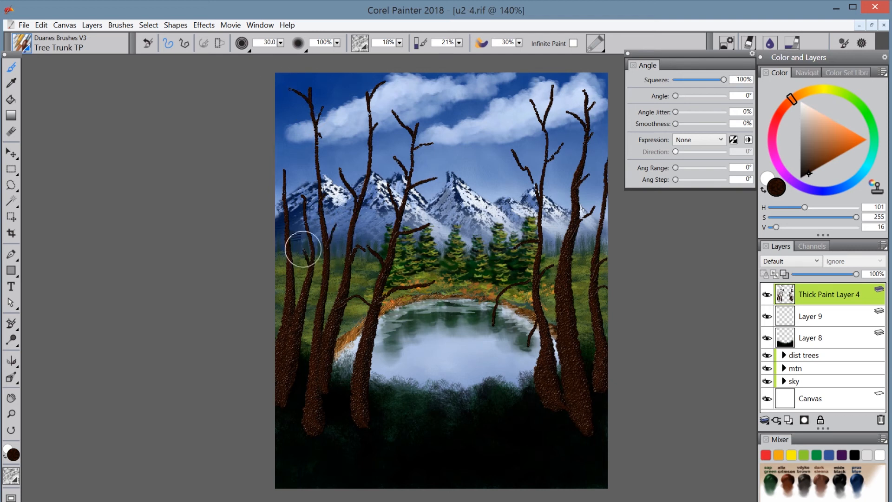
pyautogui.moveTo(288, 246); pyautogui.dragTo(294, 232)
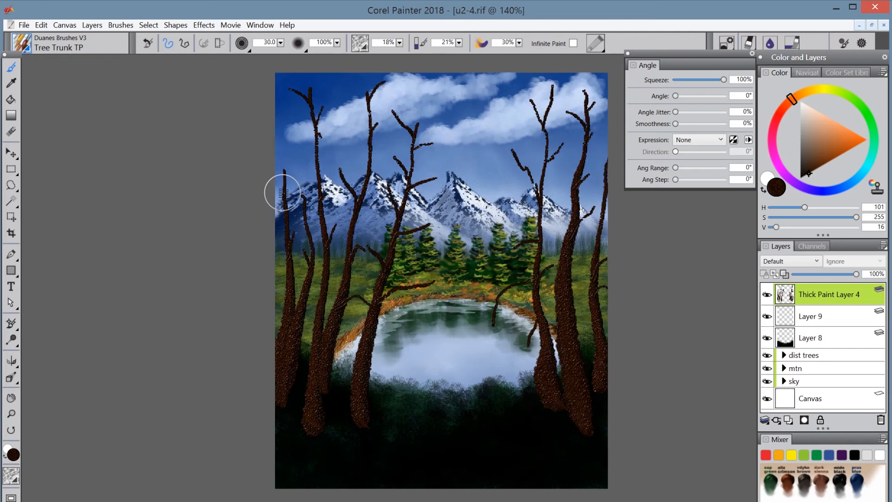
pyautogui.moveTo(285, 188); pyautogui.dragTo(294, 177)
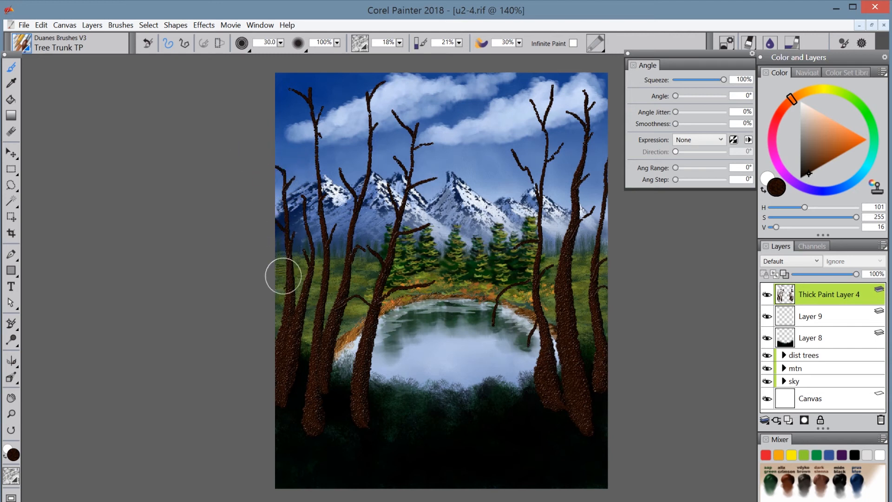
# - Set up the Mtn TP Detail Palette Knife at size 13.0 with brown H 101, S 145, V 59, and add a new layer above the trunks
pyautogui.click(20, 41)
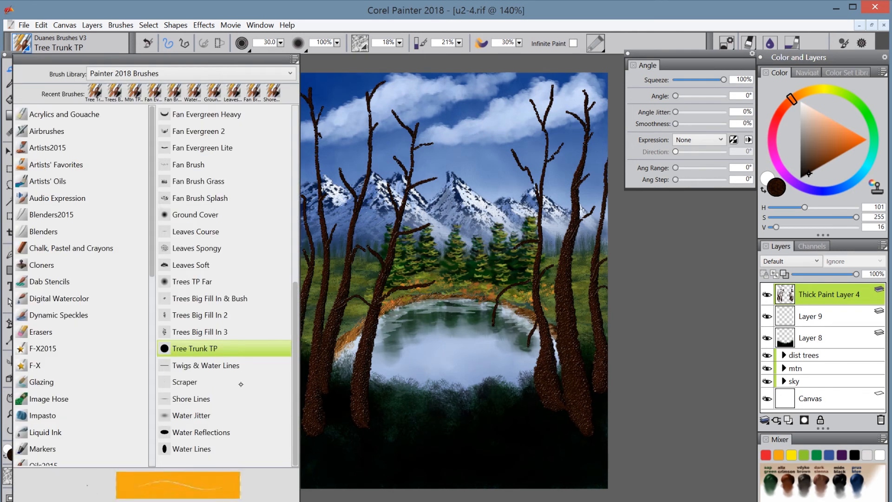
pyautogui.click(339, 58)
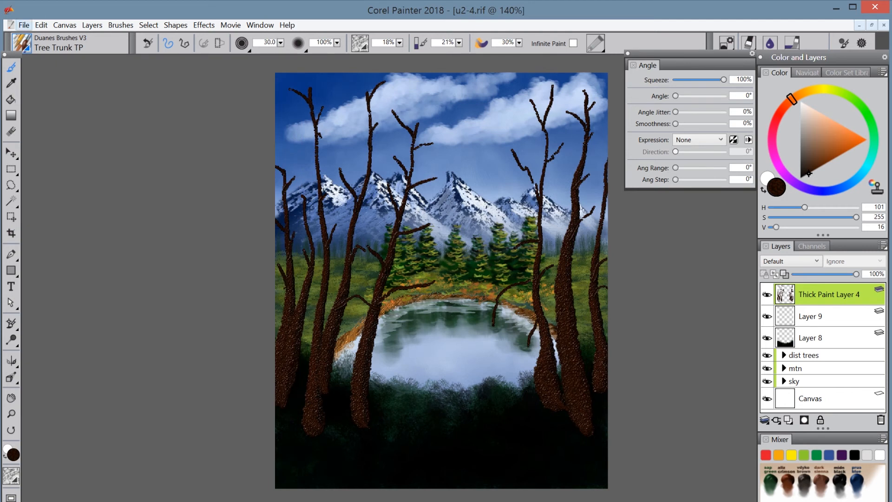
pyautogui.click(22, 43)
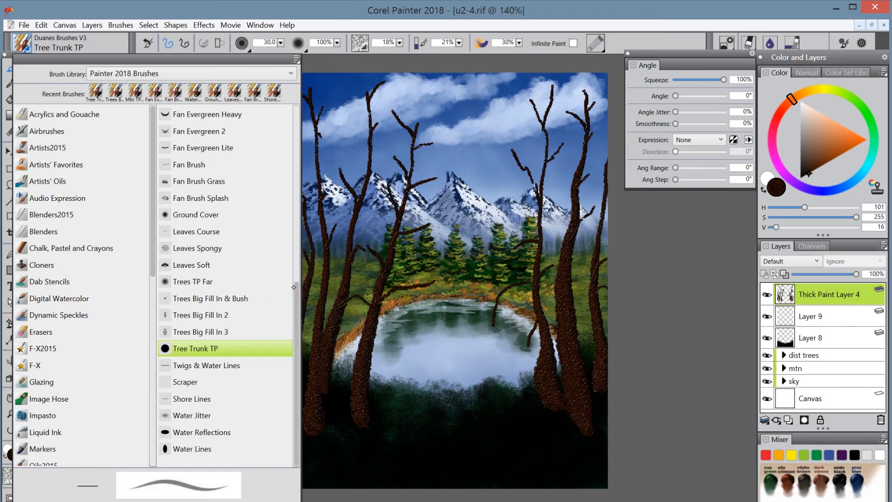
pyautogui.moveTo(295, 291); pyautogui.dragTo(293, 117)
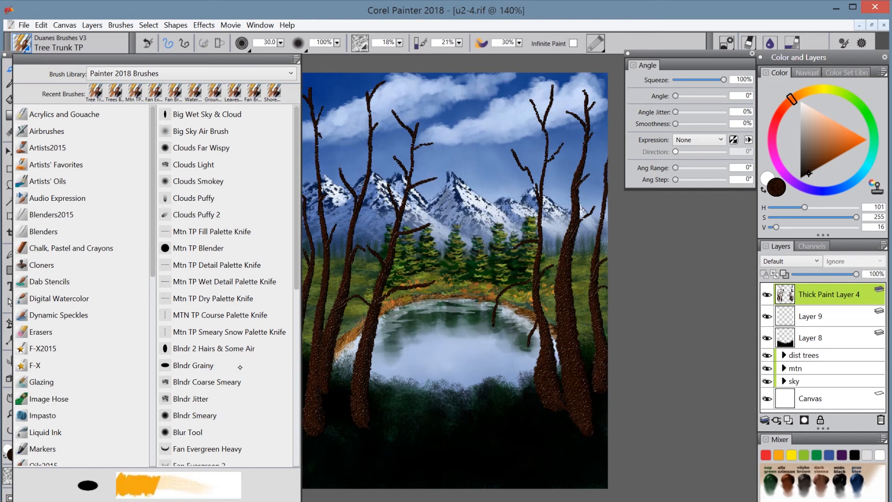
pyautogui.click(237, 264)
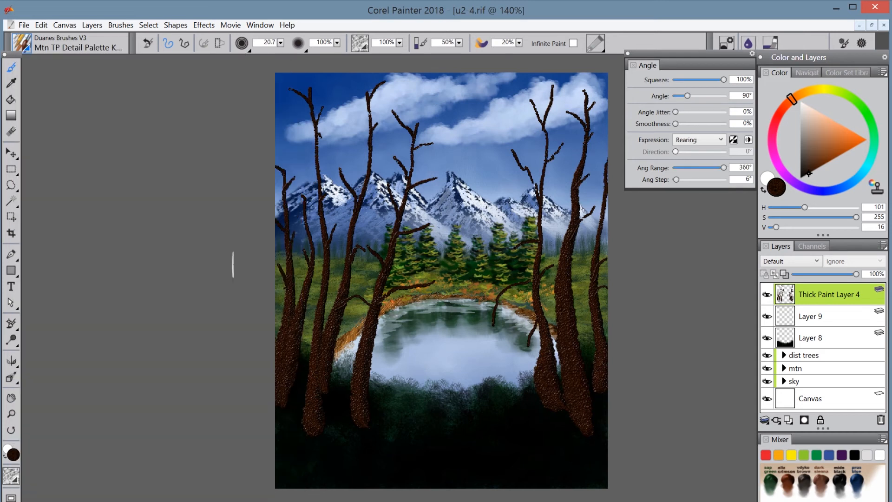
pyautogui.click(812, 164)
pyautogui.moveTo(813, 164); pyautogui.dragTo(818, 160)
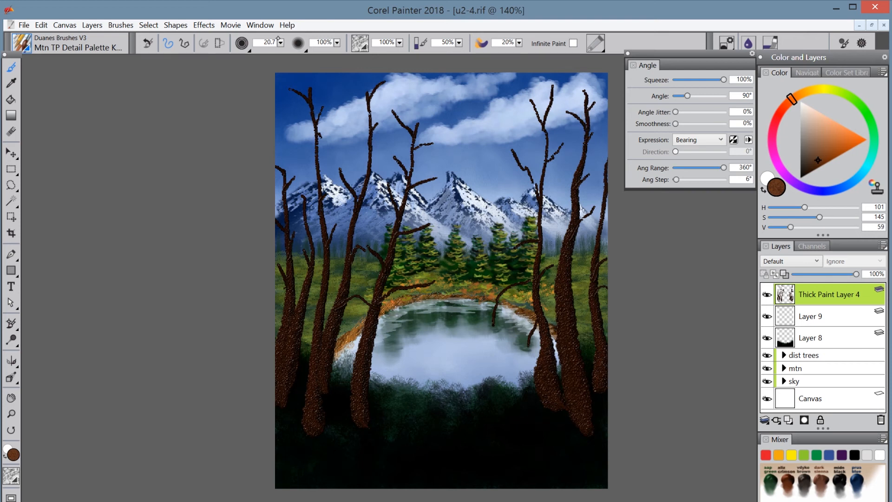
pyautogui.moveTo(281, 42); pyautogui.dragTo(270, 58)
pyautogui.click(789, 419)
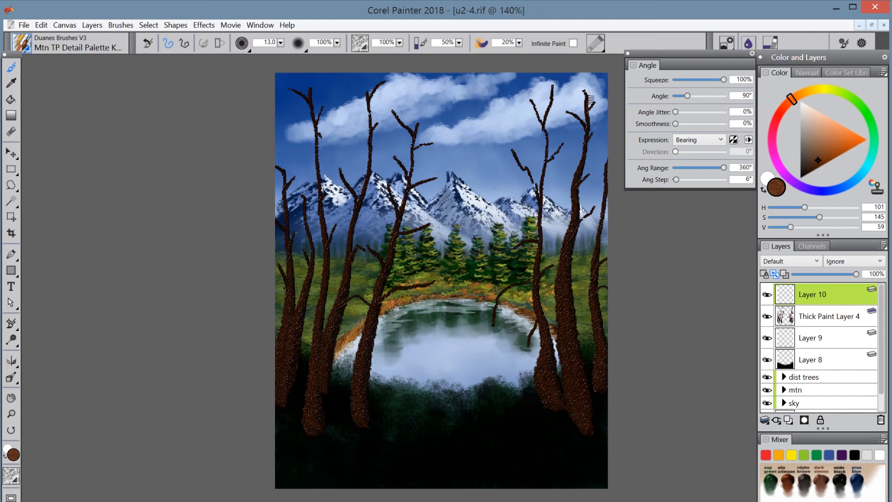
# - Paint broken vertical strokes of medium brown bark texture down all the foreground trunks, from the right side across to the left
pyautogui.click(589, 102)
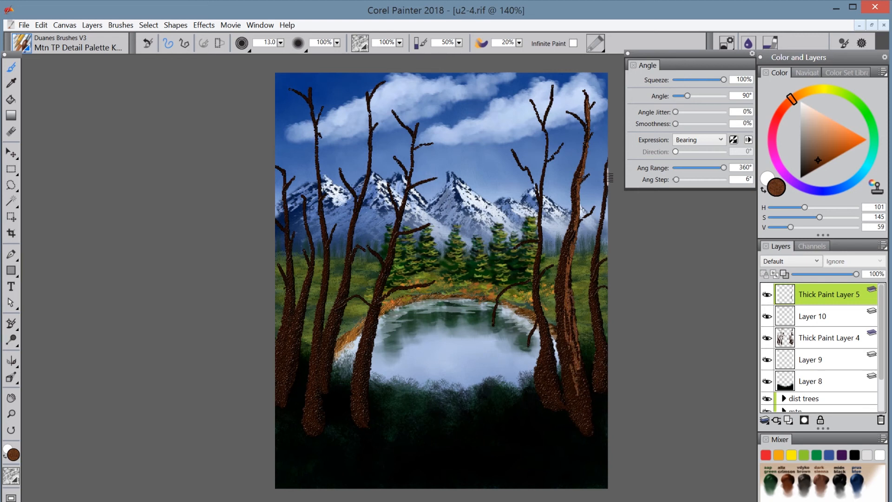
pyautogui.moveTo(599, 241); pyautogui.dragTo(606, 391)
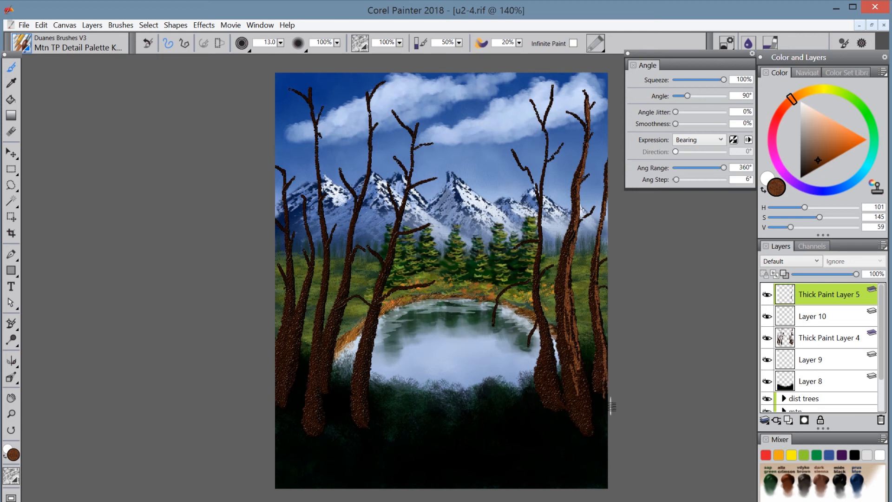
pyautogui.moveTo(545, 183)
pyautogui.mouseDown()
pyautogui.moveTo(540, 306)
pyautogui.moveTo(563, 394)
pyautogui.moveTo(550, 376)
pyautogui.moveTo(551, 396)
pyautogui.moveTo(549, 368)
pyautogui.moveTo(567, 411)
pyautogui.moveTo(547, 387)
pyautogui.moveTo(553, 365)
pyautogui.moveTo(556, 412)
pyautogui.moveTo(580, 378)
pyautogui.moveTo(574, 398)
pyautogui.mouseUp()
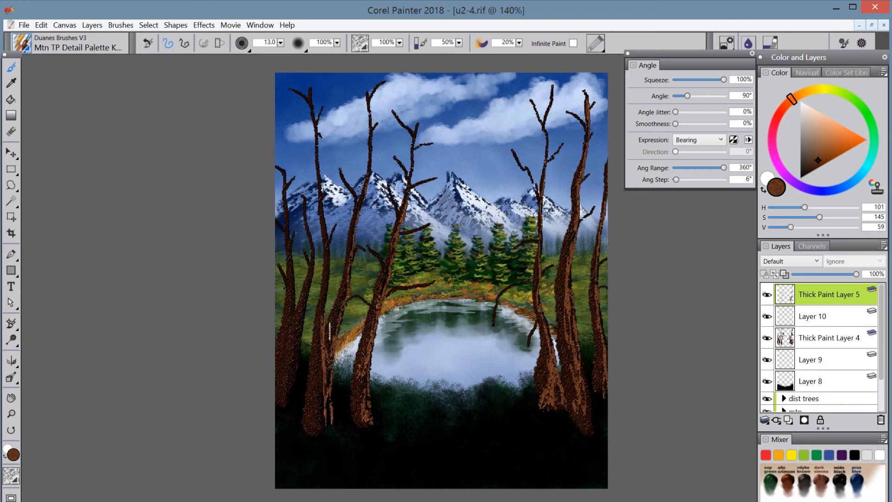
pyautogui.moveTo(317, 371)
pyautogui.mouseDown()
pyautogui.moveTo(318, 394)
pyautogui.moveTo(323, 363)
pyautogui.moveTo(317, 418)
pyautogui.moveTo(330, 416)
pyautogui.mouseUp()
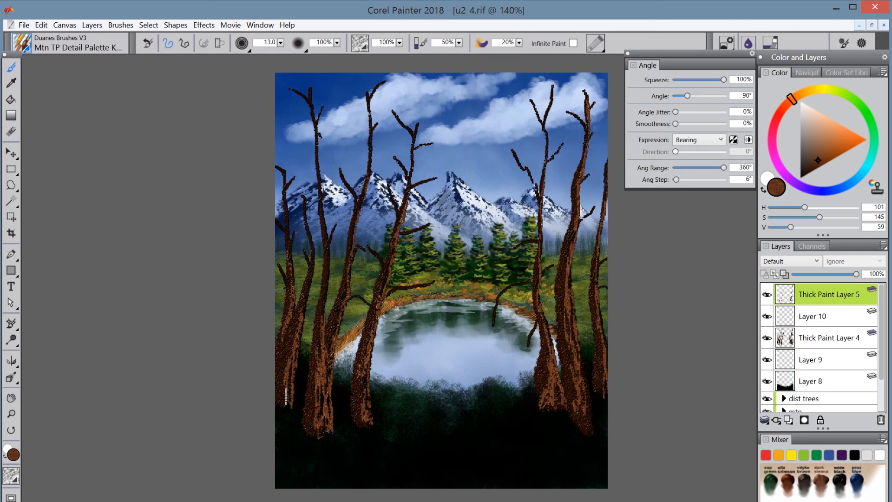
pyautogui.moveTo(286, 396); pyautogui.dragTo(305, 409)
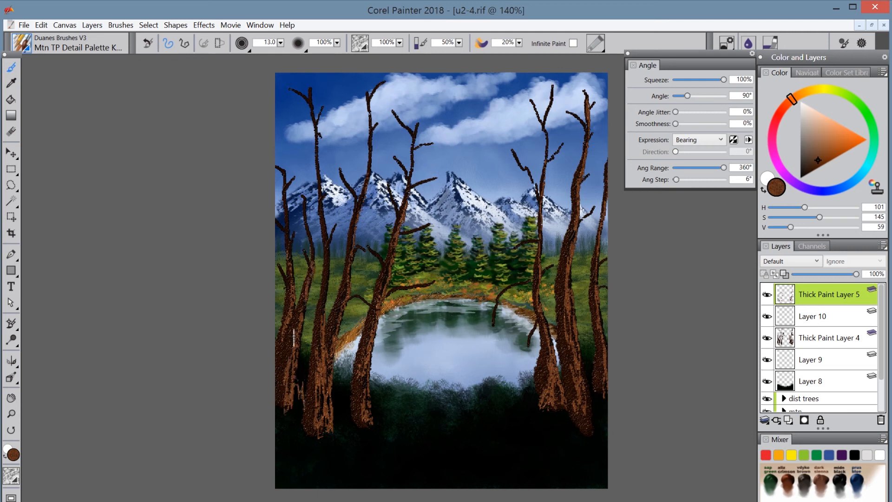
# - Paint broken vertical highlights in lighter brown H 101, S 100, V 110 along the right side of all the foreground trunks
pyautogui.click(823, 144)
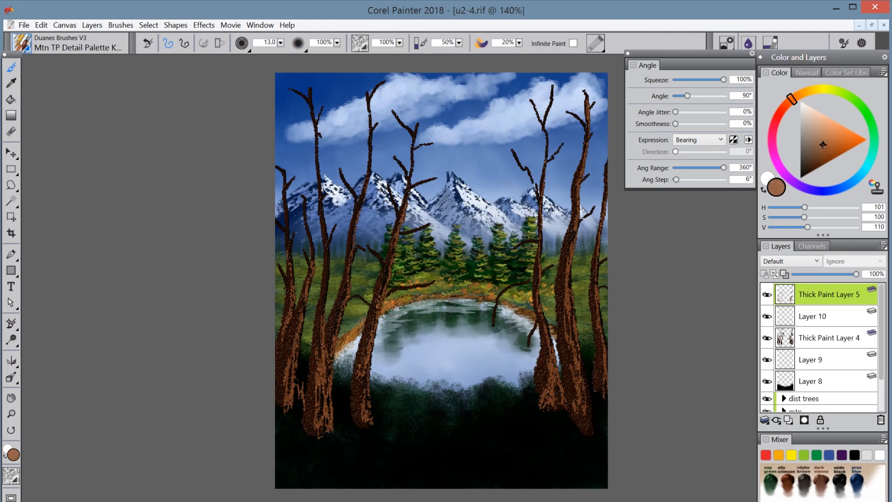
pyautogui.moveTo(587, 106)
pyautogui.mouseDown()
pyautogui.moveTo(564, 293)
pyautogui.moveTo(578, 395)
pyautogui.moveTo(572, 383)
pyautogui.moveTo(588, 422)
pyautogui.mouseUp()
pyautogui.moveTo(598, 322); pyautogui.dragTo(601, 372)
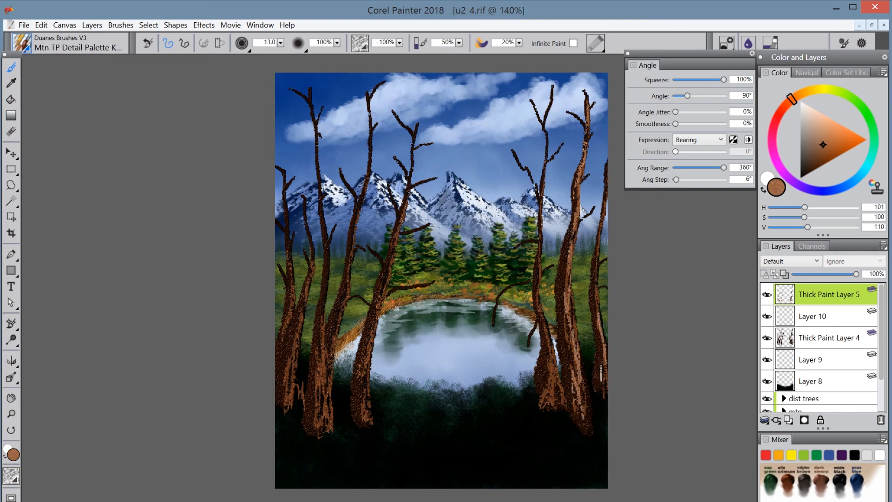
pyautogui.moveTo(598, 261); pyautogui.dragTo(593, 296)
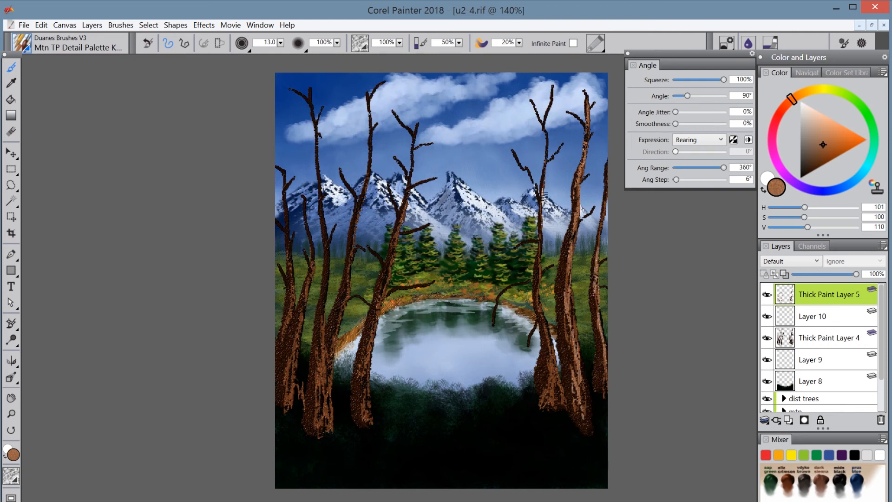
pyautogui.moveTo(540, 246)
pyautogui.mouseDown()
pyautogui.moveTo(537, 280)
pyautogui.moveTo(538, 272)
pyautogui.moveTo(551, 339)
pyautogui.moveTo(544, 379)
pyautogui.moveTo(553, 359)
pyautogui.moveTo(557, 408)
pyautogui.mouseUp()
pyautogui.moveTo(374, 367)
pyautogui.mouseDown()
pyautogui.moveTo(364, 414)
pyautogui.moveTo(380, 427)
pyautogui.mouseUp()
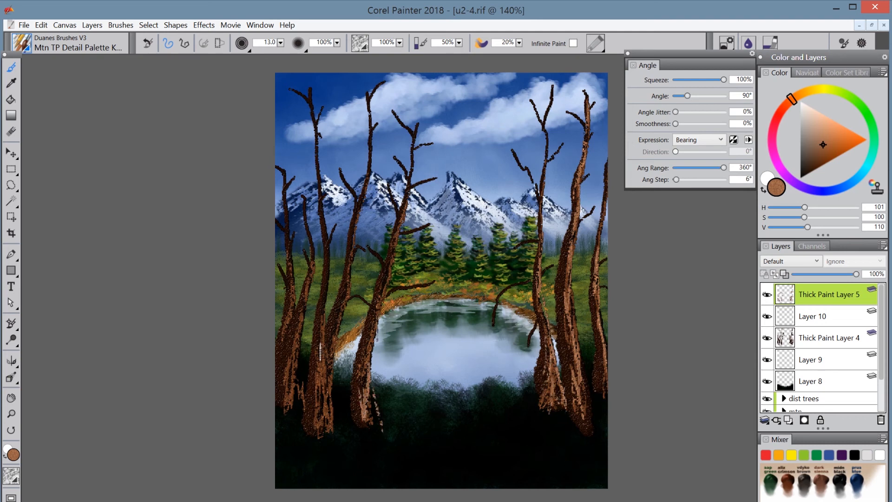
pyautogui.moveTo(323, 372)
pyautogui.mouseDown()
pyautogui.moveTo(316, 430)
pyautogui.moveTo(323, 377)
pyautogui.moveTo(325, 425)
pyautogui.moveTo(333, 423)
pyautogui.moveTo(327, 339)
pyautogui.moveTo(329, 368)
pyautogui.moveTo(340, 313)
pyautogui.mouseUp()
pyautogui.moveTo(335, 353)
pyautogui.mouseDown()
pyautogui.moveTo(350, 292)
pyautogui.moveTo(350, 249)
pyautogui.mouseUp()
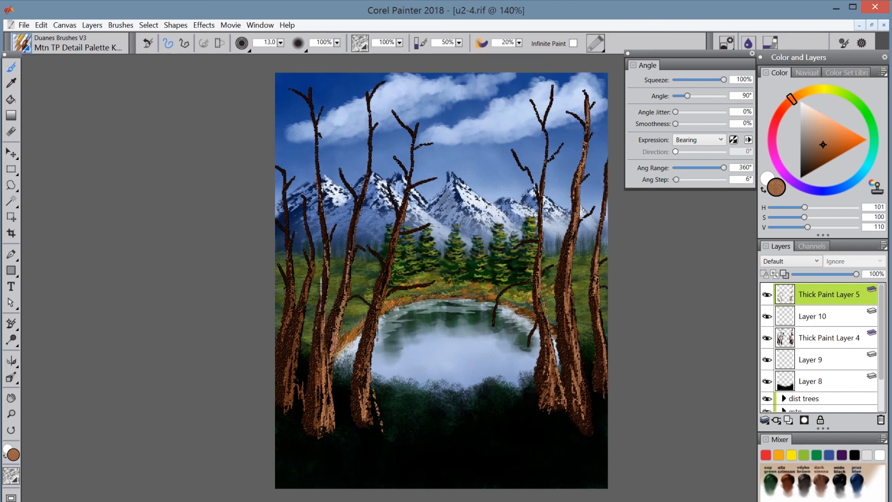
pyautogui.moveTo(310, 260); pyautogui.dragTo(289, 401)
pyautogui.moveTo(295, 366); pyautogui.dragTo(300, 405)
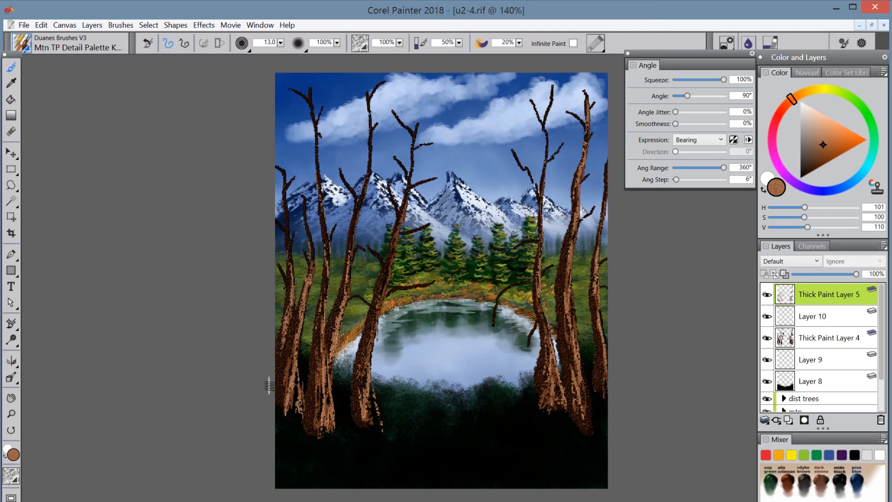
# - Mix a muted blue-grey of H 232, S 55, V 64 and paint reflected light down the left edge of the thick trunk right of the lake
pyautogui.click(850, 182)
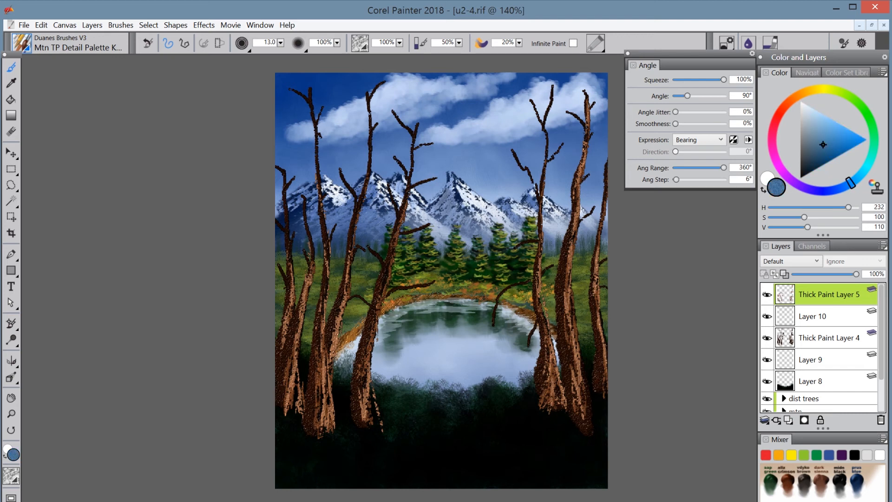
pyautogui.click(822, 157)
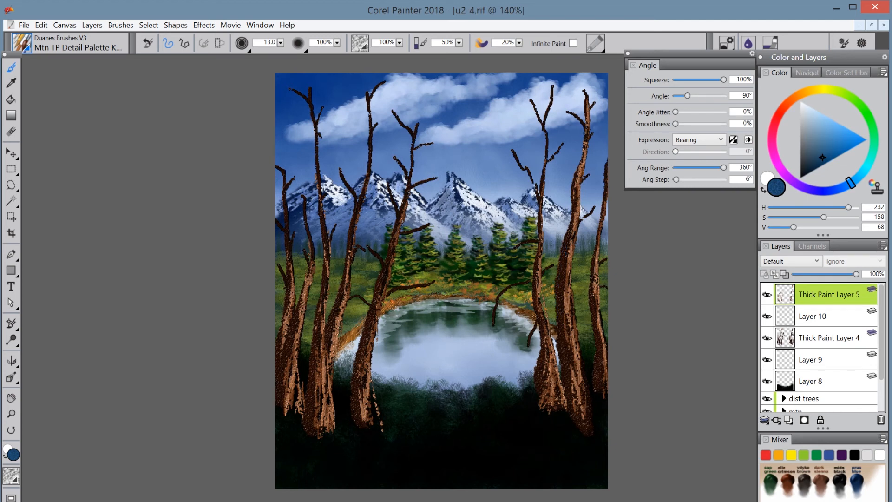
pyautogui.click(808, 160)
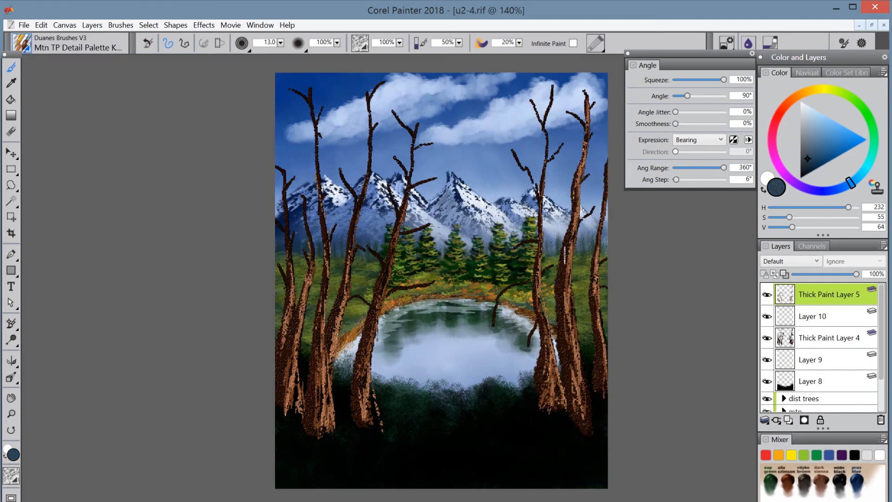
pyautogui.moveTo(562, 242); pyautogui.dragTo(565, 386)
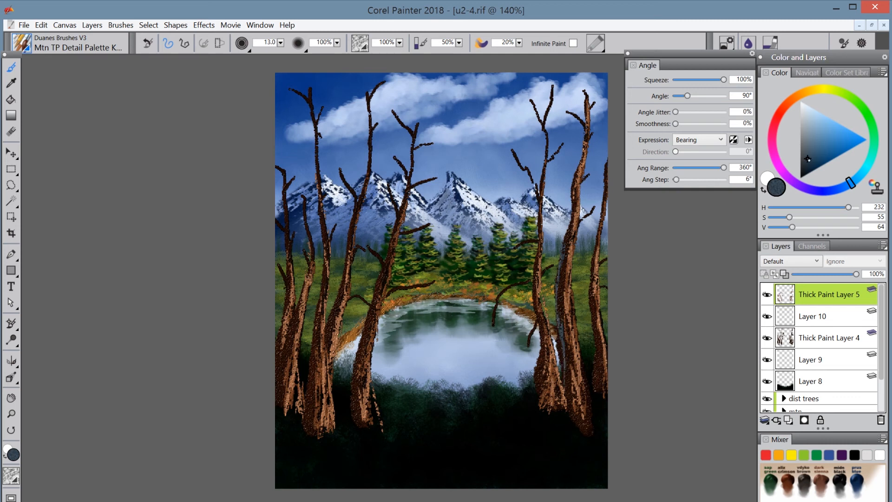
# - Paint dark grey shadow strokes, S 0, V 45, along the left edges and bases of the remaining foreground trunks
pyautogui.click(800, 165)
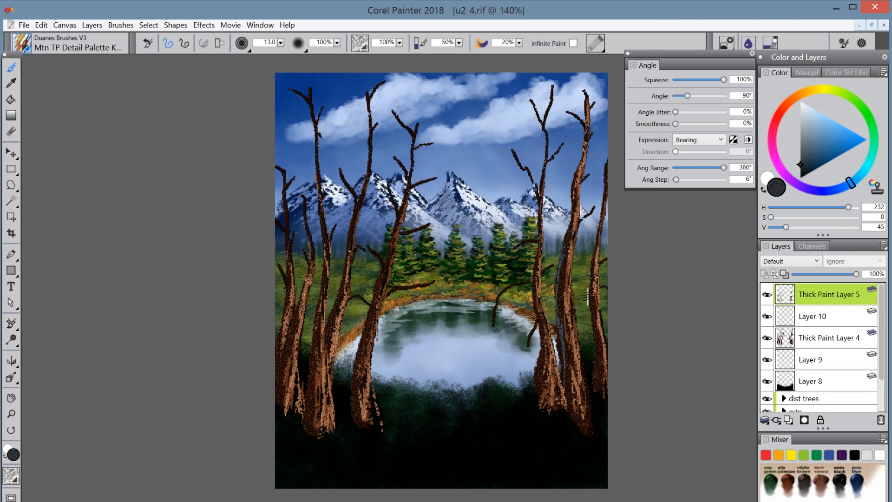
pyautogui.moveTo(594, 346); pyautogui.dragTo(595, 361)
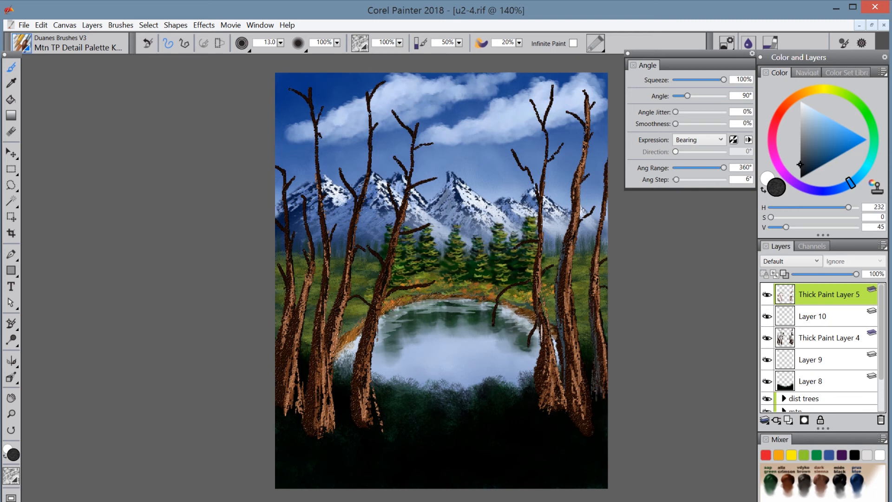
pyautogui.moveTo(537, 373); pyautogui.dragTo(513, 419)
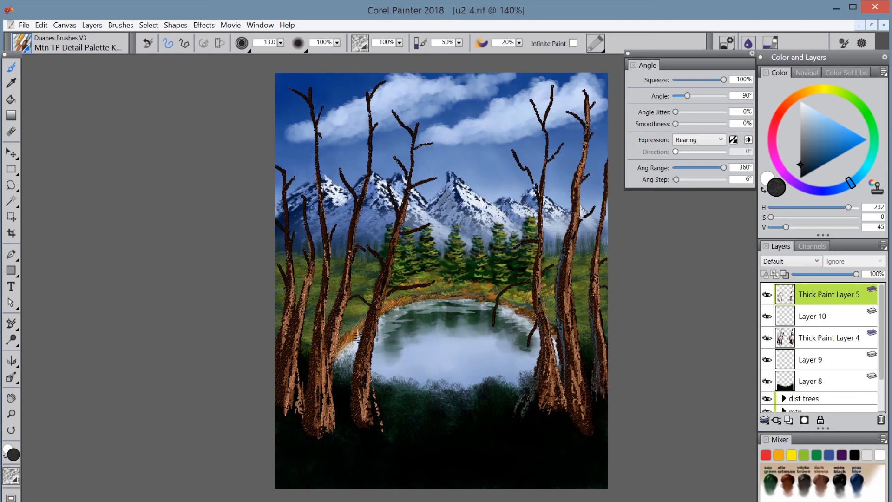
pyautogui.moveTo(360, 340)
pyautogui.mouseDown()
pyautogui.moveTo(347, 431)
pyautogui.moveTo(356, 424)
pyautogui.mouseUp()
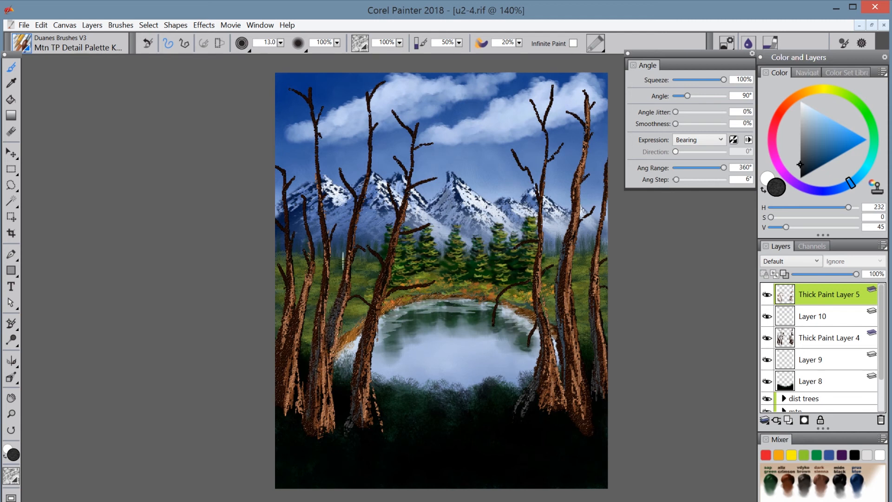
pyautogui.moveTo(331, 289); pyautogui.dragTo(331, 333)
pyautogui.moveTo(304, 286); pyautogui.dragTo(273, 390)
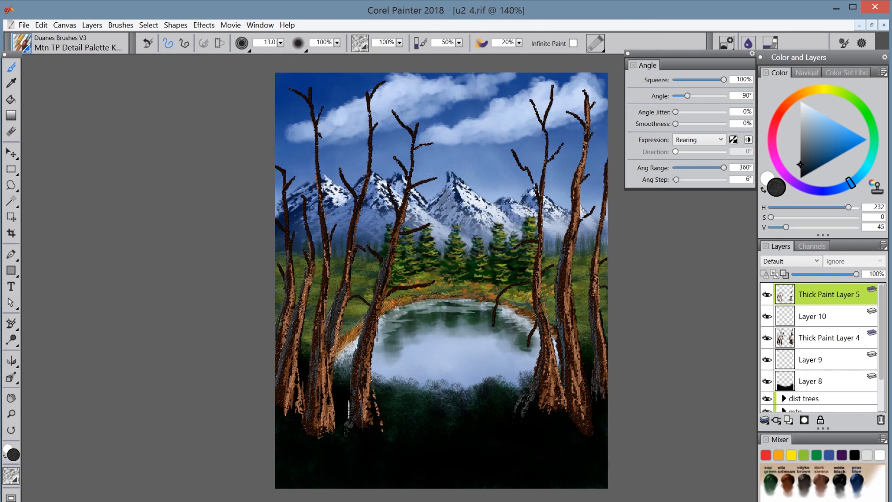
# - Delete the two empty layers, Layer 10 and Layer 9
pyautogui.click(825, 316)
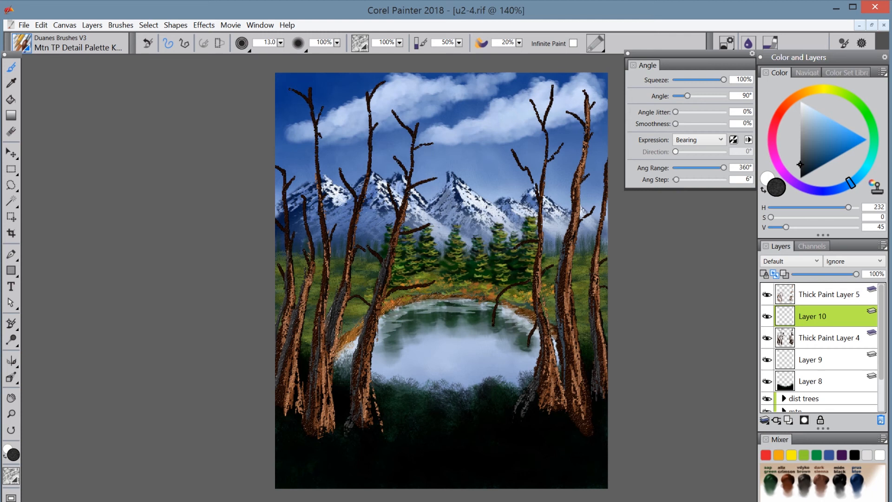
pyautogui.click(881, 419)
pyautogui.click(822, 339)
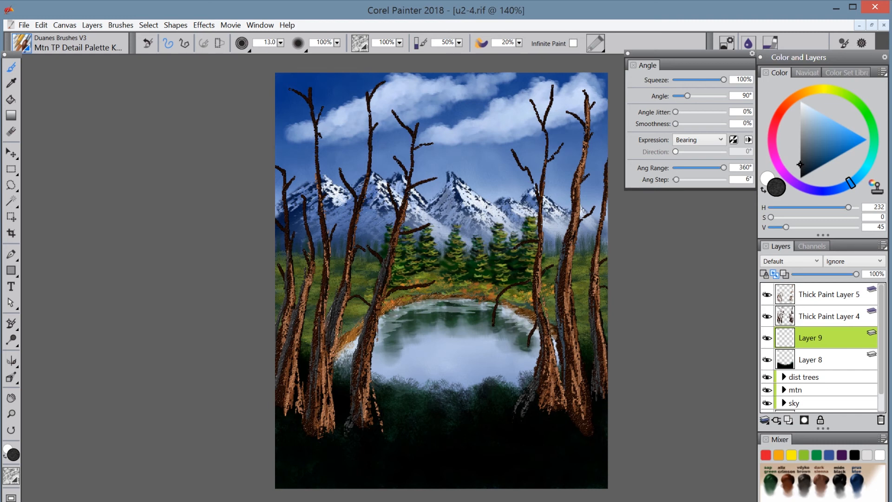
pyautogui.click(881, 419)
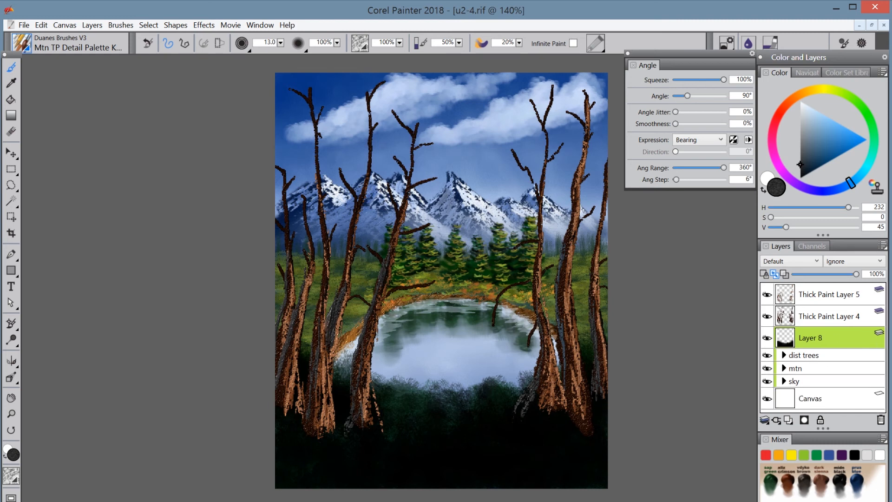
# - Add a new layer above Thick Paint Layer 5 and set up the Fan Evergreen Lite brush with very dark green H 177, S 255, V 14
pyautogui.click(824, 295)
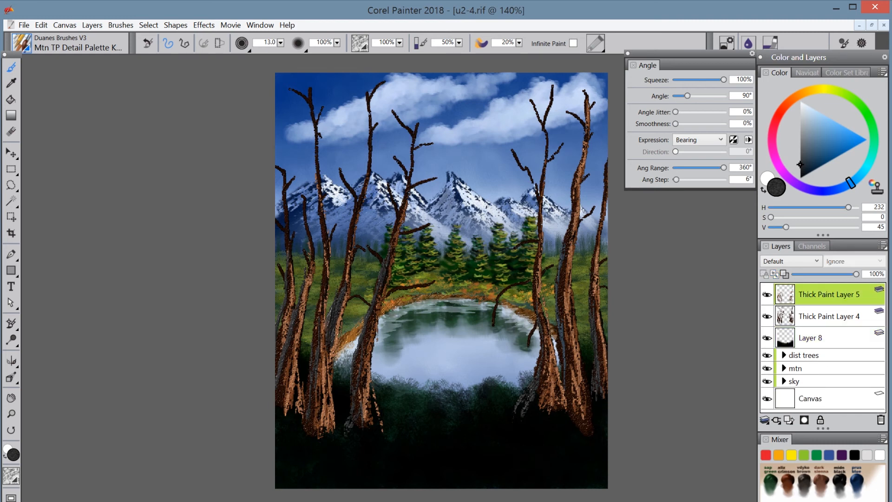
pyautogui.hotkey('ctrl', 'shift', 'n')
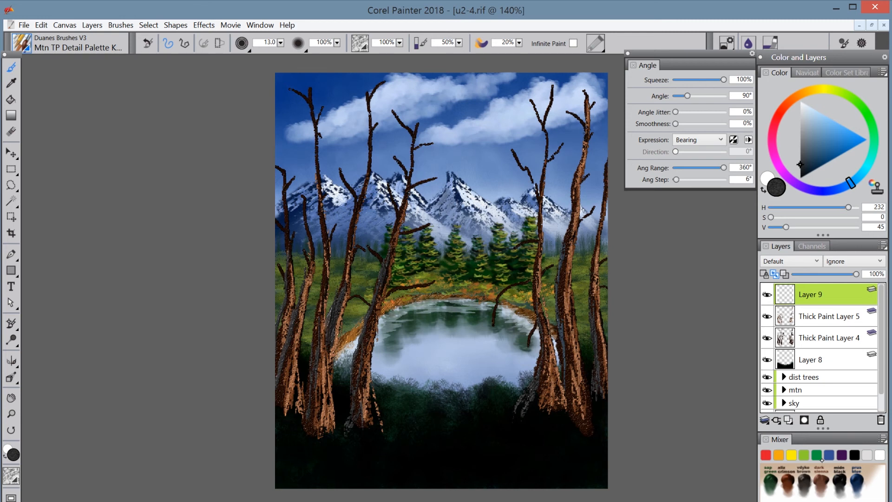
pyautogui.click(21, 43)
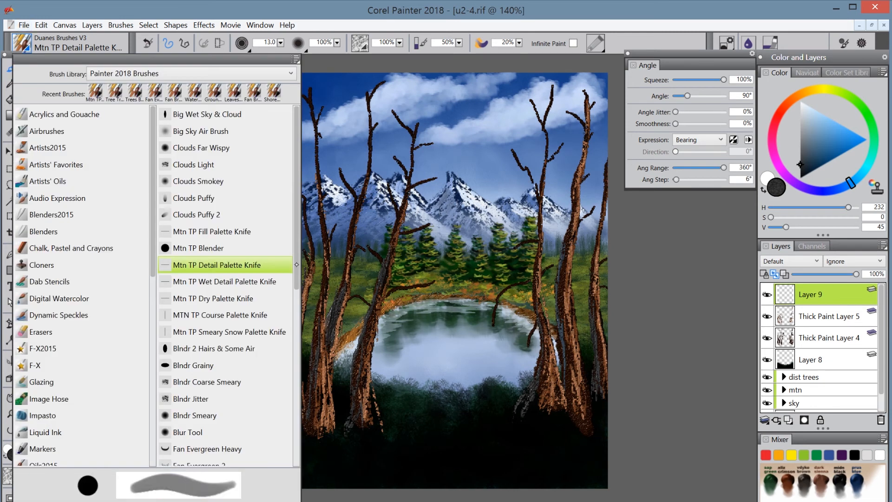
pyautogui.scroll(-4, 293, 263)
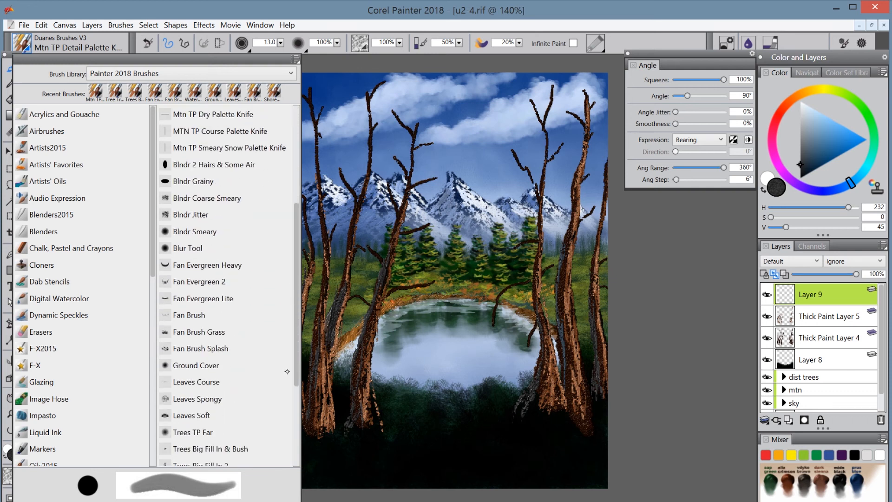
pyautogui.click(200, 301)
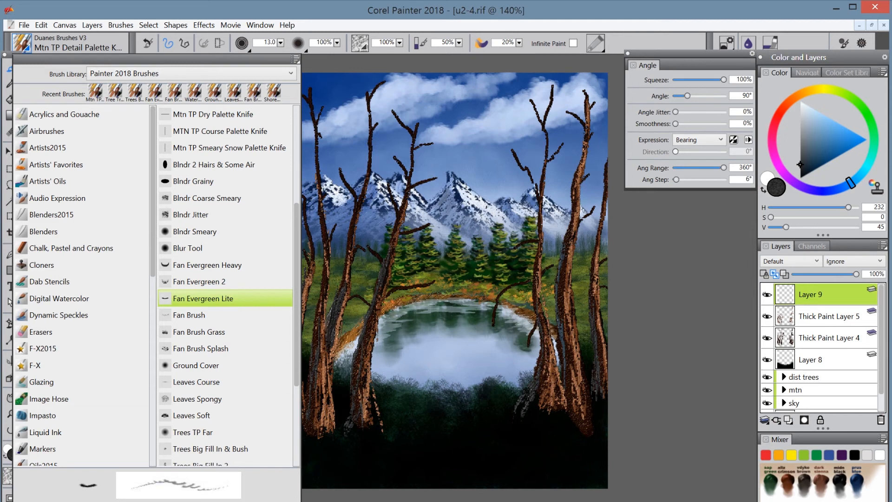
pyautogui.click(203, 298)
pyautogui.click(771, 478)
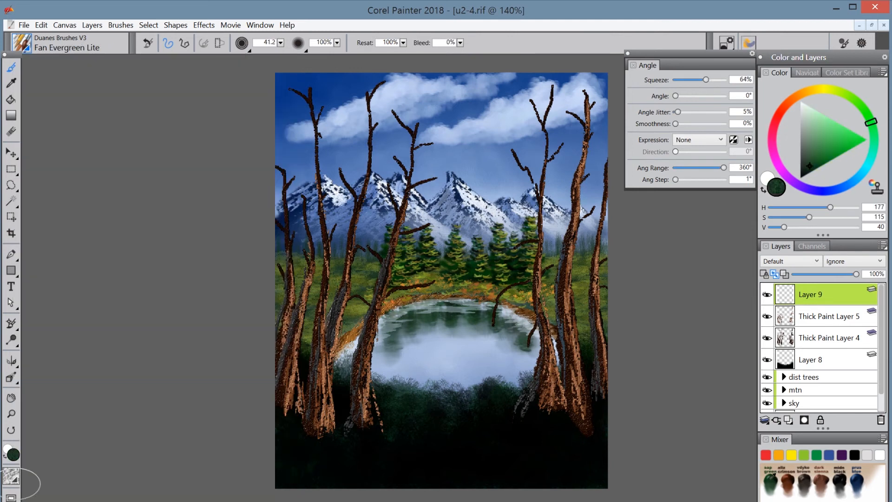
pyautogui.click(814, 171)
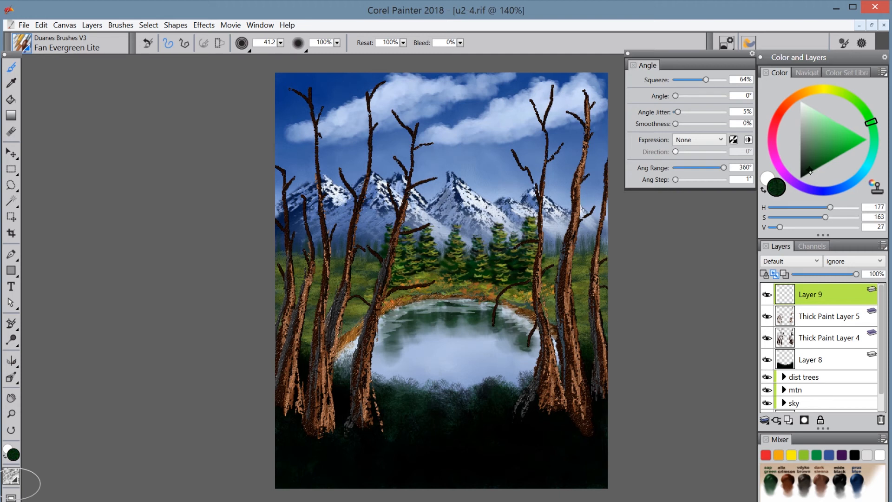
pyautogui.click(809, 175)
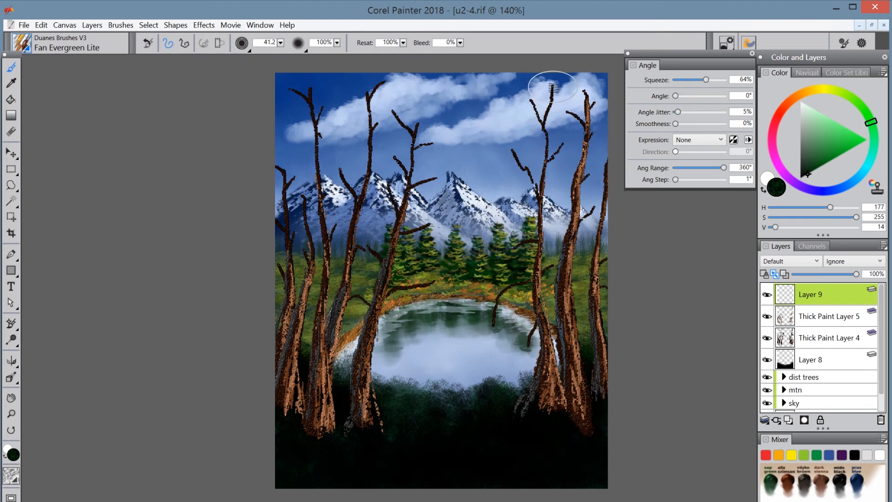
# - Paint dark green evergreen foliage down the two tall trunks right of the lake, widening and merging toward their lower parts
pyautogui.moveTo(552, 89)
pyautogui.mouseDown()
pyautogui.moveTo(542, 122)
pyautogui.moveTo(544, 153)
pyautogui.mouseUp()
pyautogui.moveTo(534, 108)
pyautogui.mouseDown()
pyautogui.moveTo(560, 154)
pyautogui.moveTo(547, 143)
pyautogui.moveTo(545, 180)
pyautogui.moveTo(555, 166)
pyautogui.moveTo(556, 156)
pyautogui.moveTo(546, 160)
pyautogui.moveTo(551, 153)
pyautogui.moveTo(515, 159)
pyautogui.mouseUp()
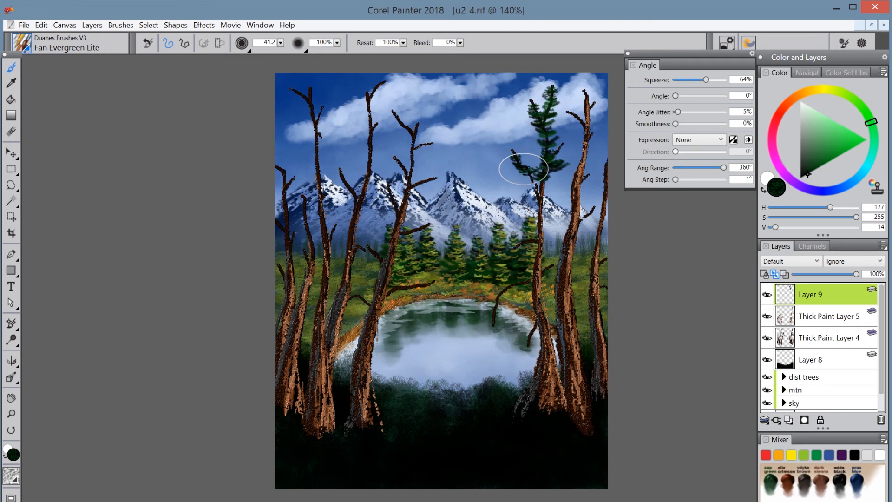
pyautogui.moveTo(531, 179)
pyautogui.mouseDown()
pyautogui.moveTo(553, 179)
pyautogui.moveTo(540, 187)
pyautogui.moveTo(546, 196)
pyautogui.moveTo(526, 194)
pyautogui.moveTo(541, 209)
pyautogui.moveTo(549, 201)
pyautogui.moveTo(538, 221)
pyautogui.moveTo(553, 217)
pyautogui.moveTo(528, 225)
pyautogui.moveTo(538, 215)
pyautogui.moveTo(542, 253)
pyautogui.moveTo(550, 247)
pyautogui.moveTo(530, 264)
pyautogui.moveTo(539, 267)
pyautogui.moveTo(531, 277)
pyautogui.moveTo(558, 279)
pyautogui.moveTo(543, 267)
pyautogui.moveTo(532, 286)
pyautogui.moveTo(551, 278)
pyautogui.moveTo(537, 290)
pyautogui.moveTo(547, 298)
pyautogui.moveTo(530, 294)
pyautogui.moveTo(542, 283)
pyautogui.moveTo(530, 283)
pyautogui.moveTo(524, 302)
pyautogui.moveTo(546, 310)
pyautogui.moveTo(549, 298)
pyautogui.moveTo(539, 298)
pyautogui.moveTo(530, 318)
pyautogui.moveTo(542, 329)
pyautogui.moveTo(516, 290)
pyautogui.moveTo(501, 294)
pyautogui.moveTo(541, 282)
pyautogui.moveTo(510, 281)
pyautogui.moveTo(528, 276)
pyautogui.moveTo(535, 253)
pyautogui.moveTo(498, 255)
pyautogui.moveTo(566, 232)
pyautogui.moveTo(576, 247)
pyautogui.moveTo(564, 273)
pyautogui.moveTo(574, 291)
pyautogui.moveTo(558, 297)
pyautogui.moveTo(566, 332)
pyautogui.moveTo(553, 299)
pyautogui.moveTo(530, 319)
pyautogui.moveTo(549, 308)
pyautogui.mouseUp()
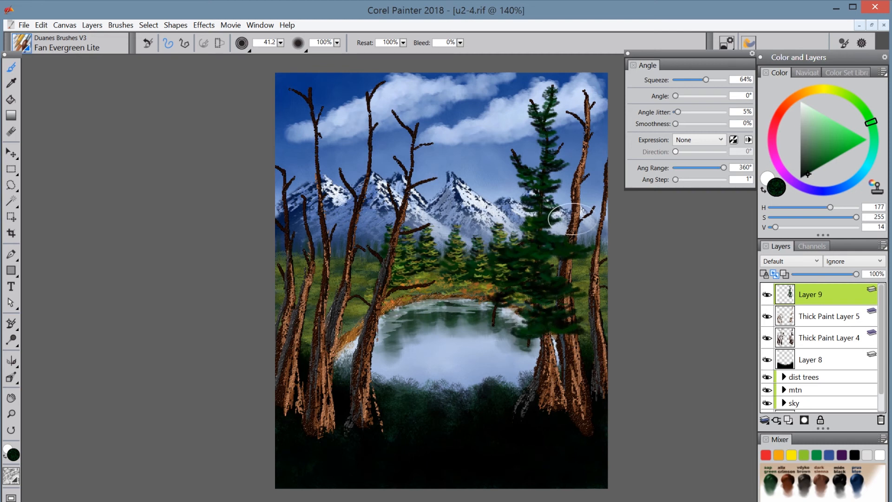
pyautogui.moveTo(578, 222)
pyautogui.mouseDown()
pyautogui.moveTo(590, 202)
pyautogui.moveTo(561, 202)
pyautogui.moveTo(570, 217)
pyautogui.moveTo(585, 193)
pyautogui.moveTo(574, 192)
pyautogui.moveTo(583, 189)
pyautogui.moveTo(584, 140)
pyautogui.moveTo(593, 130)
pyautogui.moveTo(580, 146)
pyautogui.moveTo(581, 166)
pyautogui.moveTo(568, 157)
pyautogui.moveTo(598, 161)
pyautogui.moveTo(594, 143)
pyautogui.moveTo(581, 159)
pyautogui.moveTo(591, 133)
pyautogui.mouseUp()
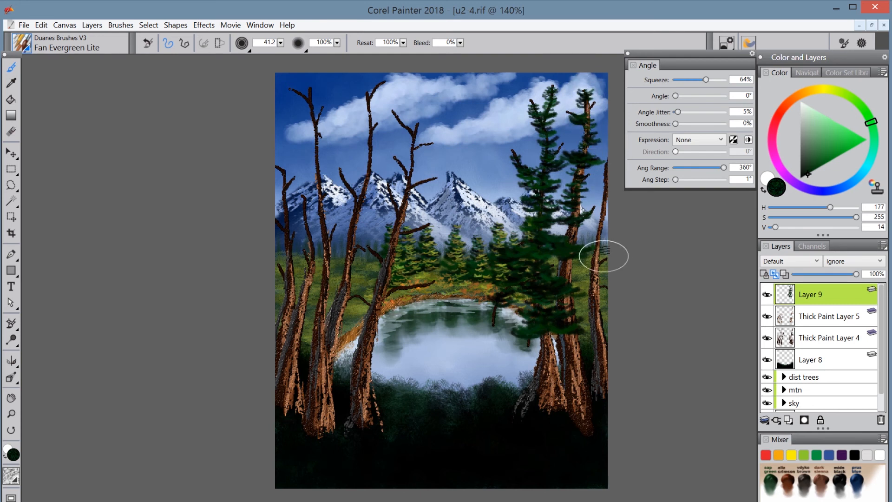
pyautogui.moveTo(579, 305)
pyautogui.mouseDown()
pyautogui.moveTo(602, 319)
pyautogui.moveTo(565, 294)
pyautogui.moveTo(571, 290)
pyautogui.moveTo(559, 275)
pyautogui.moveTo(587, 297)
pyautogui.moveTo(595, 317)
pyautogui.moveTo(575, 328)
pyautogui.moveTo(601, 303)
pyautogui.moveTo(568, 326)
pyautogui.moveTo(516, 339)
pyautogui.moveTo(573, 350)
pyautogui.mouseUp()
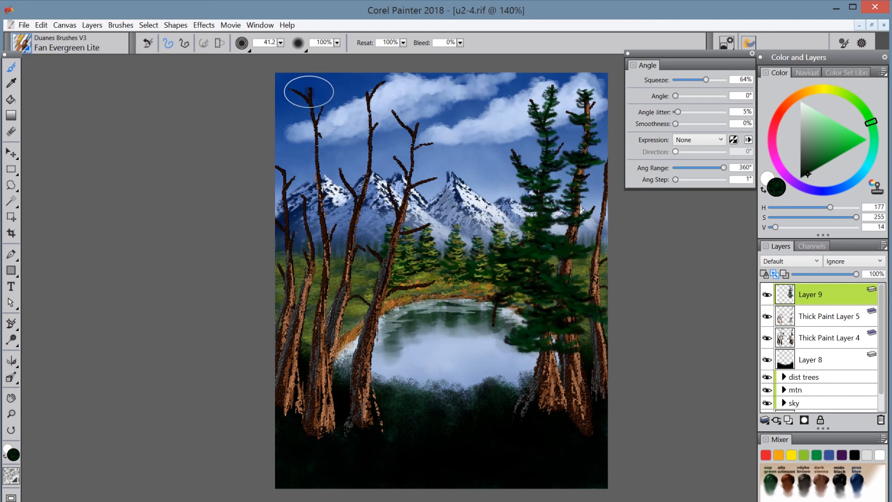
# - Paint dark green evergreen foliage down the tall trunk left of the lake, from its forked tip to just above the base
pyautogui.moveTo(309, 91)
pyautogui.mouseDown()
pyautogui.moveTo(294, 93)
pyautogui.moveTo(308, 92)
pyautogui.moveTo(309, 116)
pyautogui.mouseUp()
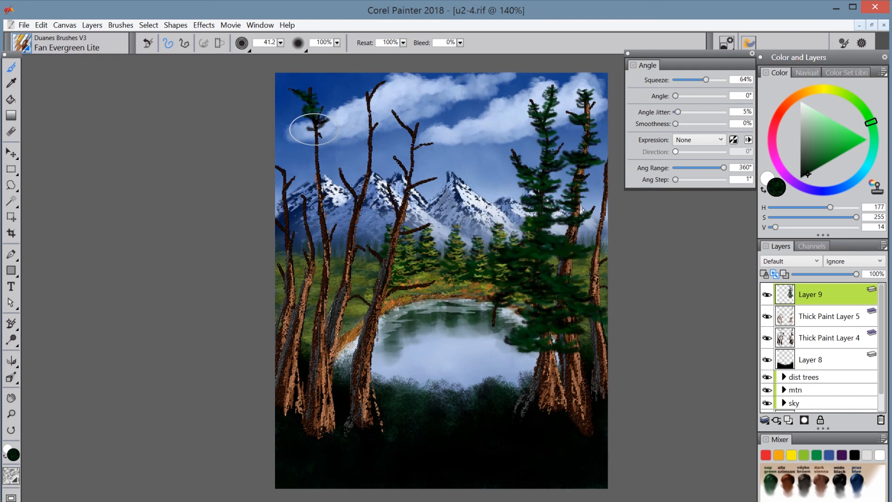
pyautogui.moveTo(314, 129)
pyautogui.mouseDown()
pyautogui.moveTo(308, 157)
pyautogui.moveTo(322, 160)
pyautogui.moveTo(321, 181)
pyautogui.moveTo(308, 180)
pyautogui.moveTo(332, 182)
pyautogui.moveTo(335, 212)
pyautogui.moveTo(319, 199)
pyautogui.moveTo(325, 207)
pyautogui.moveTo(310, 221)
pyautogui.moveTo(337, 224)
pyautogui.moveTo(335, 215)
pyautogui.moveTo(346, 233)
pyautogui.moveTo(308, 236)
pyautogui.moveTo(324, 251)
pyautogui.moveTo(346, 252)
pyautogui.moveTo(349, 262)
pyautogui.moveTo(309, 269)
pyautogui.moveTo(318, 282)
pyautogui.moveTo(352, 285)
pyautogui.moveTo(301, 308)
pyautogui.moveTo(339, 307)
pyautogui.moveTo(313, 309)
pyautogui.moveTo(335, 328)
pyautogui.moveTo(299, 337)
pyautogui.moveTo(316, 332)
pyautogui.moveTo(308, 329)
pyautogui.moveTo(322, 336)
pyautogui.moveTo(320, 350)
pyautogui.moveTo(342, 353)
pyautogui.mouseUp()
pyautogui.moveTo(307, 324)
pyautogui.mouseDown()
pyautogui.moveTo(344, 343)
pyautogui.moveTo(308, 354)
pyautogui.moveTo(338, 353)
pyautogui.moveTo(348, 319)
pyautogui.moveTo(298, 307)
pyautogui.moveTo(333, 309)
pyautogui.mouseUp()
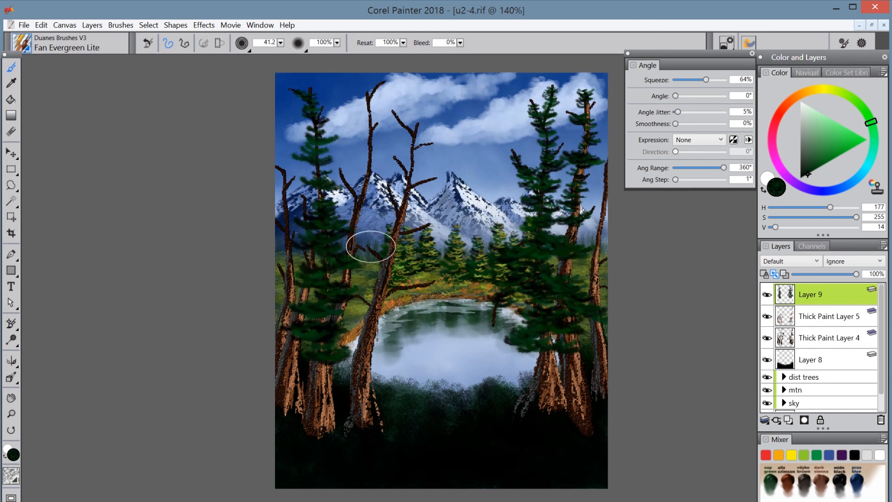
# - Highlight the evergreen foliage on the tall tree left of the lake and the two right trees in medium green H 177, S 141, V 70
pyautogui.click(820, 157)
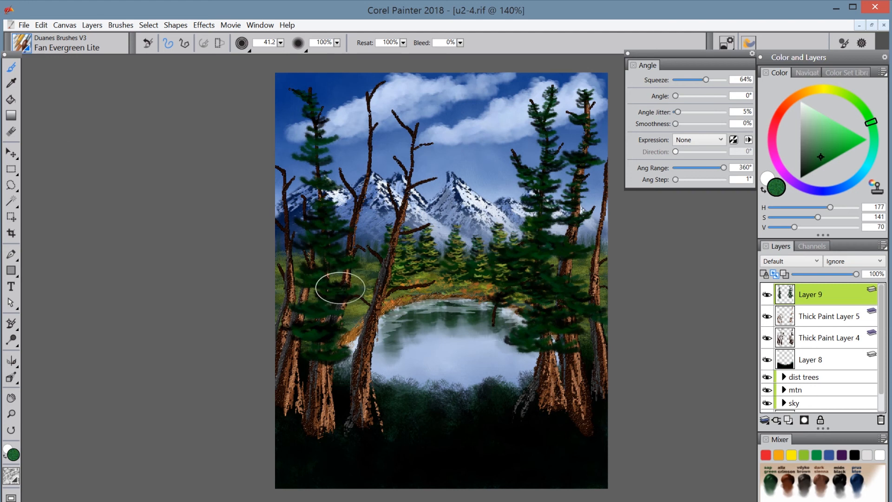
pyautogui.moveTo(352, 285)
pyautogui.mouseDown()
pyautogui.moveTo(331, 286)
pyautogui.moveTo(356, 293)
pyautogui.moveTo(321, 299)
pyautogui.moveTo(353, 301)
pyautogui.moveTo(309, 308)
pyautogui.moveTo(343, 315)
pyautogui.moveTo(342, 328)
pyautogui.moveTo(306, 319)
pyautogui.moveTo(337, 325)
pyautogui.moveTo(311, 324)
pyautogui.moveTo(340, 333)
pyautogui.moveTo(318, 336)
pyautogui.moveTo(353, 356)
pyautogui.moveTo(308, 353)
pyautogui.moveTo(351, 352)
pyautogui.moveTo(337, 279)
pyautogui.moveTo(351, 255)
pyautogui.moveTo(313, 276)
pyautogui.moveTo(300, 272)
pyautogui.moveTo(304, 283)
pyautogui.moveTo(343, 263)
pyautogui.moveTo(344, 254)
pyautogui.moveTo(307, 234)
pyautogui.moveTo(341, 229)
pyautogui.moveTo(303, 220)
pyautogui.moveTo(331, 206)
pyautogui.moveTo(319, 210)
pyautogui.moveTo(329, 183)
pyautogui.moveTo(307, 176)
pyautogui.moveTo(326, 162)
pyautogui.moveTo(301, 158)
pyautogui.moveTo(312, 137)
pyautogui.mouseUp()
pyautogui.moveTo(312, 103); pyautogui.dragTo(297, 81)
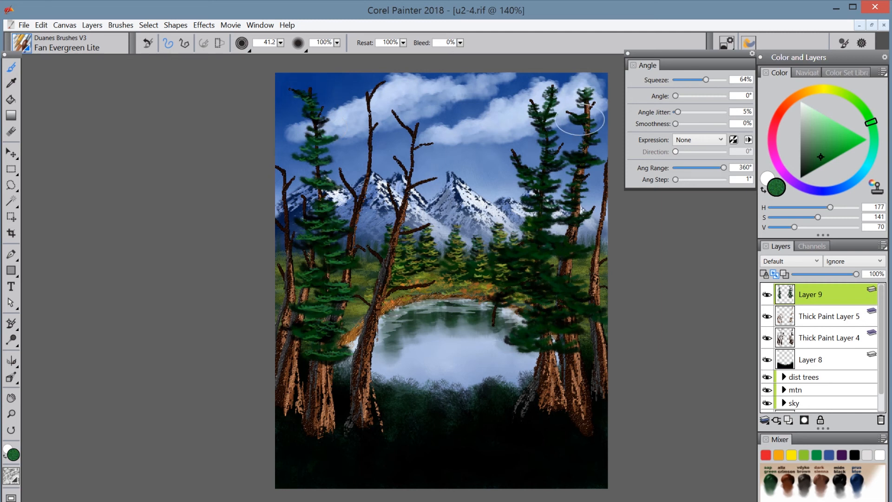
pyautogui.moveTo(596, 126)
pyautogui.mouseDown()
pyautogui.moveTo(598, 154)
pyautogui.moveTo(583, 153)
pyautogui.moveTo(594, 167)
pyautogui.moveTo(601, 160)
pyautogui.moveTo(588, 172)
pyautogui.moveTo(587, 212)
pyautogui.moveTo(578, 163)
pyautogui.mouseUp()
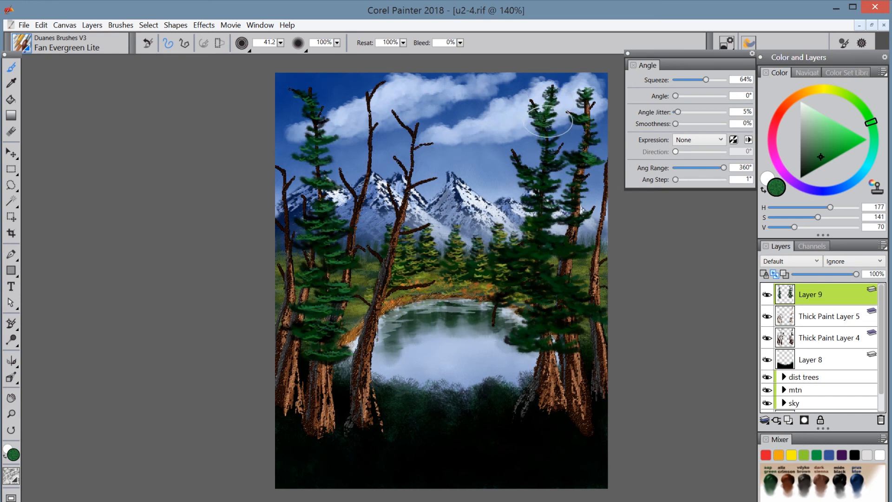
pyautogui.moveTo(549, 120)
pyautogui.mouseDown()
pyautogui.moveTo(541, 167)
pyautogui.moveTo(550, 170)
pyautogui.moveTo(524, 170)
pyautogui.moveTo(530, 181)
pyautogui.moveTo(513, 164)
pyautogui.moveTo(529, 184)
pyautogui.moveTo(542, 173)
pyautogui.moveTo(526, 167)
pyautogui.moveTo(537, 181)
pyautogui.moveTo(558, 159)
pyautogui.moveTo(556, 201)
pyautogui.moveTo(545, 196)
pyautogui.moveTo(549, 231)
pyautogui.moveTo(547, 224)
pyautogui.moveTo(535, 232)
pyautogui.moveTo(575, 260)
pyautogui.moveTo(553, 249)
pyautogui.moveTo(514, 253)
pyautogui.moveTo(558, 251)
pyautogui.moveTo(555, 267)
pyautogui.moveTo(519, 274)
pyautogui.moveTo(516, 286)
pyautogui.moveTo(568, 286)
pyautogui.moveTo(530, 272)
pyautogui.moveTo(551, 296)
pyautogui.moveTo(582, 297)
pyautogui.moveTo(560, 283)
pyautogui.moveTo(502, 280)
pyautogui.moveTo(496, 298)
pyautogui.moveTo(543, 280)
pyautogui.moveTo(598, 311)
pyautogui.moveTo(567, 300)
pyautogui.moveTo(559, 315)
pyautogui.moveTo(524, 313)
pyautogui.moveTo(540, 320)
pyautogui.moveTo(506, 334)
pyautogui.moveTo(527, 342)
pyautogui.moveTo(577, 328)
pyautogui.moveTo(509, 337)
pyautogui.moveTo(588, 331)
pyautogui.moveTo(552, 312)
pyautogui.mouseUp()
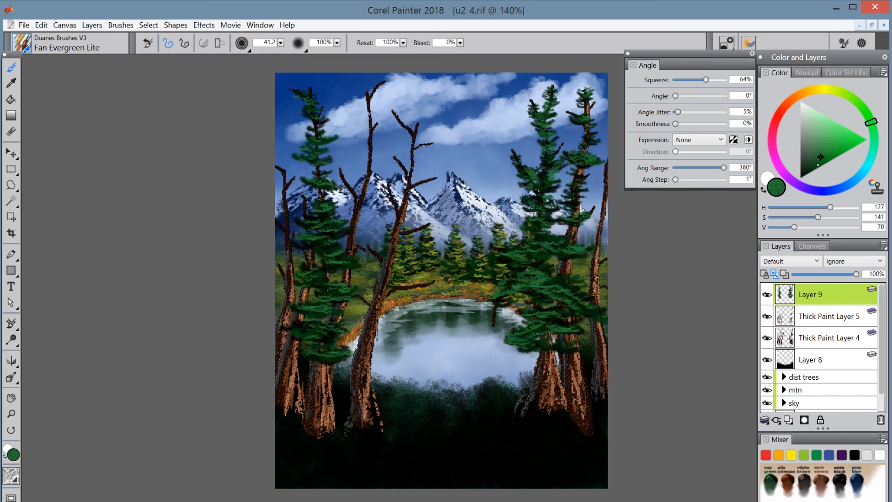
# - Paint foliage down the leaning trunk at the lake's left shore in dark green H 177, S 255, V 23, and highlight it with H 177, S 116, V 72
pyautogui.click(812, 172)
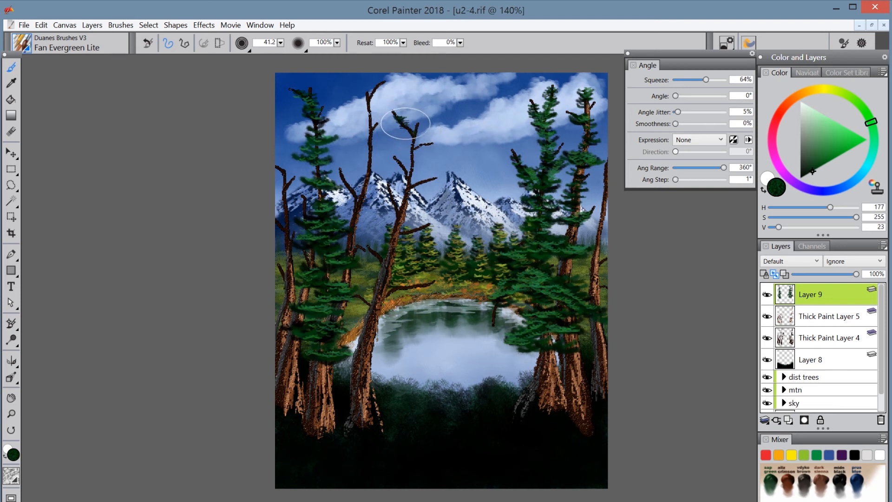
pyautogui.moveTo(403, 121)
pyautogui.mouseDown()
pyautogui.moveTo(422, 130)
pyautogui.moveTo(409, 136)
pyautogui.moveTo(406, 152)
pyautogui.moveTo(421, 151)
pyautogui.moveTo(400, 167)
pyautogui.mouseUp()
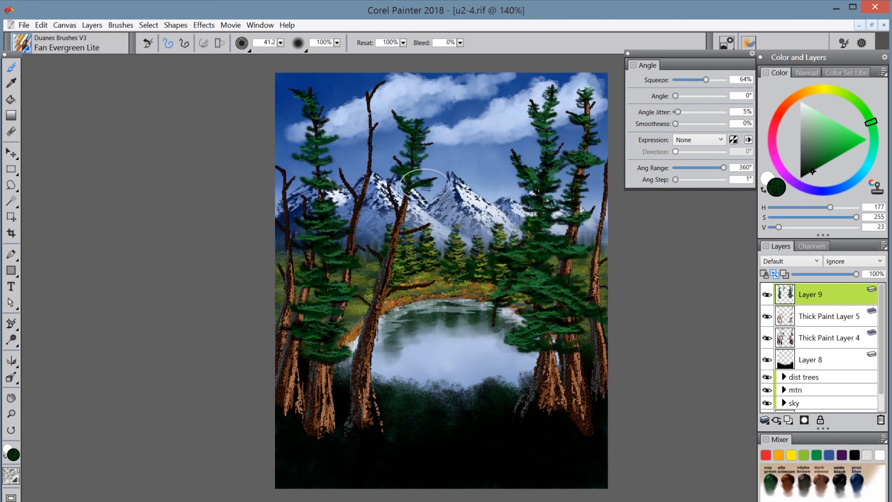
pyautogui.moveTo(424, 183)
pyautogui.mouseDown()
pyautogui.moveTo(395, 202)
pyautogui.moveTo(387, 194)
pyautogui.moveTo(410, 217)
pyautogui.moveTo(422, 216)
pyautogui.moveTo(379, 229)
pyautogui.moveTo(396, 240)
pyautogui.moveTo(394, 250)
pyautogui.moveTo(386, 241)
pyautogui.moveTo(421, 242)
pyautogui.moveTo(360, 243)
pyautogui.moveTo(387, 255)
pyautogui.moveTo(389, 269)
pyautogui.moveTo(373, 267)
pyautogui.moveTo(390, 277)
pyautogui.moveTo(406, 275)
pyautogui.moveTo(378, 269)
pyautogui.moveTo(412, 273)
pyautogui.moveTo(412, 302)
pyautogui.moveTo(402, 284)
pyautogui.moveTo(416, 288)
pyautogui.moveTo(358, 286)
pyautogui.moveTo(365, 293)
pyautogui.moveTo(348, 299)
pyautogui.moveTo(411, 332)
pyautogui.moveTo(339, 313)
pyautogui.moveTo(388, 337)
pyautogui.moveTo(396, 360)
pyautogui.mouseUp()
pyautogui.moveTo(356, 341)
pyautogui.mouseDown()
pyautogui.moveTo(339, 339)
pyautogui.moveTo(402, 355)
pyautogui.moveTo(348, 342)
pyautogui.moveTo(398, 304)
pyautogui.moveTo(392, 319)
pyautogui.moveTo(417, 336)
pyautogui.moveTo(371, 350)
pyautogui.moveTo(397, 372)
pyautogui.mouseUp()
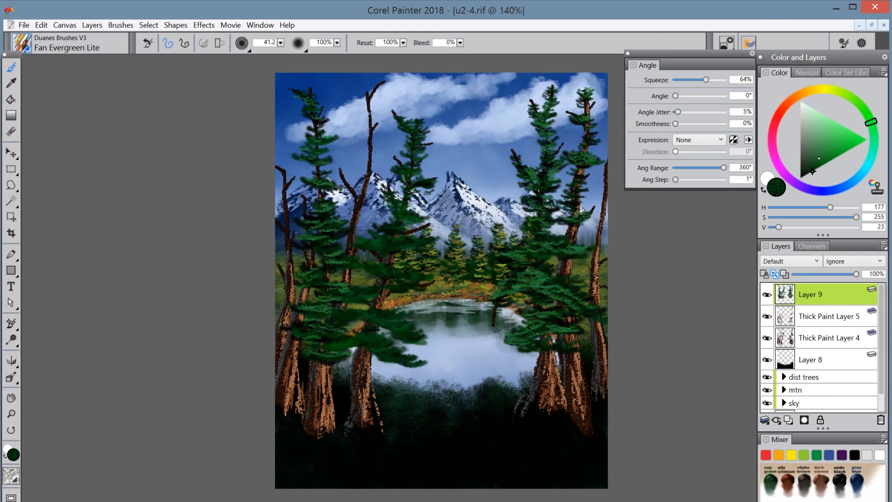
pyautogui.click(818, 156)
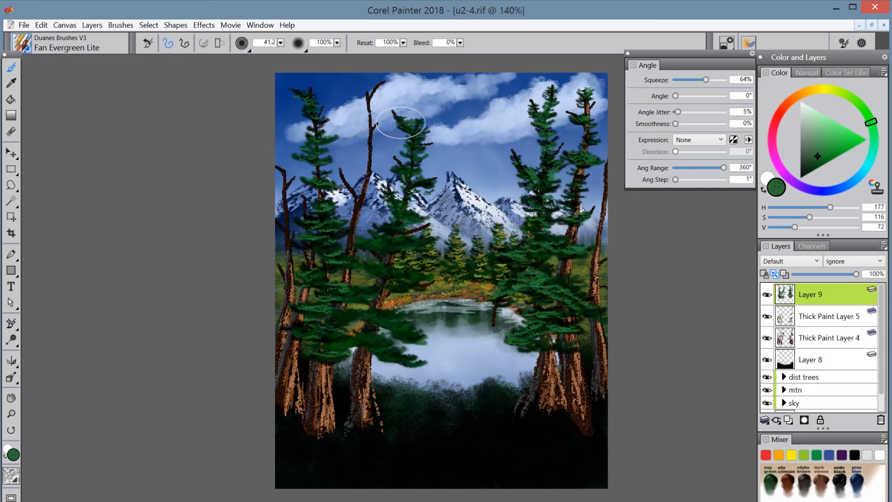
pyautogui.moveTo(420, 144)
pyautogui.mouseDown()
pyautogui.moveTo(414, 164)
pyautogui.moveTo(402, 174)
pyautogui.moveTo(418, 177)
pyautogui.moveTo(400, 202)
pyautogui.moveTo(391, 197)
pyautogui.moveTo(407, 219)
pyautogui.moveTo(385, 227)
pyautogui.moveTo(408, 230)
pyautogui.moveTo(406, 256)
pyautogui.moveTo(412, 246)
pyautogui.moveTo(374, 245)
pyautogui.moveTo(399, 251)
pyautogui.moveTo(405, 261)
pyautogui.moveTo(378, 252)
pyautogui.moveTo(409, 270)
pyautogui.moveTo(379, 273)
pyautogui.moveTo(418, 279)
pyautogui.moveTo(373, 289)
pyautogui.moveTo(403, 290)
pyautogui.moveTo(380, 313)
pyautogui.moveTo(422, 334)
pyautogui.moveTo(376, 338)
pyautogui.moveTo(411, 356)
pyautogui.moveTo(401, 360)
pyautogui.moveTo(410, 356)
pyautogui.moveTo(393, 352)
pyautogui.moveTo(408, 350)
pyautogui.moveTo(402, 336)
pyautogui.moveTo(404, 348)
pyautogui.moveTo(384, 347)
pyautogui.mouseUp()
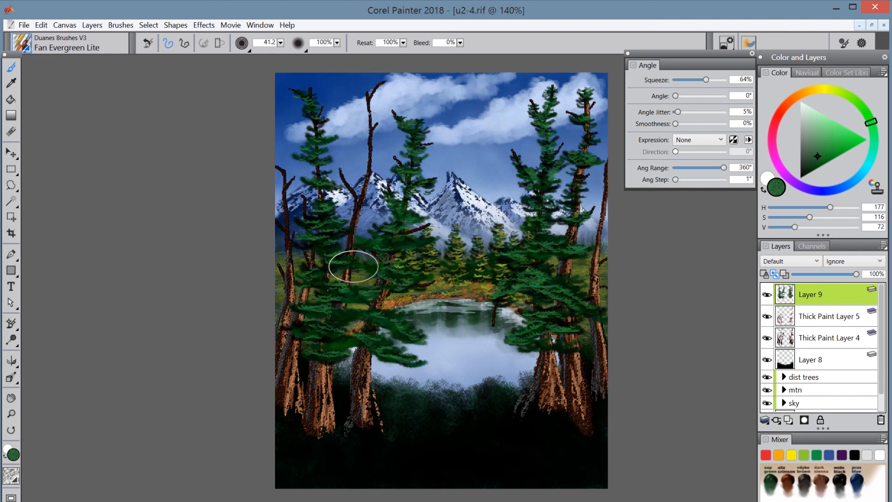
# - Switch to the Ground Cover brush from Duanes Brushes V3 and reset it to its default settings
pyautogui.click(20, 42)
pyautogui.moveTo(300, 349)
pyautogui.mouseDown()
pyautogui.moveTo(292, 361)
pyautogui.moveTo(302, 411)
pyautogui.moveTo(295, 391)
pyautogui.mouseUp()
pyautogui.scroll(-5, 295, 391)
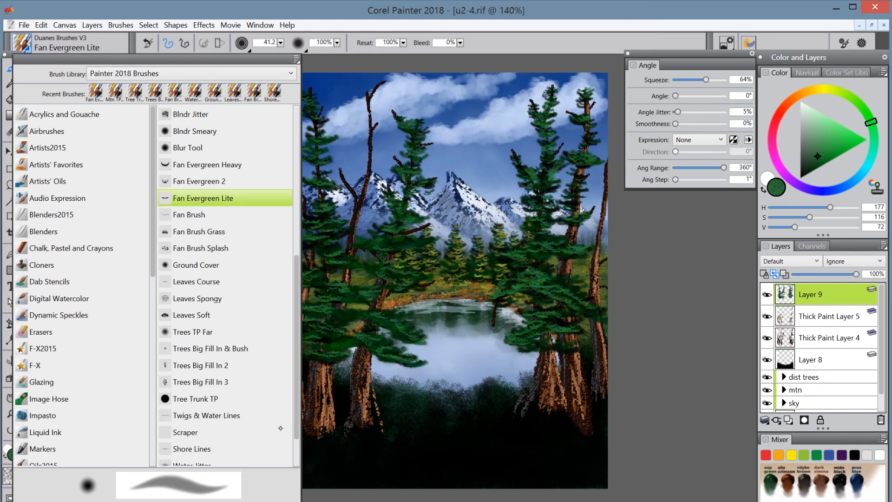
pyautogui.scroll(-3, 280, 427)
pyautogui.scroll(2, 282, 455)
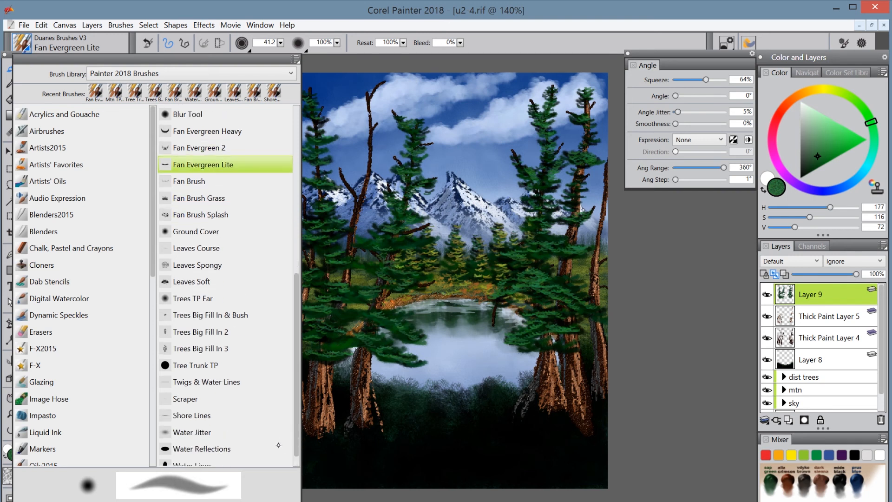
pyautogui.click(199, 247)
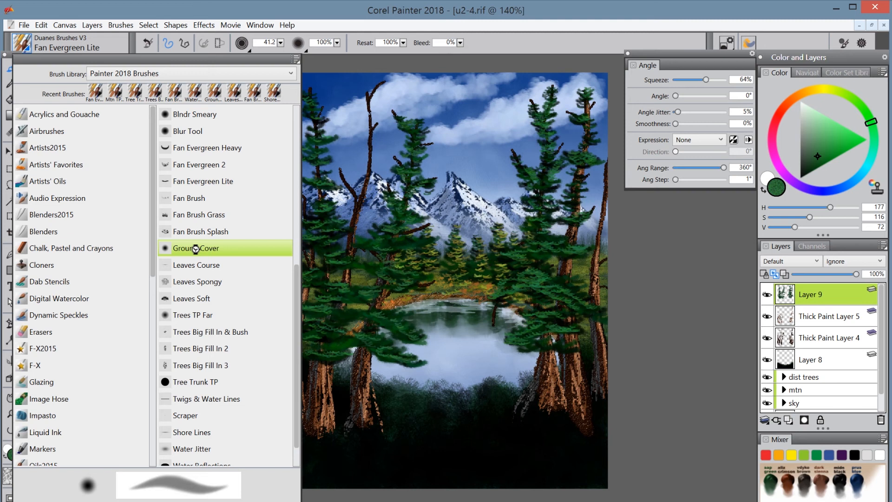
pyautogui.click(196, 250)
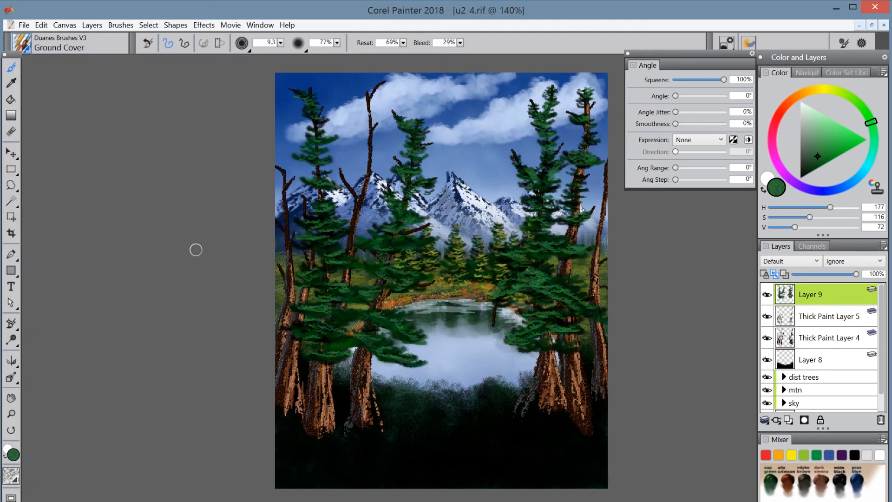
pyautogui.moveTo(818, 155); pyautogui.dragTo(823, 160)
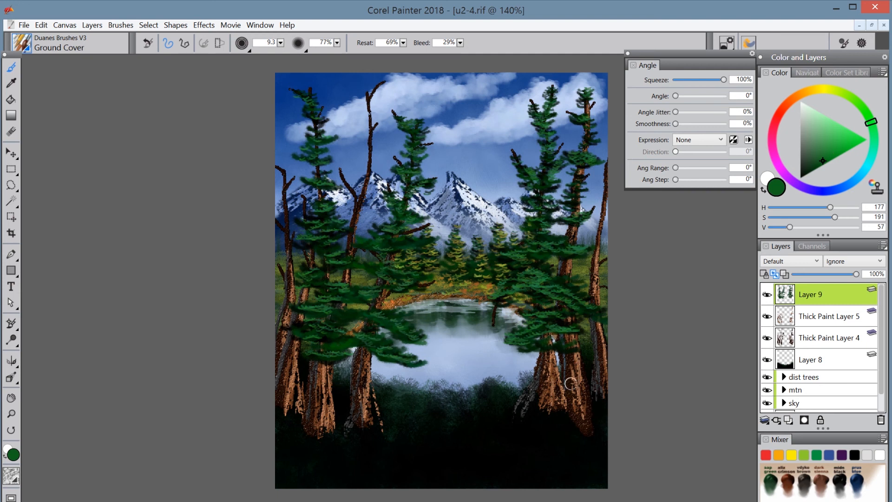
pyautogui.click(146, 43)
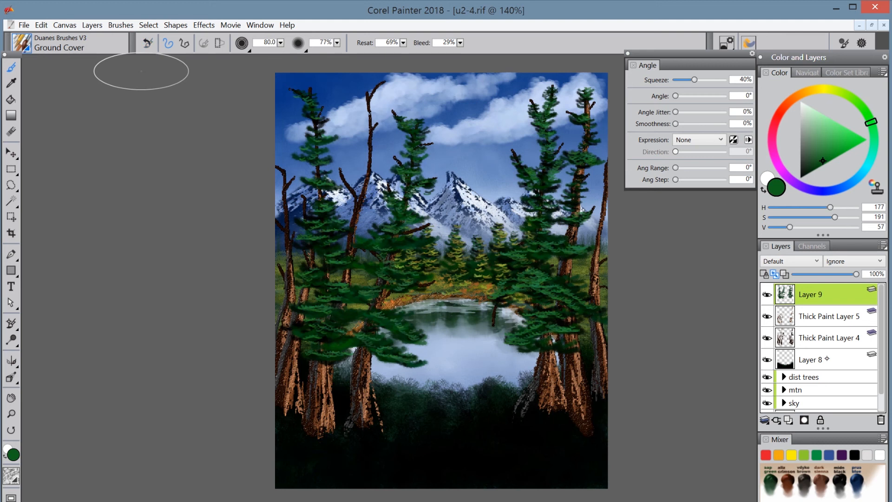
# - Add a new layer directly above Layer 8 and set the brush to olive green H 136, S 157, V 76 at size 49.2
pyautogui.click(808, 360)
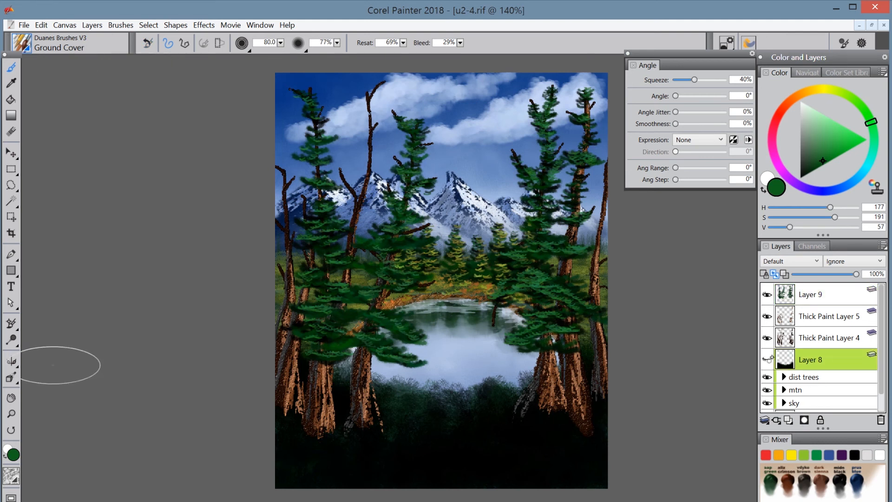
pyautogui.click(768, 360)
pyautogui.click(768, 360)
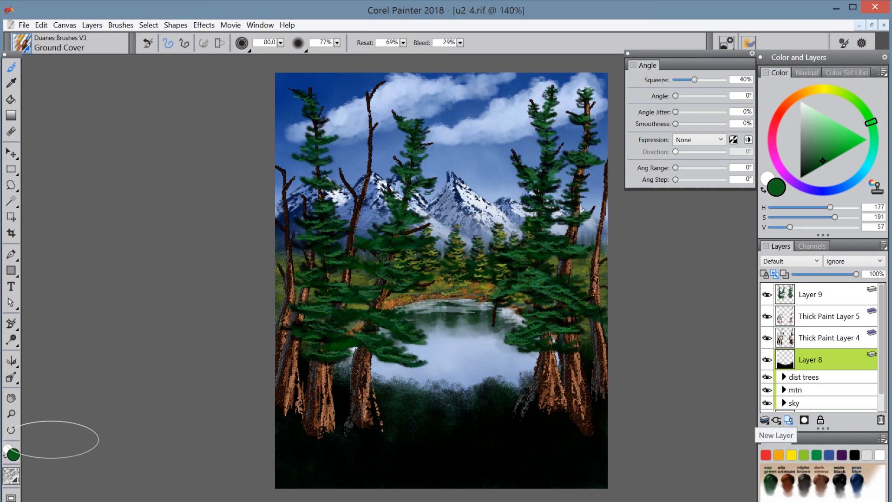
pyautogui.click(788, 420)
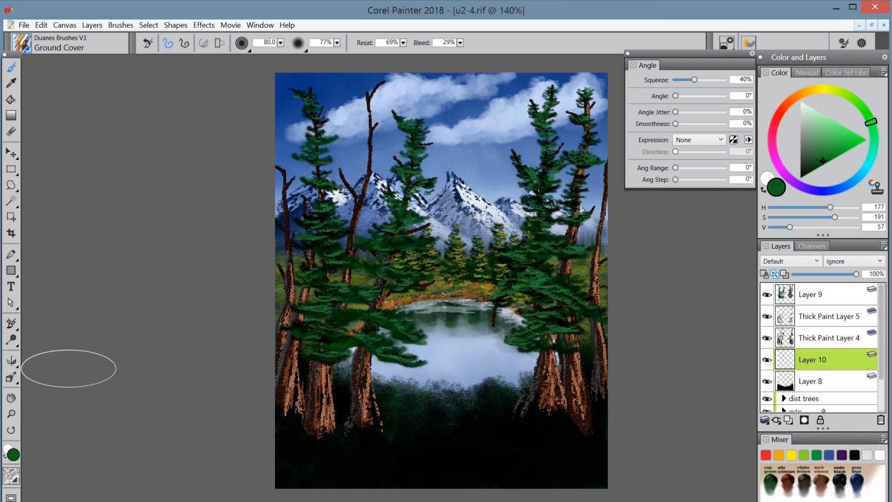
pyautogui.moveTo(822, 159); pyautogui.dragTo(823, 159)
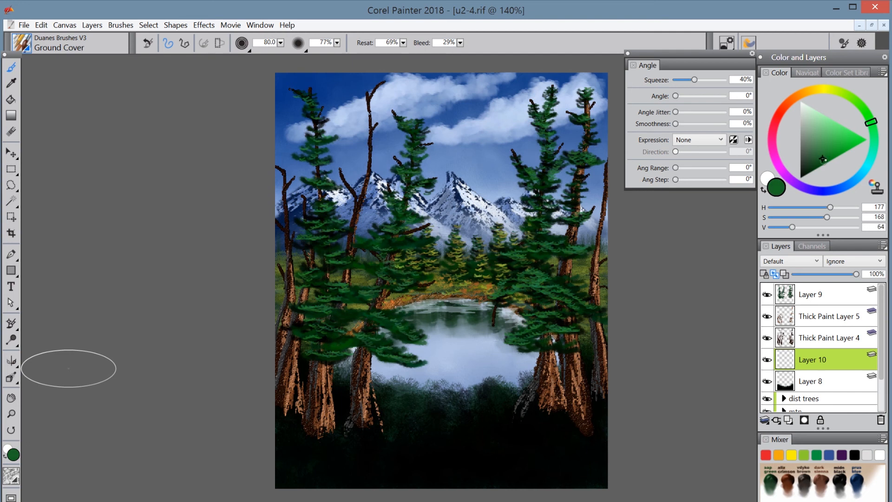
pyautogui.click(829, 93)
pyautogui.click(839, 92)
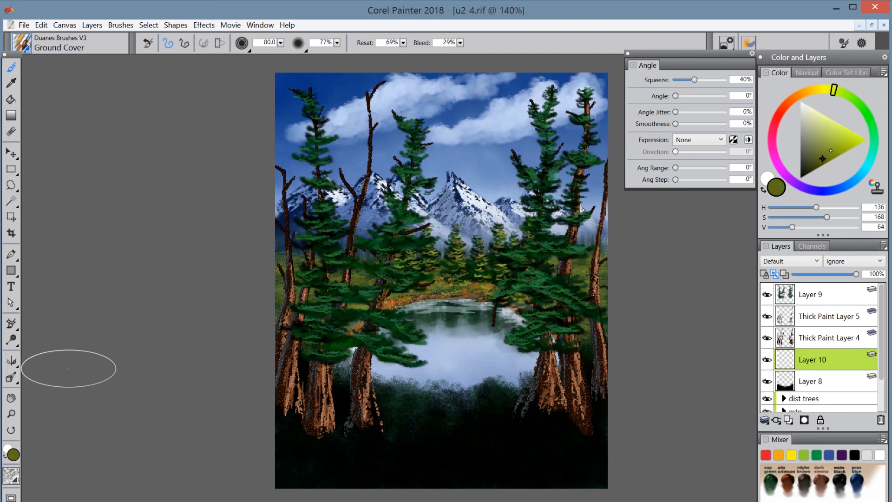
pyautogui.moveTo(822, 158); pyautogui.dragTo(825, 154)
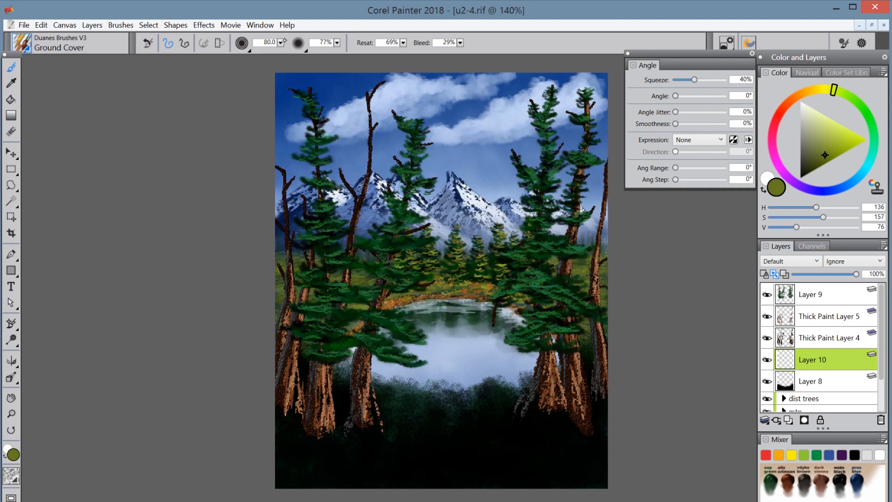
pyautogui.moveTo(281, 42)
pyautogui.mouseDown()
pyautogui.moveTo(165, 51)
pyautogui.moveTo(180, 52)
pyautogui.mouseUp()
# - Hide the foreground tree layers: Thick Paint Layer 4, Thick Paint Layer 5 and Layer 9
pyautogui.click(767, 338)
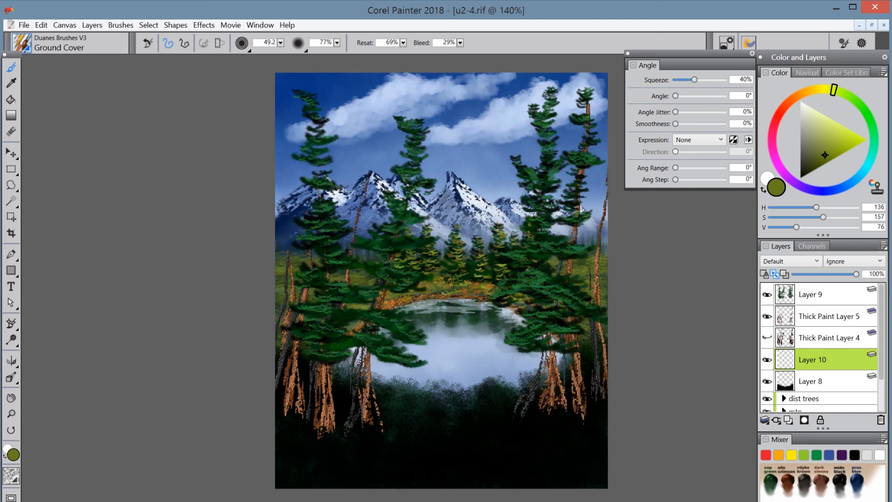
pyautogui.click(766, 316)
pyautogui.click(767, 294)
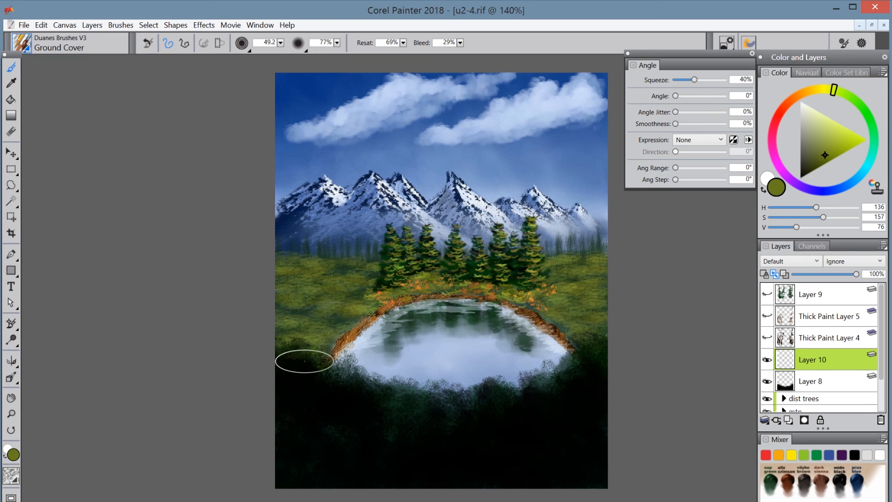
pyautogui.moveTo(297, 351)
pyautogui.mouseDown()
pyautogui.moveTo(313, 405)
pyautogui.moveTo(306, 377)
pyautogui.moveTo(317, 371)
pyautogui.moveTo(289, 370)
pyautogui.moveTo(328, 371)
pyautogui.moveTo(324, 381)
pyautogui.moveTo(304, 376)
pyautogui.moveTo(334, 436)
pyautogui.moveTo(350, 389)
pyautogui.mouseUp()
pyautogui.hotkey('ctrl', 'z')
pyautogui.hotkey('ctrl', 'z')
pyautogui.hotkey('ctrl', 'z')
pyautogui.hotkey('ctrl', 'z')
pyautogui.hotkey('ctrl', 'z')
pyautogui.hotkey('ctrl', 'z')
pyautogui.hotkey('ctrl', 'z')
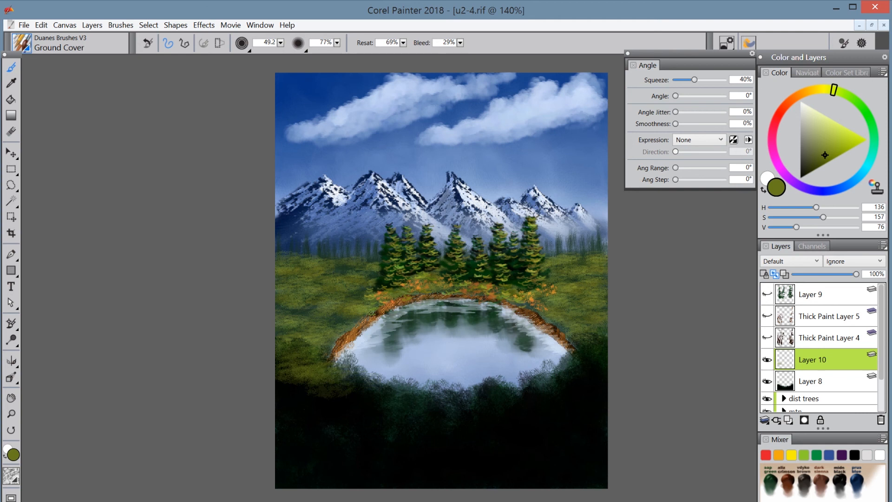
pyautogui.hotkey('ctrl', 'z')
pyautogui.hotkey('ctrl', 'z')
pyautogui.hotkey('ctrl', 'z')
pyautogui.hotkey('ctrl', 'z')
pyautogui.hotkey('ctrl', 'z')
pyautogui.hotkey('ctrl', 'z')
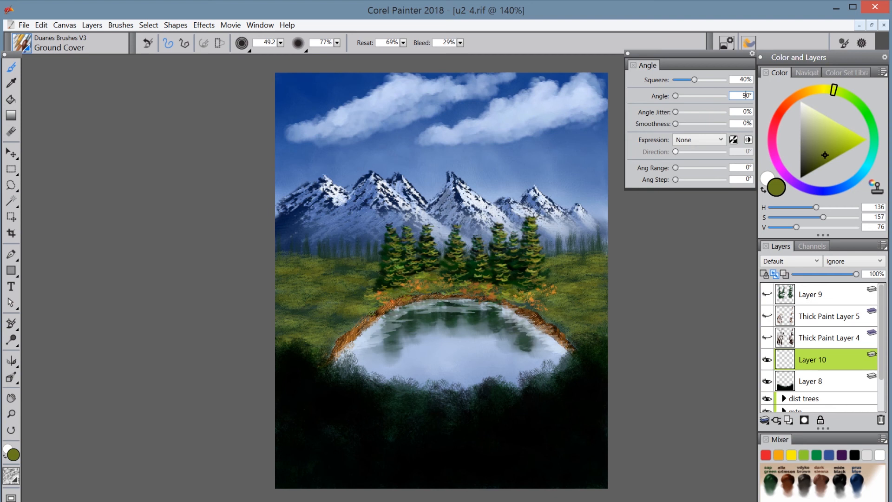
# - Set the brush angle to 90° and squeeze to 72%, and paint a band of olive grass along the lake's near shore across the canvas
pyautogui.press('Return')
pyautogui.moveTo(694, 79); pyautogui.dragTo(710, 80)
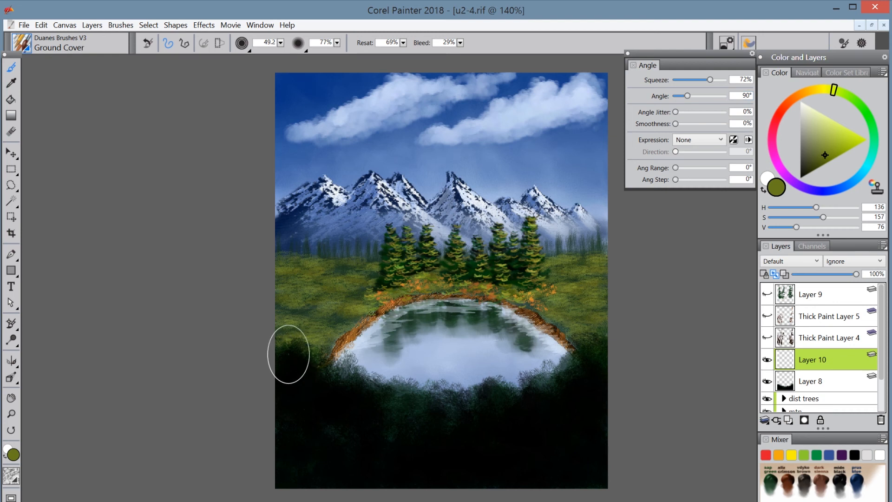
pyautogui.moveTo(288, 354)
pyautogui.mouseDown()
pyautogui.moveTo(309, 356)
pyautogui.moveTo(305, 390)
pyautogui.moveTo(319, 364)
pyautogui.moveTo(382, 395)
pyautogui.moveTo(442, 407)
pyautogui.moveTo(486, 392)
pyautogui.moveTo(487, 402)
pyautogui.moveTo(513, 401)
pyautogui.moveTo(560, 377)
pyautogui.moveTo(587, 344)
pyautogui.moveTo(602, 359)
pyautogui.moveTo(600, 377)
pyautogui.moveTo(513, 397)
pyautogui.moveTo(352, 388)
pyautogui.moveTo(285, 358)
pyautogui.moveTo(310, 391)
pyautogui.moveTo(333, 378)
pyautogui.moveTo(405, 420)
pyautogui.moveTo(420, 407)
pyautogui.moveTo(334, 377)
pyautogui.moveTo(291, 394)
pyautogui.moveTo(316, 399)
pyautogui.mouseUp()
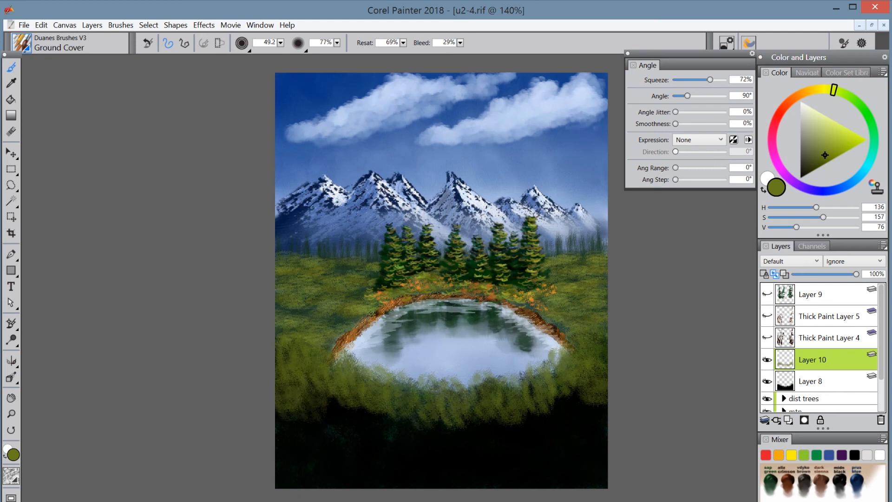
# - Highlight the near-shore grass across the canvas in bright yellow-green H 136, S 155, V 129 with the brush at size 38.6
pyautogui.moveTo(825, 155); pyautogui.dragTo(841, 139)
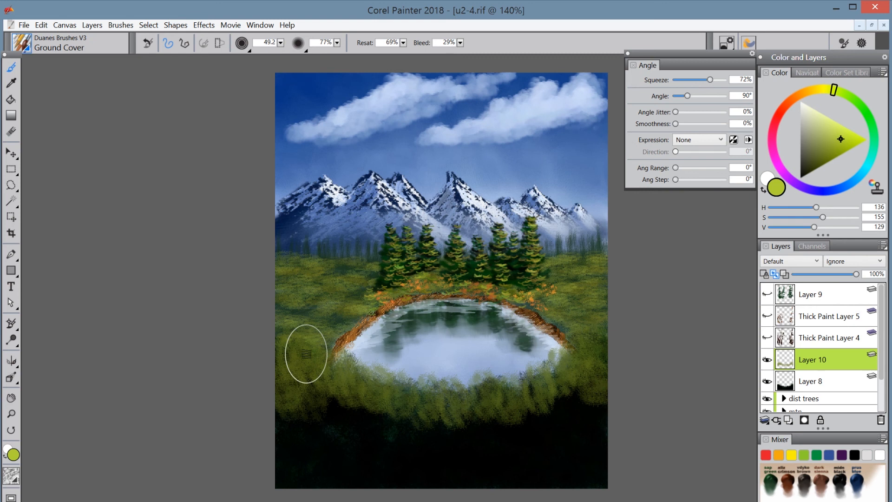
pyautogui.moveTo(280, 42); pyautogui.dragTo(274, 68)
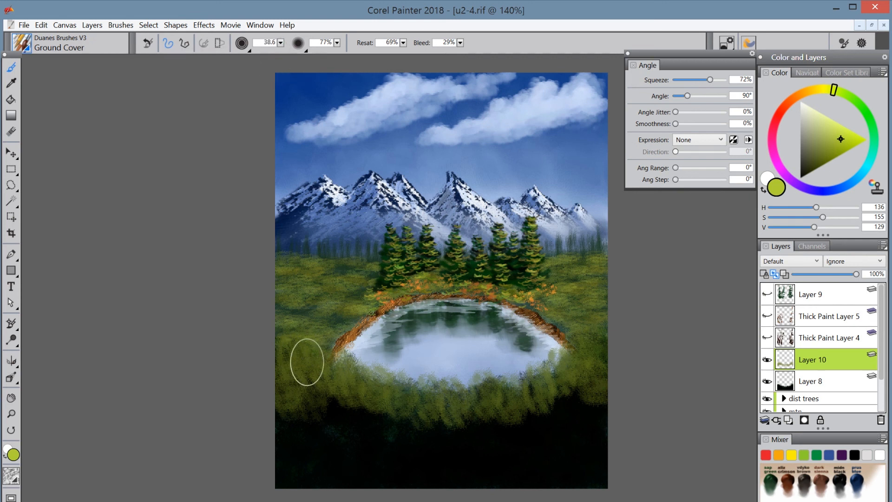
pyautogui.moveTo(306, 358)
pyautogui.mouseDown()
pyautogui.moveTo(337, 387)
pyautogui.moveTo(346, 365)
pyautogui.moveTo(379, 412)
pyautogui.moveTo(390, 389)
pyautogui.moveTo(384, 382)
pyautogui.moveTo(324, 379)
pyautogui.moveTo(340, 398)
pyautogui.moveTo(400, 408)
pyautogui.moveTo(370, 408)
pyautogui.moveTo(408, 402)
pyautogui.moveTo(402, 395)
pyautogui.moveTo(453, 405)
pyautogui.moveTo(479, 392)
pyautogui.moveTo(489, 405)
pyautogui.moveTo(503, 405)
pyautogui.moveTo(511, 389)
pyautogui.moveTo(531, 401)
pyautogui.moveTo(553, 386)
pyautogui.moveTo(594, 342)
pyautogui.moveTo(601, 371)
pyautogui.moveTo(576, 384)
pyautogui.moveTo(600, 383)
pyautogui.mouseUp()
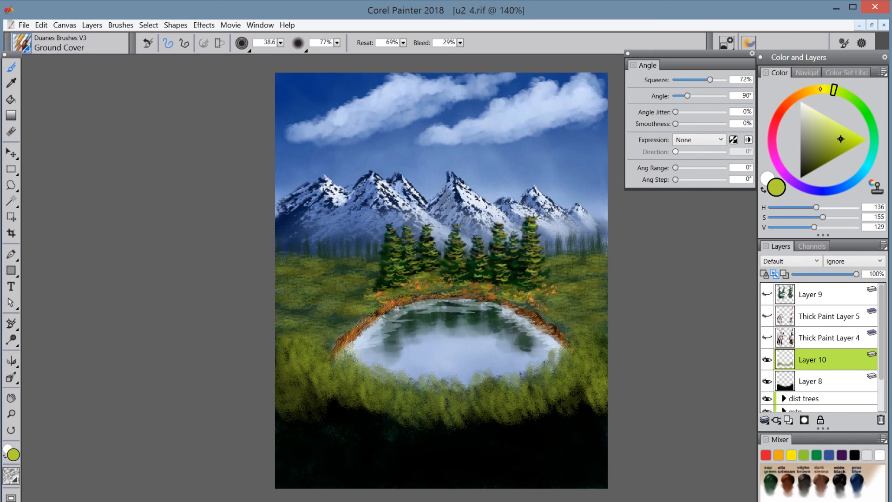
# - Add golden yellow highlights, H 121, S 143, V 147, to the grass along the near shore
pyautogui.click(815, 90)
pyautogui.moveTo(840, 139); pyautogui.dragTo(832, 134)
pyautogui.moveTo(339, 351)
pyautogui.mouseDown()
pyautogui.moveTo(305, 349)
pyautogui.moveTo(291, 363)
pyautogui.moveTo(306, 353)
pyautogui.moveTo(322, 372)
pyautogui.moveTo(340, 376)
pyautogui.moveTo(351, 367)
pyautogui.moveTo(364, 385)
pyautogui.moveTo(392, 383)
pyautogui.moveTo(408, 402)
pyautogui.moveTo(602, 365)
pyautogui.moveTo(594, 393)
pyautogui.mouseUp()
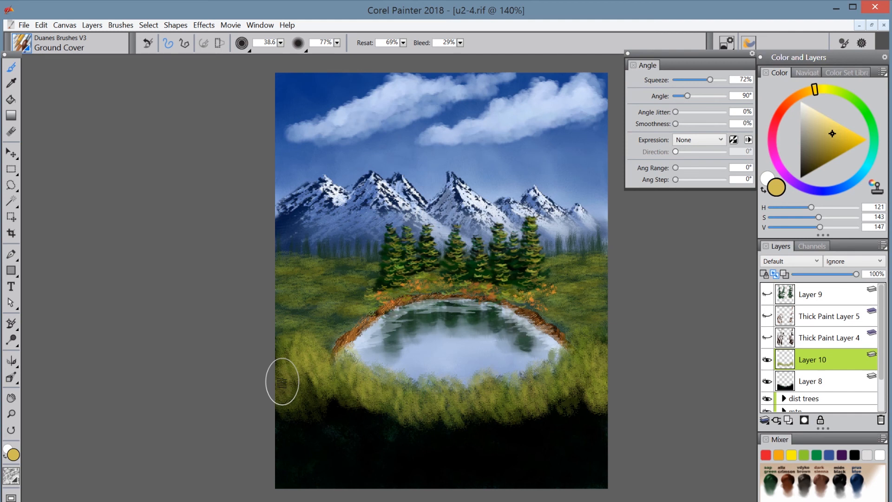
# - Show Thick Paint Layer 4, Thick Paint Layer 5 and Layer 9 again
pyautogui.click(766, 338)
pyautogui.click(766, 316)
pyautogui.click(767, 292)
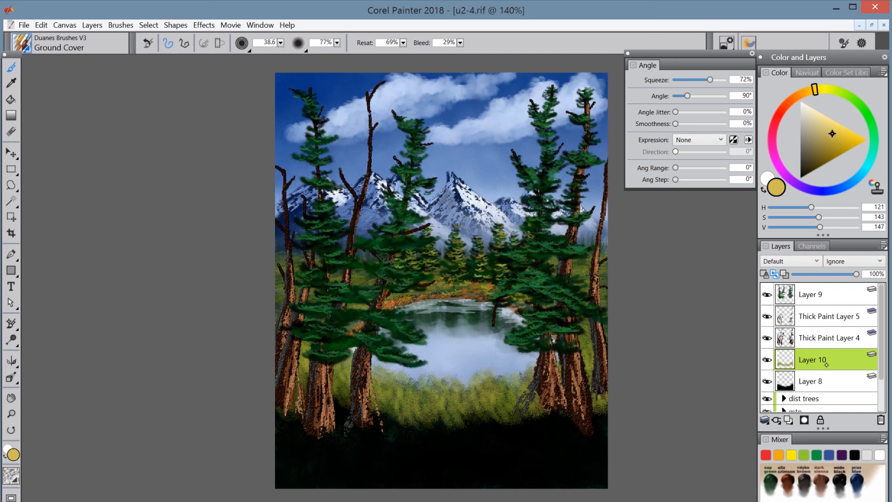
# - Add a new layer above Layer 9 and reset the Ground Cover brush to its default settings
pyautogui.click(827, 292)
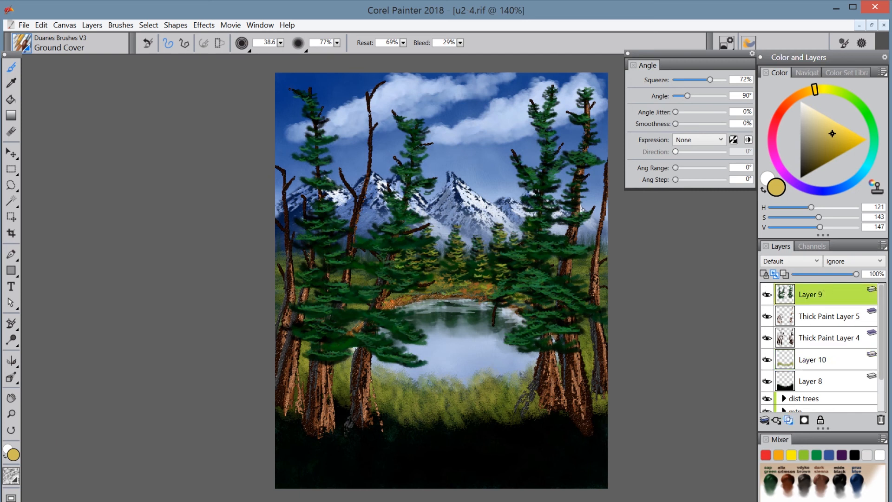
pyautogui.click(789, 419)
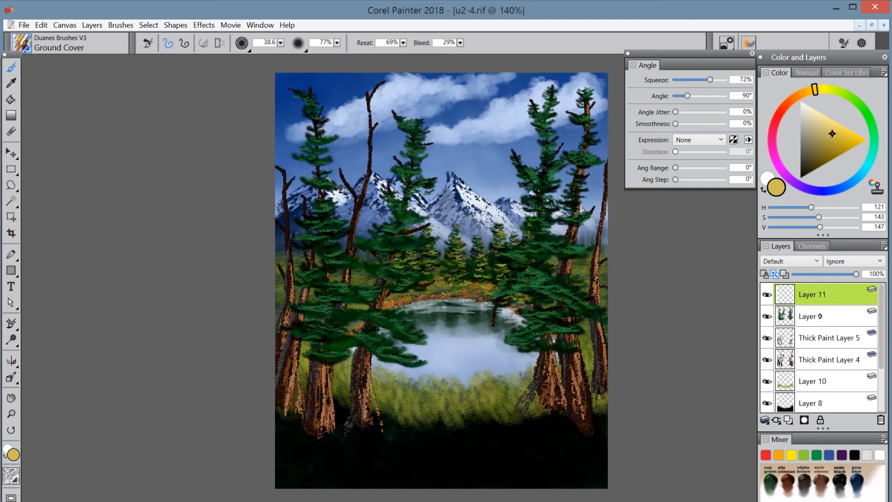
pyautogui.click(147, 43)
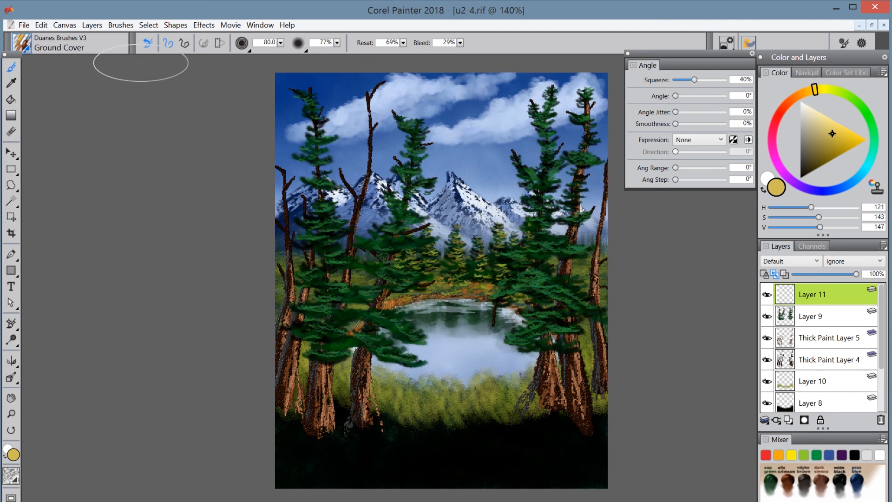
# - Set the Ground Cover brush size to 33.1
pyautogui.moveTo(280, 42); pyautogui.dragTo(184, 51)
pyautogui.moveTo(832, 133); pyautogui.dragTo(823, 161)
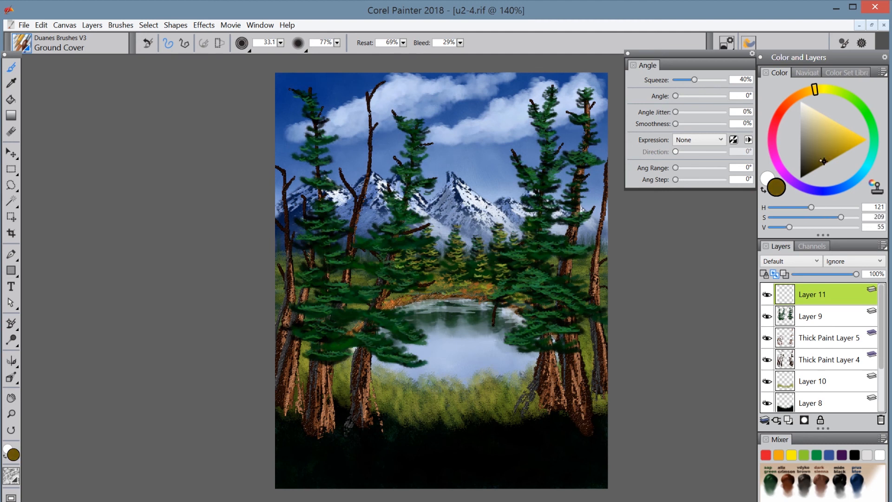
pyautogui.moveTo(605, 413)
pyautogui.mouseDown()
pyautogui.moveTo(601, 388)
pyautogui.moveTo(585, 420)
pyautogui.moveTo(591, 410)
pyautogui.moveTo(562, 411)
pyautogui.moveTo(630, 412)
pyautogui.moveTo(590, 418)
pyautogui.mouseUp()
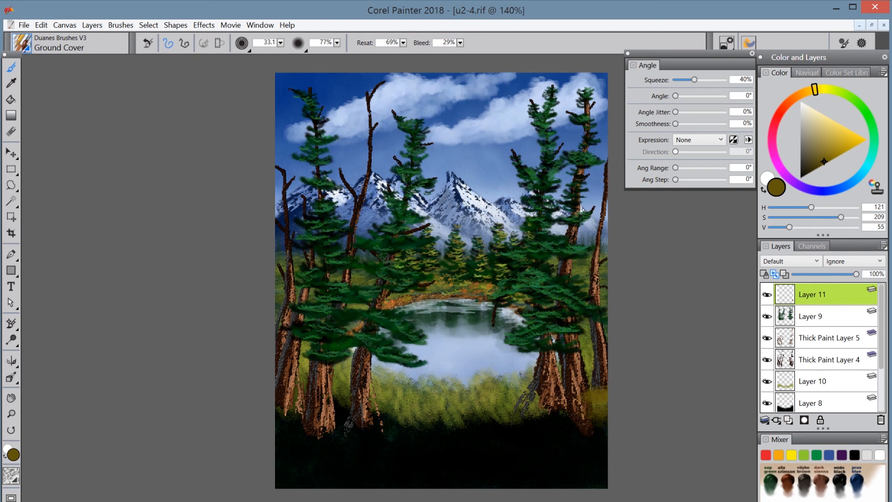
pyautogui.click(881, 420)
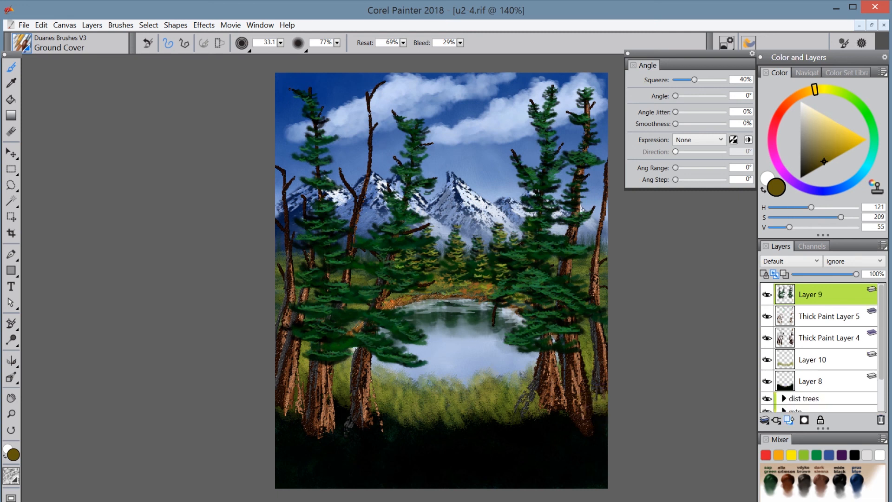
pyautogui.click(789, 419)
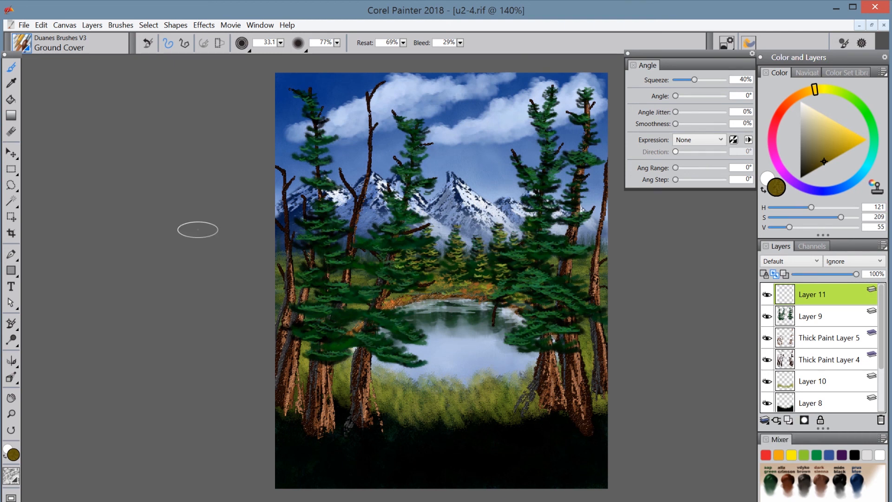
# - Darken the bases of the foreground tree trunks with Trees Big Fill In 2 at size 26.3 in near-black H 121, S 255, V 6
pyautogui.click(23, 43)
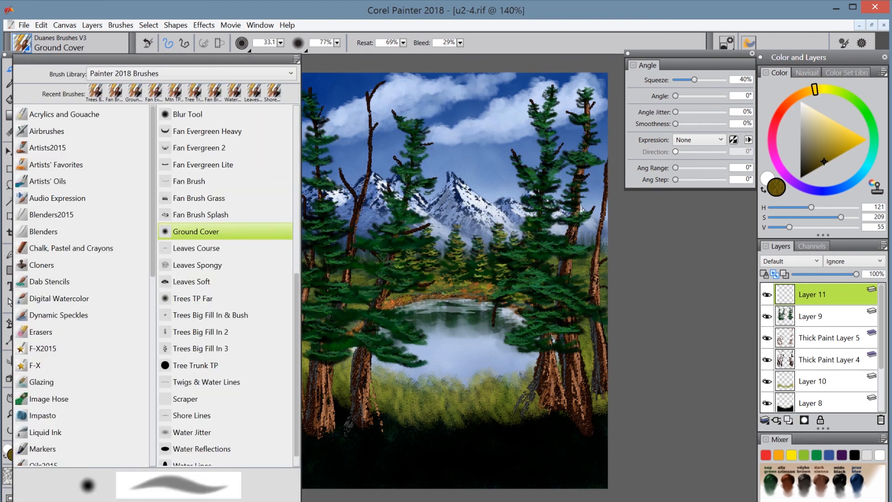
pyautogui.click(200, 332)
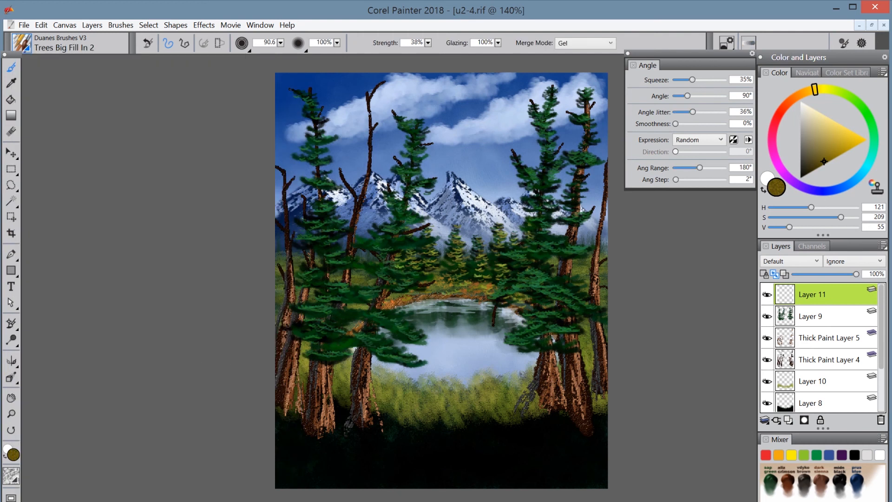
pyautogui.click(806, 175)
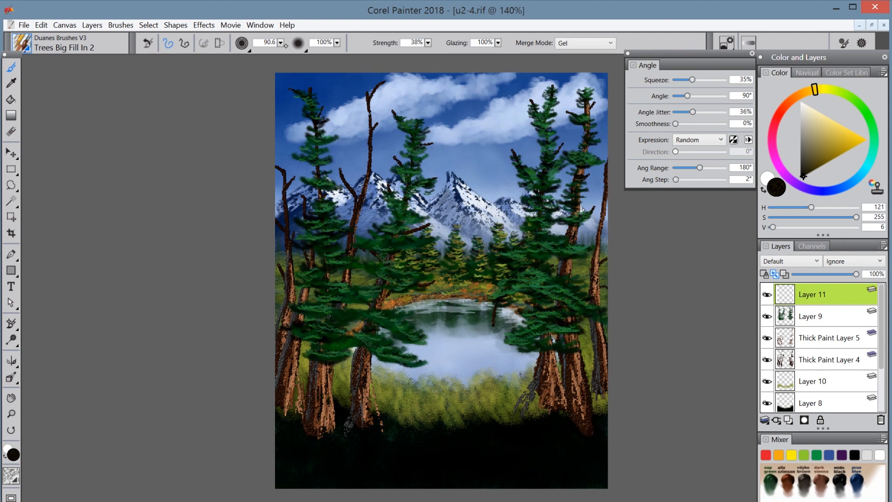
pyautogui.moveTo(280, 42); pyautogui.dragTo(256, 43)
pyautogui.moveTo(169, 51); pyautogui.dragTo(170, 51)
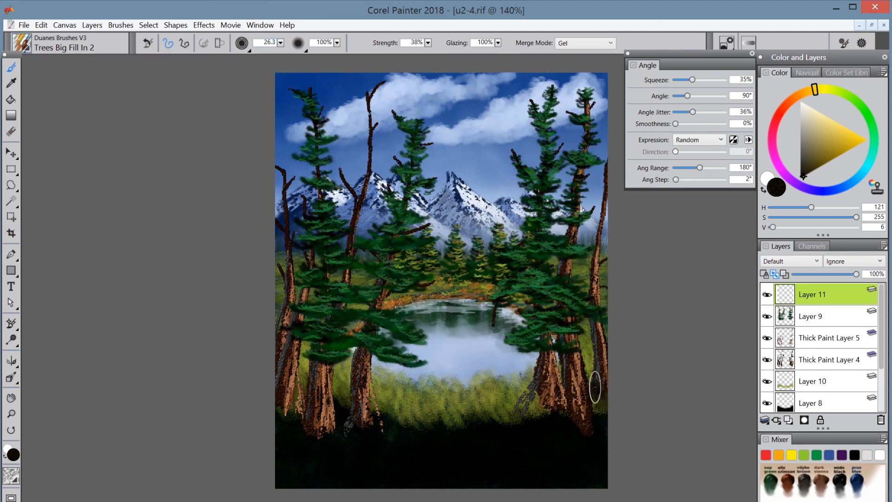
pyautogui.moveTo(602, 409)
pyautogui.mouseDown()
pyautogui.moveTo(547, 411)
pyautogui.moveTo(542, 419)
pyautogui.moveTo(541, 409)
pyautogui.moveTo(518, 405)
pyautogui.moveTo(536, 414)
pyautogui.moveTo(557, 403)
pyautogui.mouseUp()
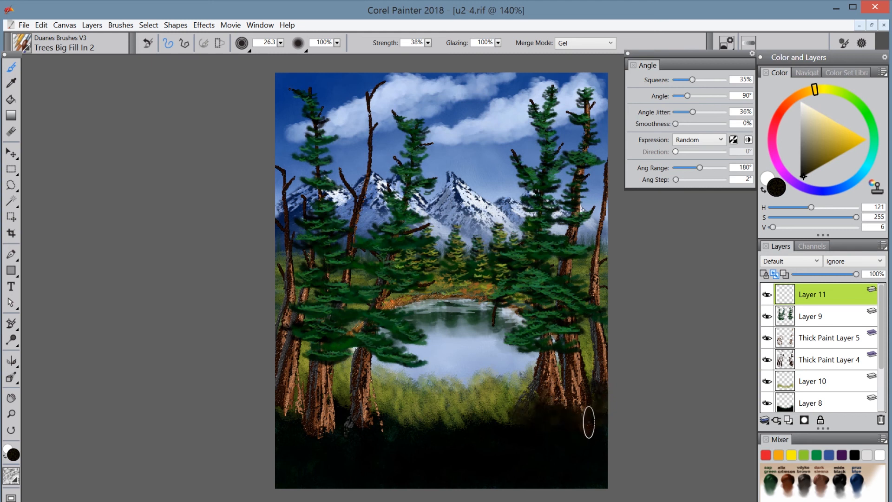
pyautogui.moveTo(376, 417)
pyautogui.mouseDown()
pyautogui.moveTo(304, 437)
pyautogui.moveTo(295, 410)
pyautogui.moveTo(278, 421)
pyautogui.moveTo(325, 435)
pyautogui.moveTo(346, 436)
pyautogui.moveTo(366, 431)
pyautogui.mouseUp()
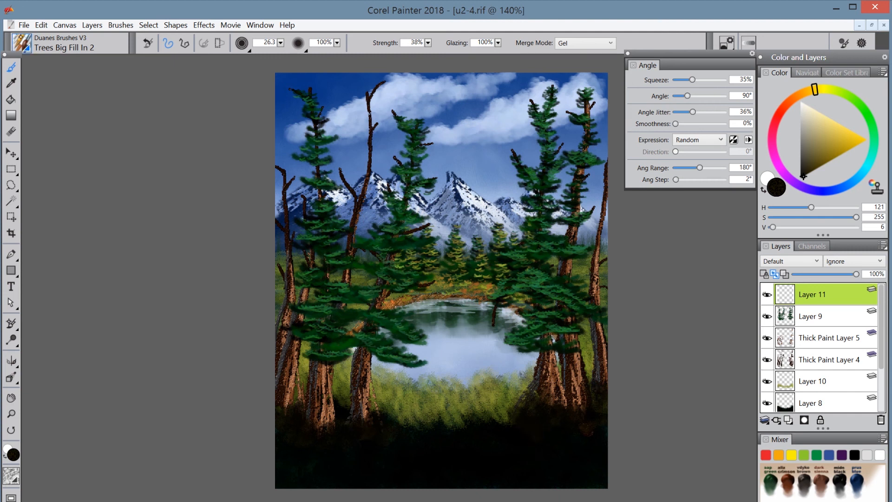
# - Paint tan ground cover, H 121, S 107, V 116, across the trunk bases using the Ground Cover brush at size 33.1
pyautogui.click(21, 41)
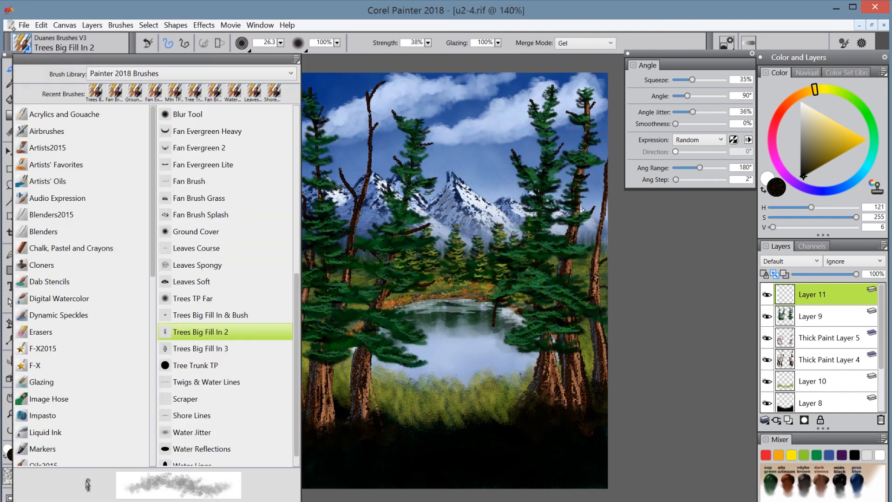
pyautogui.click(185, 231)
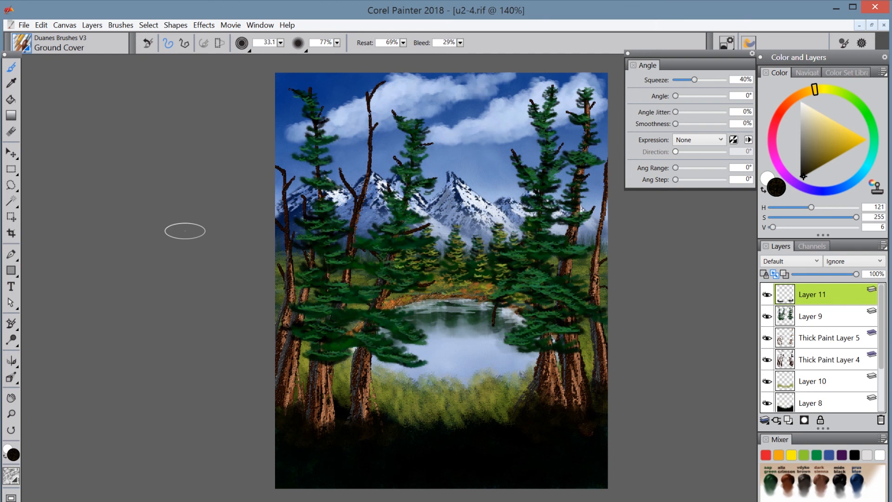
pyautogui.click(279, 45)
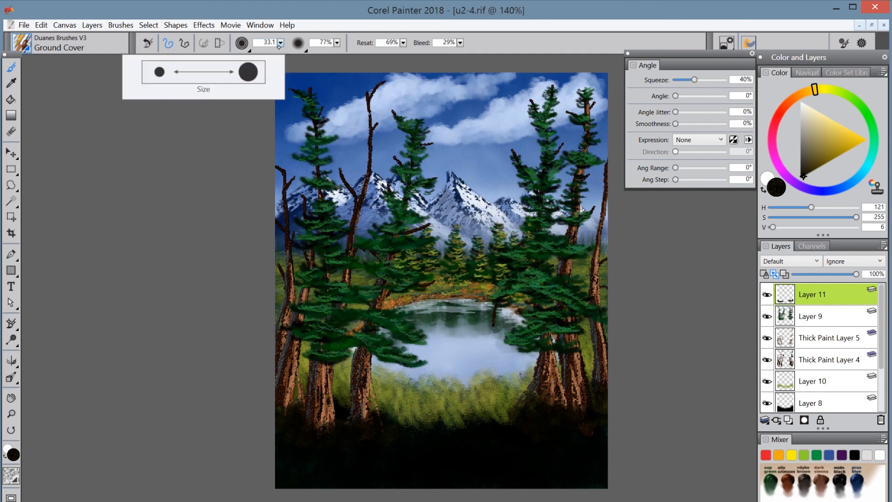
pyautogui.click(826, 143)
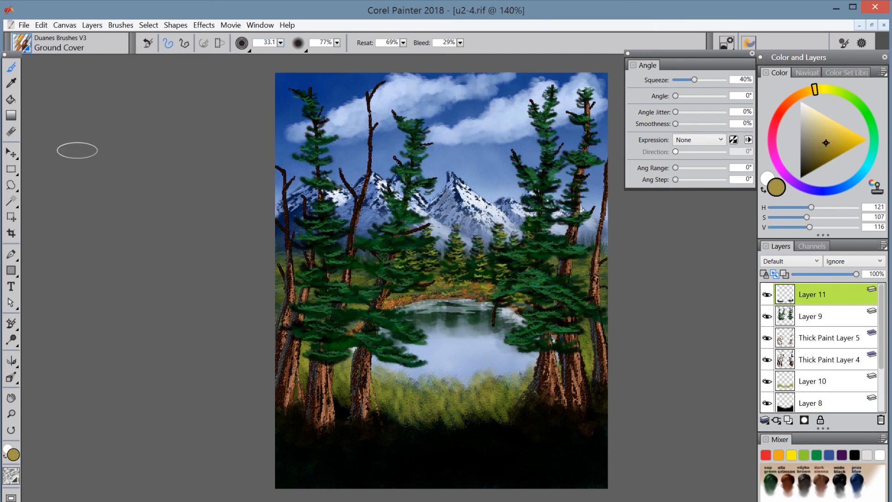
pyautogui.moveTo(600, 395)
pyautogui.mouseDown()
pyautogui.moveTo(597, 416)
pyautogui.moveTo(601, 400)
pyautogui.moveTo(594, 415)
pyautogui.moveTo(596, 402)
pyautogui.moveTo(574, 404)
pyautogui.moveTo(565, 418)
pyautogui.moveTo(549, 409)
pyautogui.moveTo(536, 439)
pyautogui.moveTo(546, 412)
pyautogui.moveTo(525, 409)
pyautogui.moveTo(521, 417)
pyautogui.moveTo(510, 405)
pyautogui.moveTo(499, 413)
pyautogui.moveTo(528, 420)
pyautogui.moveTo(543, 405)
pyautogui.moveTo(554, 416)
pyautogui.moveTo(601, 408)
pyautogui.moveTo(534, 422)
pyautogui.moveTo(448, 414)
pyautogui.moveTo(425, 429)
pyautogui.moveTo(446, 426)
pyautogui.moveTo(395, 426)
pyautogui.moveTo(382, 411)
pyautogui.moveTo(361, 422)
pyautogui.moveTo(337, 412)
pyautogui.moveTo(337, 401)
pyautogui.moveTo(342, 421)
pyautogui.moveTo(304, 426)
pyautogui.moveTo(286, 411)
pyautogui.moveTo(277, 421)
pyautogui.moveTo(289, 431)
pyautogui.moveTo(291, 411)
pyautogui.moveTo(278, 427)
pyautogui.moveTo(538, 418)
pyautogui.moveTo(613, 390)
pyautogui.moveTo(422, 423)
pyautogui.mouseUp()
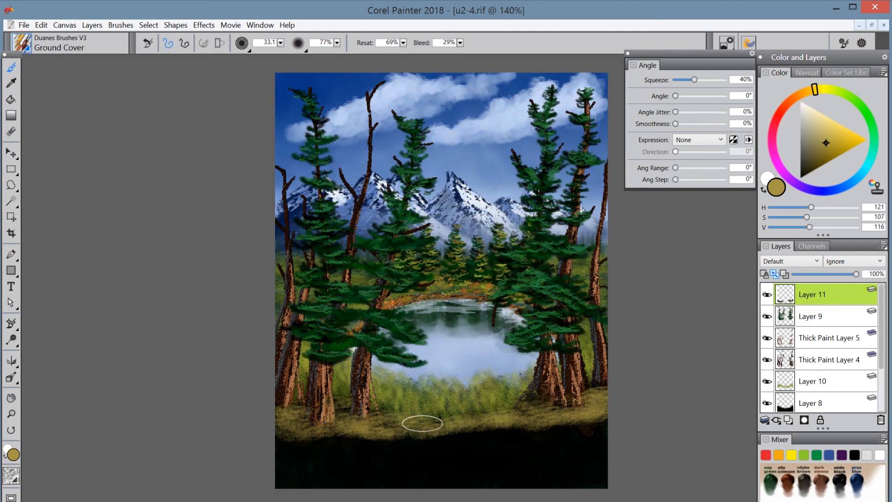
# - Set up Mtn TP Fill Palette Knife at size 24.7, angle 90° and gray-brown H 105, S 28, V 59 on a new thick paint layer
pyautogui.click(21, 43)
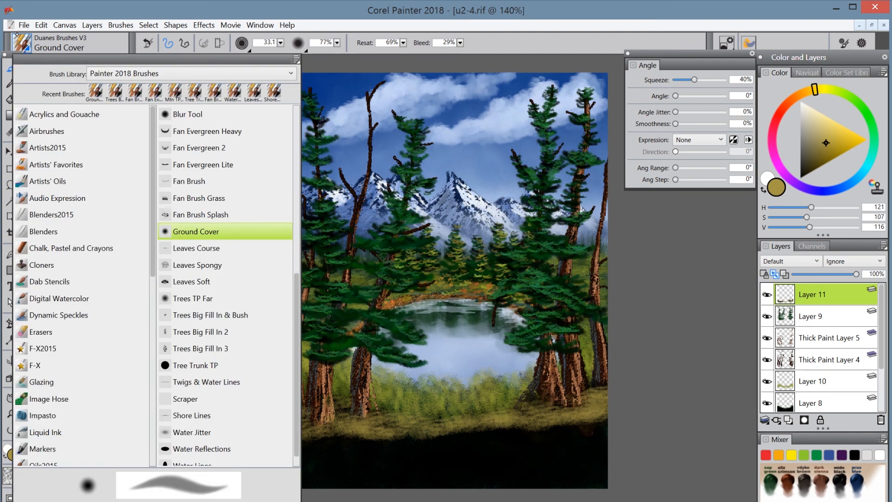
pyautogui.scroll(6, 294, 281)
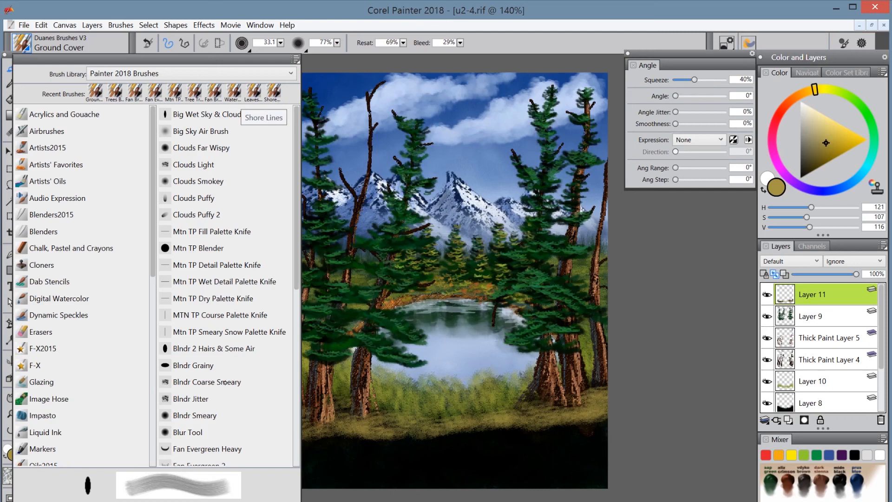
pyautogui.click(227, 231)
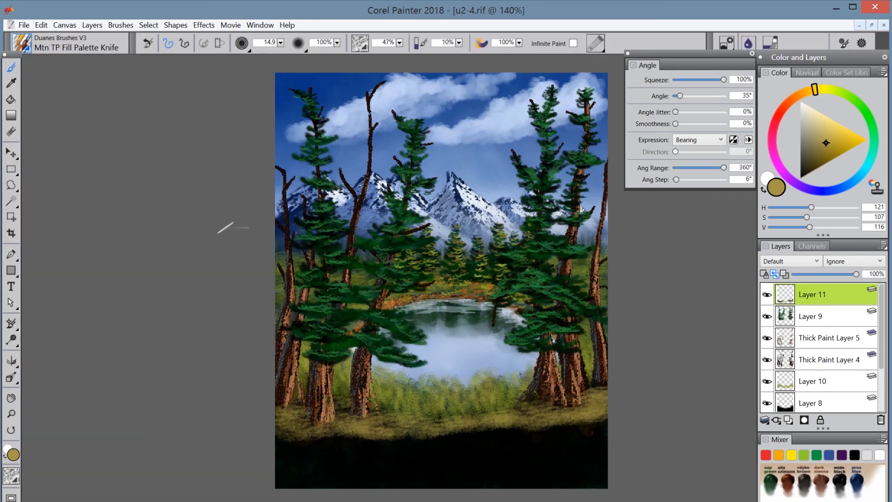
pyautogui.click(808, 476)
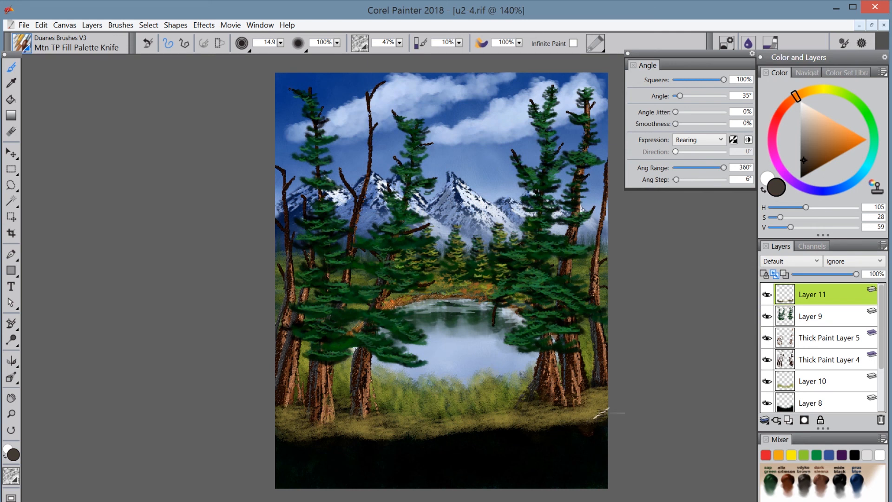
pyautogui.click(745, 95)
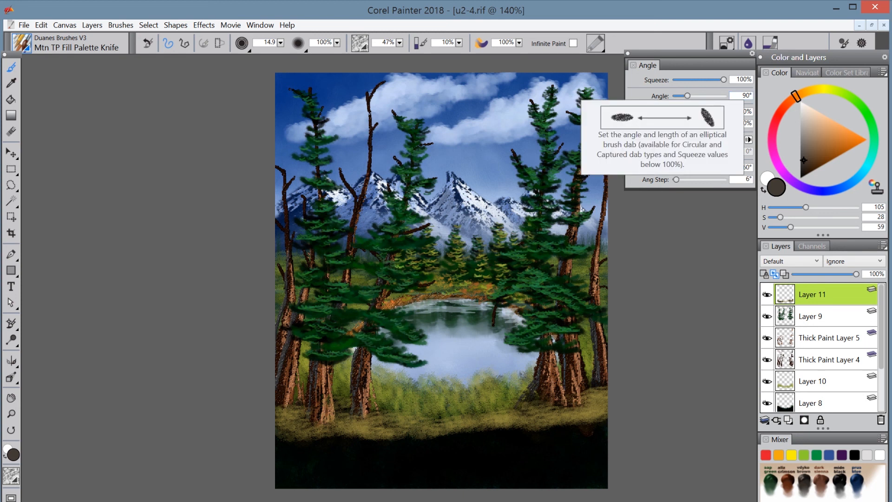
pyautogui.moveTo(280, 44); pyautogui.dragTo(285, 60)
pyautogui.click(567, 441)
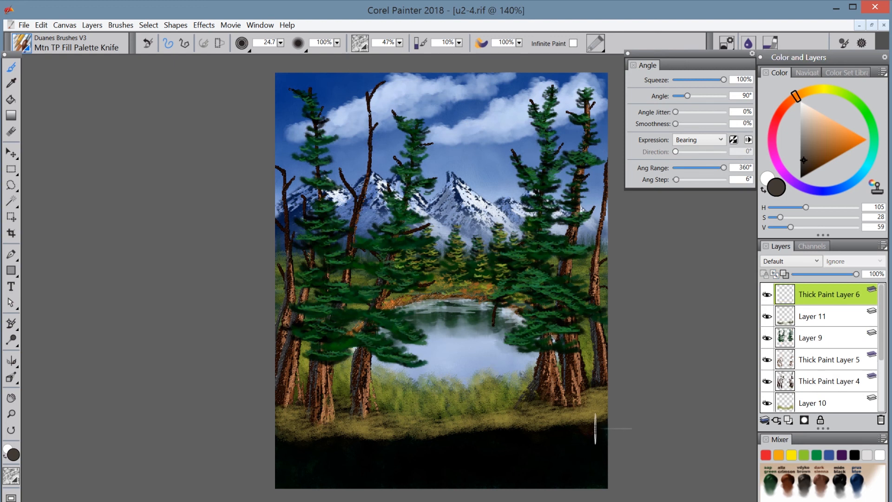
pyautogui.moveTo(607, 421)
pyautogui.mouseDown()
pyautogui.moveTo(479, 449)
pyautogui.moveTo(523, 431)
pyautogui.moveTo(449, 444)
pyautogui.moveTo(435, 456)
pyautogui.moveTo(606, 415)
pyautogui.moveTo(477, 446)
pyautogui.mouseUp()
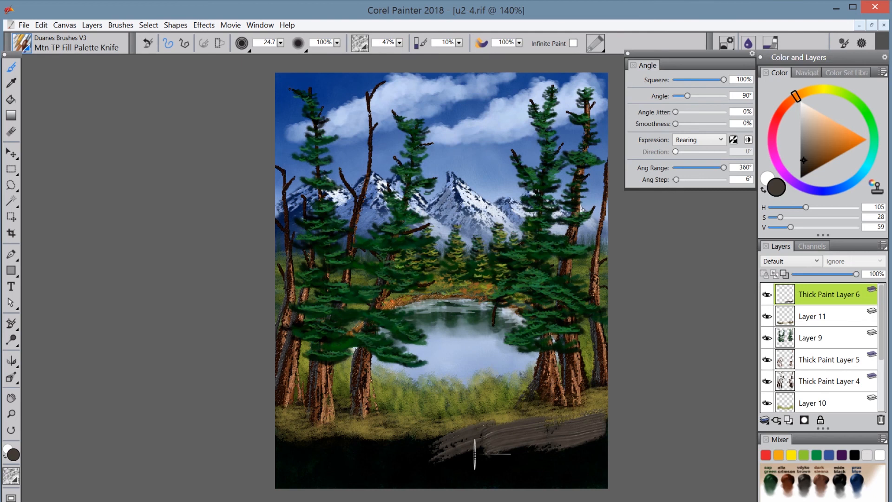
pyautogui.hotkey('ctrl', 'z')
pyautogui.hotkey('ctrl', 'z')
pyautogui.hotkey('ctrl', 'z')
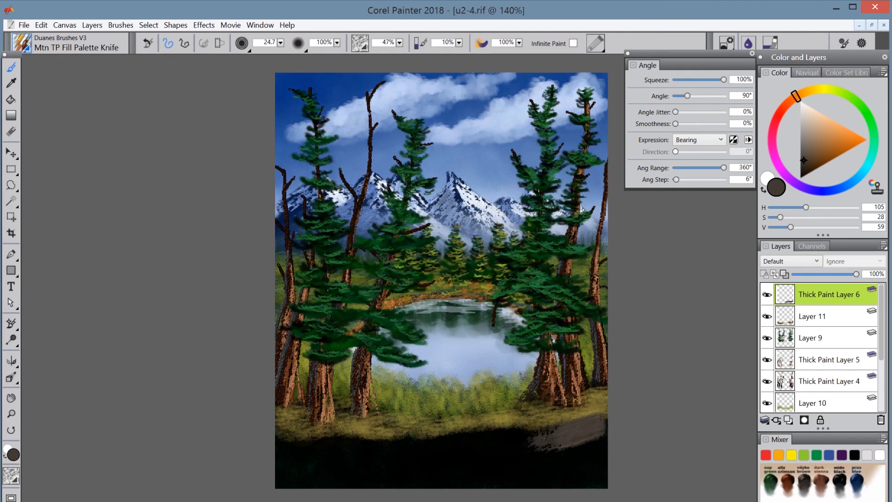
pyautogui.hotkey('ctrl', 'z')
pyautogui.hotkey('ctrl', 'z')
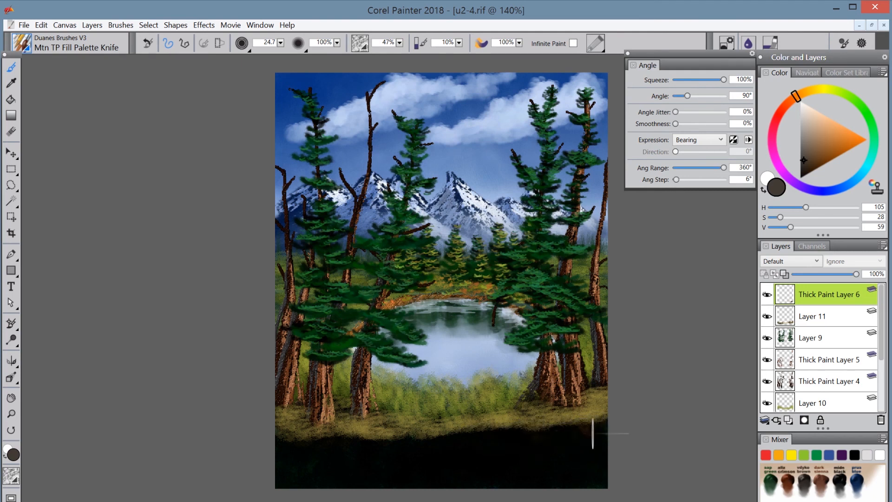
# - Cover the black foreground below the grass with sweeping gray-brown palette knife strokes, undoing and repainting the lower portion
pyautogui.moveTo(605, 434)
pyautogui.mouseDown()
pyautogui.moveTo(515, 454)
pyautogui.moveTo(559, 434)
pyautogui.moveTo(465, 448)
pyautogui.moveTo(508, 437)
pyautogui.moveTo(358, 466)
pyautogui.moveTo(435, 450)
pyautogui.moveTo(242, 447)
pyautogui.moveTo(266, 448)
pyautogui.moveTo(268, 440)
pyautogui.moveTo(325, 461)
pyautogui.moveTo(275, 457)
pyautogui.moveTo(373, 481)
pyautogui.moveTo(357, 476)
pyautogui.moveTo(460, 480)
pyautogui.moveTo(272, 472)
pyautogui.moveTo(368, 496)
pyautogui.moveTo(300, 472)
pyautogui.moveTo(510, 477)
pyautogui.moveTo(458, 461)
pyautogui.moveTo(585, 433)
pyautogui.moveTo(439, 473)
pyautogui.moveTo(610, 443)
pyautogui.moveTo(547, 469)
pyautogui.moveTo(548, 477)
pyautogui.moveTo(622, 459)
pyautogui.moveTo(523, 493)
pyautogui.moveTo(642, 463)
pyautogui.moveTo(509, 467)
pyautogui.moveTo(534, 451)
pyautogui.moveTo(311, 477)
pyautogui.mouseUp()
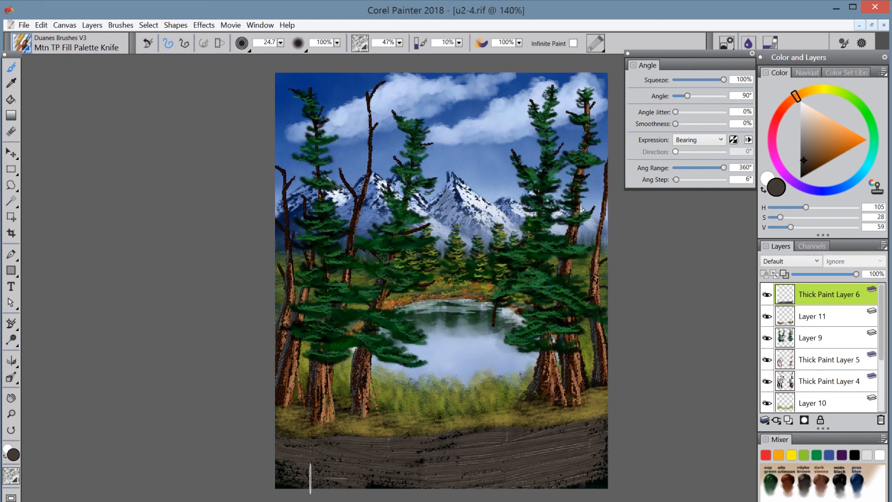
pyautogui.hotkey('ctrl', 'z')
pyautogui.hotkey('ctrl', 'z')
pyautogui.hotkey('ctrl', 'z')
pyautogui.hotkey('ctrl', 'z')
pyautogui.hotkey('ctrl', 'z')
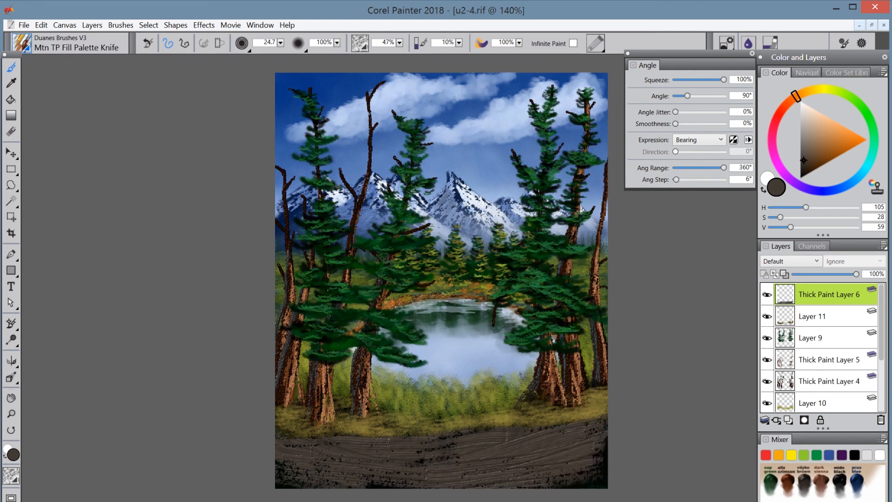
pyautogui.hotkey('ctrl', 'z')
pyautogui.hotkey('ctrl', 'z')
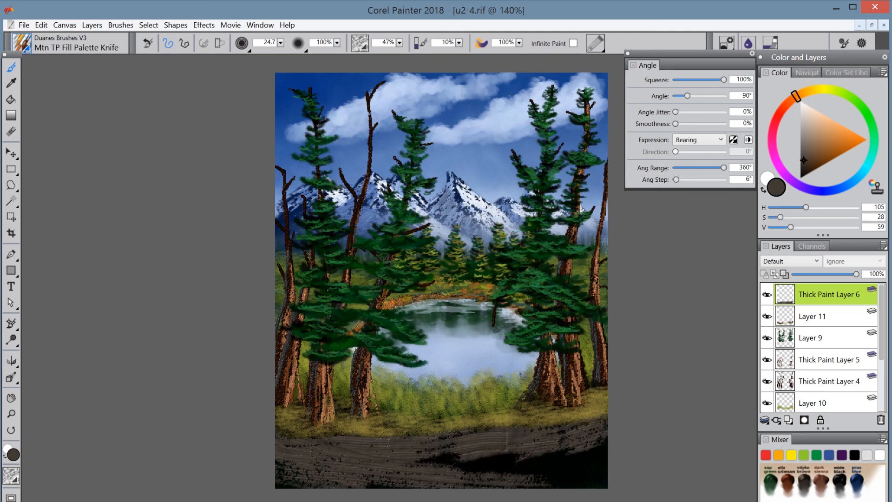
pyautogui.hotkey('ctrl', 'z')
pyautogui.hotkey('ctrl', 'z')
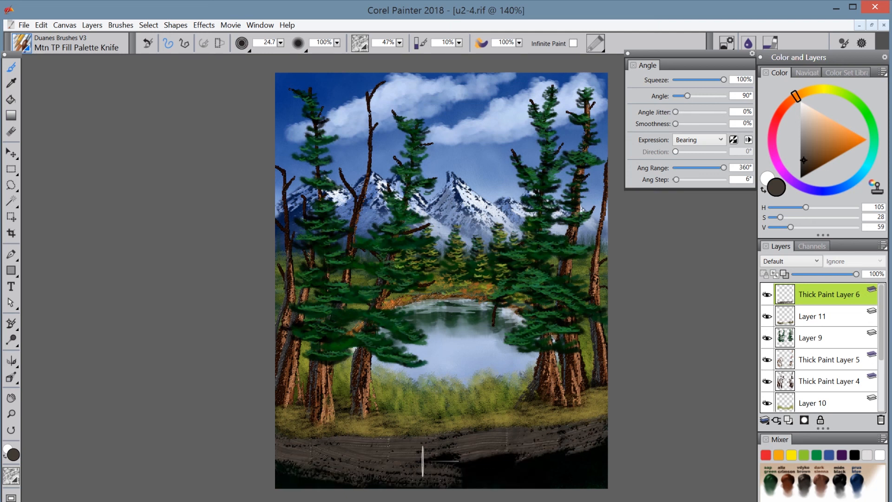
pyautogui.moveTo(422, 460)
pyautogui.mouseDown()
pyautogui.moveTo(503, 458)
pyautogui.moveTo(469, 468)
pyautogui.moveTo(614, 435)
pyautogui.moveTo(481, 470)
pyautogui.moveTo(310, 460)
pyautogui.moveTo(310, 447)
pyautogui.moveTo(258, 431)
pyautogui.moveTo(192, 435)
pyautogui.moveTo(375, 480)
pyautogui.moveTo(623, 457)
pyautogui.mouseUp()
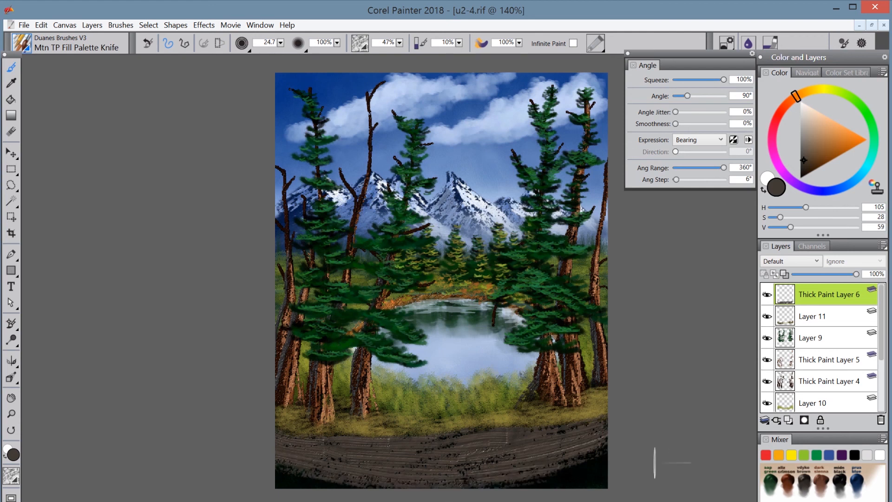
# - Streak the foreground dirt with warm brown palette knife strokes in H 105, S 119, V 100, and add a new layer above it
pyautogui.click(825, 148)
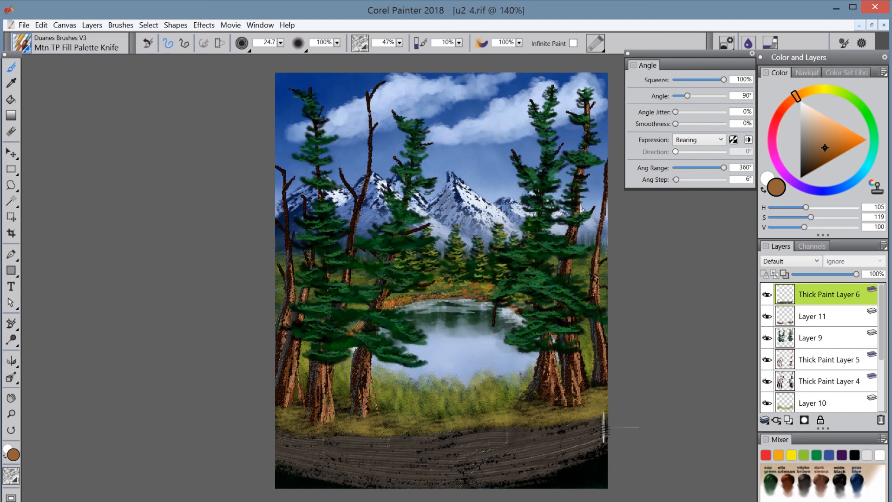
pyautogui.moveTo(604, 426); pyautogui.dragTo(500, 449)
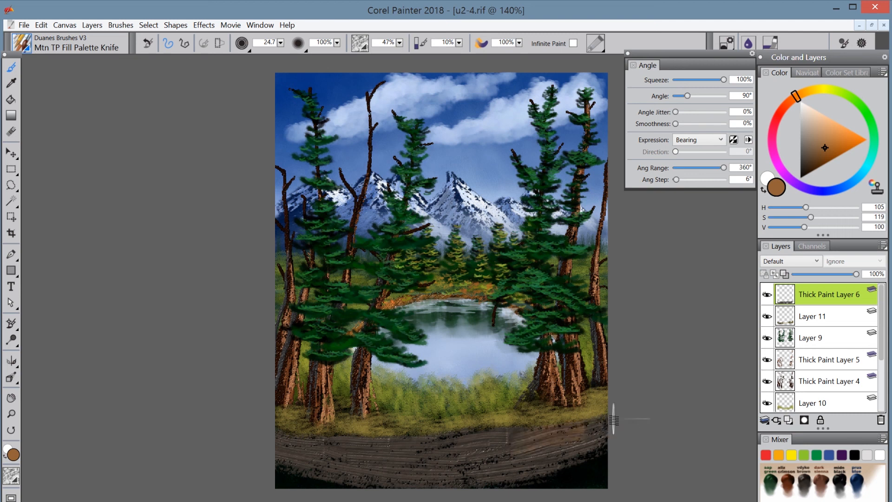
pyautogui.moveTo(614, 419)
pyautogui.mouseDown()
pyautogui.moveTo(318, 455)
pyautogui.moveTo(293, 448)
pyautogui.mouseUp()
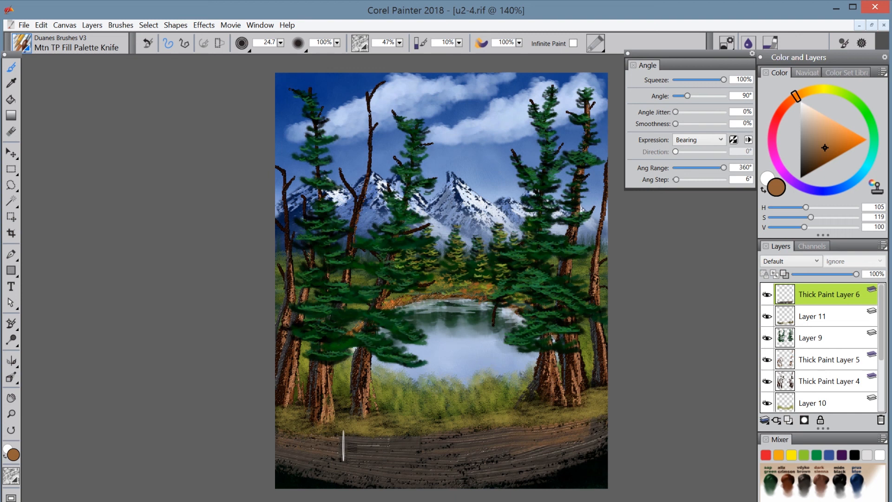
pyautogui.moveTo(460, 454)
pyautogui.mouseDown()
pyautogui.moveTo(343, 467)
pyautogui.moveTo(282, 453)
pyautogui.mouseUp()
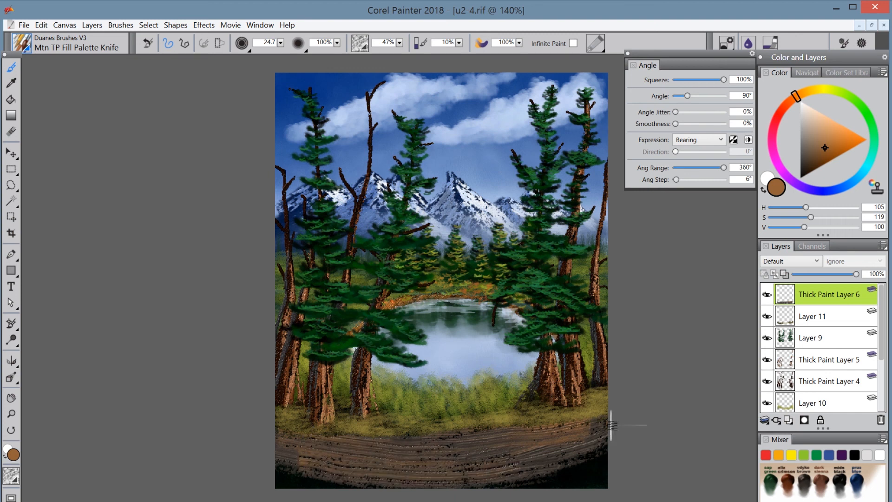
pyautogui.moveTo(612, 425)
pyautogui.mouseDown()
pyautogui.moveTo(495, 463)
pyautogui.moveTo(403, 468)
pyautogui.moveTo(263, 452)
pyautogui.mouseUp()
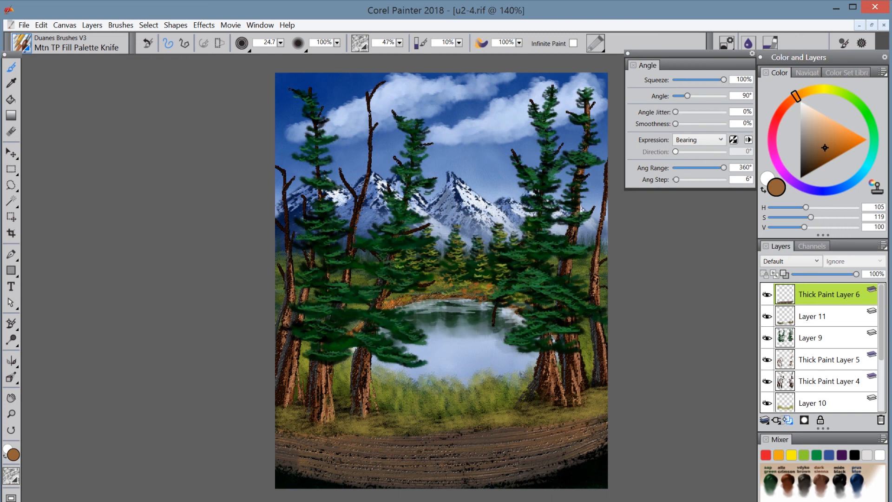
pyautogui.click(788, 419)
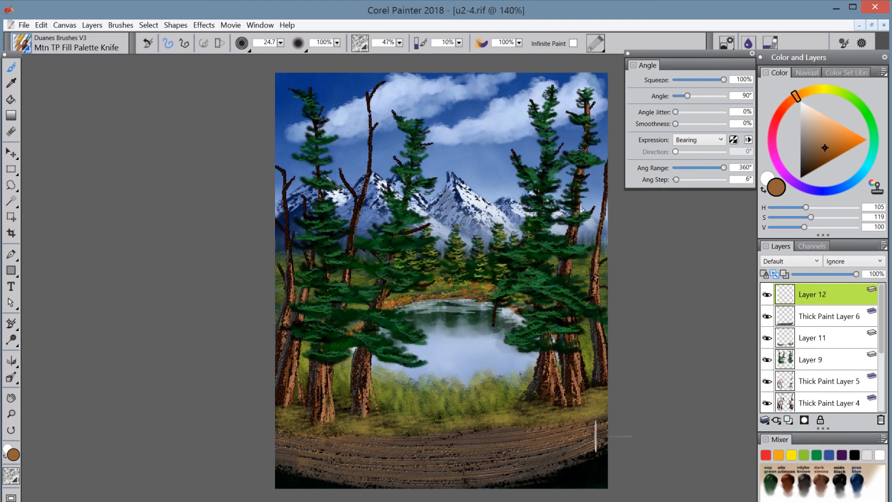
# - Streak the foreground dirt with light tan palette knife strokes in H 105, S 95, V 137 on a new thick paint layer
pyautogui.moveTo(618, 420)
pyautogui.mouseDown()
pyautogui.moveTo(495, 449)
pyautogui.moveTo(502, 456)
pyautogui.mouseUp()
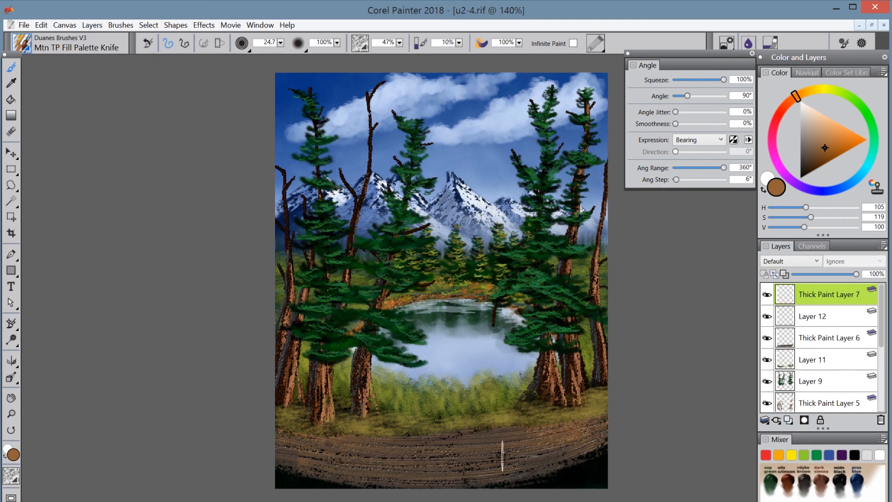
pyautogui.click(824, 137)
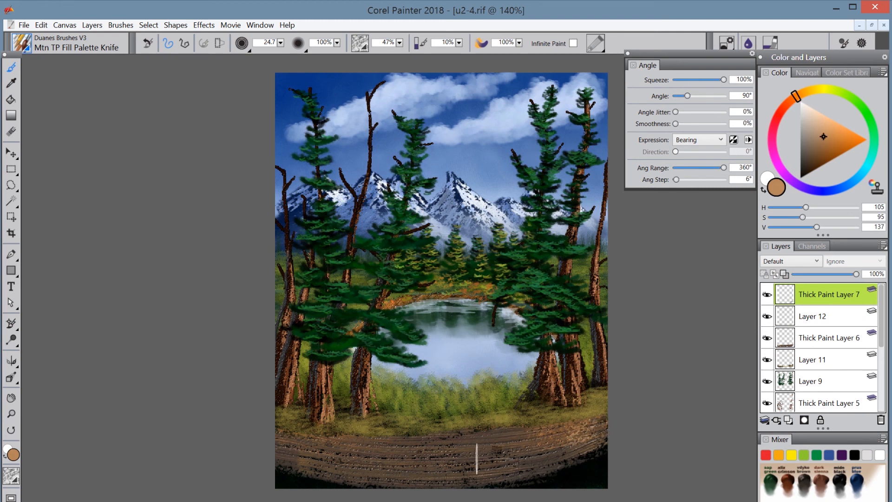
pyautogui.moveTo(397, 438)
pyautogui.mouseDown()
pyautogui.moveTo(528, 428)
pyautogui.moveTo(556, 435)
pyautogui.moveTo(368, 437)
pyautogui.moveTo(263, 423)
pyautogui.mouseUp()
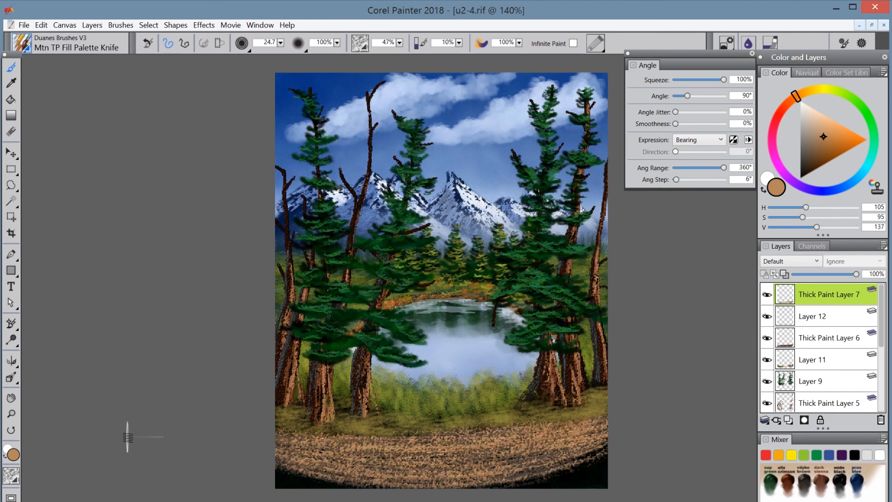
# - Move Layer 12 above Thick Paint Layer 7 and edge the dirt path with Ground Cover strokes in olive yellow H 127, S 125, V 139
pyautogui.click(830, 317)
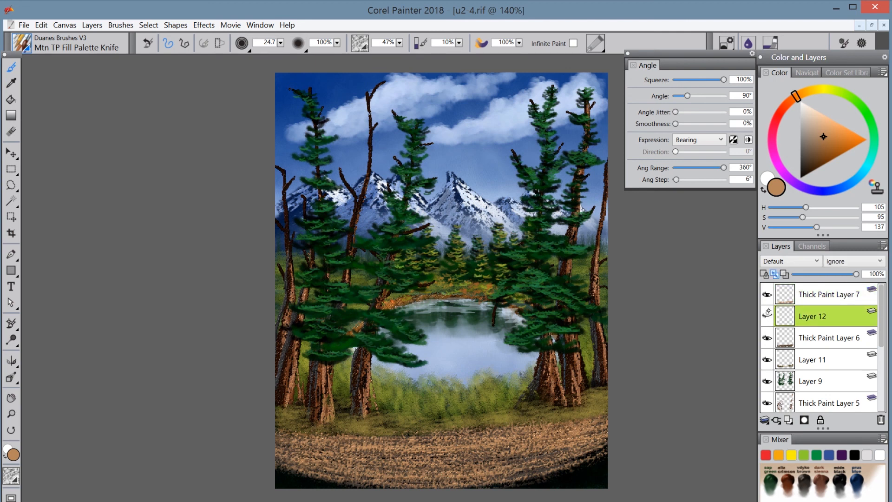
pyautogui.moveTo(836, 310); pyautogui.dragTo(835, 290)
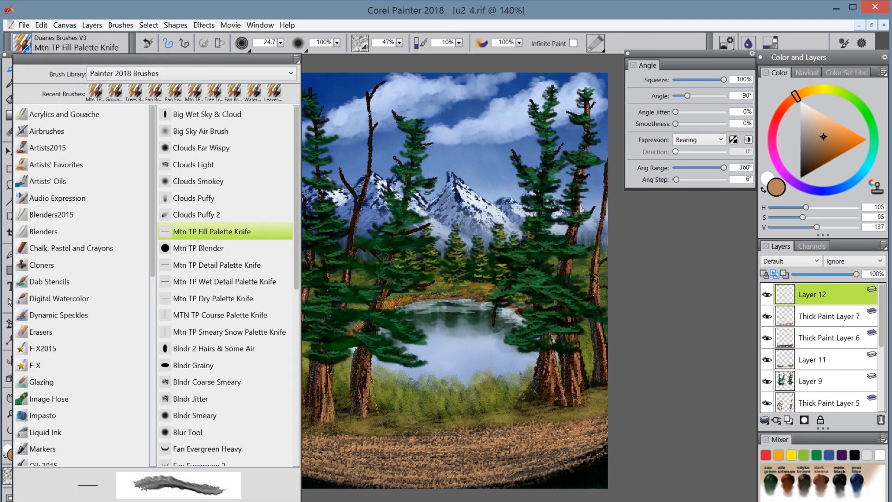
pyautogui.click(115, 91)
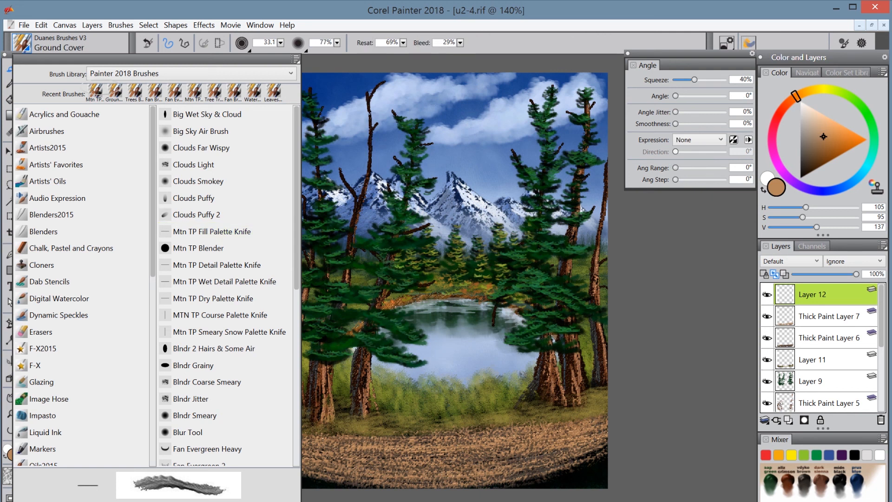
pyautogui.click(659, 285)
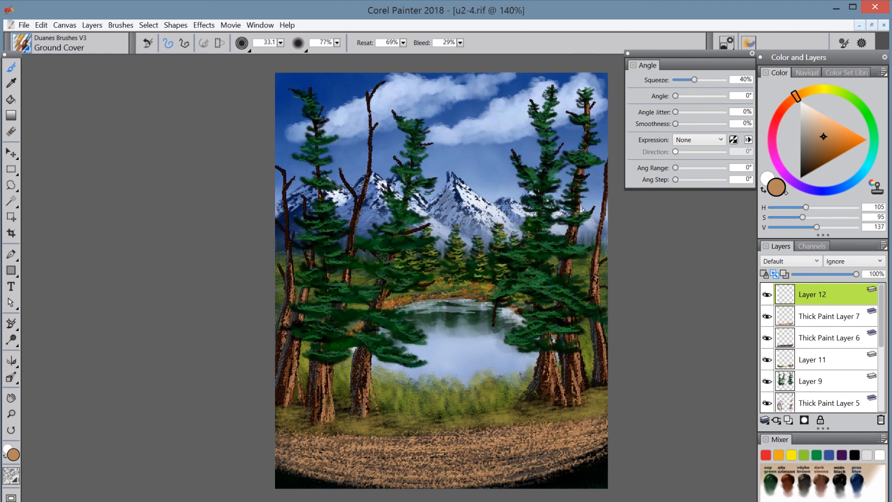
pyautogui.click(822, 88)
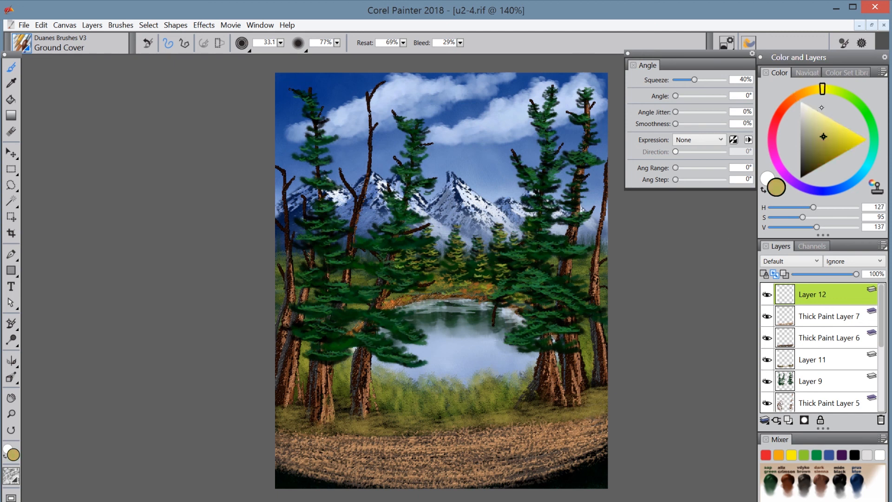
pyautogui.click(830, 136)
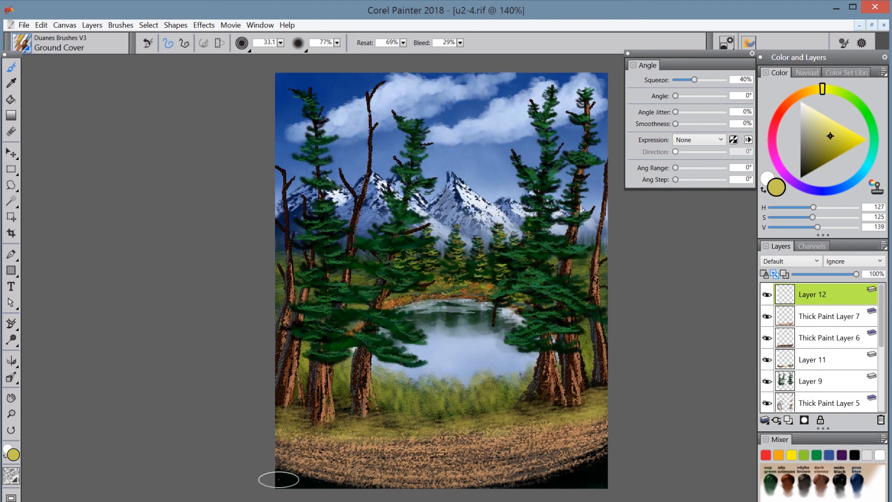
pyautogui.moveTo(278, 479)
pyautogui.mouseDown()
pyautogui.moveTo(288, 472)
pyautogui.moveTo(279, 467)
pyautogui.moveTo(319, 483)
pyautogui.mouseUp()
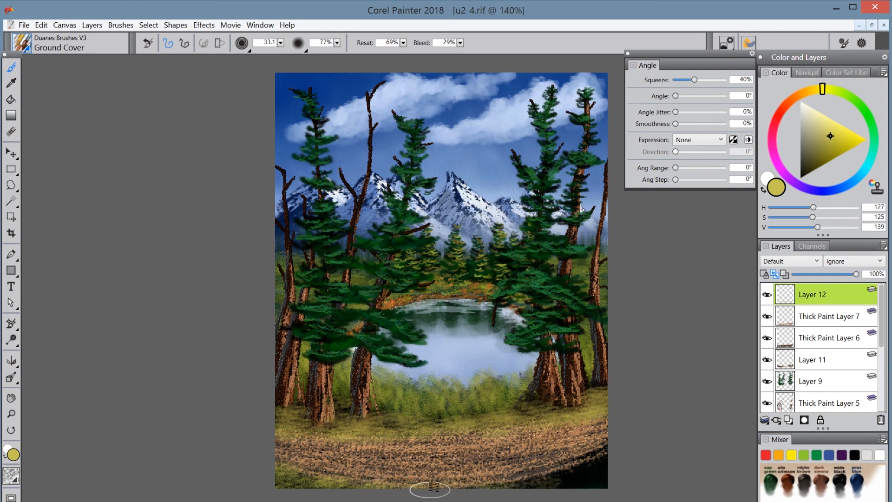
pyautogui.moveTo(429, 489)
pyautogui.mouseDown()
pyautogui.moveTo(551, 473)
pyautogui.moveTo(544, 481)
pyautogui.moveTo(571, 461)
pyautogui.moveTo(570, 470)
pyautogui.moveTo(599, 459)
pyautogui.moveTo(592, 474)
pyautogui.moveTo(563, 487)
pyautogui.moveTo(592, 480)
pyautogui.mouseUp()
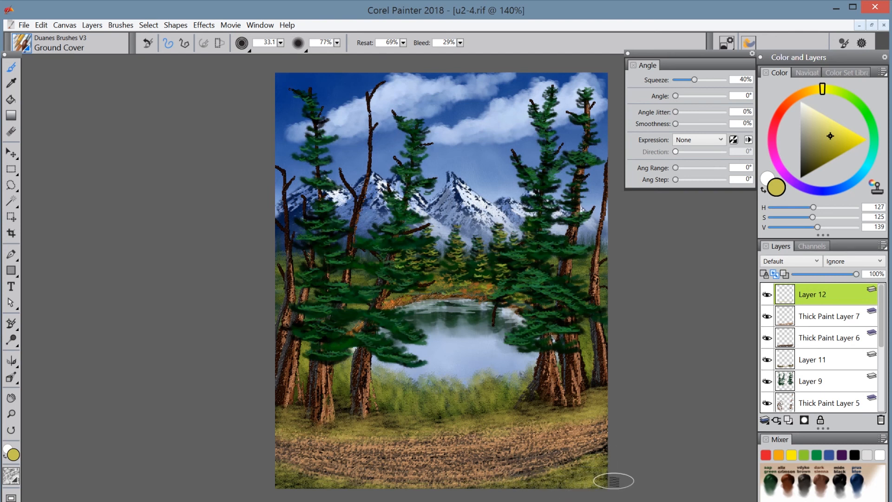
# - Vary the grass around the dirt path with light green H 143, S 169, V 153, gold H 120, S 252, V 104, and green H 149
pyautogui.moveTo(846, 144)
pyautogui.mouseDown()
pyautogui.moveTo(846, 151)
pyautogui.moveTo(836, 132)
pyautogui.mouseUp()
pyautogui.click(843, 90)
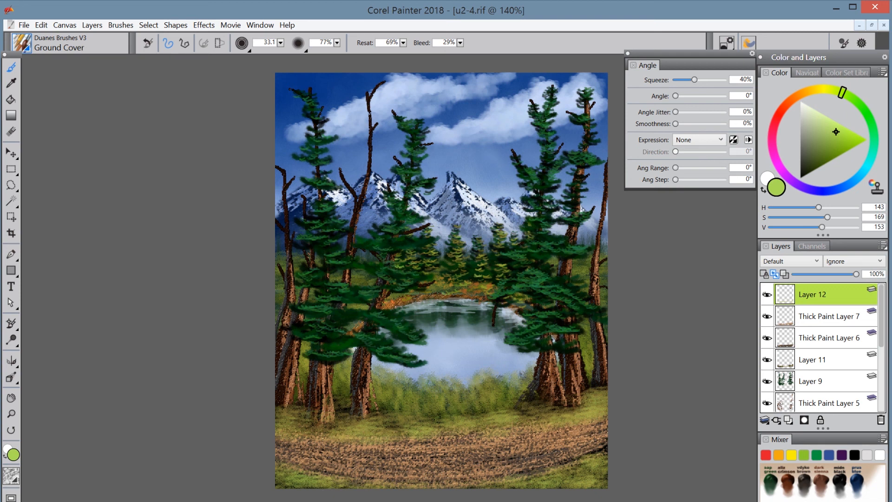
pyautogui.click(813, 89)
pyautogui.moveTo(835, 132); pyautogui.dragTo(853, 147)
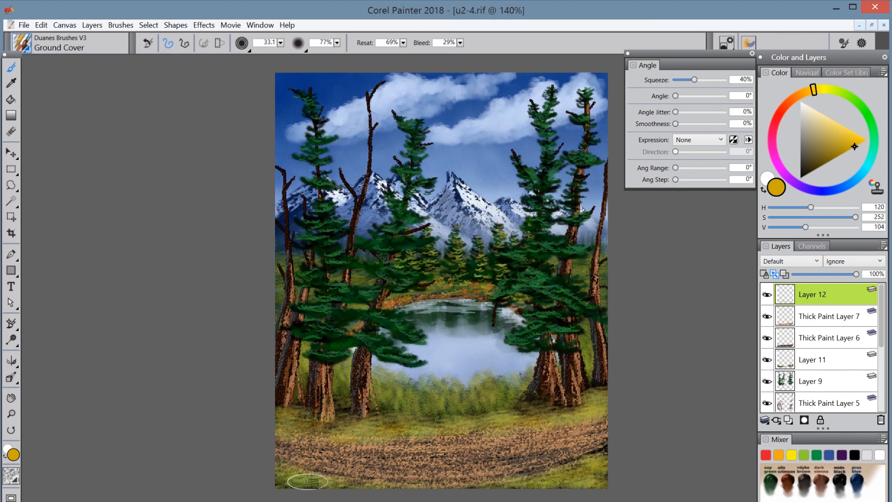
pyautogui.click(849, 96)
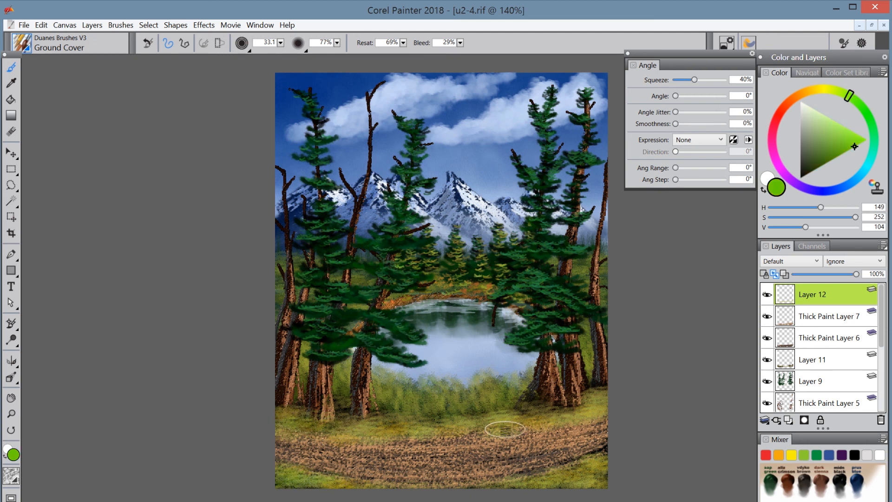
# - Splash orange dabs, H 105, S 199, V 124, on the grass beneath the right-hand trees using Fan Brush Splash at size 42.1
pyautogui.click(28, 43)
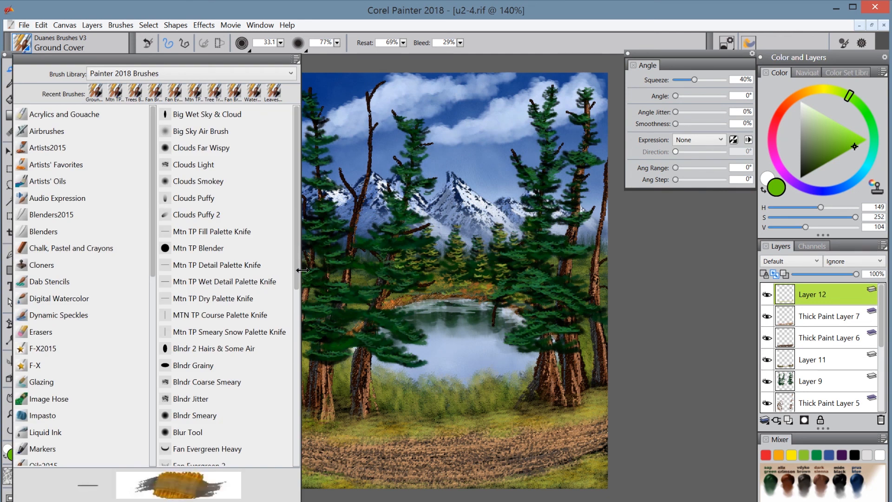
pyautogui.moveTo(297, 270); pyautogui.dragTo(290, 375)
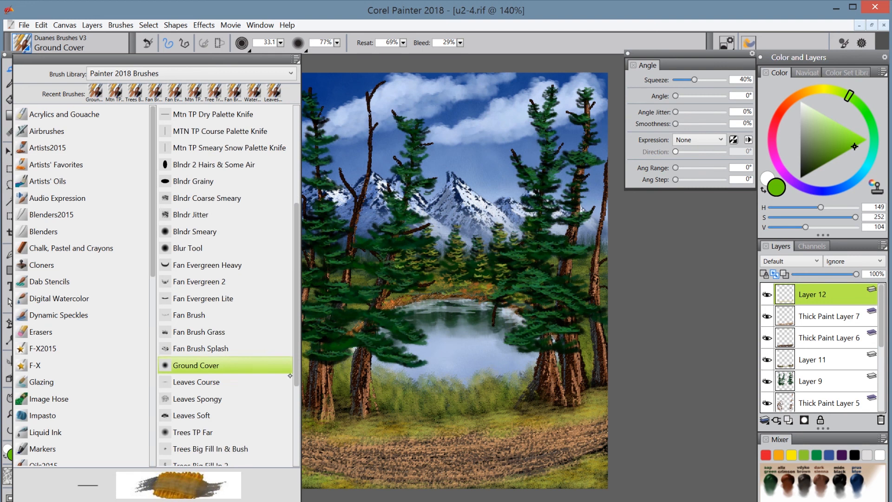
pyautogui.click(200, 348)
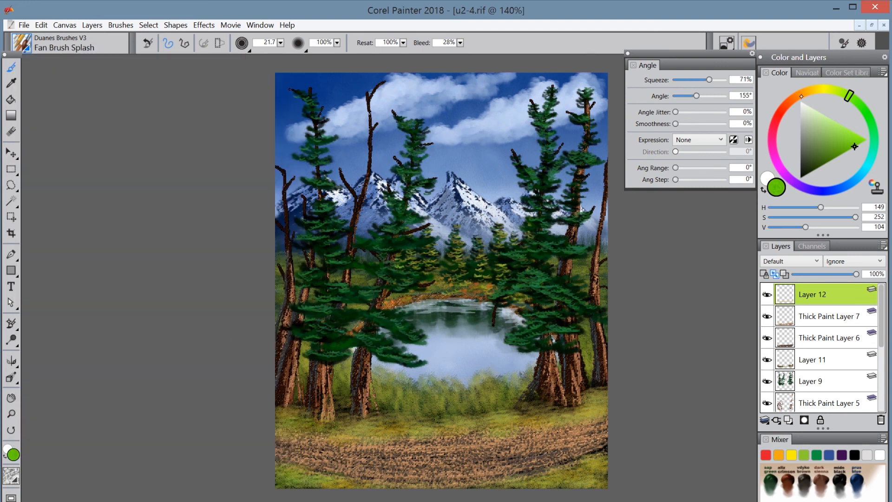
pyautogui.click(796, 96)
pyautogui.click(851, 141)
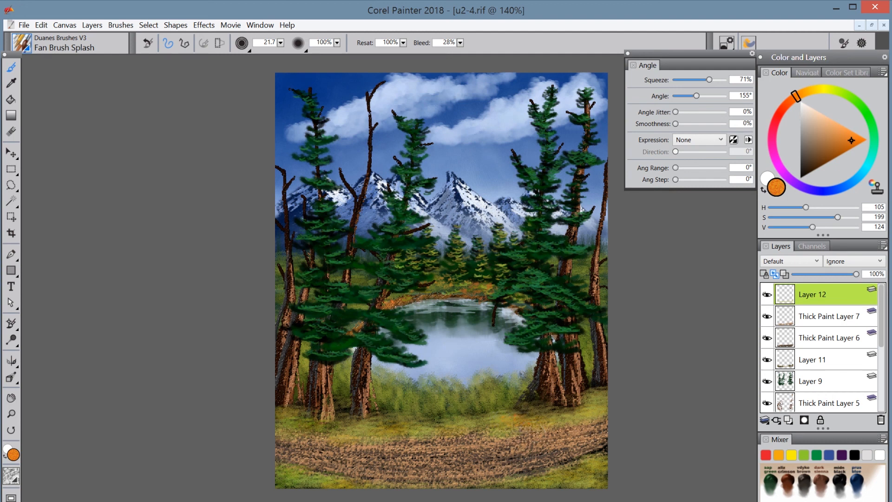
pyautogui.moveTo(281, 42); pyautogui.dragTo(290, 60)
pyautogui.moveTo(587, 413); pyautogui.dragTo(603, 410)
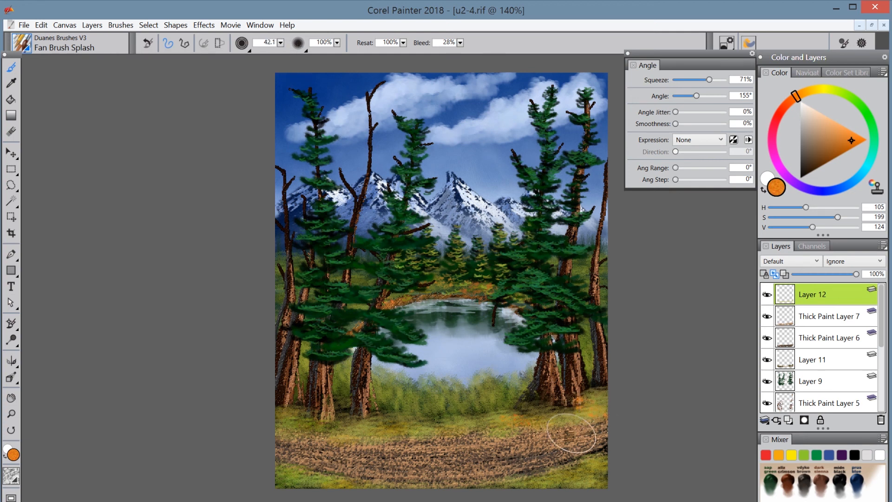
# - Set the brush angle to 0° and dab red-orange flowers, H 94, S 250, V 141, on the grass beneath both tree groups
pyautogui.moveTo(696, 96); pyautogui.dragTo(637, 119)
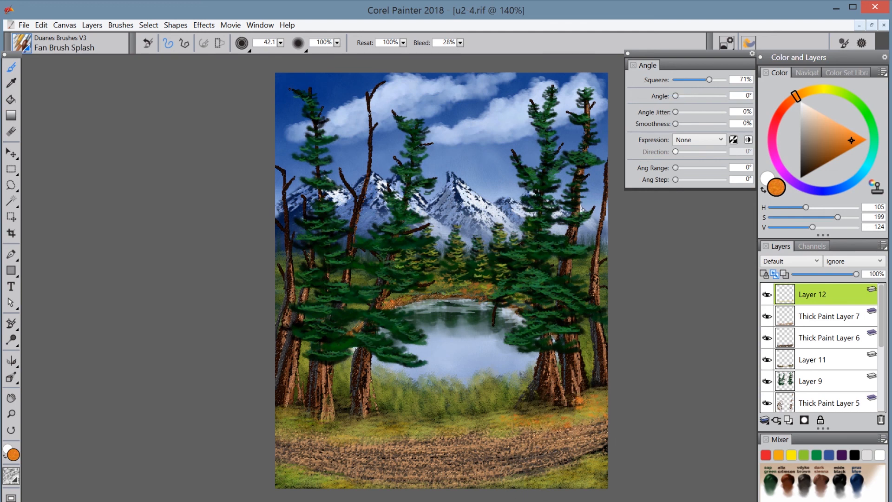
pyautogui.moveTo(796, 96); pyautogui.dragTo(785, 105)
pyautogui.moveTo(851, 140); pyautogui.dragTo(858, 135)
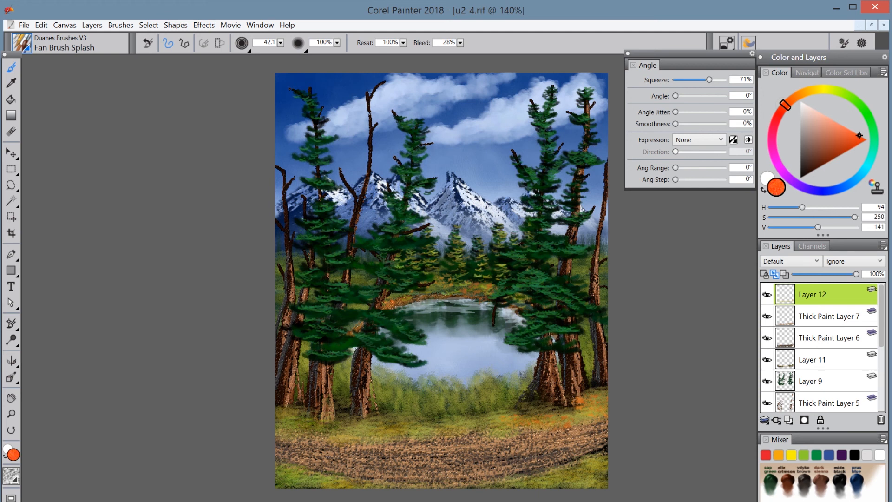
pyautogui.moveTo(516, 431); pyautogui.dragTo(504, 422)
pyautogui.moveTo(579, 414); pyautogui.dragTo(593, 398)
pyautogui.moveTo(353, 430)
pyautogui.mouseDown()
pyautogui.moveTo(339, 414)
pyautogui.moveTo(342, 423)
pyautogui.moveTo(385, 424)
pyautogui.moveTo(360, 444)
pyautogui.moveTo(293, 423)
pyautogui.moveTo(289, 430)
pyautogui.mouseUp()
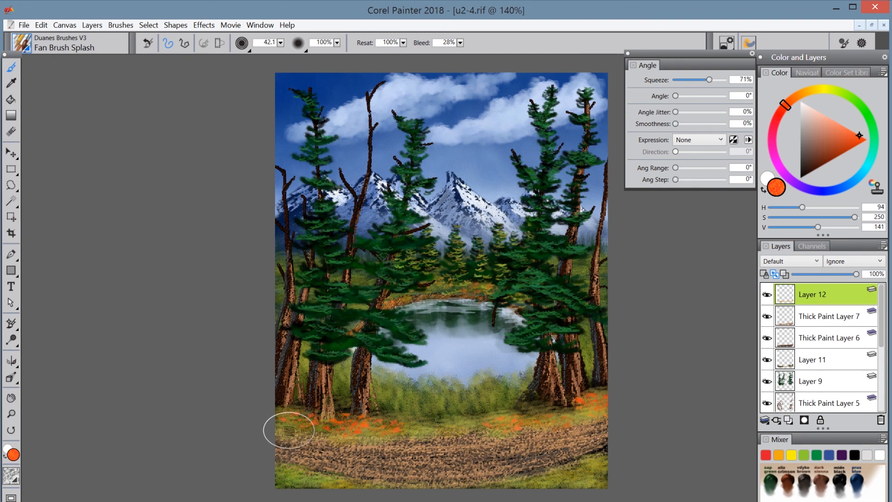
# - Dab yellow, H 129, S 250, V 141, and golden-orange, H 113, S 255, V 115, flowers over the red-orange clusters
pyautogui.click(826, 87)
pyautogui.moveTo(321, 420)
pyautogui.mouseDown()
pyautogui.moveTo(298, 420)
pyautogui.moveTo(323, 431)
pyautogui.moveTo(344, 423)
pyautogui.moveTo(371, 446)
pyautogui.mouseUp()
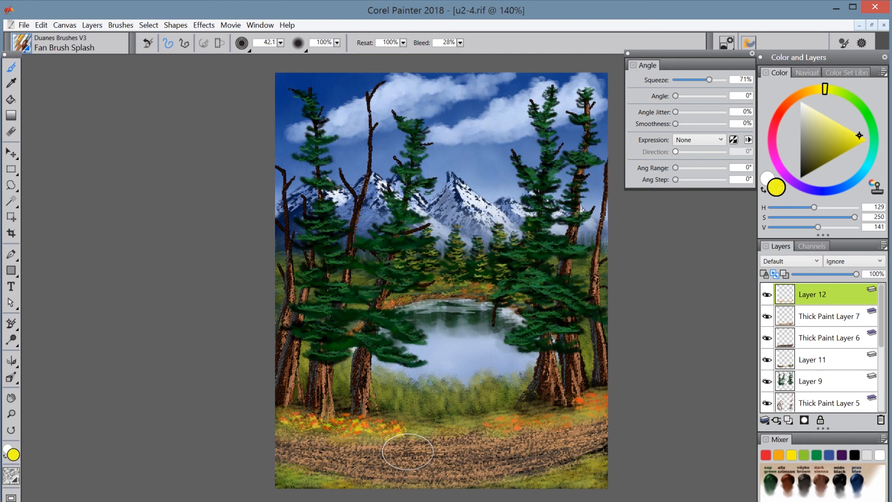
pyautogui.moveTo(567, 430)
pyautogui.mouseDown()
pyautogui.moveTo(595, 400)
pyautogui.moveTo(569, 443)
pyautogui.moveTo(556, 422)
pyautogui.moveTo(498, 428)
pyautogui.mouseUp()
pyautogui.click(793, 95)
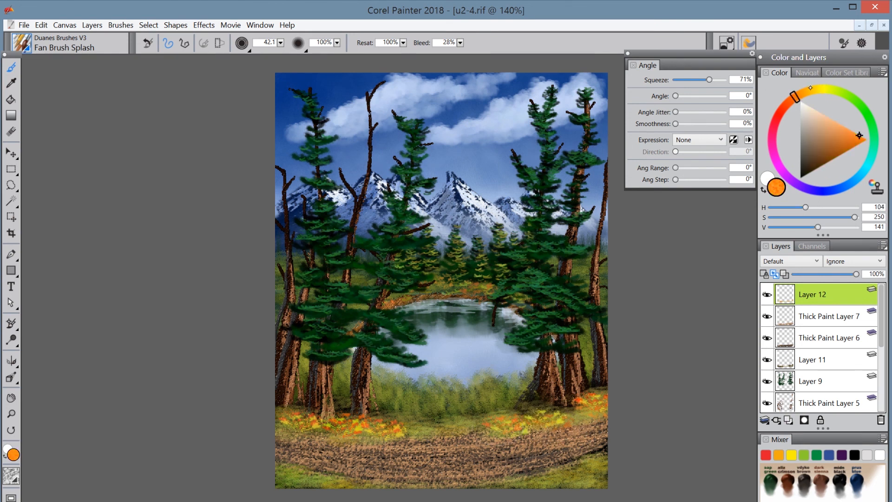
pyautogui.click(812, 89)
pyautogui.click(806, 91)
pyautogui.click(861, 143)
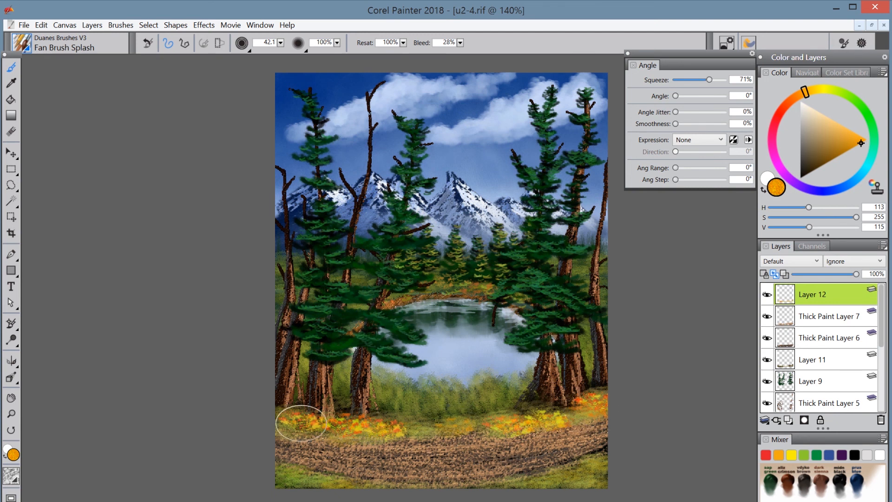
# - Draw thin dark brown twigs rising from the near shore with the Twigs & Water Lines brush in H 113, S 255, V 37
pyautogui.click(21, 43)
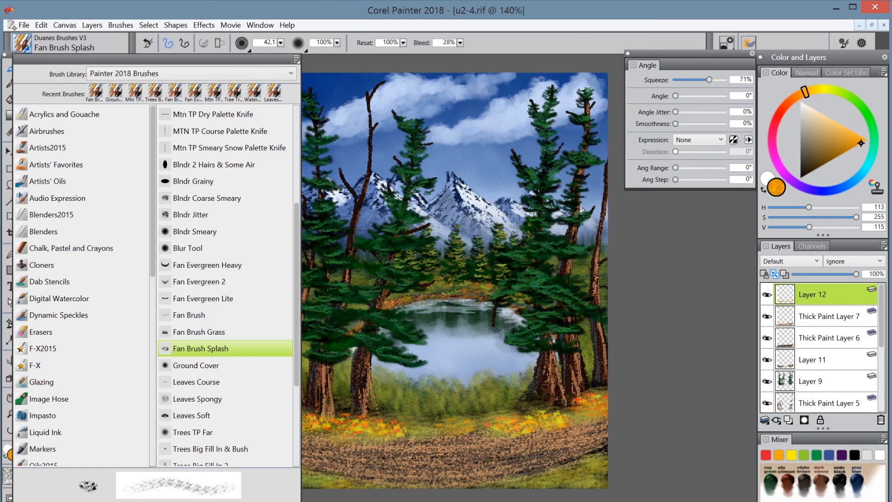
pyautogui.scroll(-3, 297, 393)
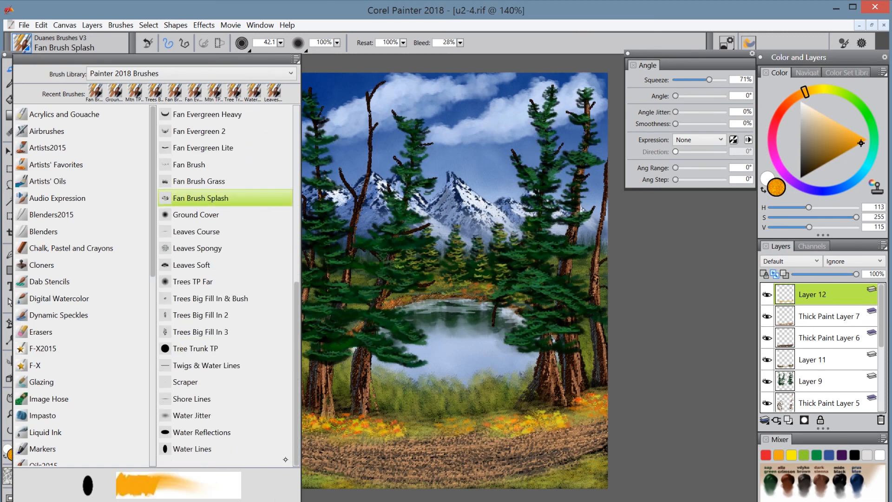
pyautogui.click(205, 360)
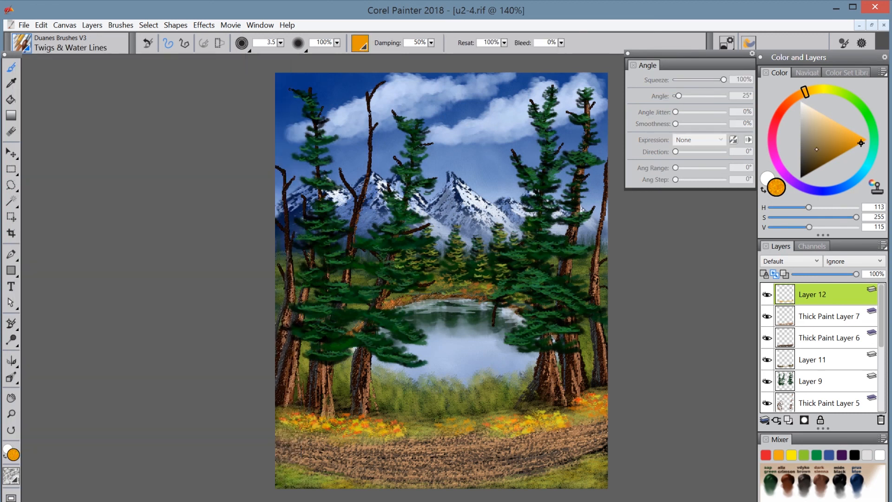
pyautogui.click(819, 167)
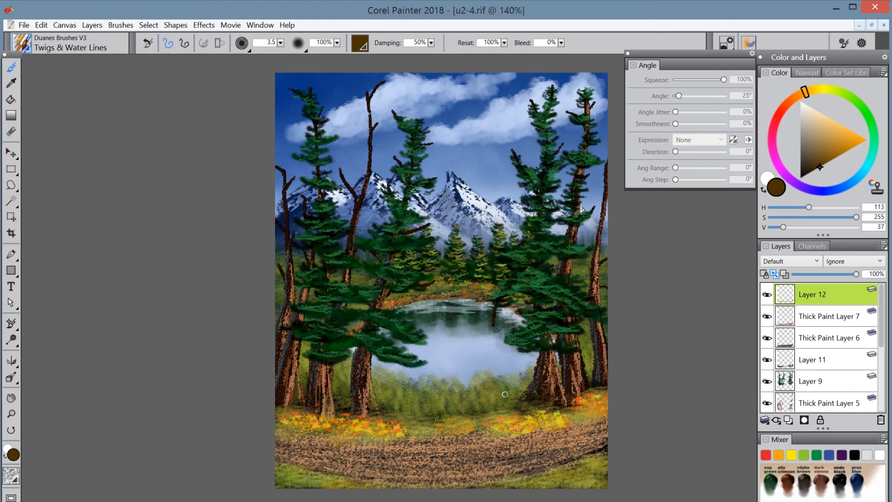
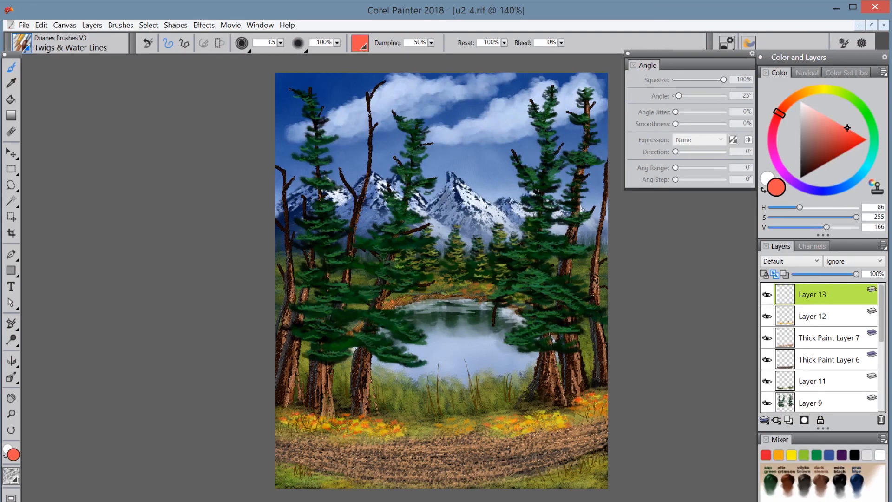
# - Paint a dark brown band, H 86, S 255, V 18, along the path's lower edge on a new layer with Mtn TP Fill Palette Knife
pyautogui.click(827, 357)
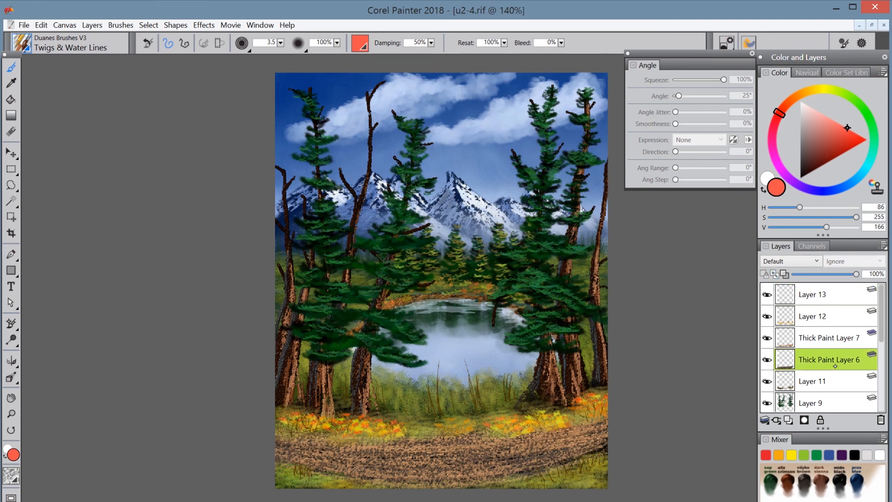
pyautogui.click(17, 36)
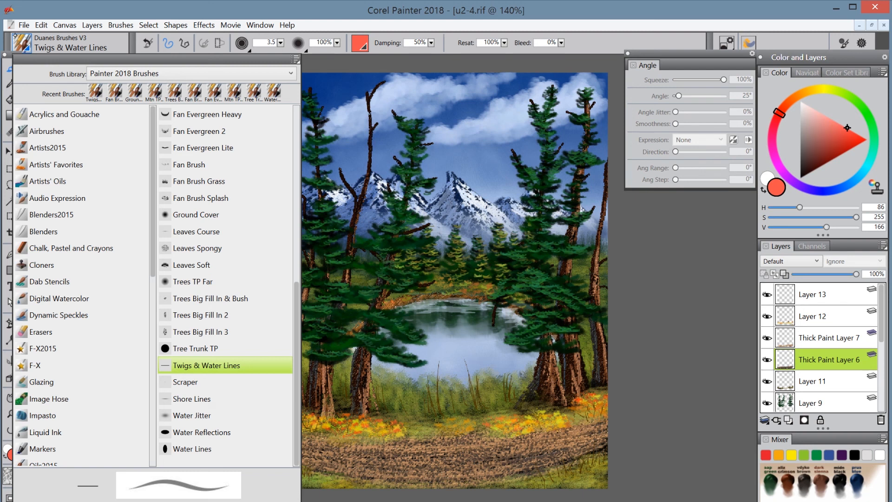
pyautogui.scroll(5, 288, 183)
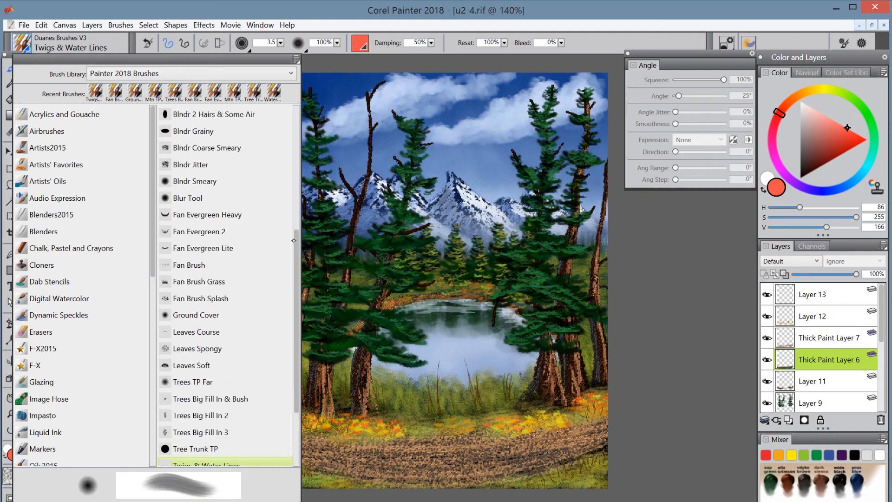
pyautogui.scroll(3, 288, 182)
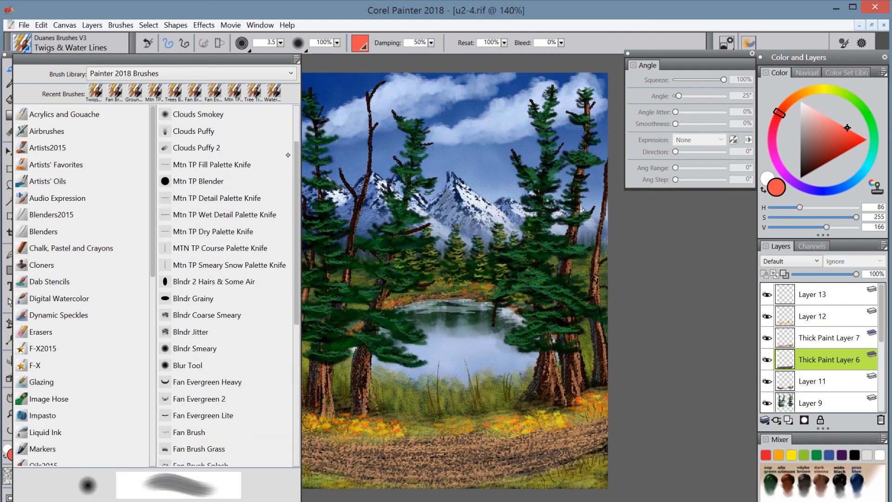
pyautogui.click(223, 161)
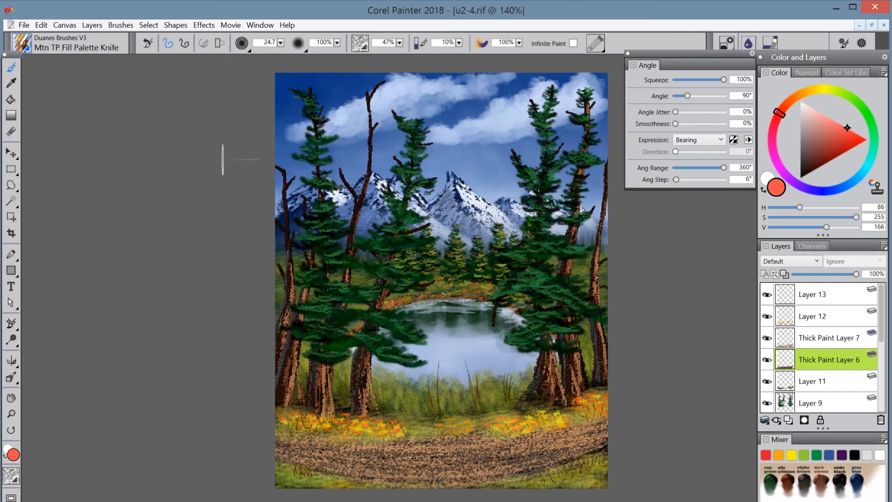
pyautogui.click(810, 172)
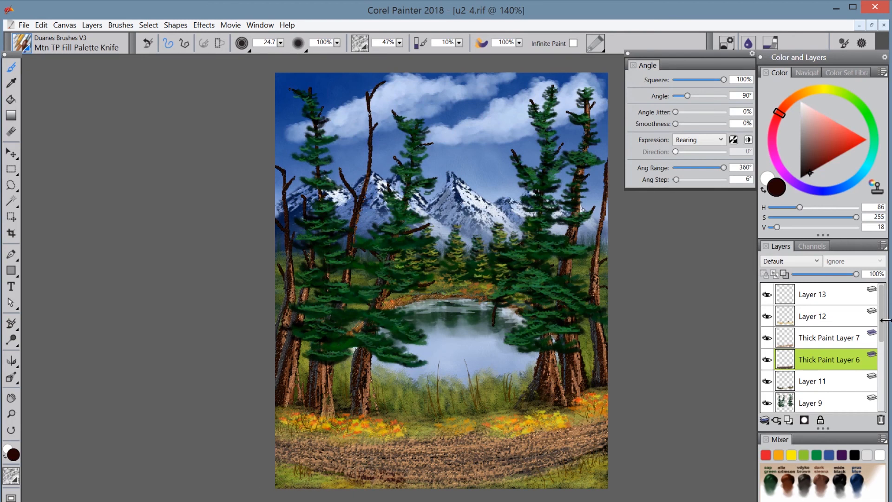
pyautogui.hotkey('ctrl', 'shift', 'n')
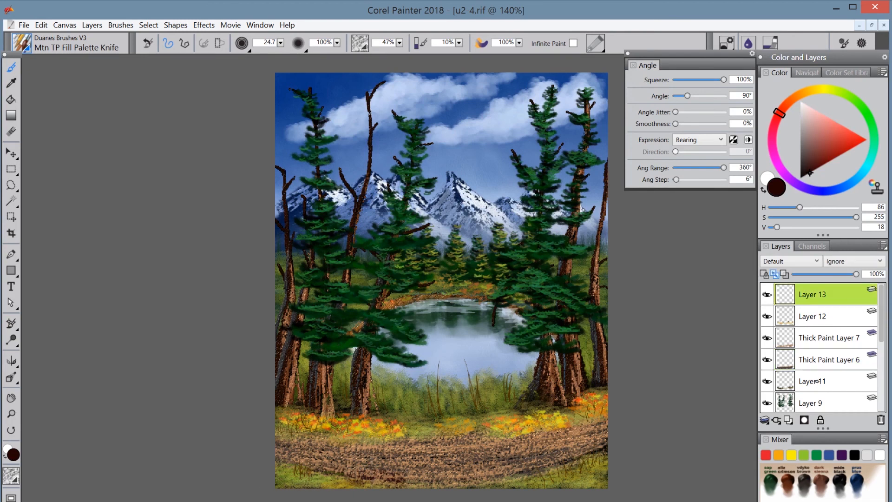
pyautogui.moveTo(390, 483)
pyautogui.mouseDown()
pyautogui.moveTo(296, 483)
pyautogui.moveTo(278, 469)
pyautogui.moveTo(364, 478)
pyautogui.moveTo(465, 472)
pyautogui.moveTo(235, 479)
pyautogui.moveTo(446, 474)
pyautogui.moveTo(609, 442)
pyautogui.moveTo(611, 450)
pyautogui.moveTo(478, 481)
pyautogui.moveTo(299, 474)
pyautogui.moveTo(526, 447)
pyautogui.moveTo(663, 387)
pyautogui.moveTo(541, 438)
pyautogui.moveTo(298, 462)
pyautogui.mouseUp()
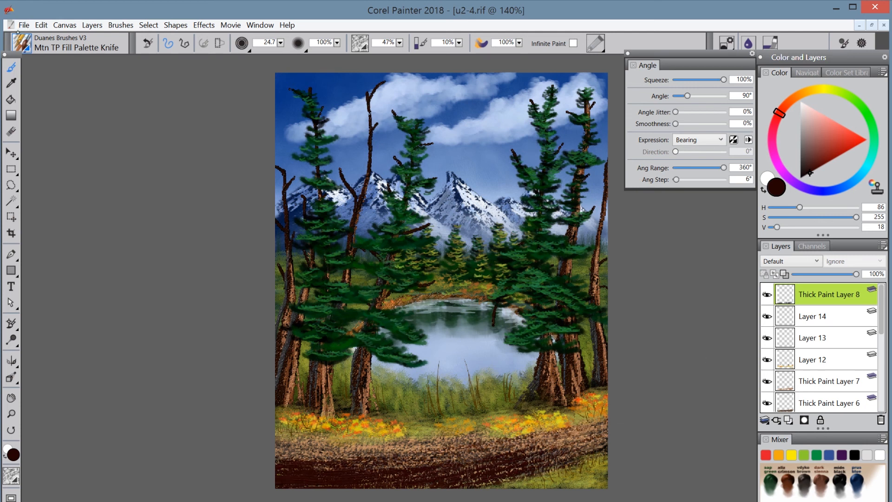
# - Drag an ochre-brown palette knife stroke, H 114, S 128, V 70, across the dark lower part of the path
pyautogui.click(22, 41)
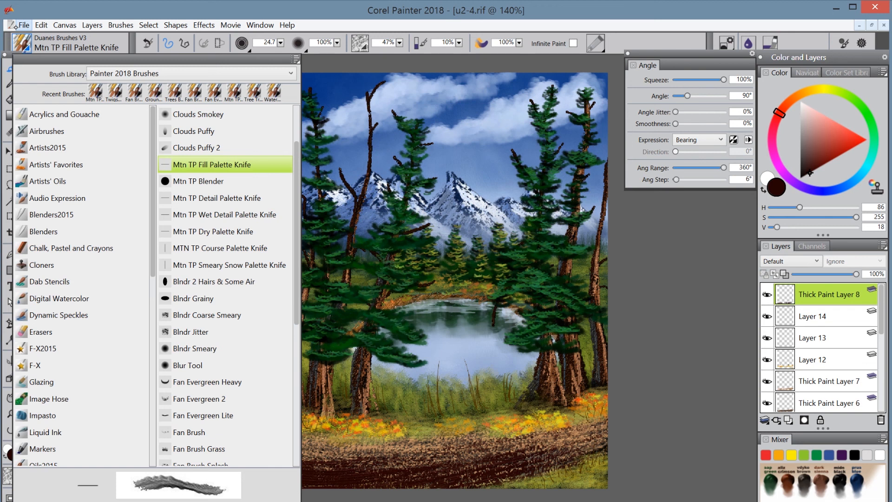
pyautogui.click(694, 260)
pyautogui.click(806, 92)
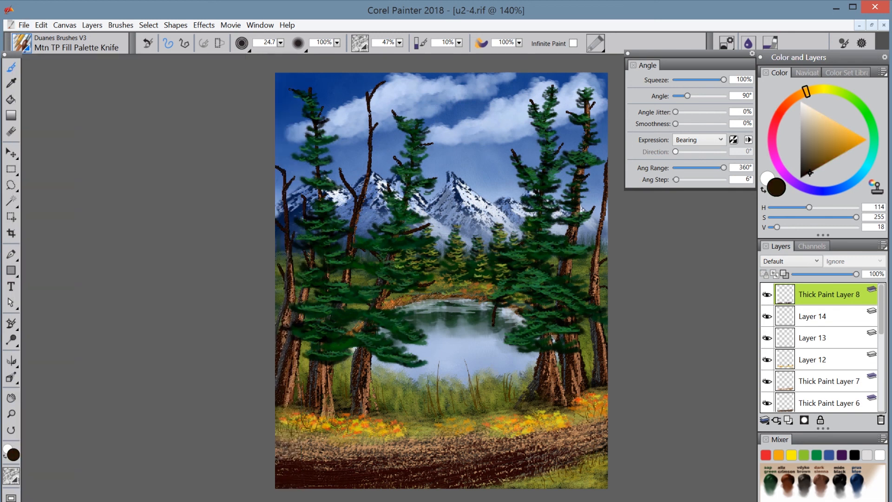
pyautogui.click(819, 157)
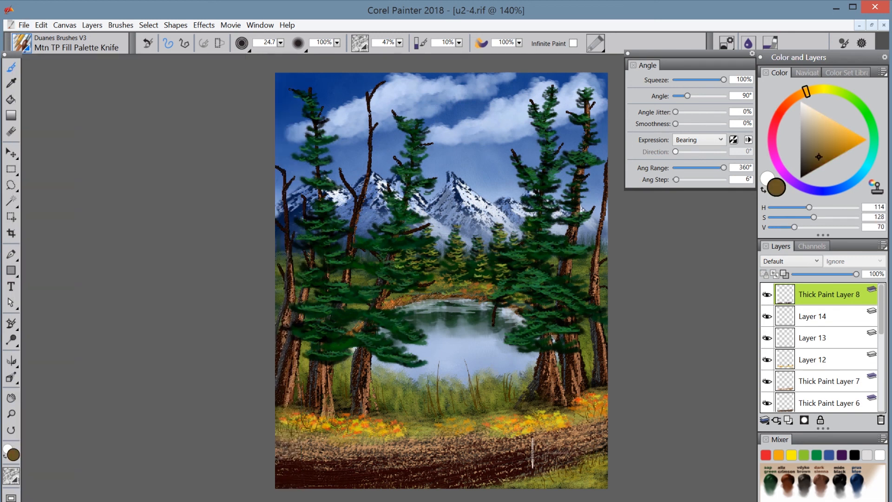
pyautogui.moveTo(533, 453)
pyautogui.mouseDown()
pyautogui.moveTo(409, 474)
pyautogui.moveTo(243, 480)
pyautogui.moveTo(350, 482)
pyautogui.mouseUp()
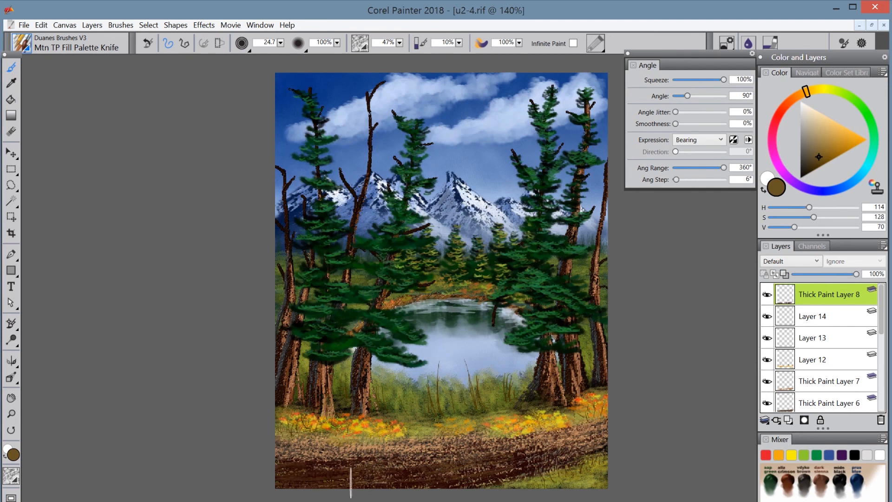
# - Add a new layer and layer more ochre-brown palette knife strokes over the dark lower-left part of the path
pyautogui.click(788, 420)
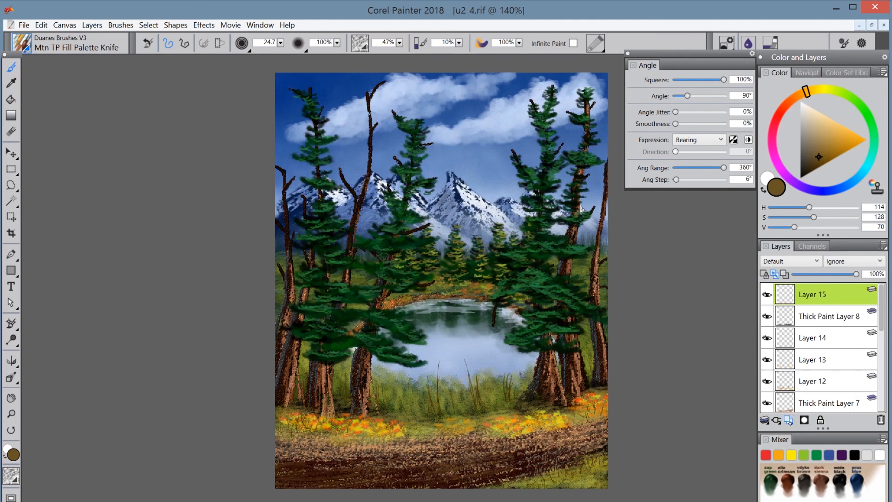
pyautogui.moveTo(476, 476)
pyautogui.mouseDown()
pyautogui.moveTo(339, 489)
pyautogui.moveTo(393, 471)
pyautogui.moveTo(283, 493)
pyautogui.mouseUp()
pyautogui.moveTo(350, 470)
pyautogui.mouseDown()
pyautogui.moveTo(235, 491)
pyautogui.moveTo(240, 473)
pyautogui.mouseUp()
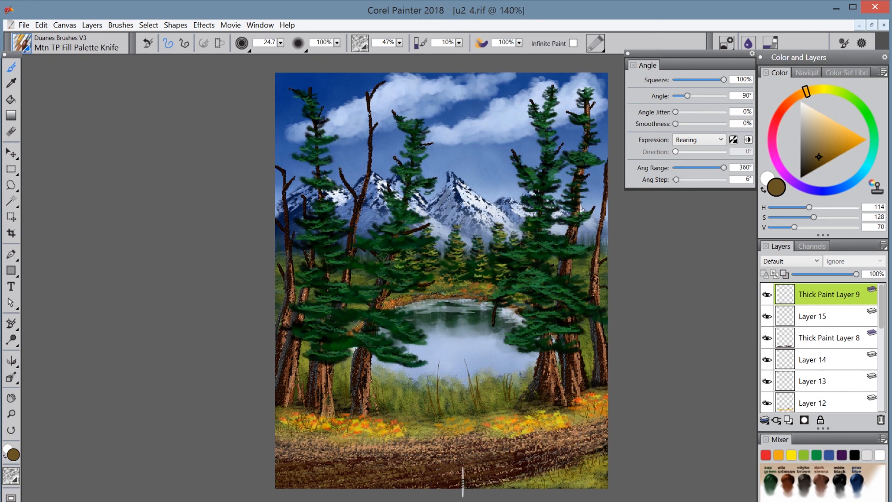
pyautogui.moveTo(435, 476); pyautogui.dragTo(391, 484)
pyautogui.moveTo(464, 473); pyautogui.dragTo(257, 494)
pyautogui.moveTo(315, 468); pyautogui.dragTo(277, 471)
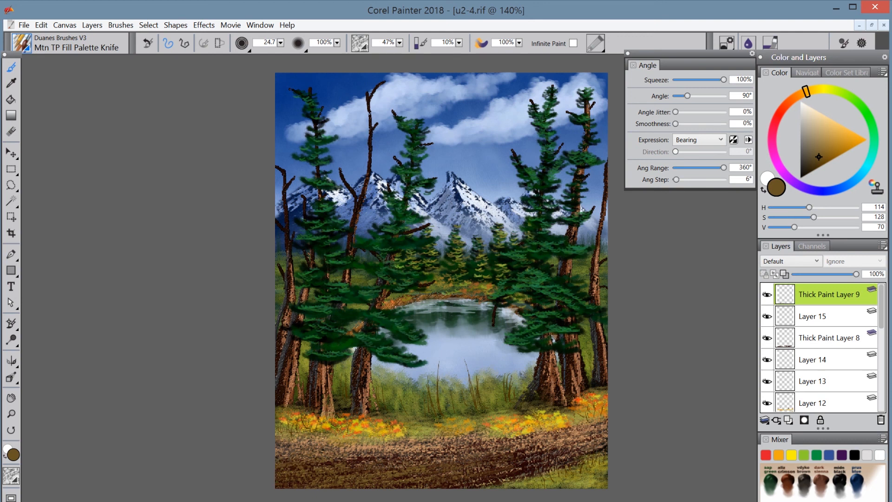
pyautogui.moveTo(375, 463)
pyautogui.mouseDown()
pyautogui.moveTo(296, 471)
pyautogui.moveTo(292, 484)
pyautogui.mouseUp()
# - Sign the painting on a new layer over the lower-right path with the Twigs & Water Lines brush in H 91, S 156, V 124
pyautogui.click(789, 420)
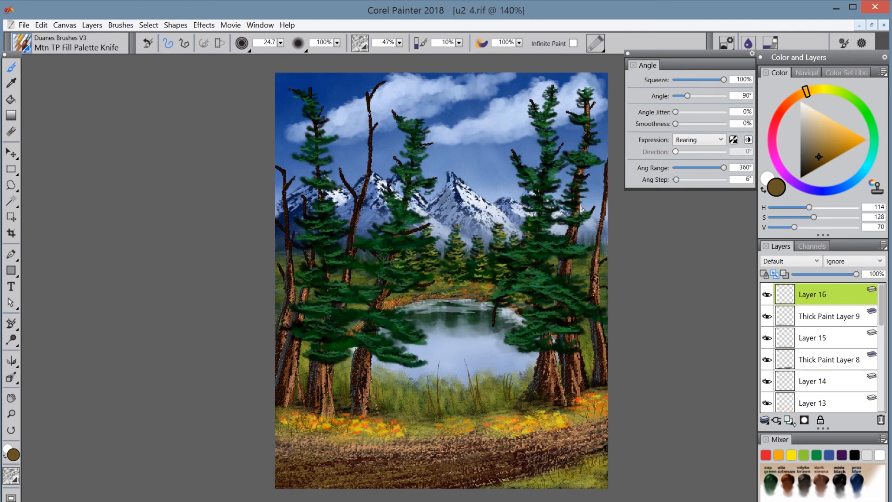
pyautogui.click(21, 43)
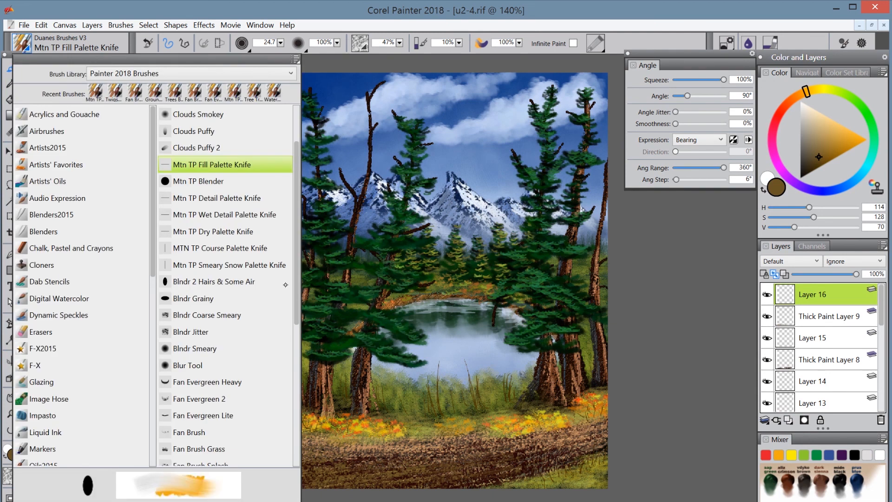
pyautogui.click(114, 89)
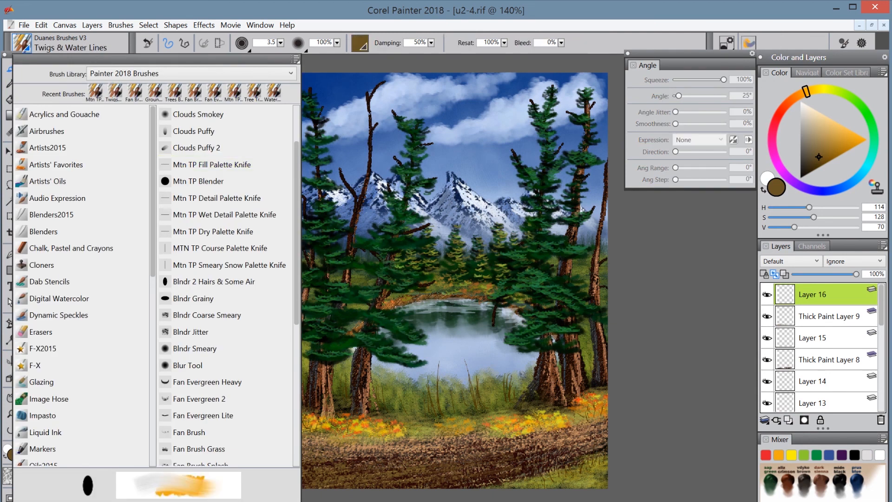
pyautogui.click(789, 103)
pyautogui.click(783, 107)
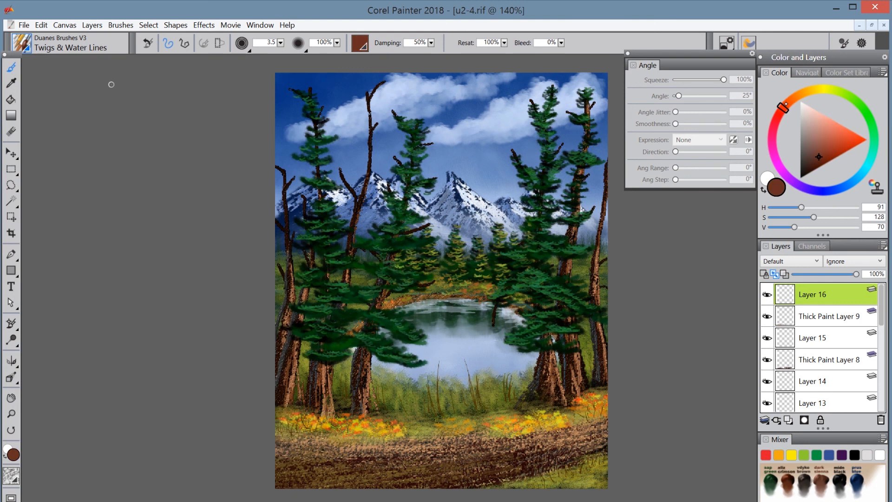
pyautogui.click(843, 153)
pyautogui.moveTo(843, 154)
pyautogui.mouseDown()
pyautogui.moveTo(852, 148)
pyautogui.moveTo(840, 139)
pyautogui.mouseUp()
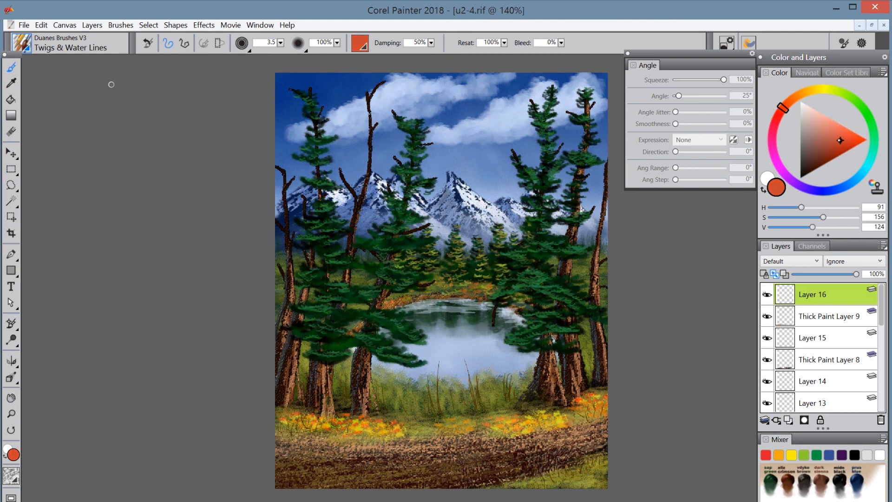
pyautogui.moveTo(506, 442)
pyautogui.mouseDown()
pyautogui.moveTo(509, 431)
pyautogui.moveTo(491, 456)
pyautogui.moveTo(535, 441)
pyautogui.moveTo(546, 457)
pyautogui.moveTo(567, 454)
pyautogui.mouseUp()
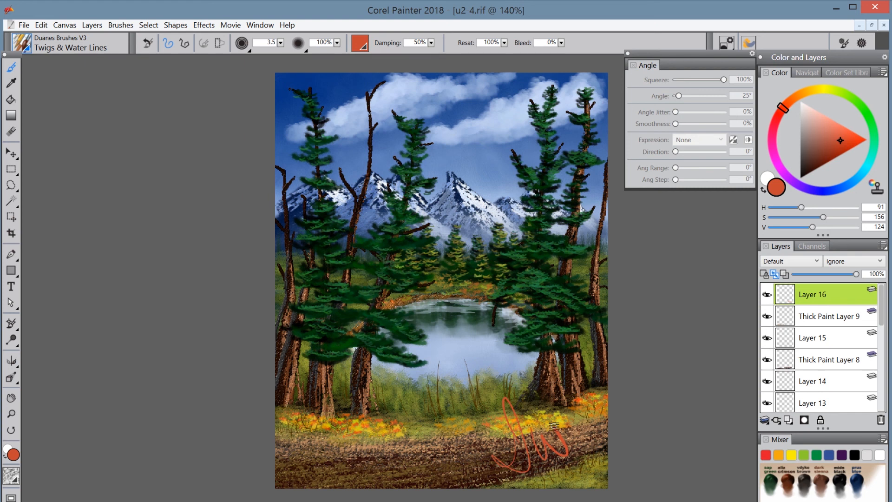
# - Try to reduce the signature's height with Free Transform
pyautogui.click(41, 24)
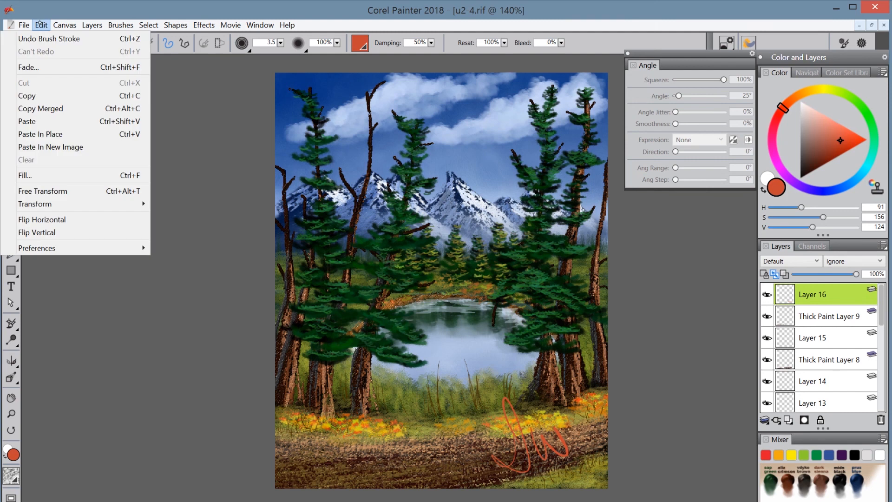
pyautogui.click(68, 191)
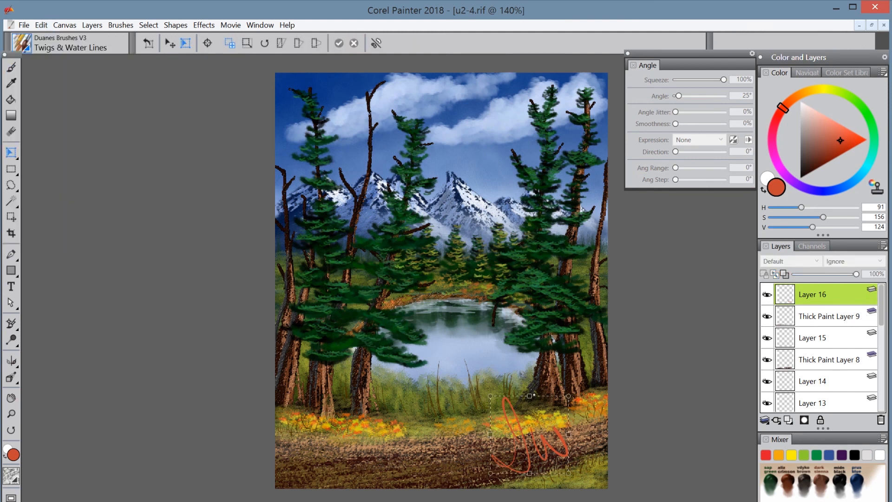
pyautogui.moveTo(533, 396)
pyautogui.mouseDown()
pyautogui.moveTo(545, 432)
pyautogui.moveTo(539, 417)
pyautogui.mouseUp()
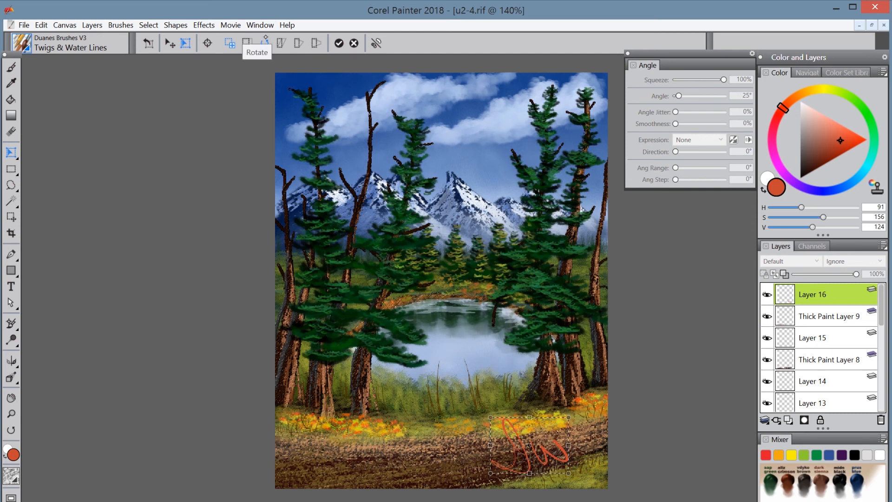
pyautogui.click(354, 43)
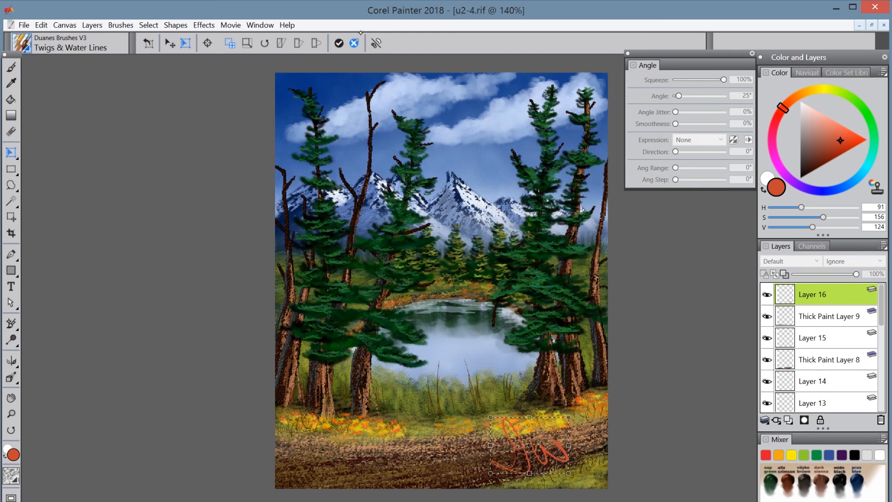